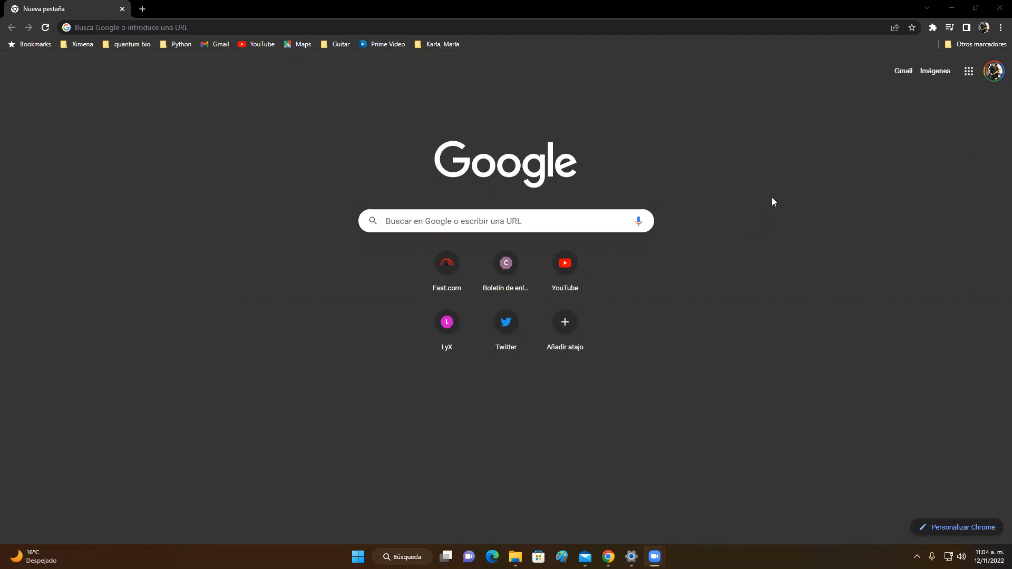
pyautogui.click(741, 33)
pyautogui.click(944, 302)
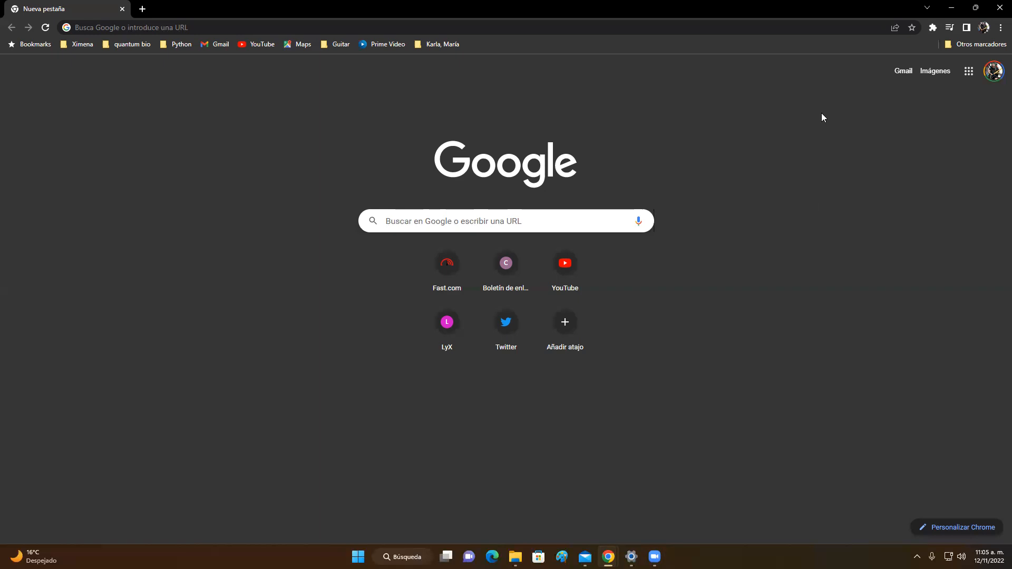
# Step: Search the web for "gene expression omnibus" and open the Gene Expression Omnibus - NCBI result
pyautogui.click(822, 33)
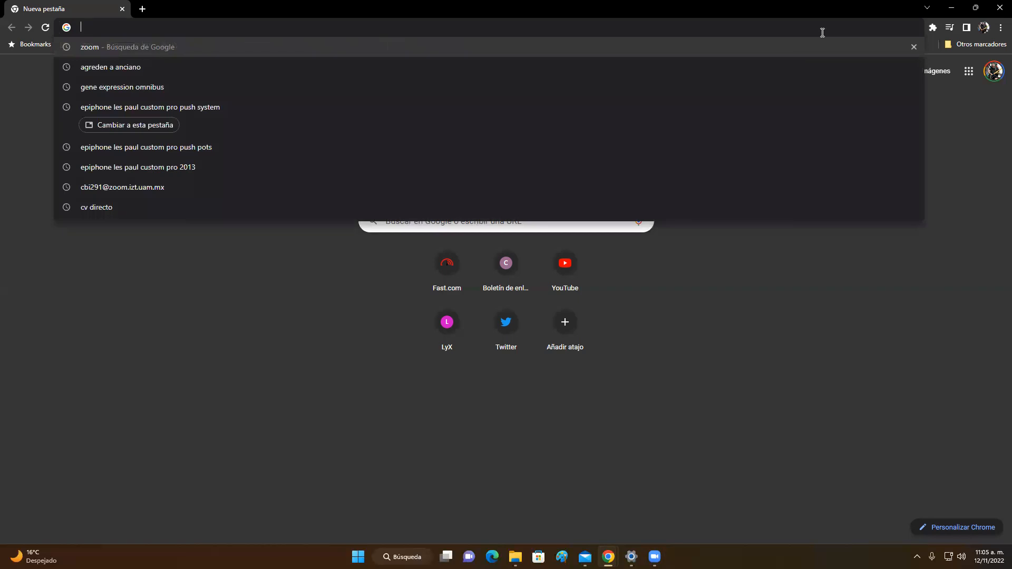
pyautogui.write('gene')
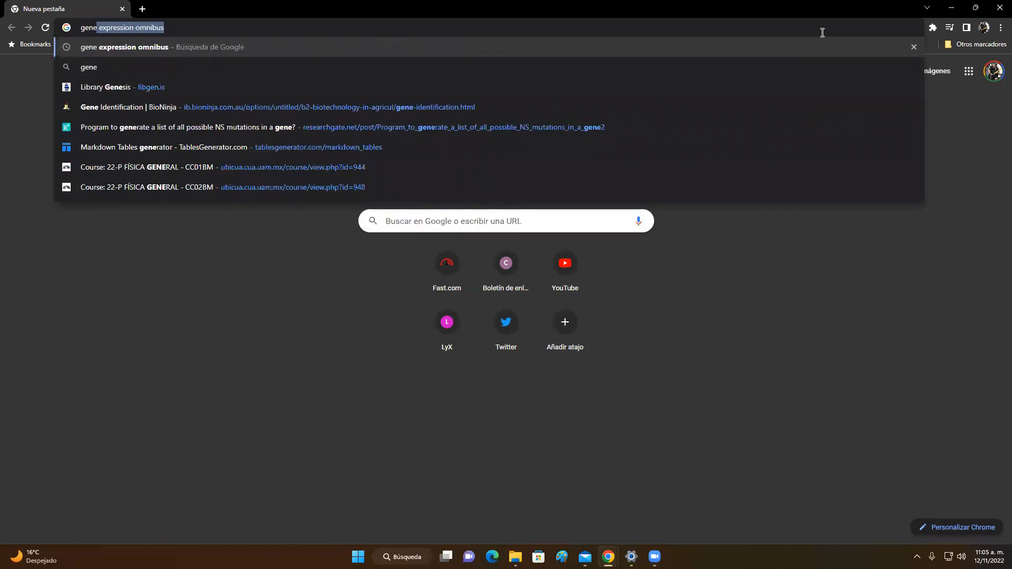
pyautogui.write(' expressiom')
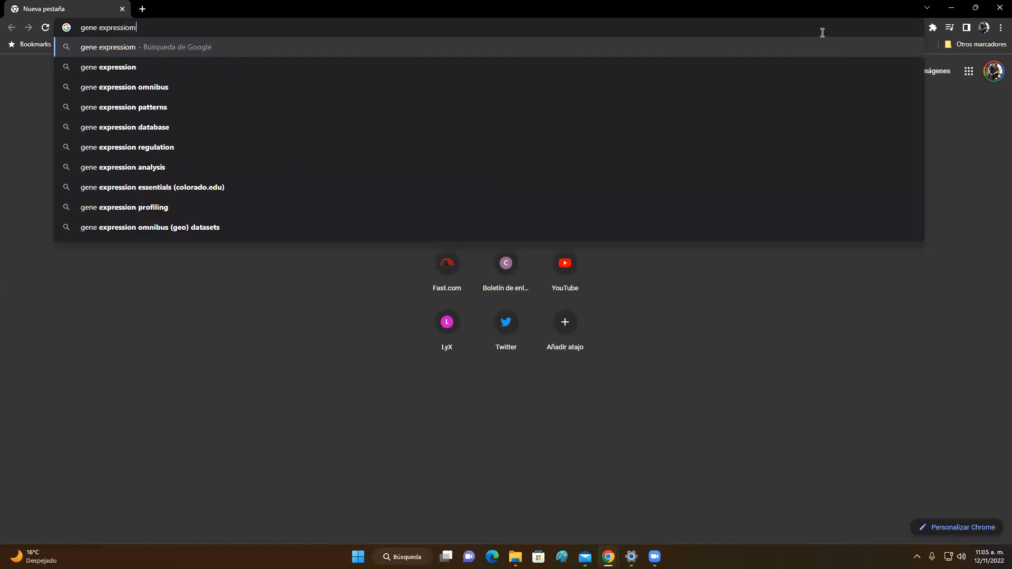
pyautogui.press('BackSpace')
pyautogui.press('BackSpace')
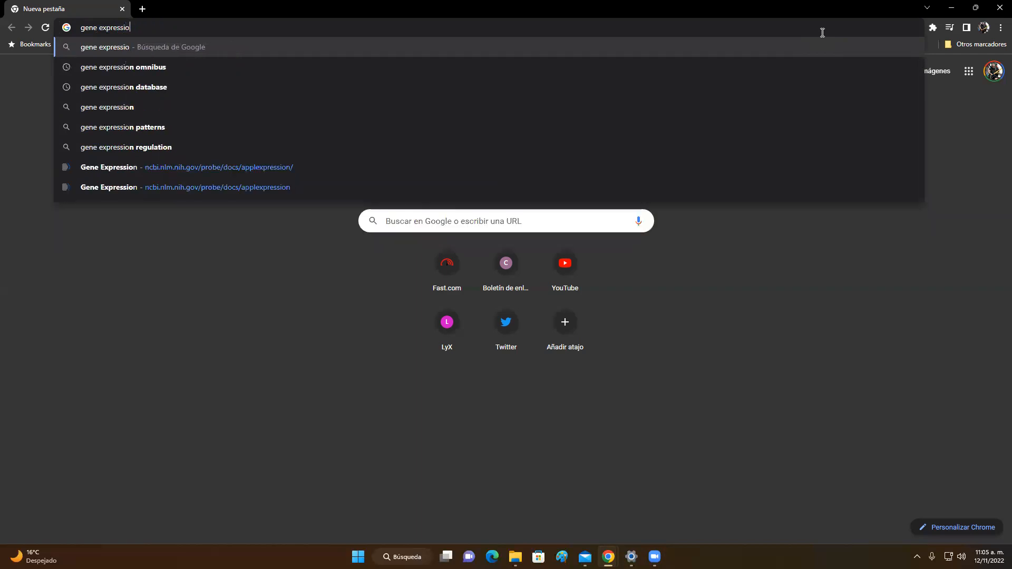
pyautogui.write('n ')
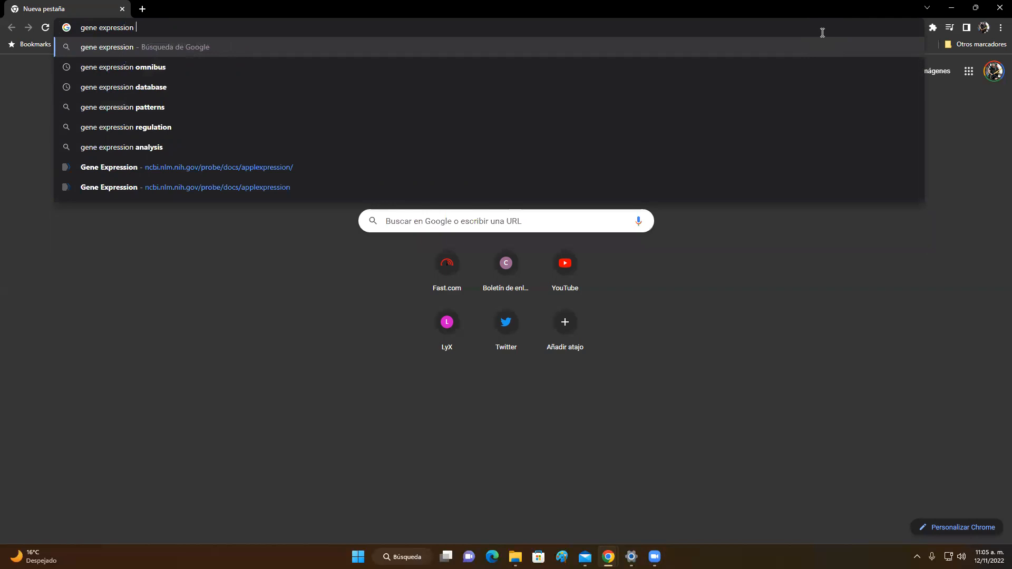
pyautogui.write('omni')
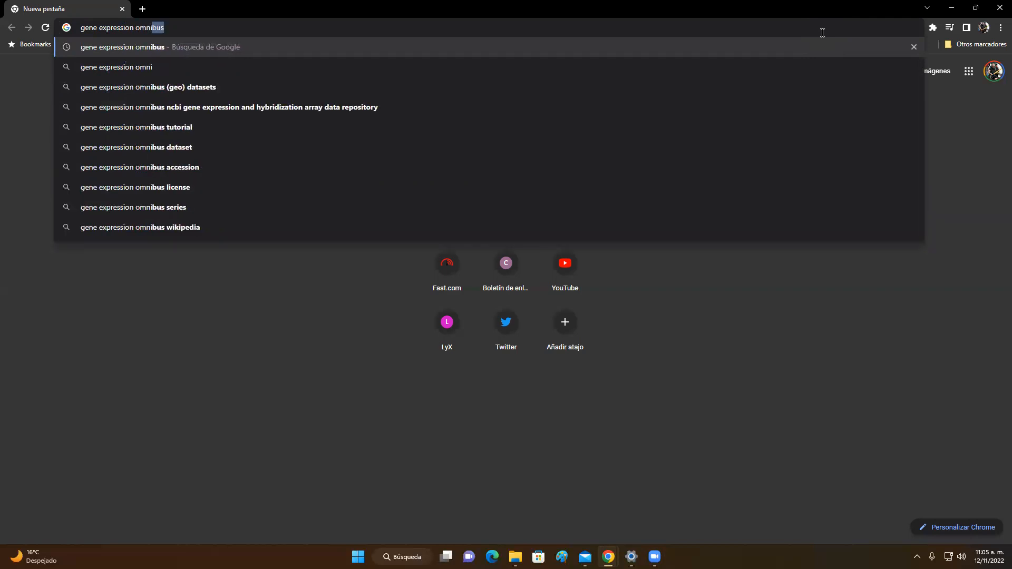
pyautogui.write('bus')
pyautogui.press('Return')
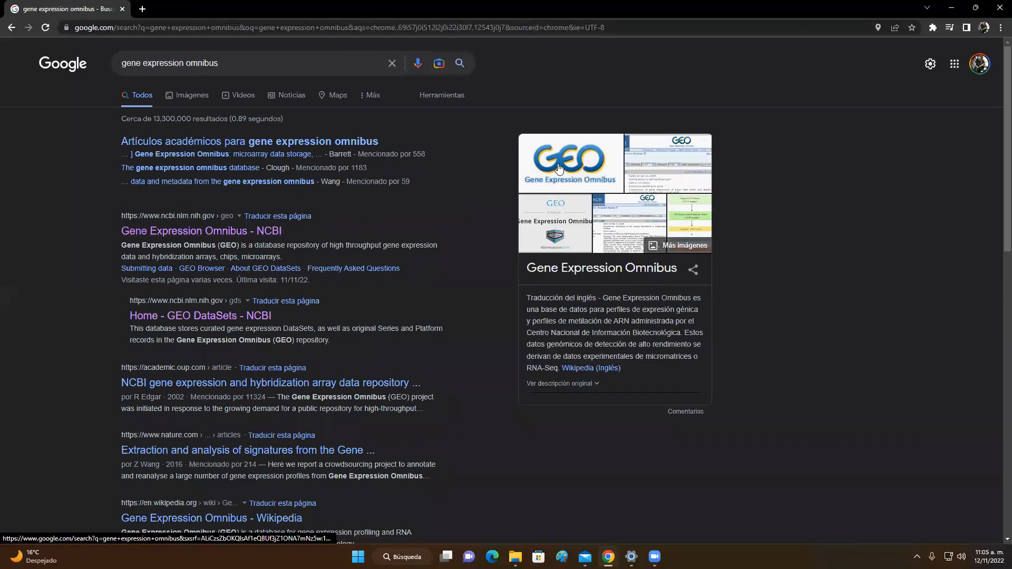
pyautogui.click(215, 235)
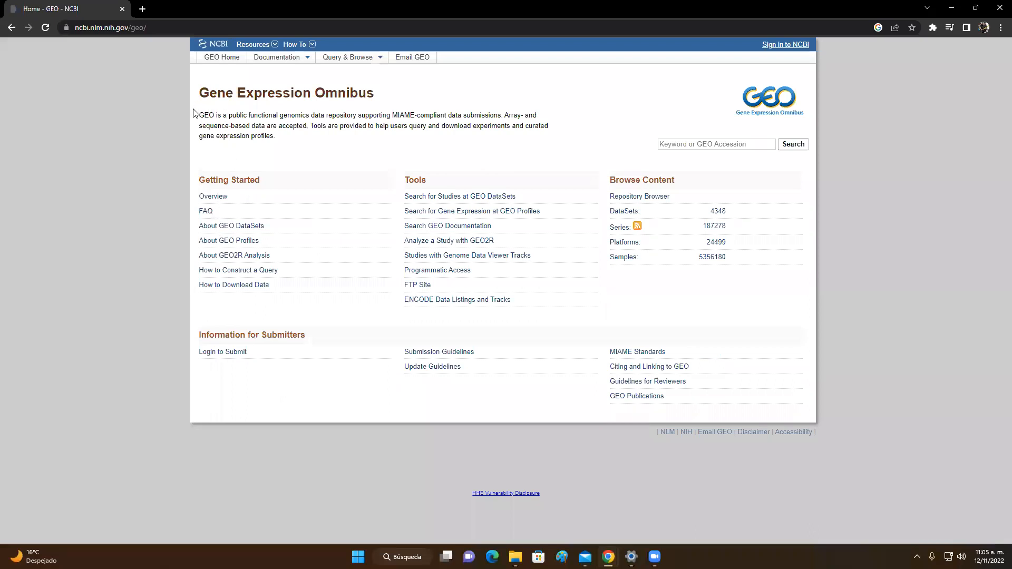
# Step: Search the GEO repository for "alzheimer" and open the matching GEO DataSets results
pyautogui.moveTo(199, 115); pyautogui.dragTo(415, 115)
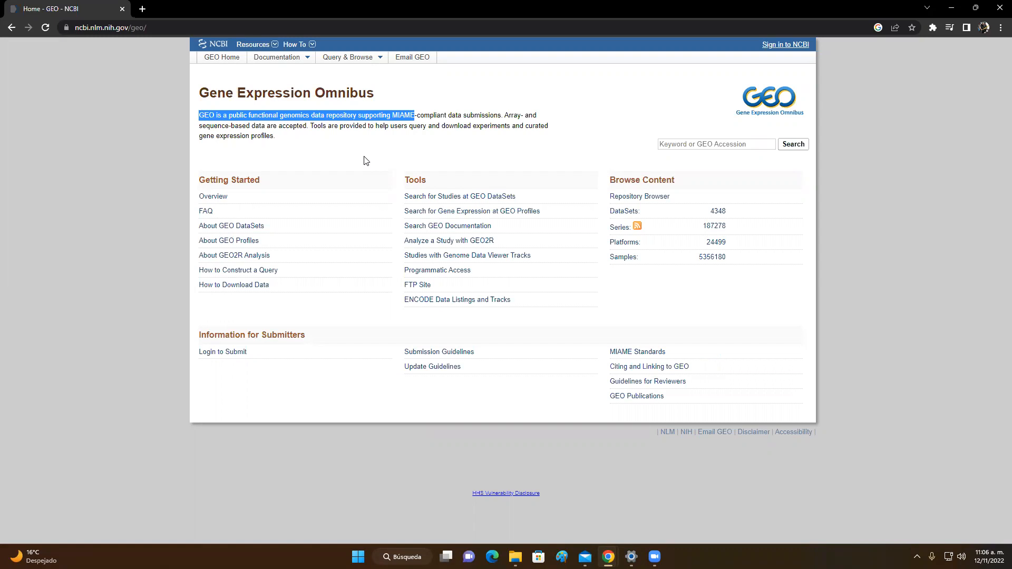
pyautogui.click(719, 144)
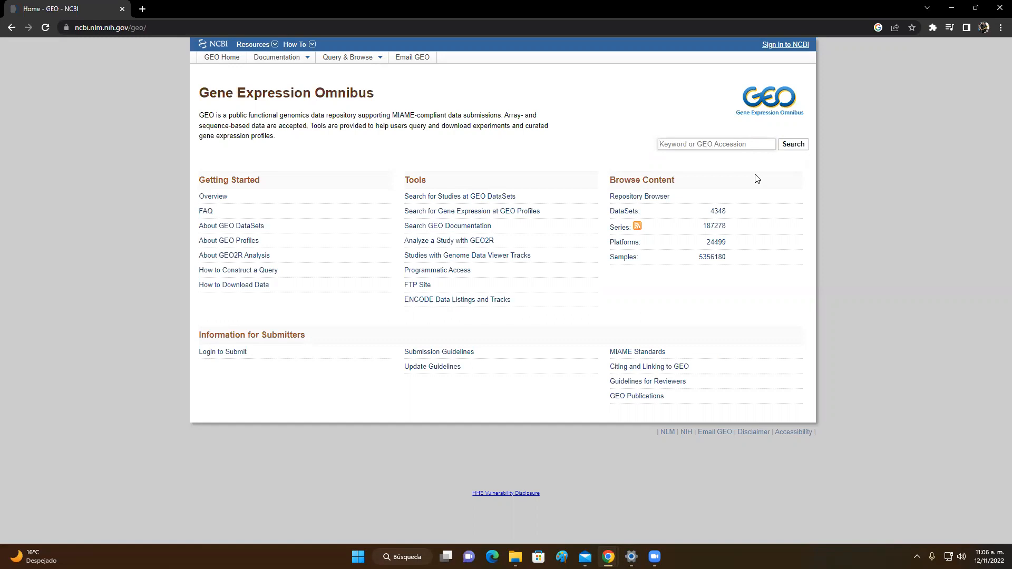
pyautogui.write('alzheimer')
pyautogui.click(792, 146)
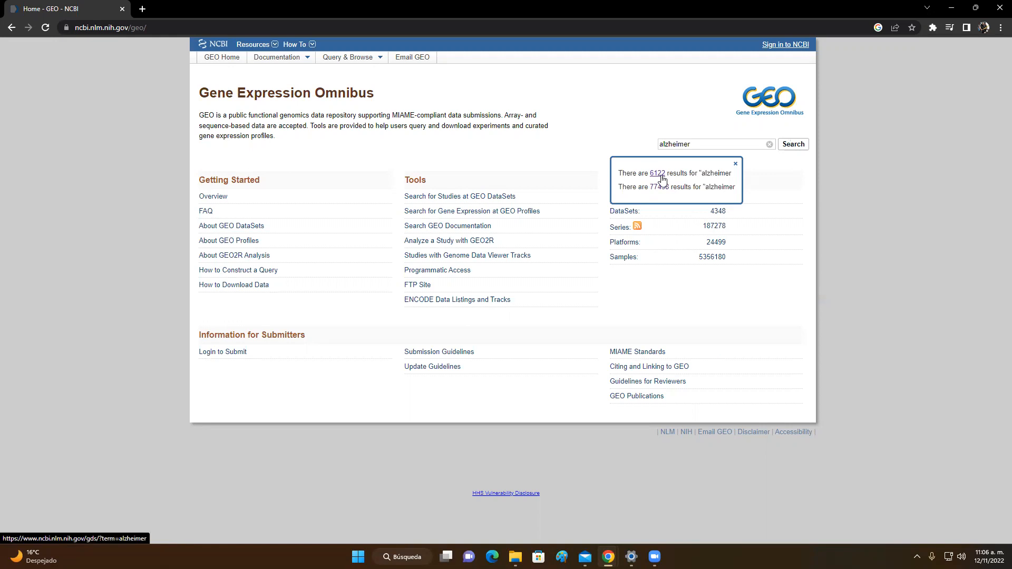
pyautogui.click(662, 178)
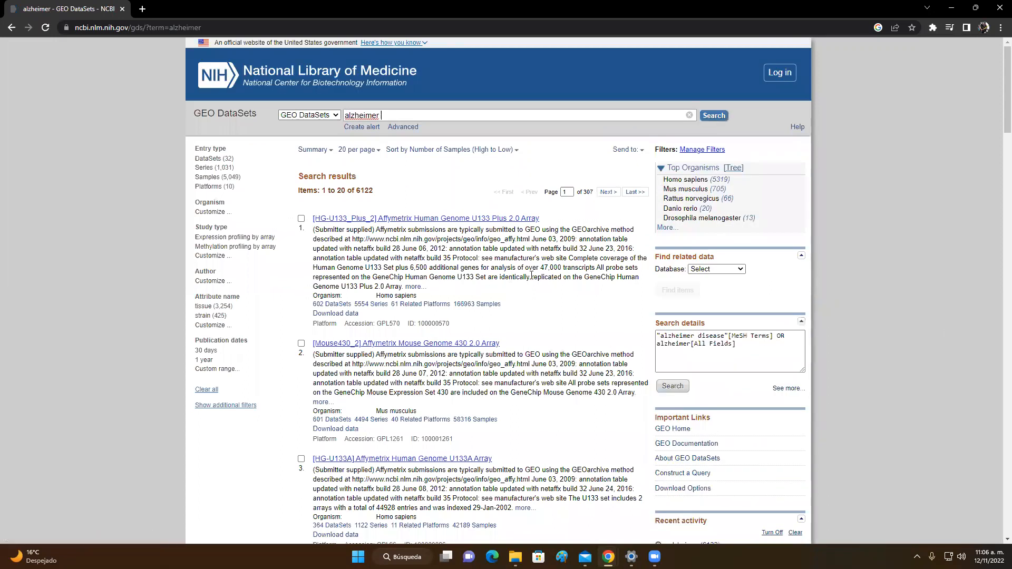
# Step: Narrow the alzheimer results to the organism Homo sapiens and the DataSets entry type
pyautogui.scroll(-13, 531, 275)
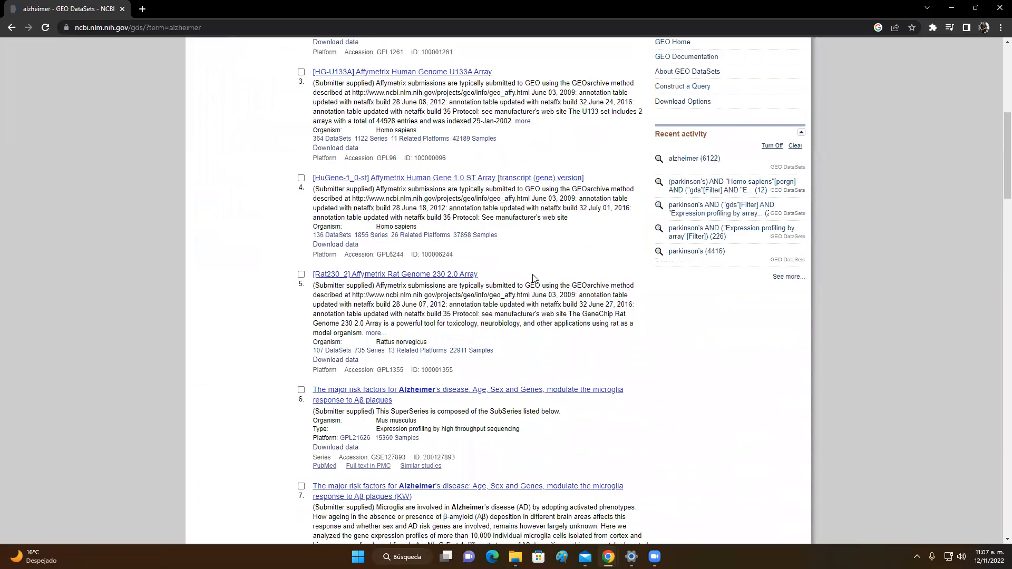
pyautogui.scroll(-5, 532, 276)
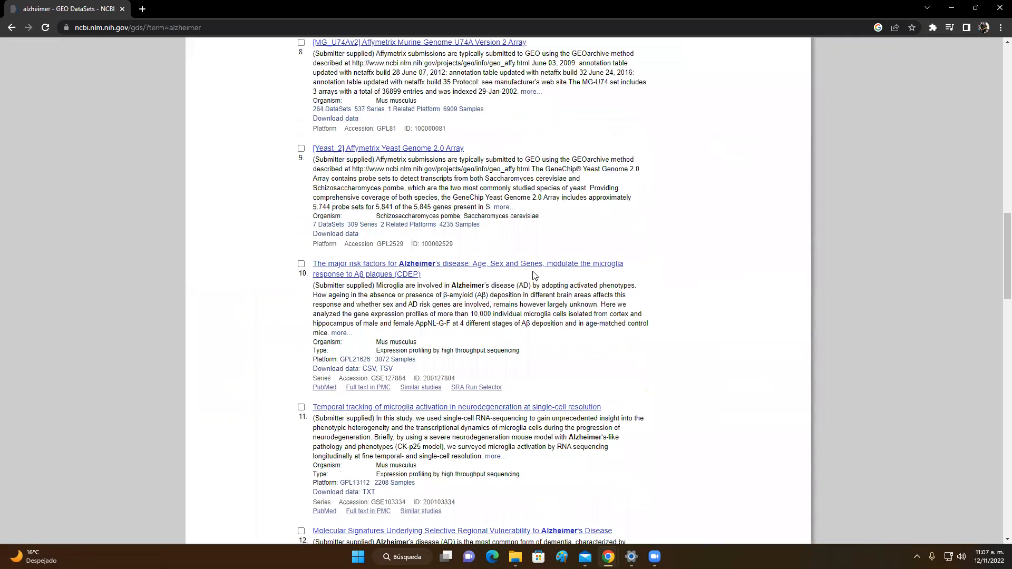
pyautogui.scroll(3, 534, 274)
pyautogui.scroll(12, 533, 274)
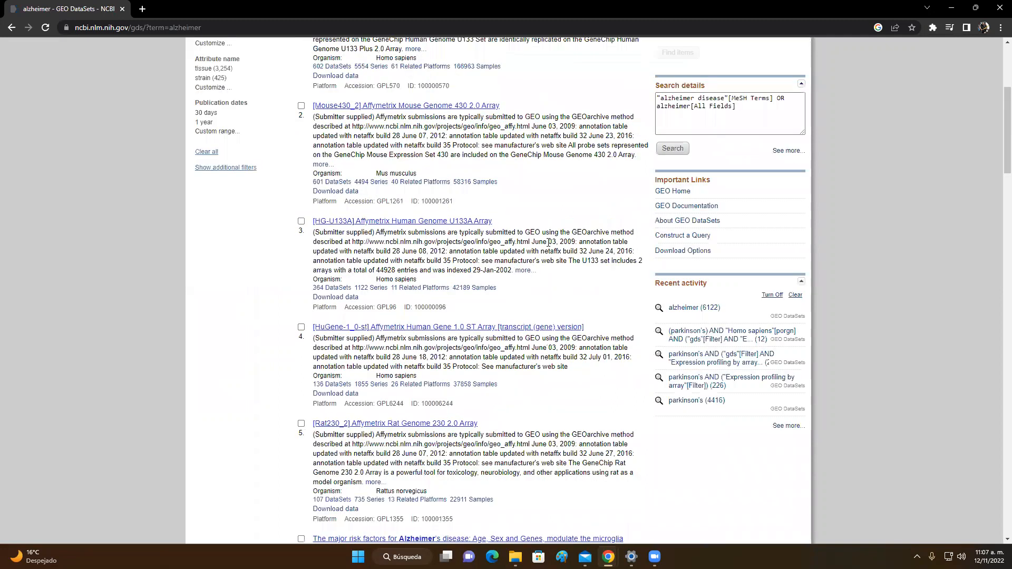
pyautogui.scroll(5, 557, 232)
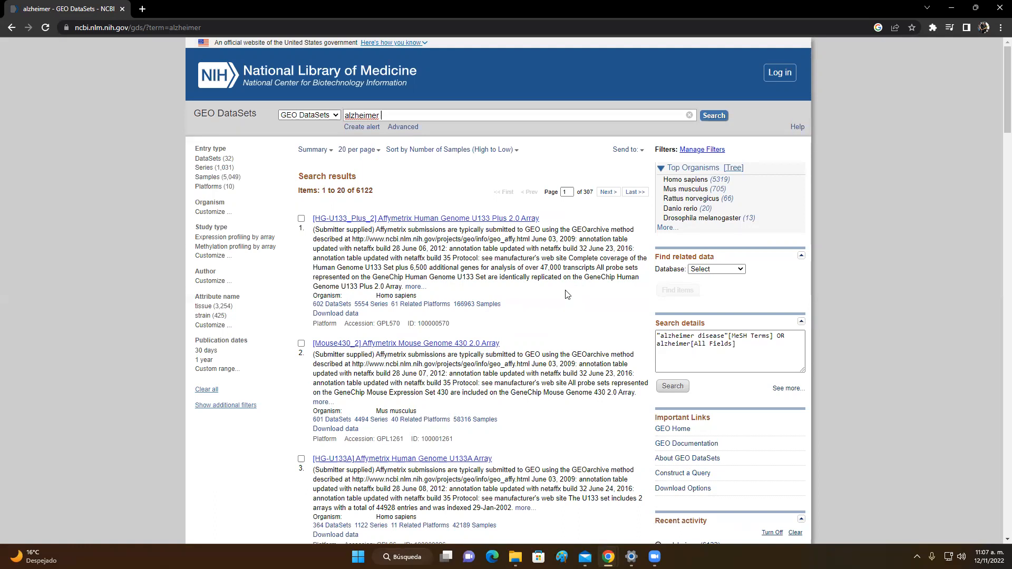
pyautogui.click(714, 182)
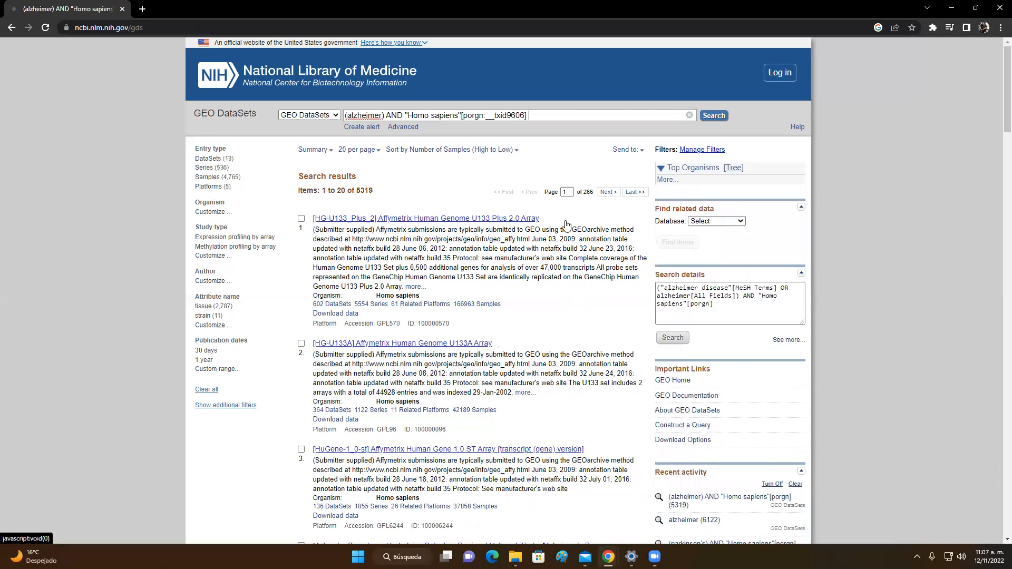
pyautogui.scroll(-1, 499, 277)
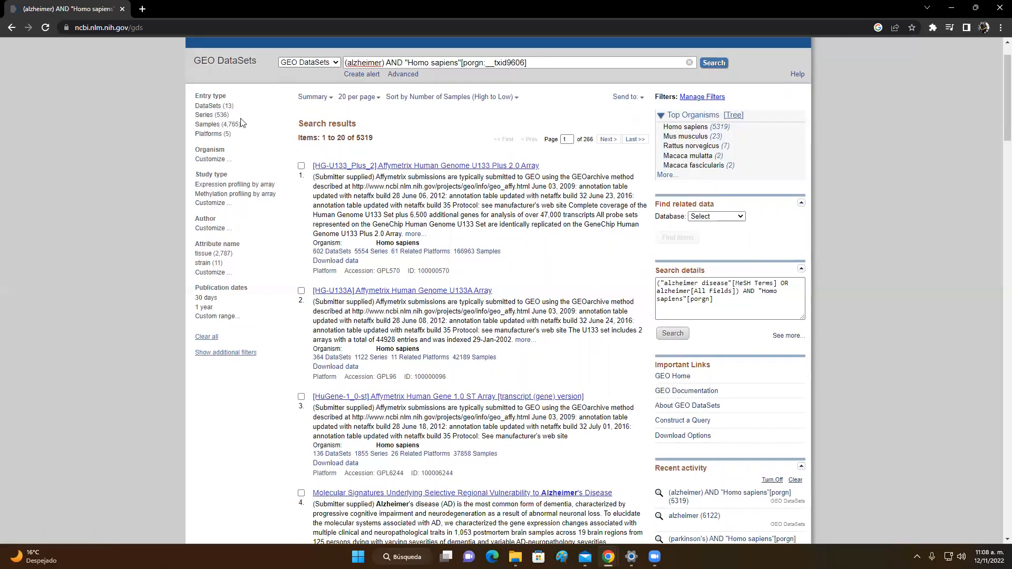
pyautogui.click(208, 107)
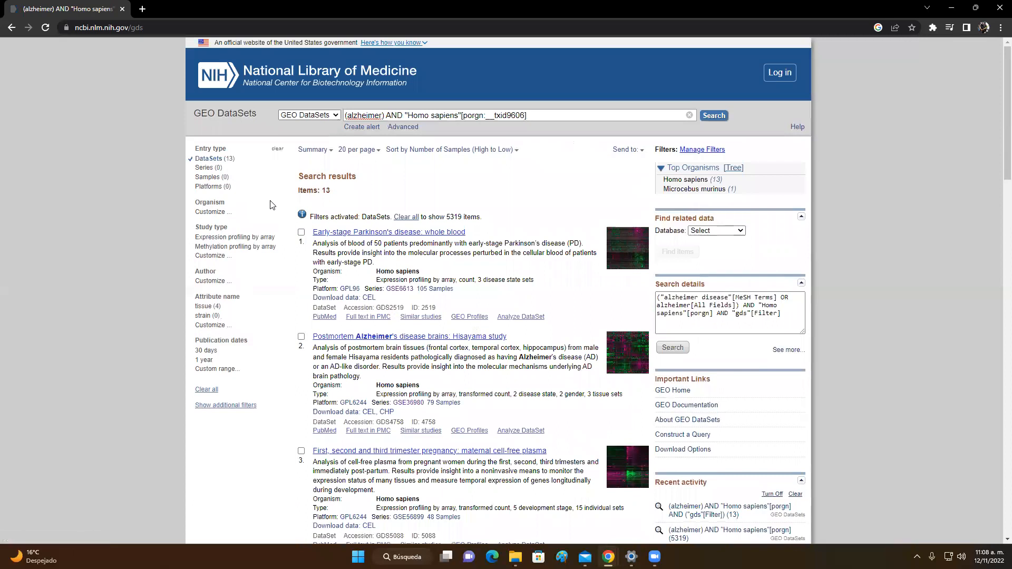
# Step: Review the full list of study types, keep its selection, and filter the results by Expression profiling by array
pyautogui.scroll(-2, 270, 204)
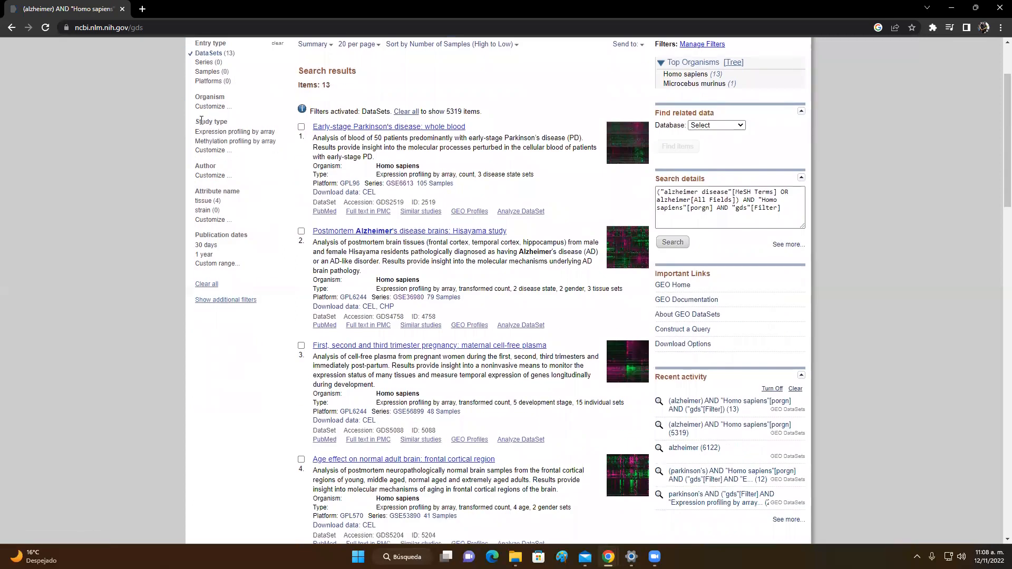
pyautogui.click(210, 151)
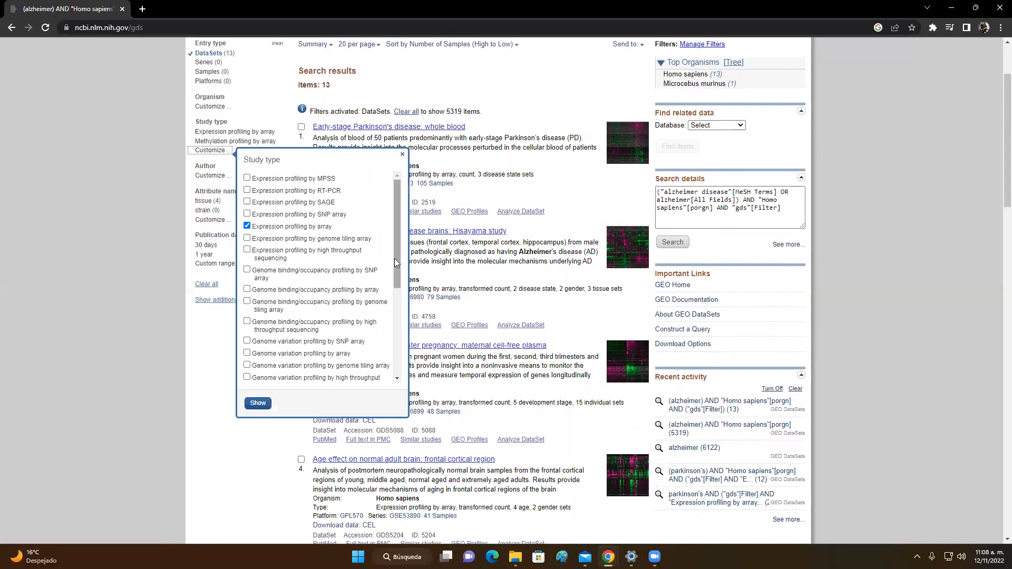
pyautogui.scroll(-3, 384, 261)
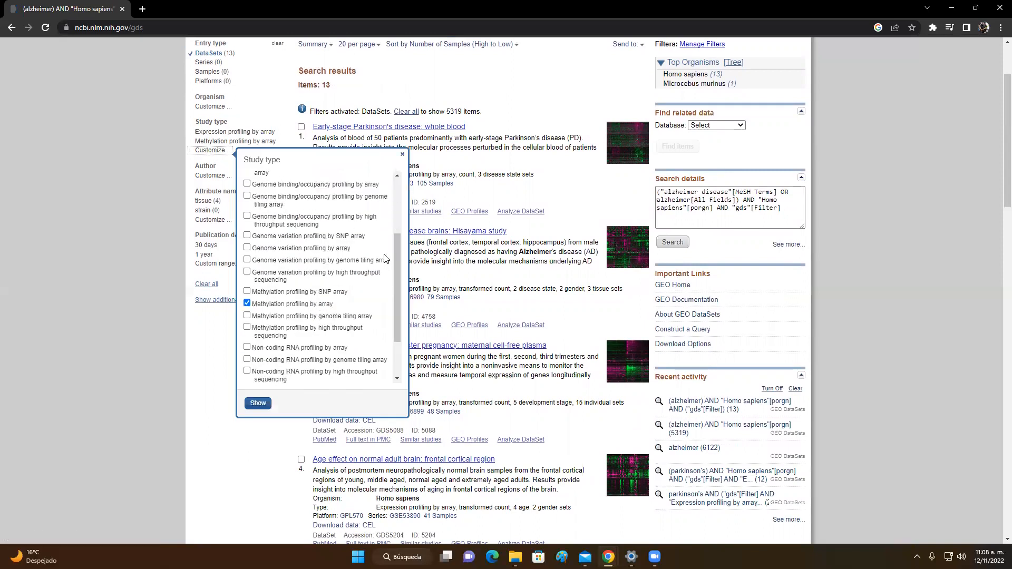
pyautogui.scroll(3, 385, 261)
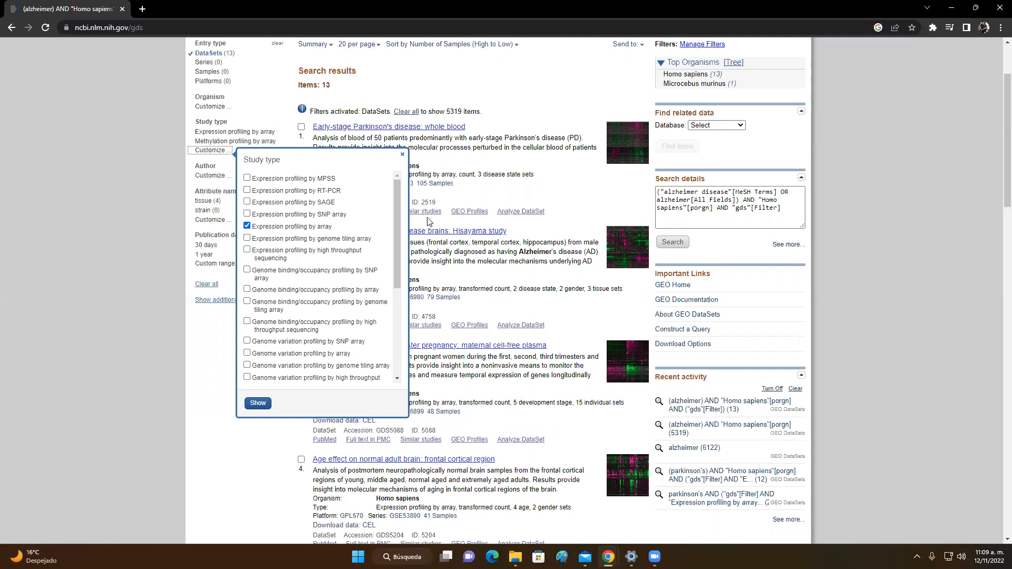
pyautogui.click(256, 405)
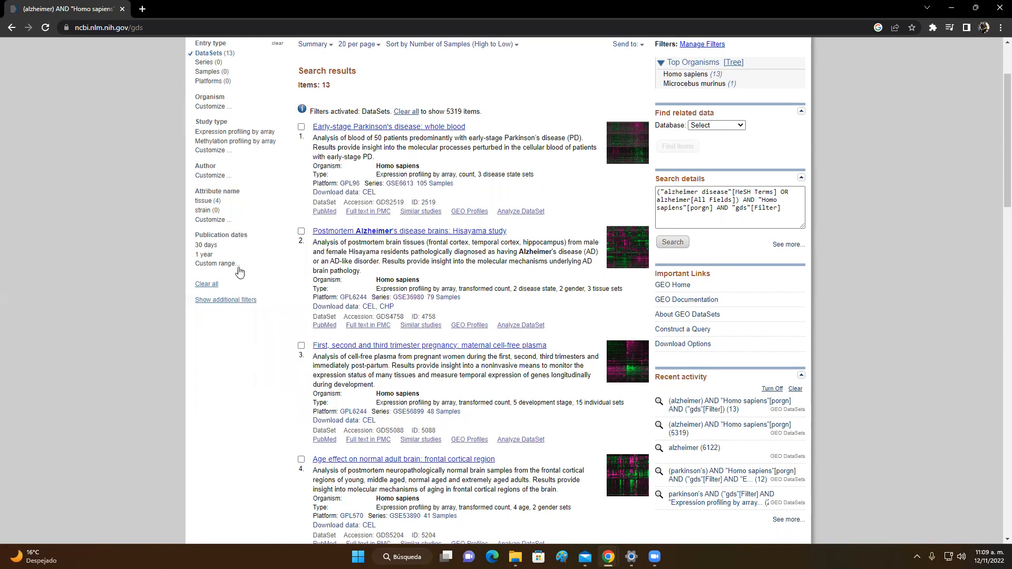
pyautogui.click(215, 133)
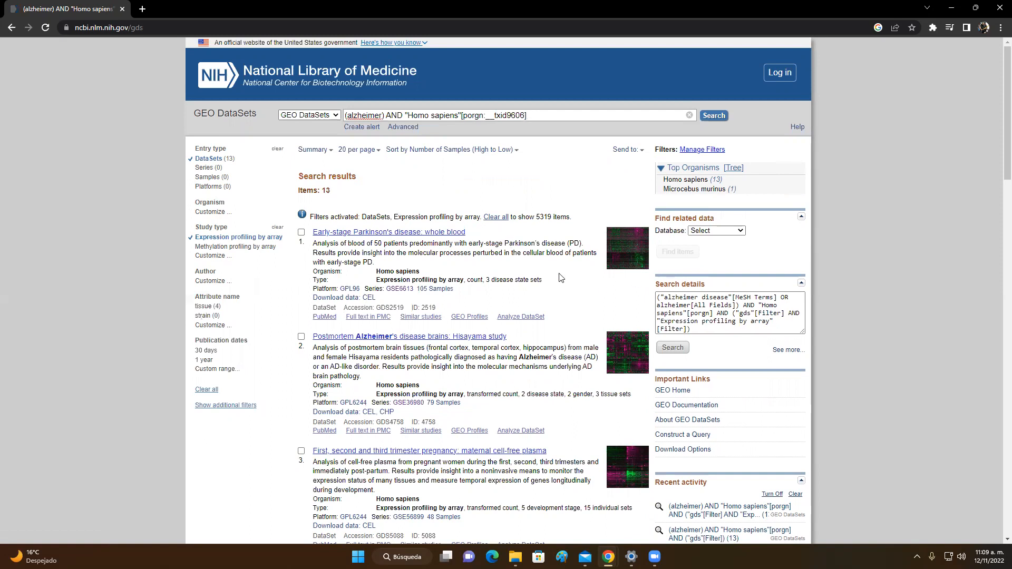
# Step: Check which sort orders are available for the filtered results, keeping Number of Samples (High to Low)
pyautogui.scroll(-1, 560, 275)
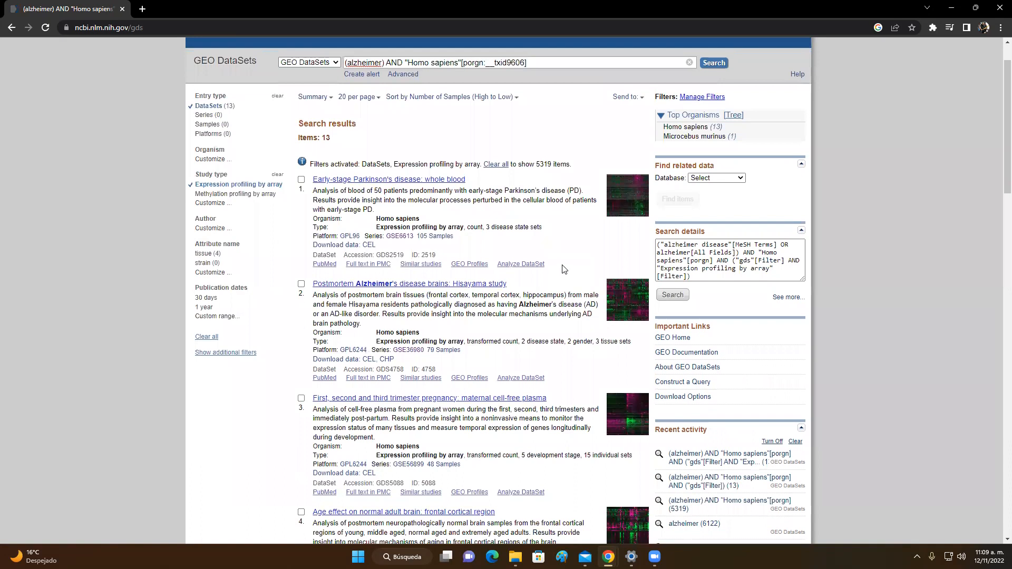
pyautogui.scroll(-1, 565, 269)
pyautogui.scroll(-3, 527, 297)
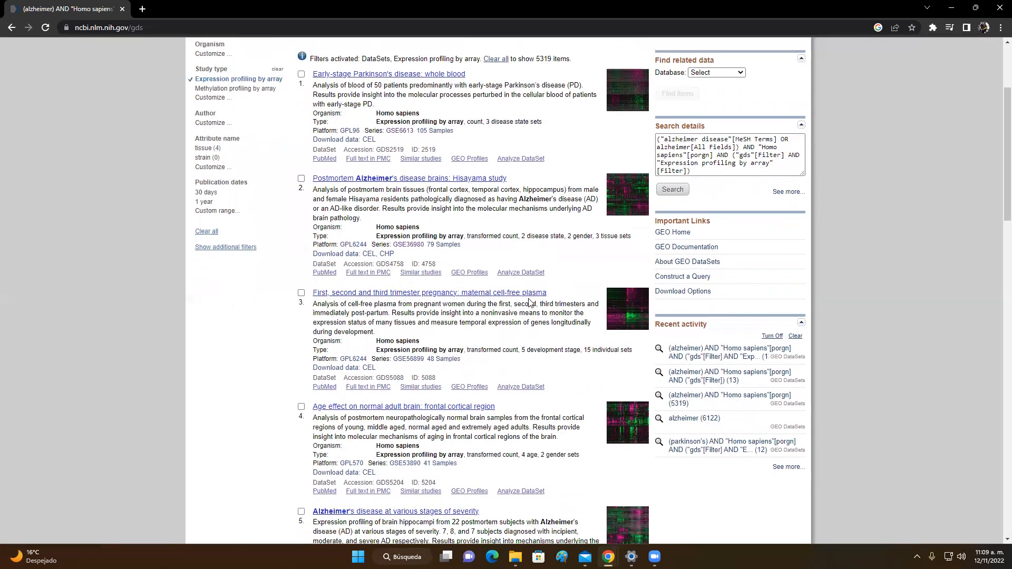
pyautogui.scroll(5, 533, 297)
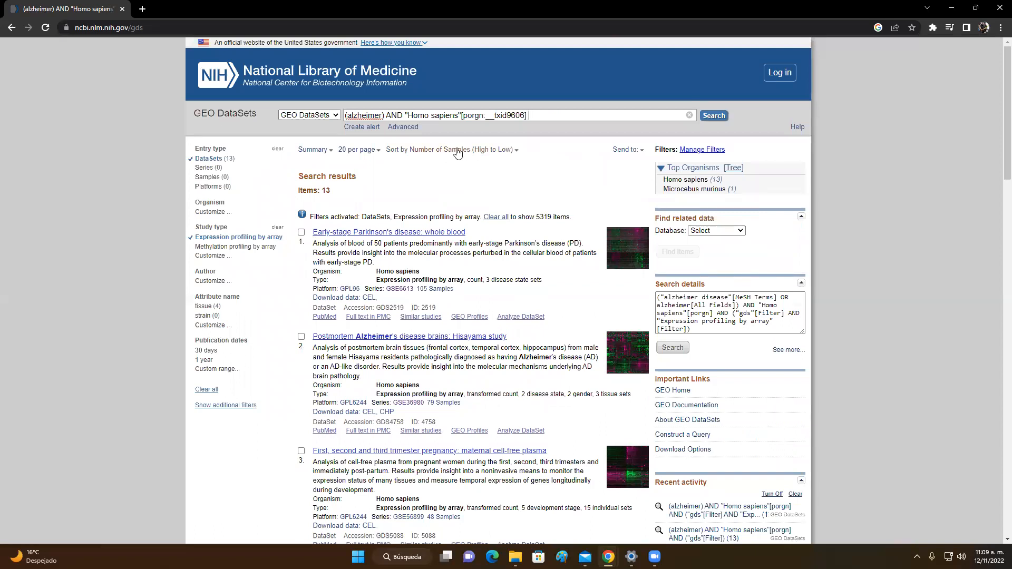
pyautogui.click(517, 151)
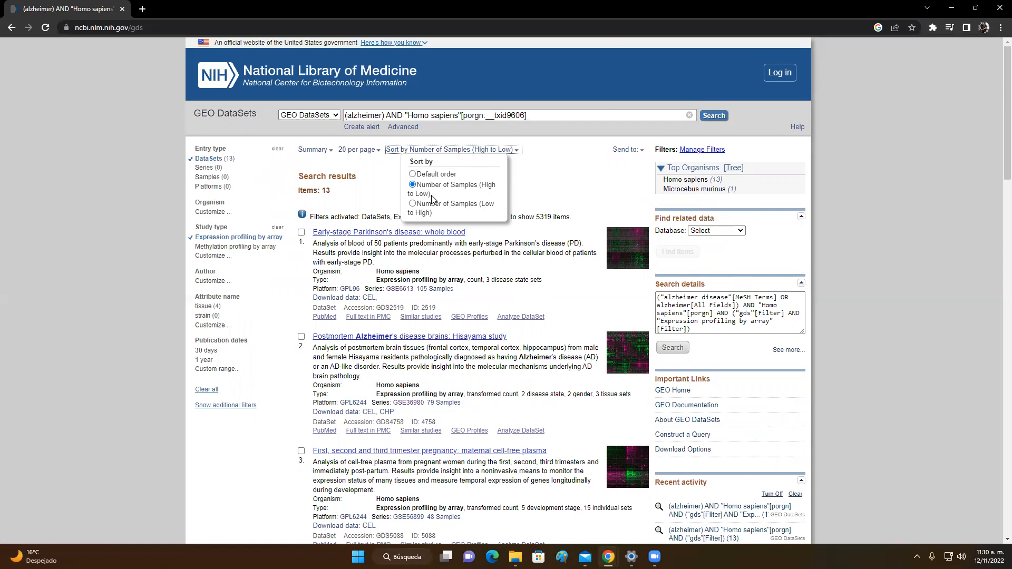
pyautogui.click(547, 181)
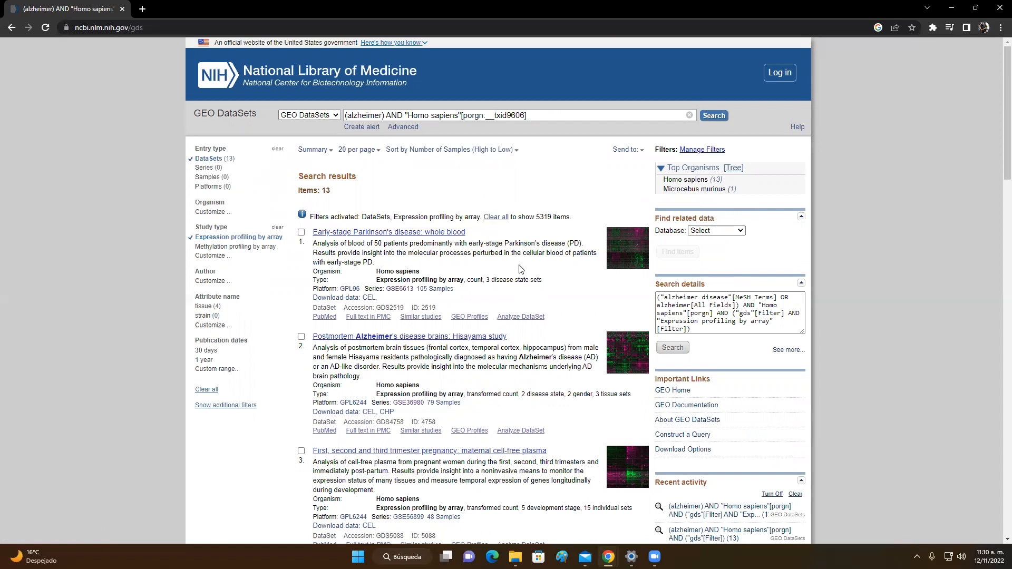
# Step: Look through the filtered dataset results, examining their titles, descriptions, platforms, series accessions and sample counts
pyautogui.scroll(-1, 520, 269)
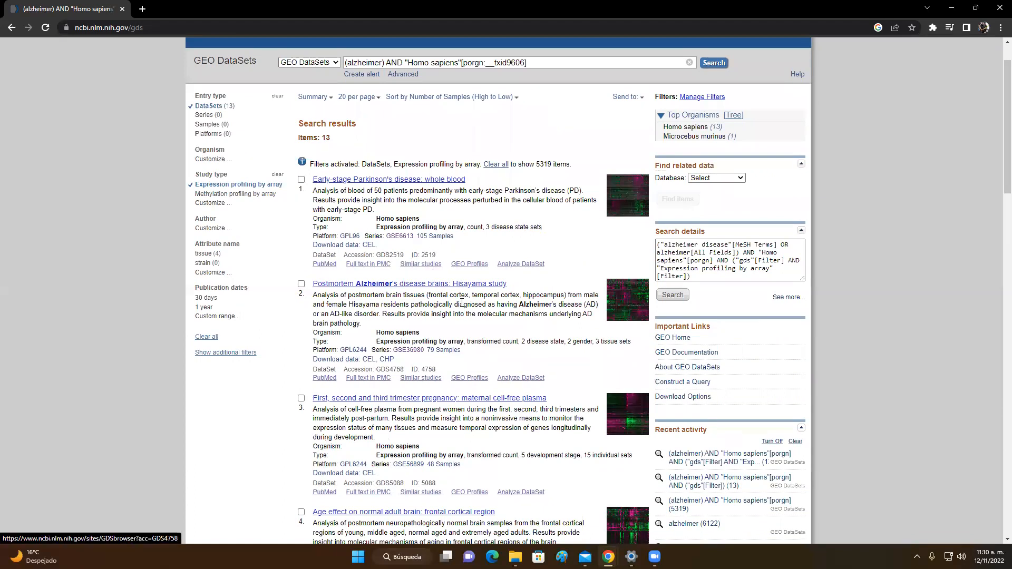
pyautogui.scroll(-1, 462, 297)
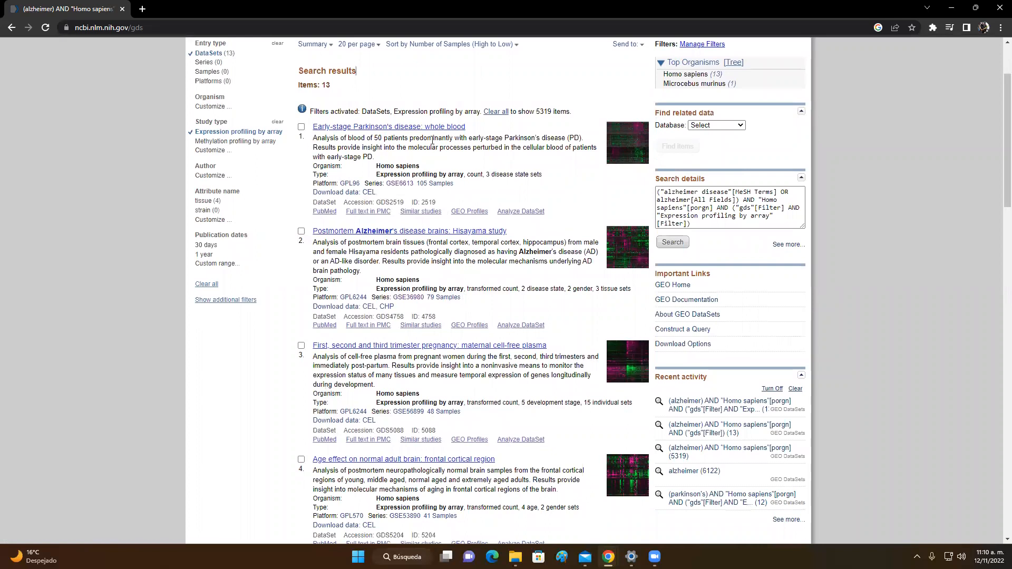
pyautogui.scroll(-2, 480, 278)
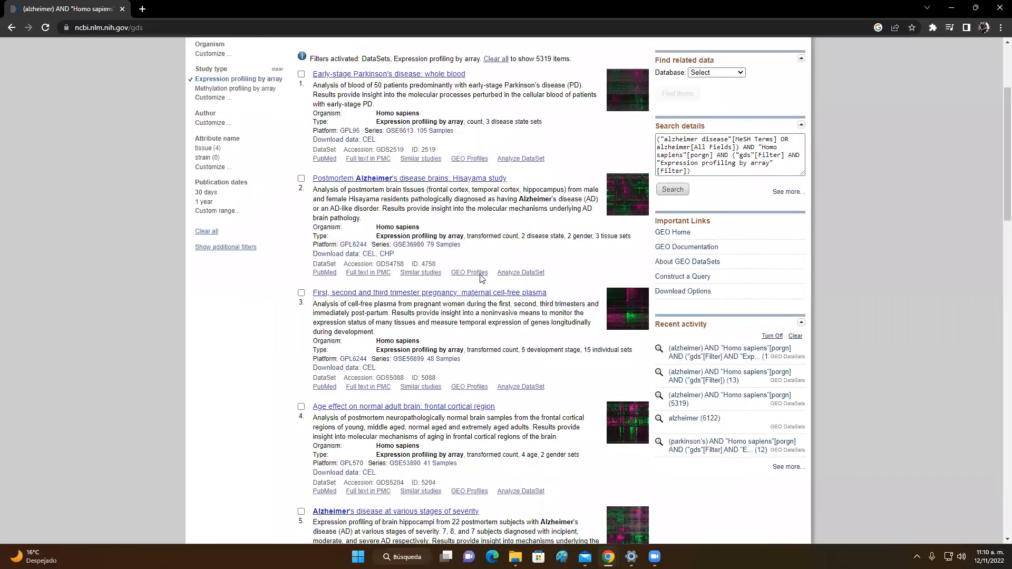
pyautogui.scroll(-1, 481, 278)
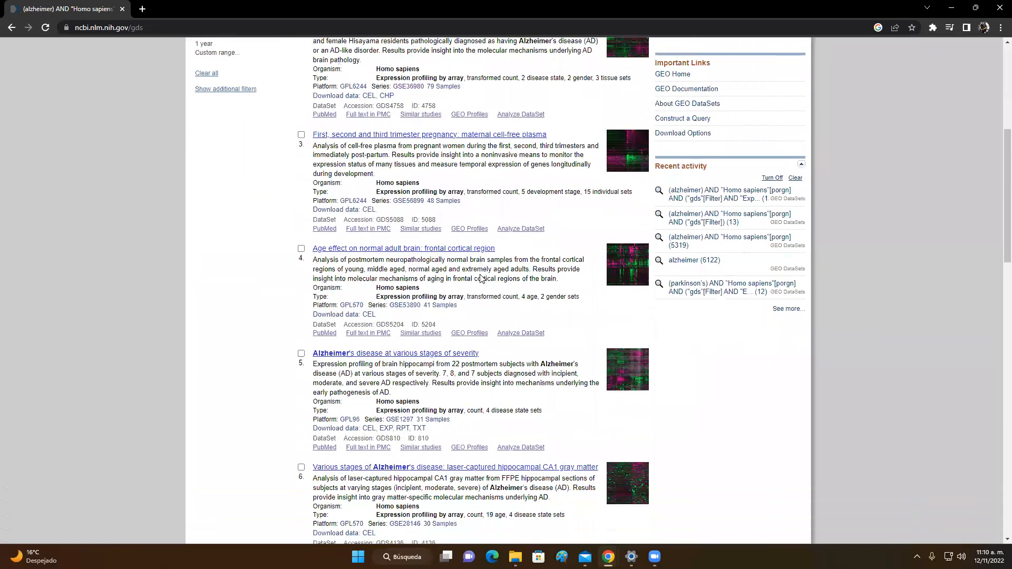
pyautogui.scroll(4, 510, 255)
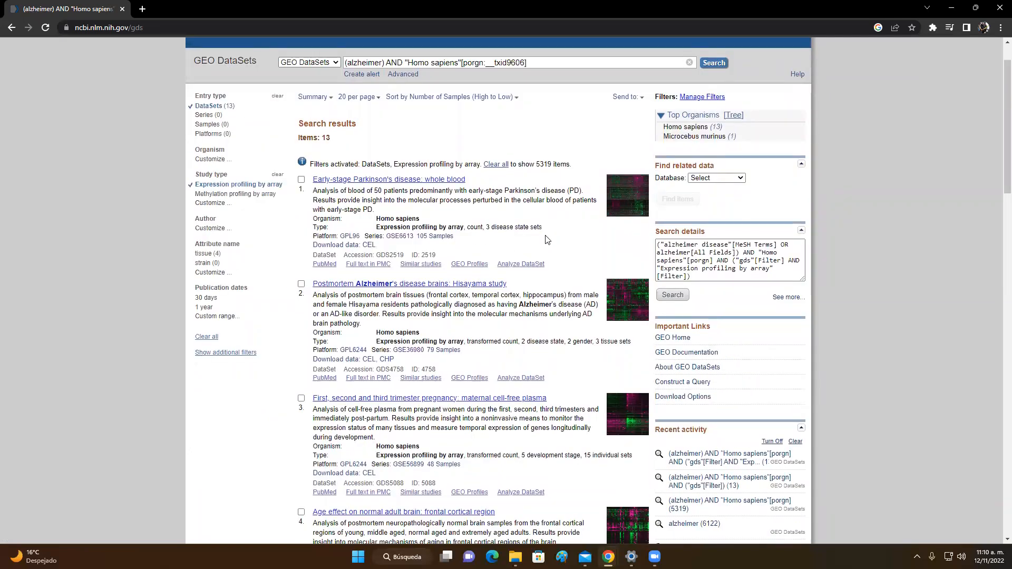
pyautogui.scroll(-1, 547, 240)
pyautogui.scroll(-2, 547, 240)
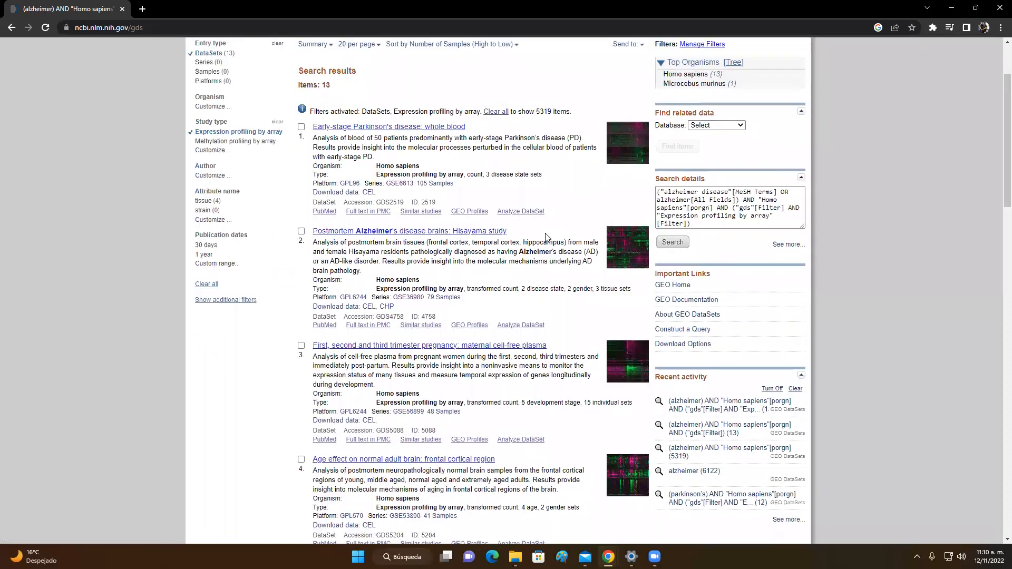
pyautogui.scroll(-1, 546, 233)
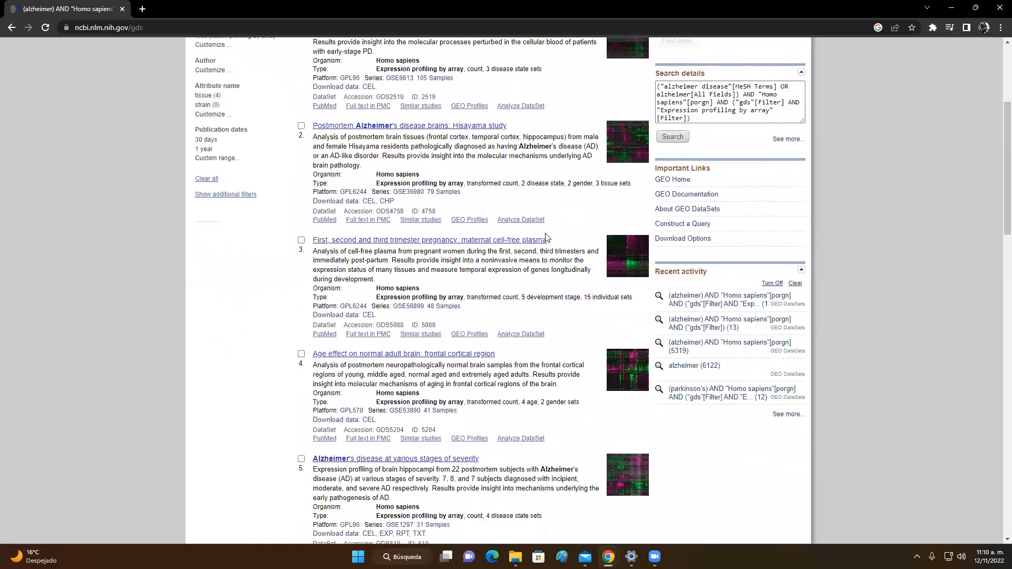
pyautogui.scroll(4, 546, 238)
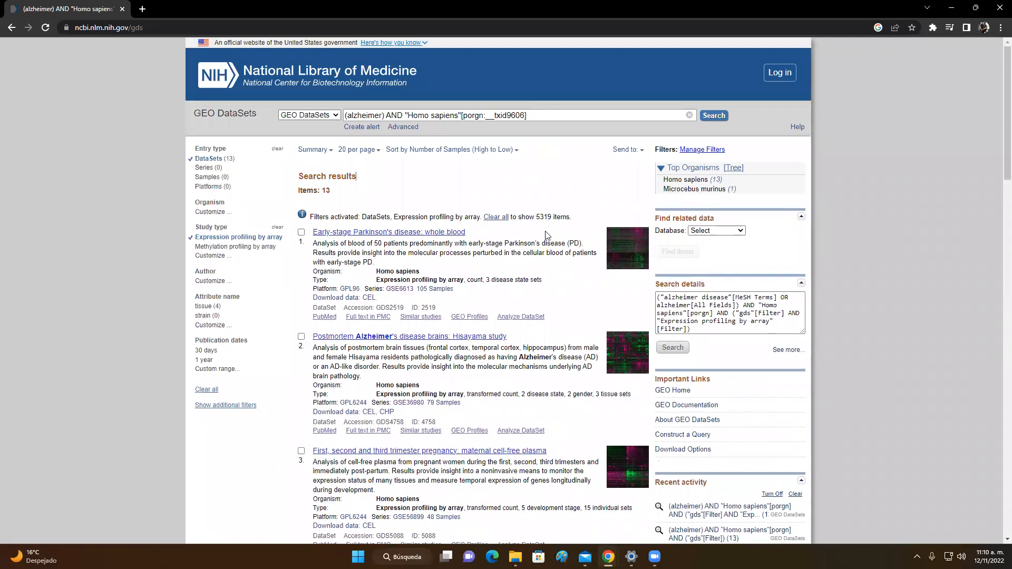
# Step: View the DataSet record for "Early-stage Parkinson's disease: whole blood" and return to the search results
pyautogui.scroll(-1, 546, 235)
pyautogui.scroll(-2, 545, 235)
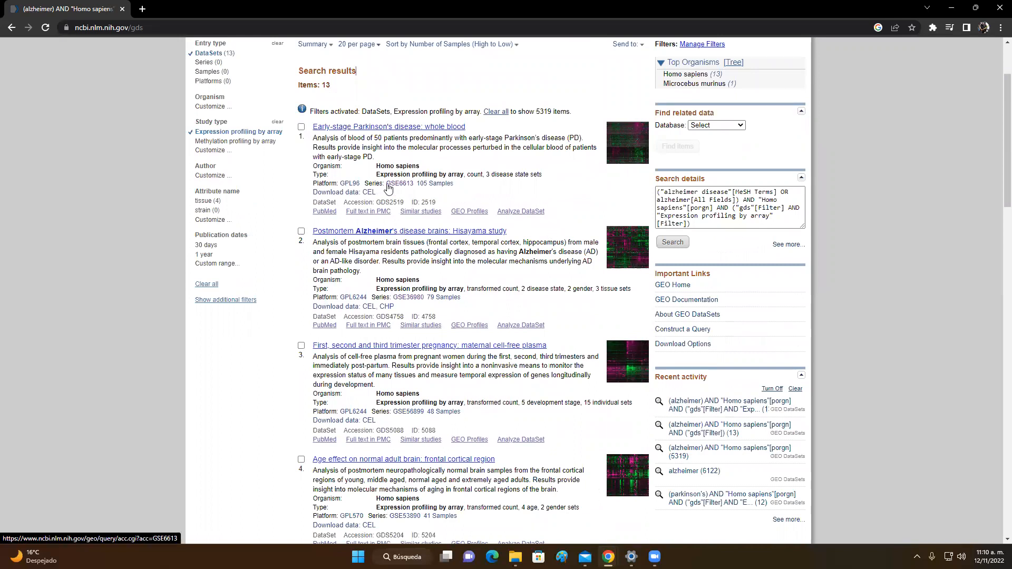
pyautogui.click(430, 130)
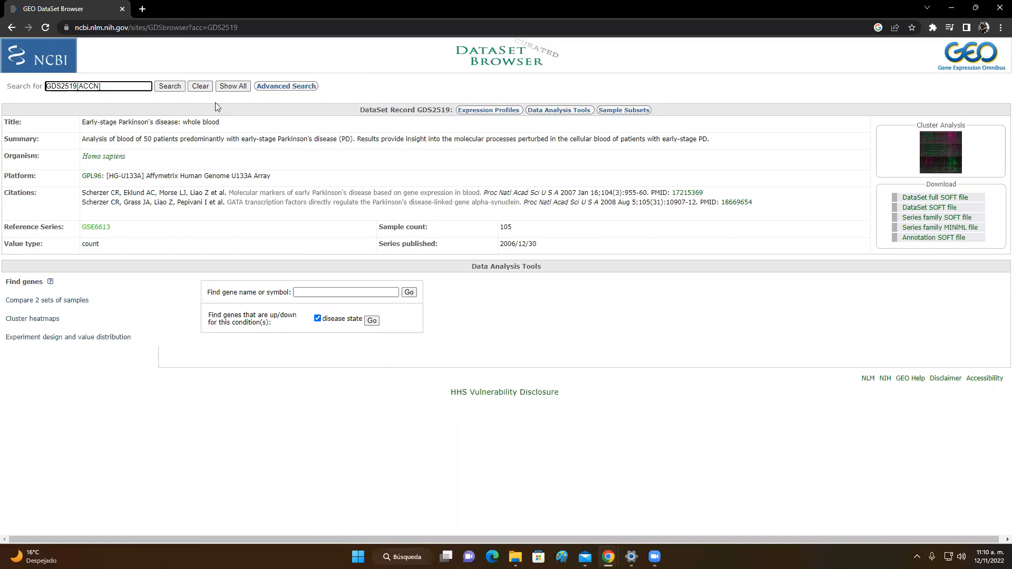
pyautogui.click(12, 27)
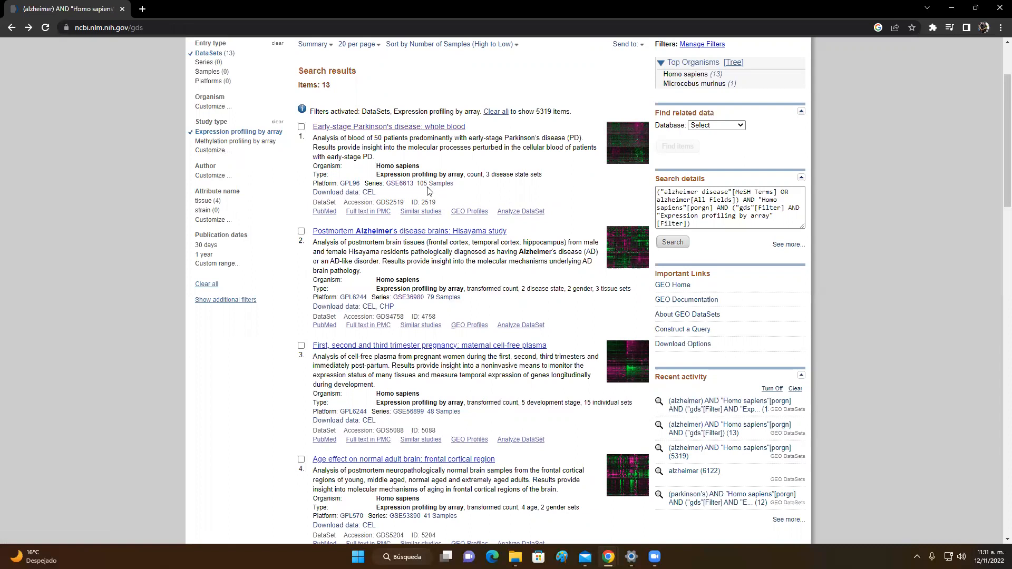
# Step: Open series GSE6613 of the early-stage Parkinson's whole blood dataset and review its summary, overall design, citations and samples
pyautogui.click(396, 184)
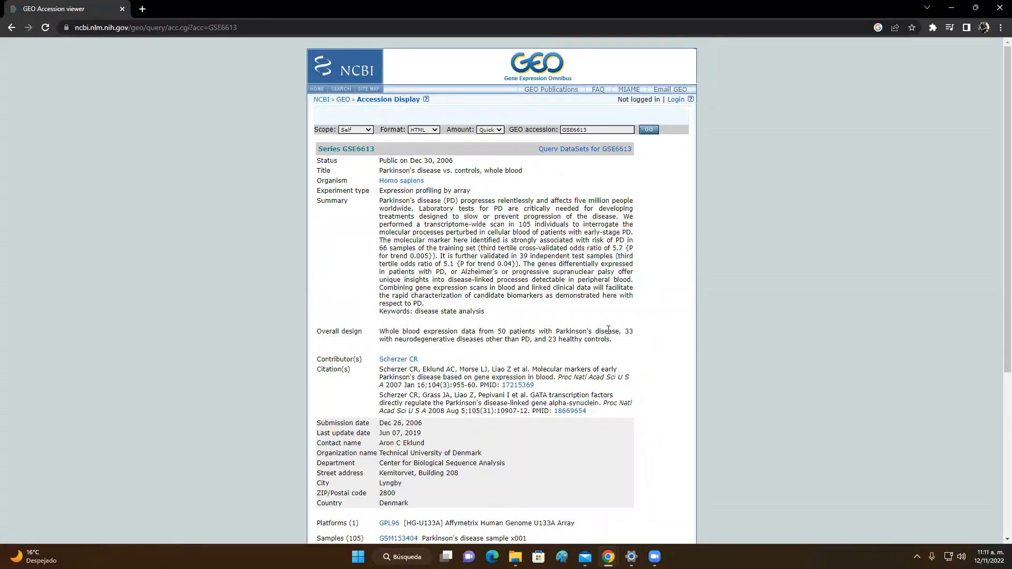
pyautogui.scroll(-1, 646, 319)
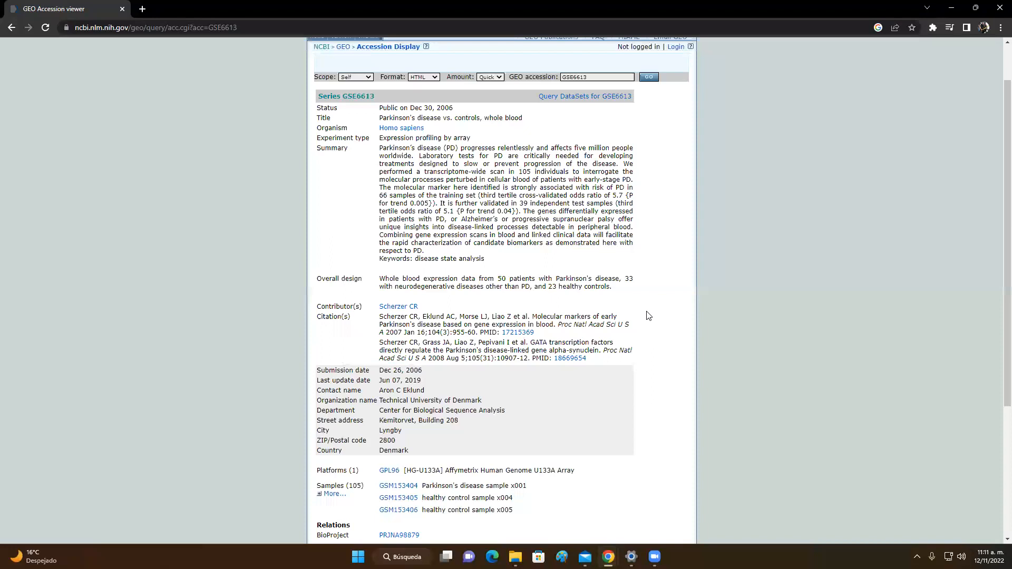
pyautogui.scroll(1, 649, 316)
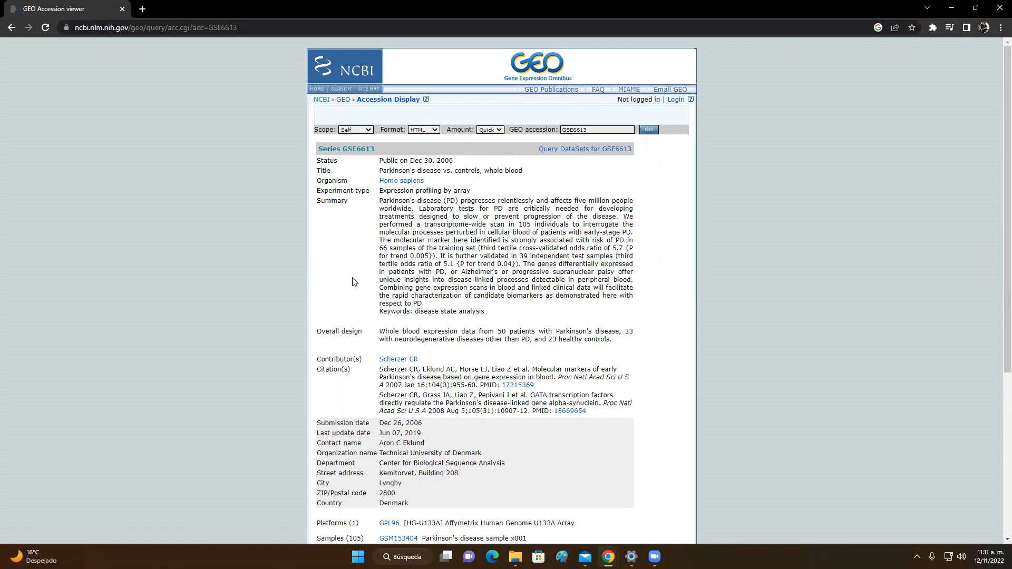
pyautogui.scroll(-3, 353, 280)
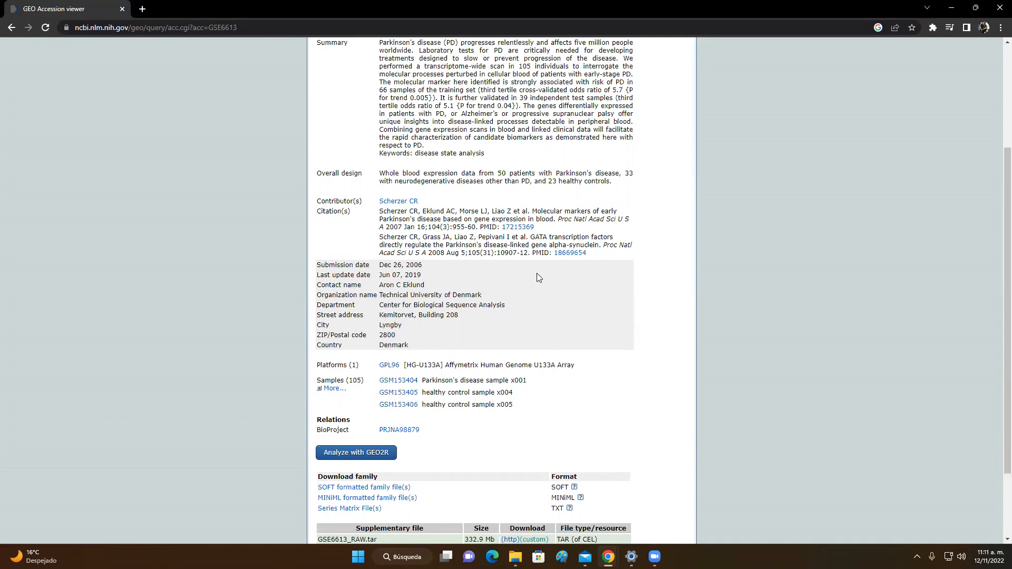
pyautogui.scroll(2, 549, 226)
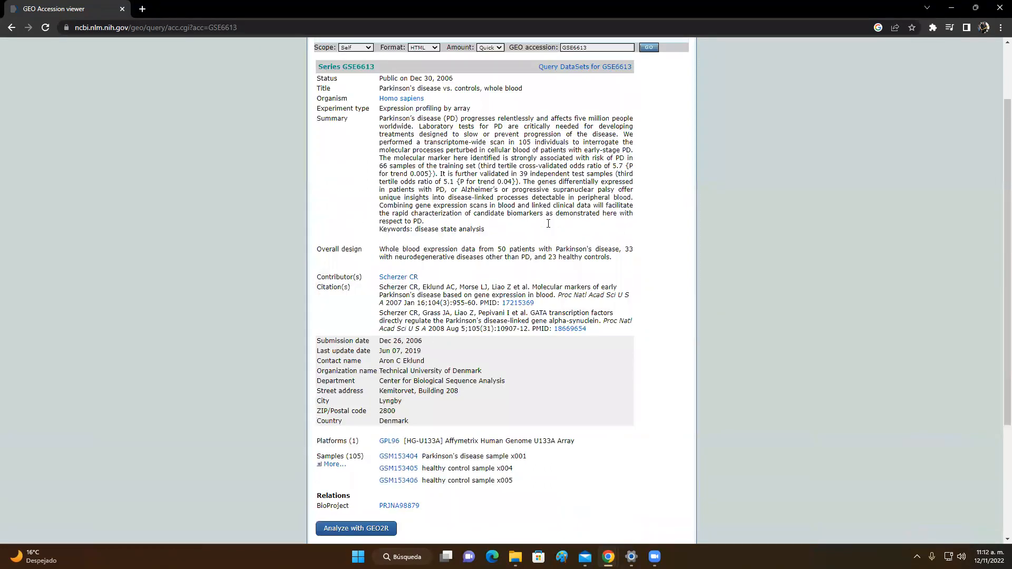
pyautogui.scroll(1, 548, 224)
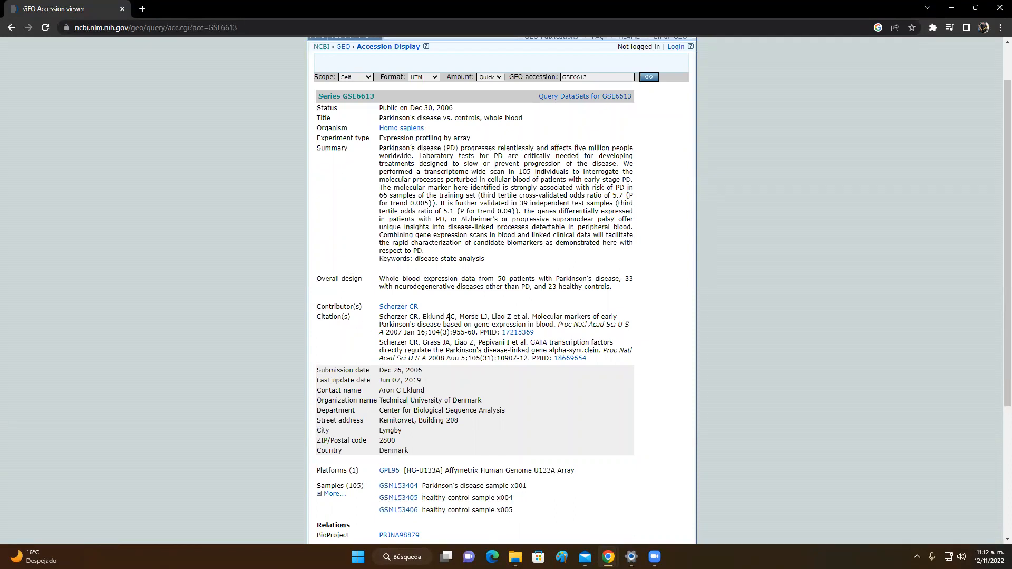
pyautogui.scroll(-1, 449, 317)
pyautogui.scroll(-2, 468, 248)
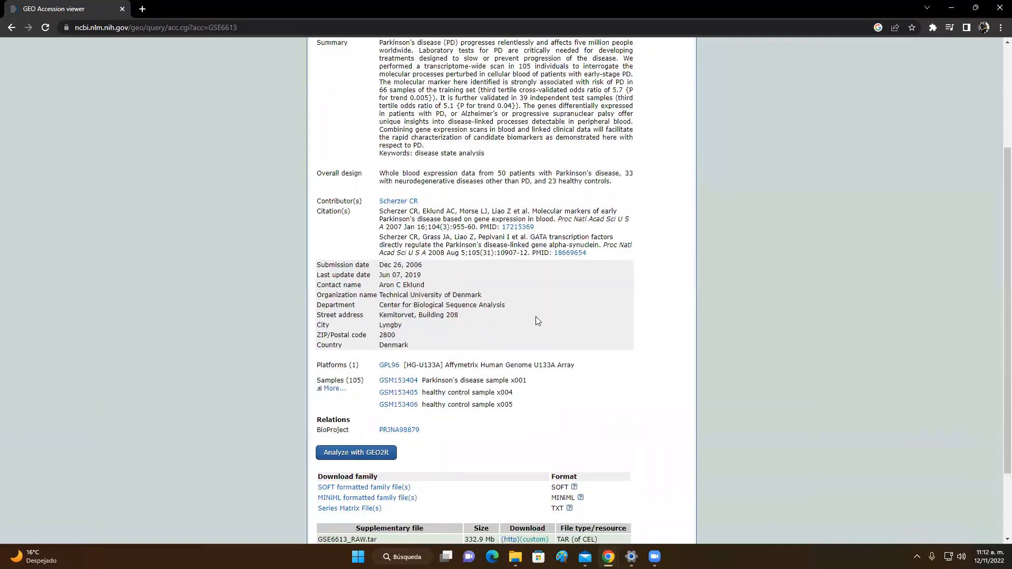
# Step: Start a GEO2R analysis of series GSE6613 and look over its sample table
pyautogui.scroll(-2, 535, 314)
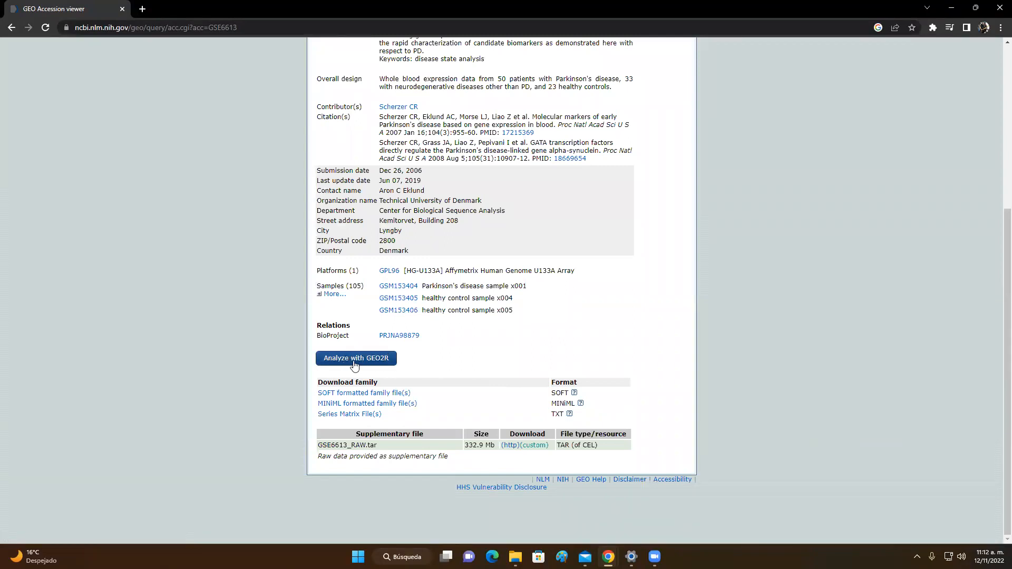
pyautogui.click(384, 364)
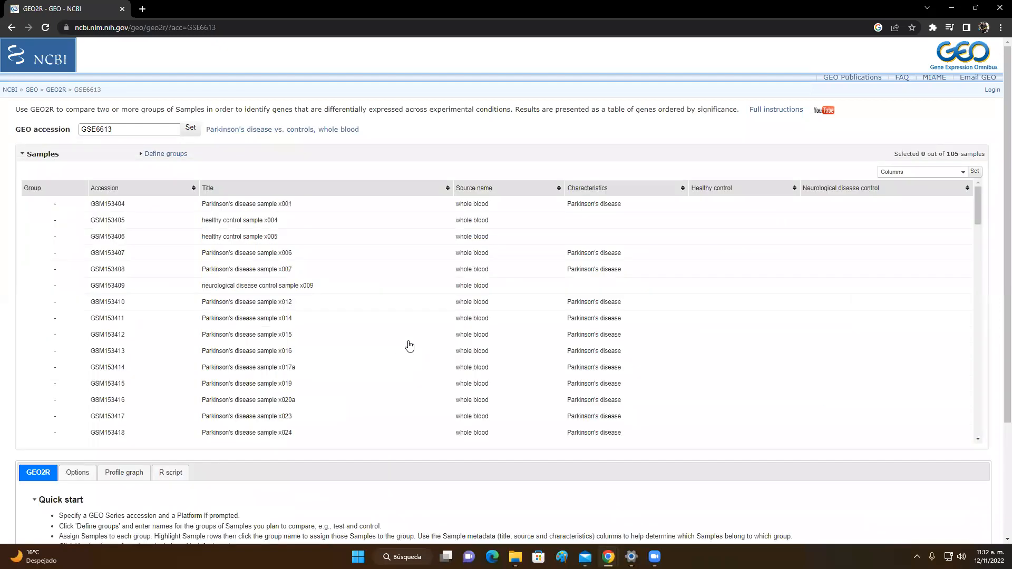
pyautogui.scroll(-3, 409, 342)
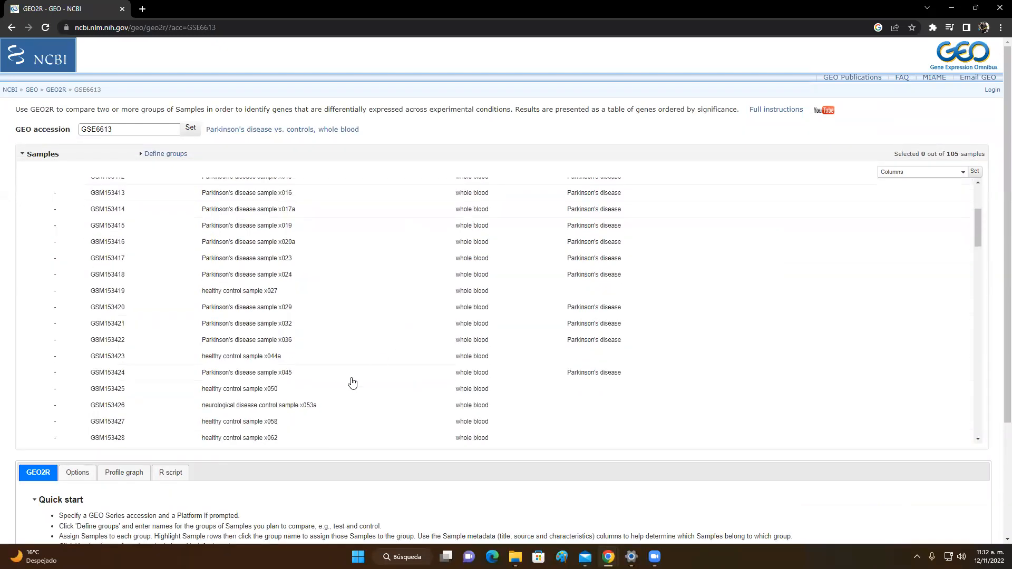
# Step: Review the R script that GEO2R provides for GSE6613, then return to the GEO2R quick start section
pyautogui.click(168, 473)
pyautogui.scroll(-8, 269, 489)
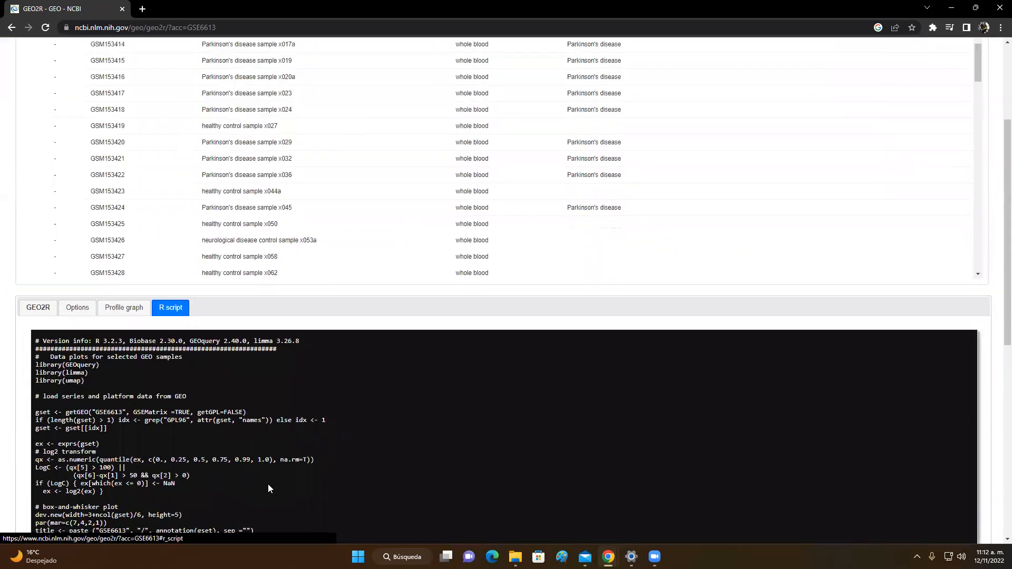
pyautogui.scroll(-2, 269, 489)
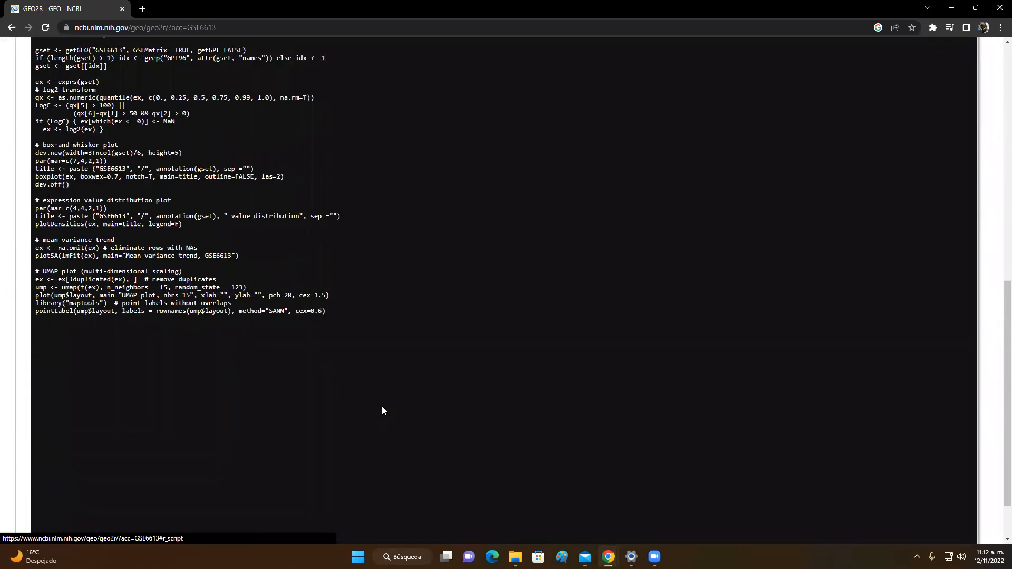
pyautogui.scroll(3, 383, 407)
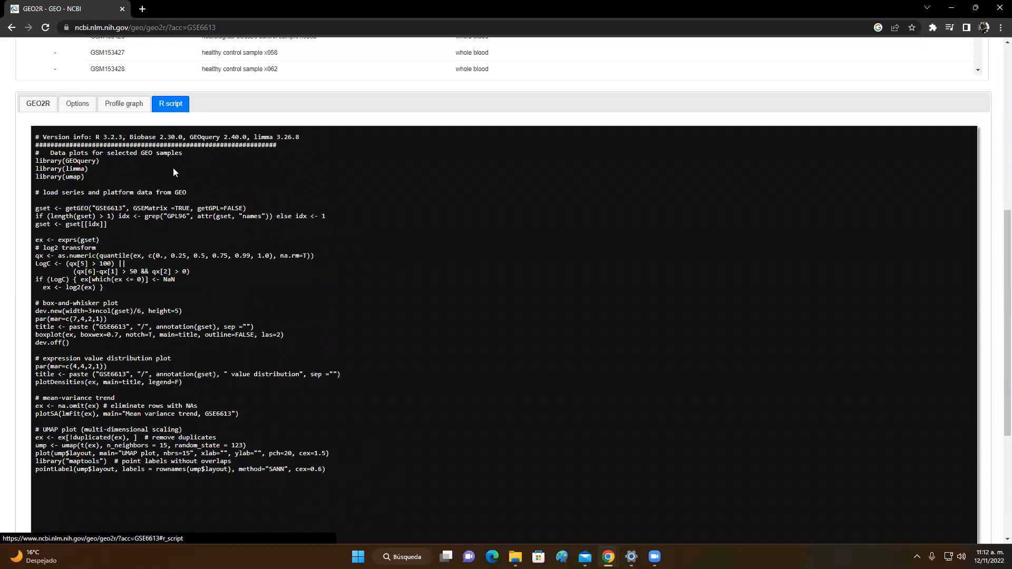
pyautogui.scroll(1, 309, 354)
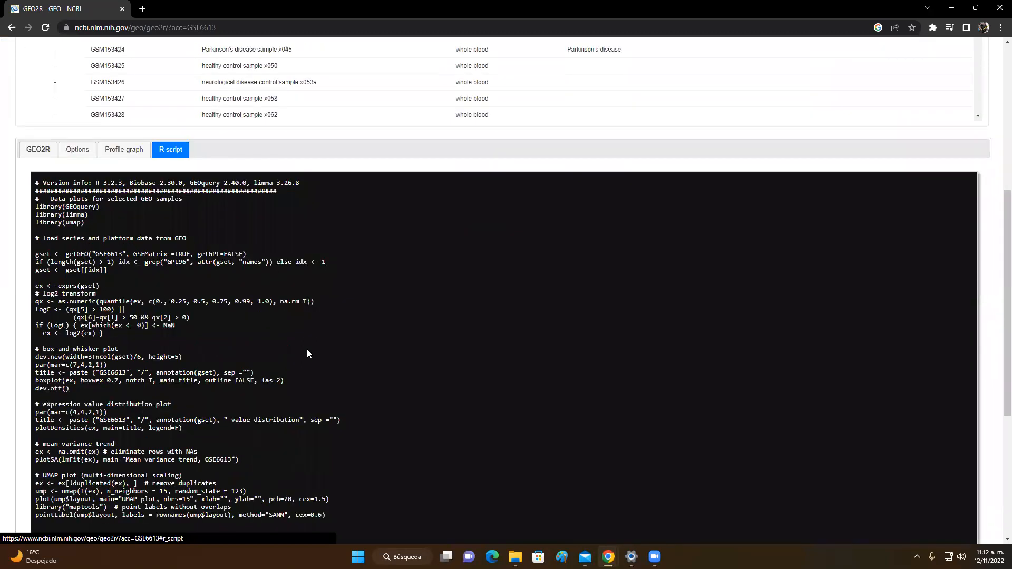
pyautogui.scroll(1, 308, 353)
pyautogui.scroll(-2, 307, 346)
pyautogui.scroll(2, 307, 344)
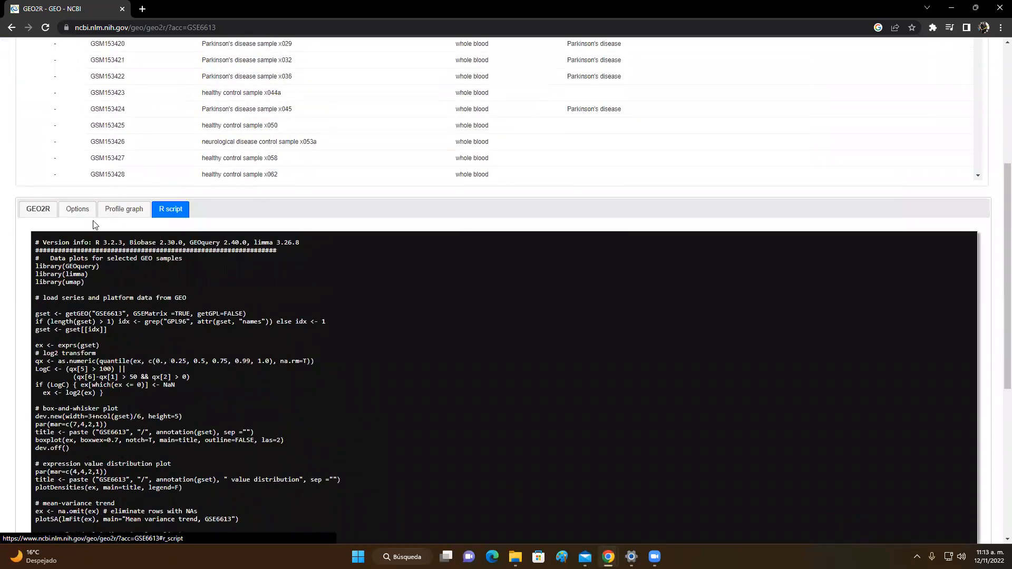
pyautogui.click(45, 212)
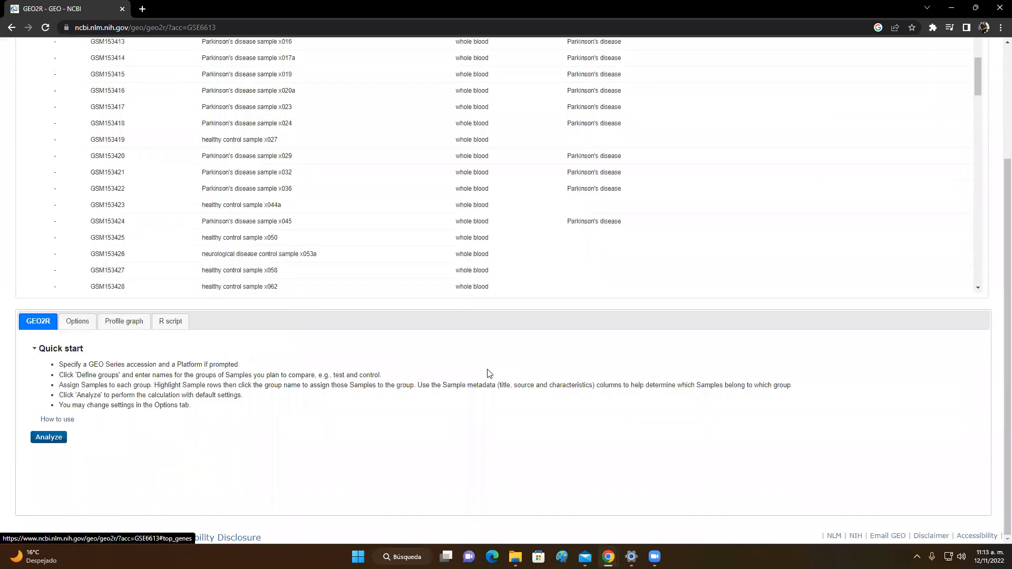
# Step: Examine the GSE6613 sample table, checking the titles, source names and disease characteristics of the patient and control samples
pyautogui.scroll(3, 474, 369)
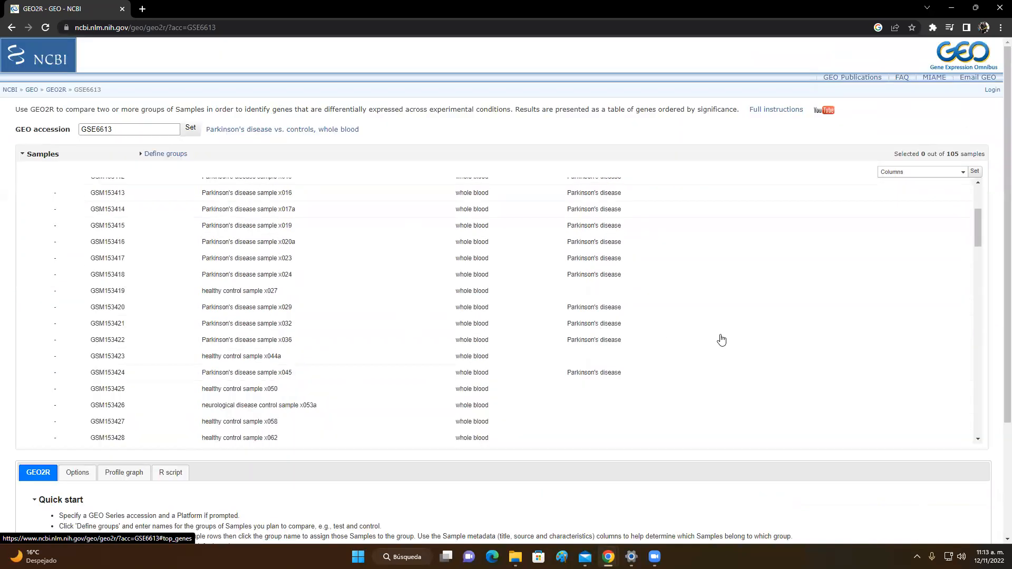
pyautogui.scroll(3, 722, 340)
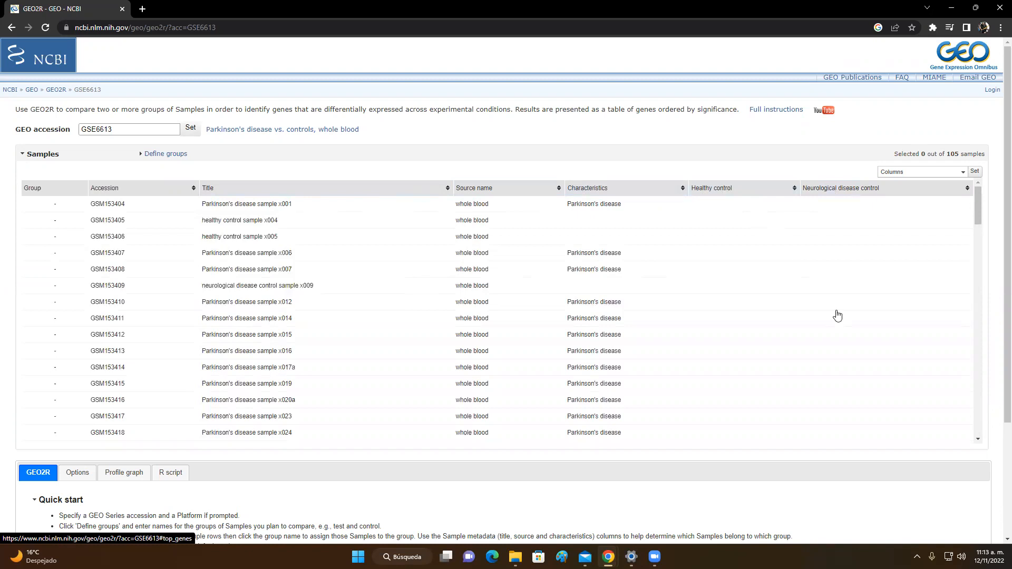
pyautogui.scroll(-1, 837, 317)
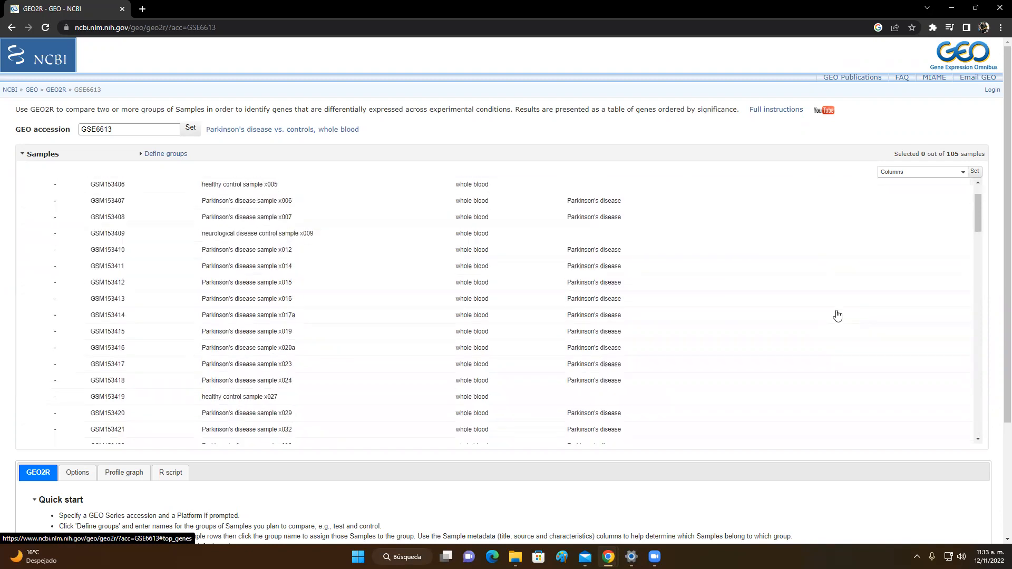
pyautogui.scroll(1, 838, 316)
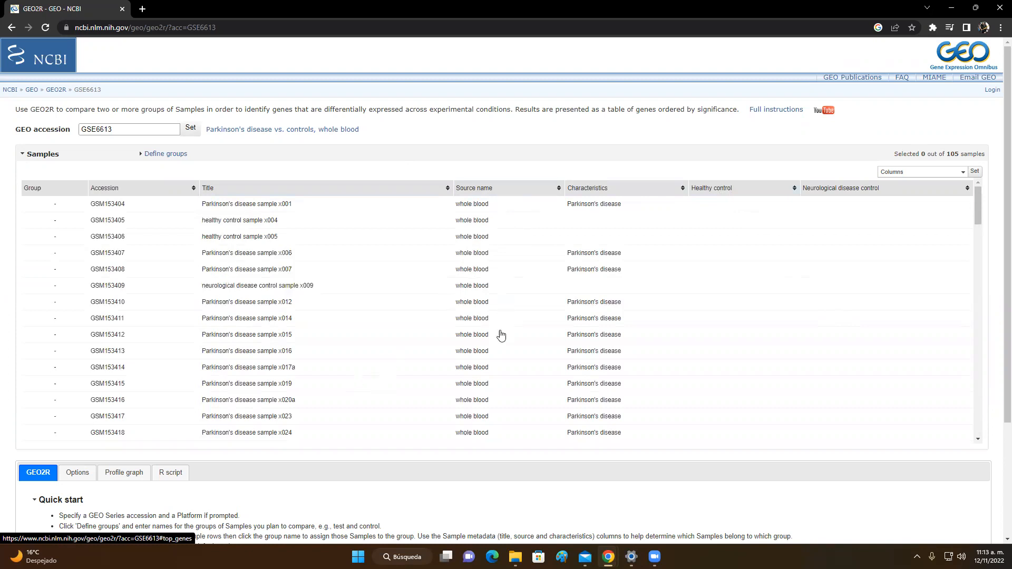
pyautogui.scroll(-4, 500, 357)
pyautogui.scroll(-11, 499, 358)
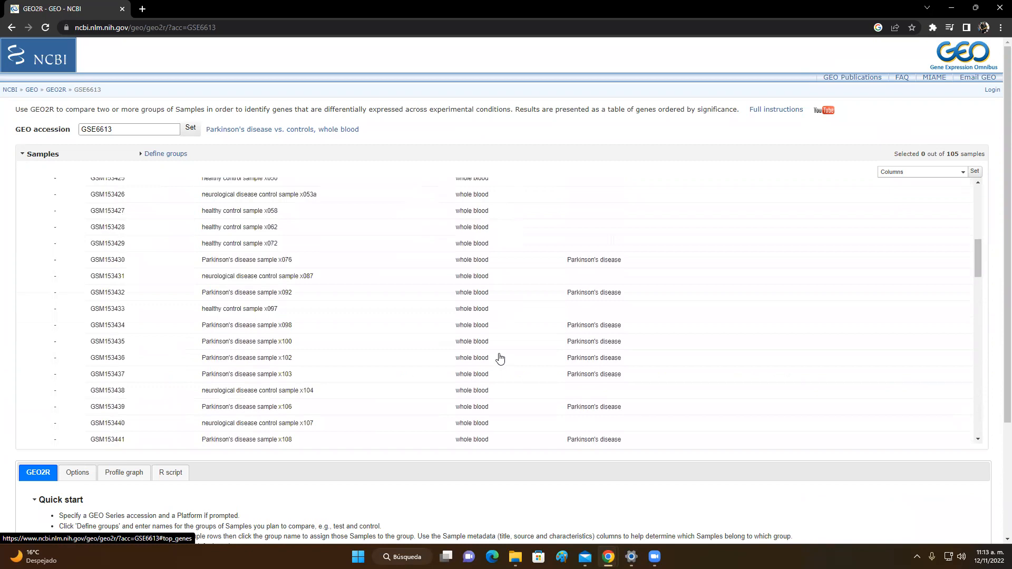
pyautogui.scroll(-9, 500, 359)
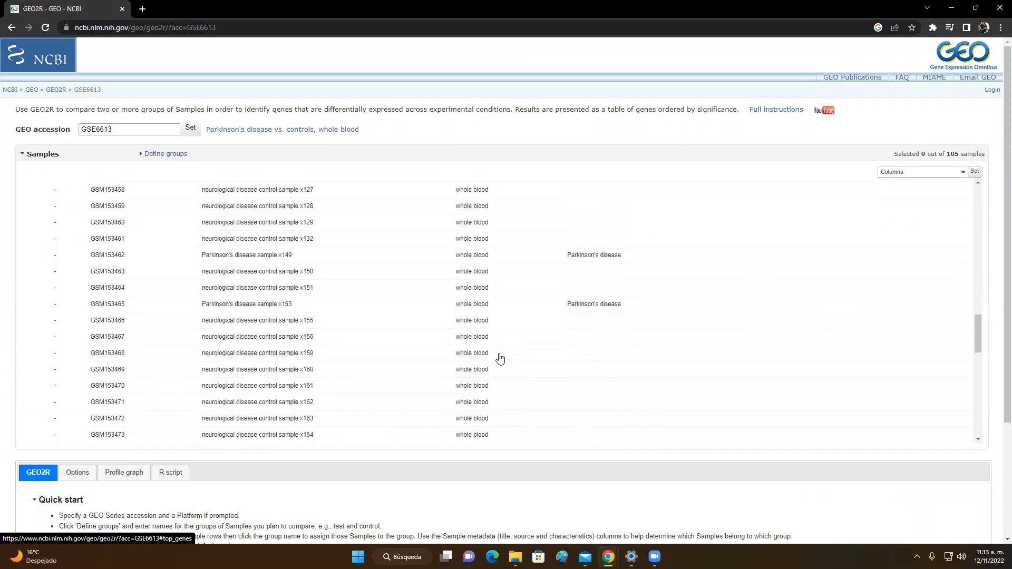
pyautogui.scroll(20, 500, 358)
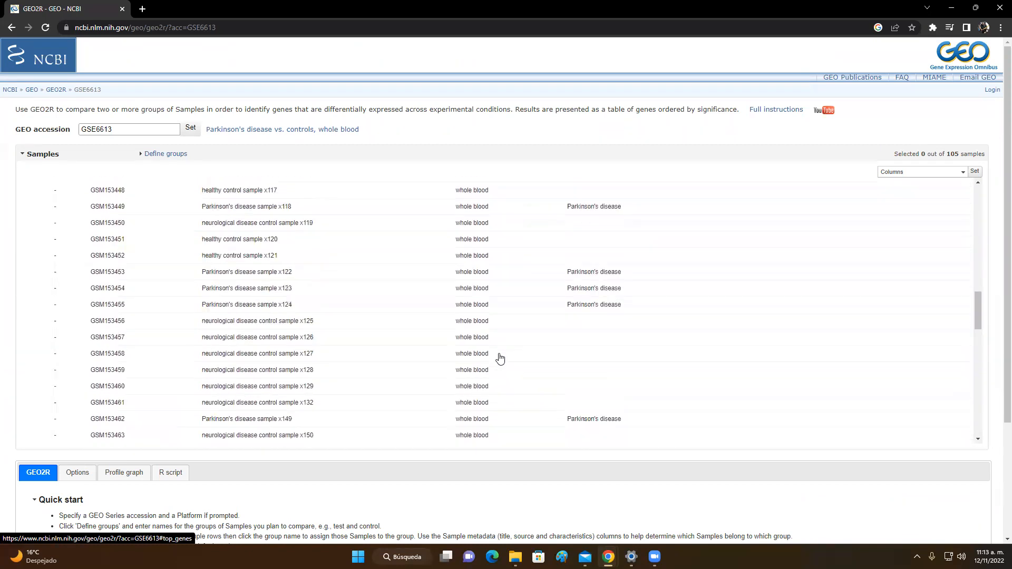
pyautogui.scroll(2, 500, 357)
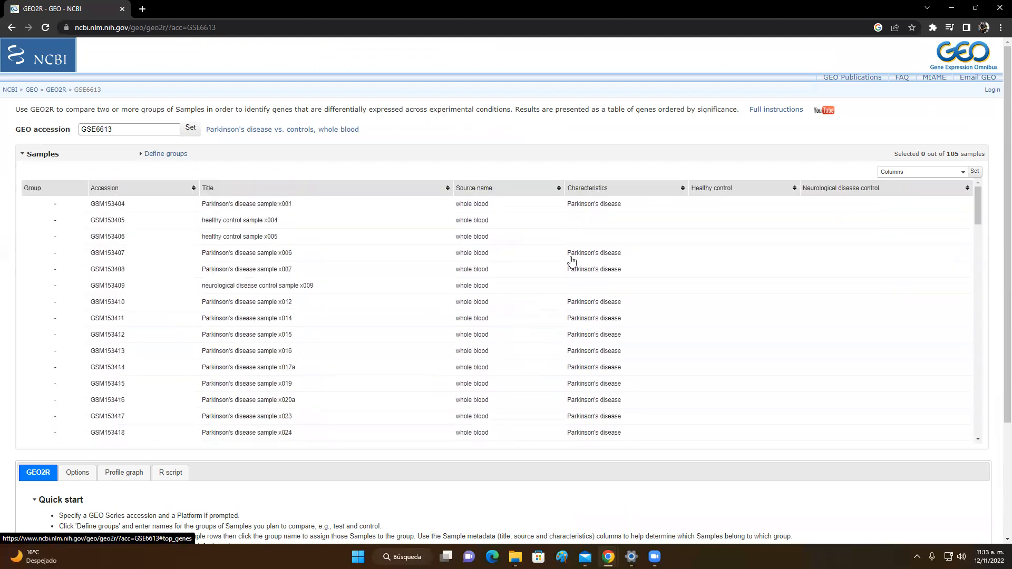
# Step: Sort the GSE6613 sample table by title in ascending order so that samples of the same kind are grouped together
pyautogui.scroll(-2, 646, 346)
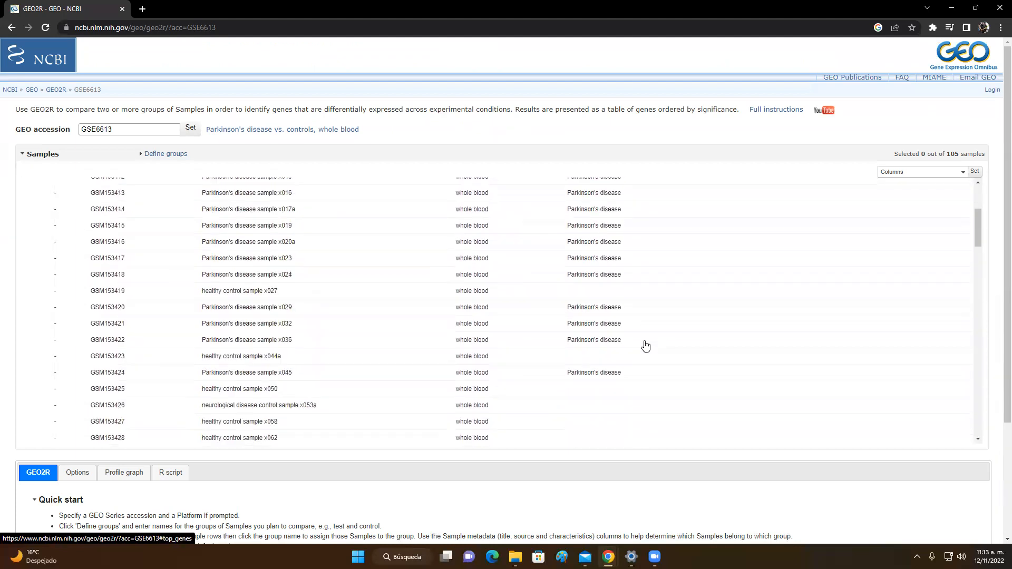
pyautogui.scroll(2, 646, 346)
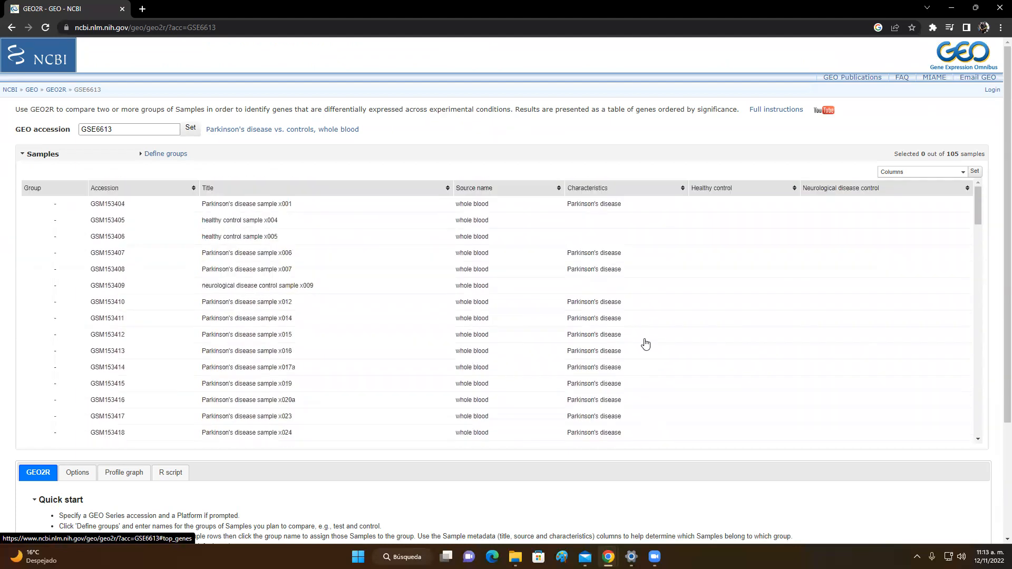
pyautogui.scroll(-1, 874, 315)
pyautogui.scroll(-1, 874, 316)
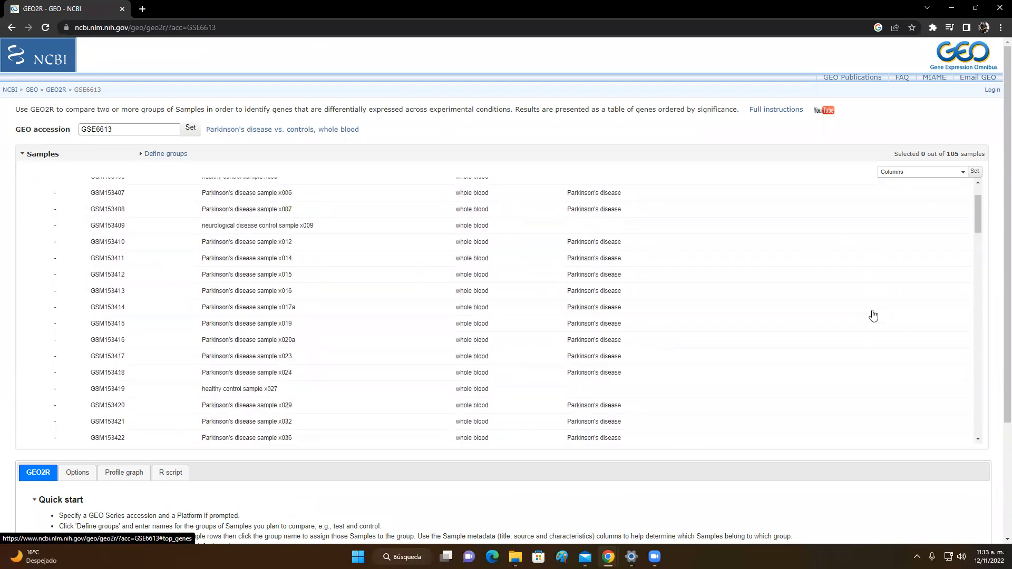
pyautogui.scroll(2, 874, 315)
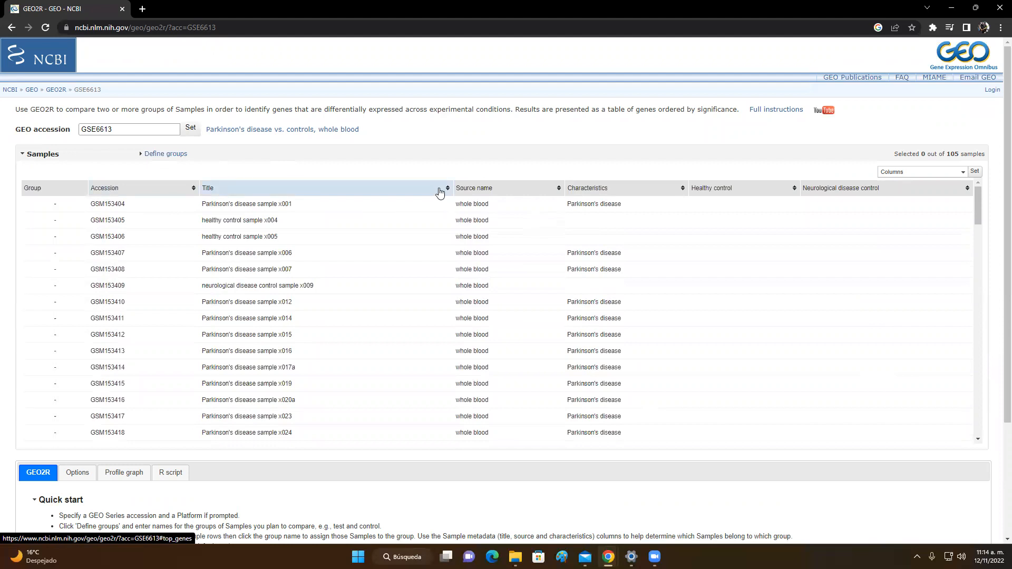
pyautogui.click(401, 195)
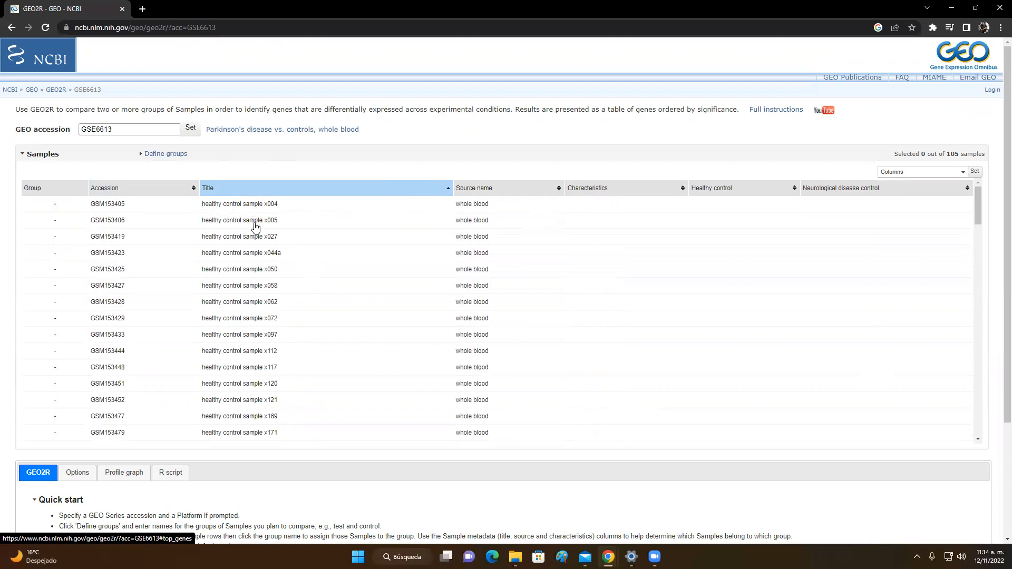
# Step: Examine the sorted sample table from start to end, comparing the healthy control, neurological disease control and Parkinson's disease samples
pyautogui.scroll(-1, 258, 325)
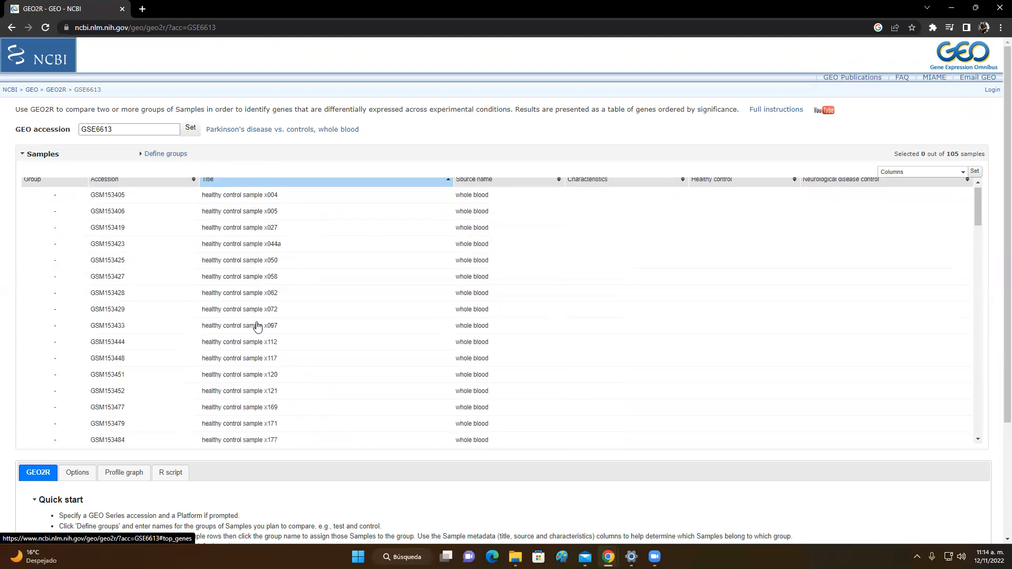
pyautogui.scroll(-3, 258, 325)
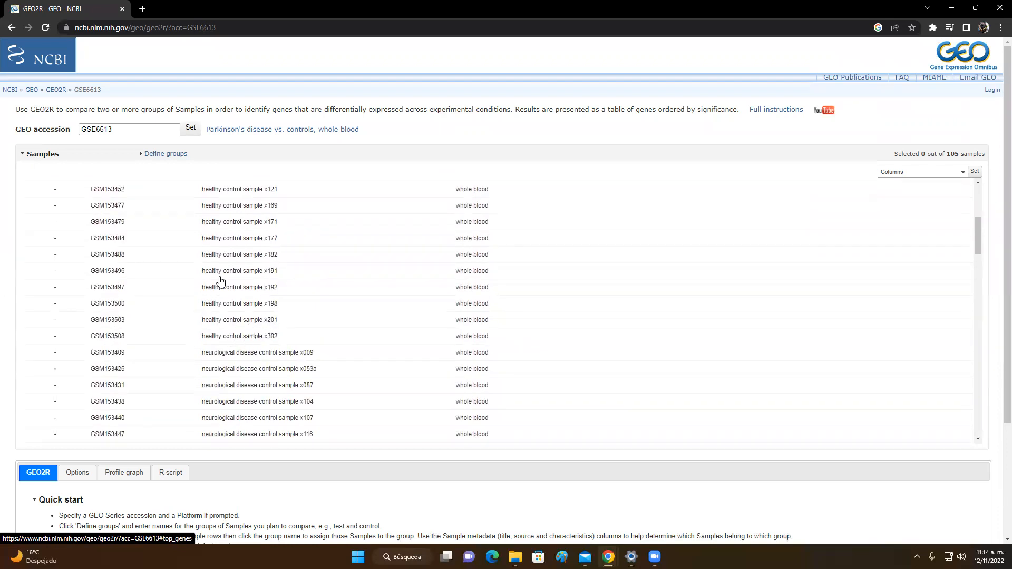
pyautogui.scroll(-2, 336, 290)
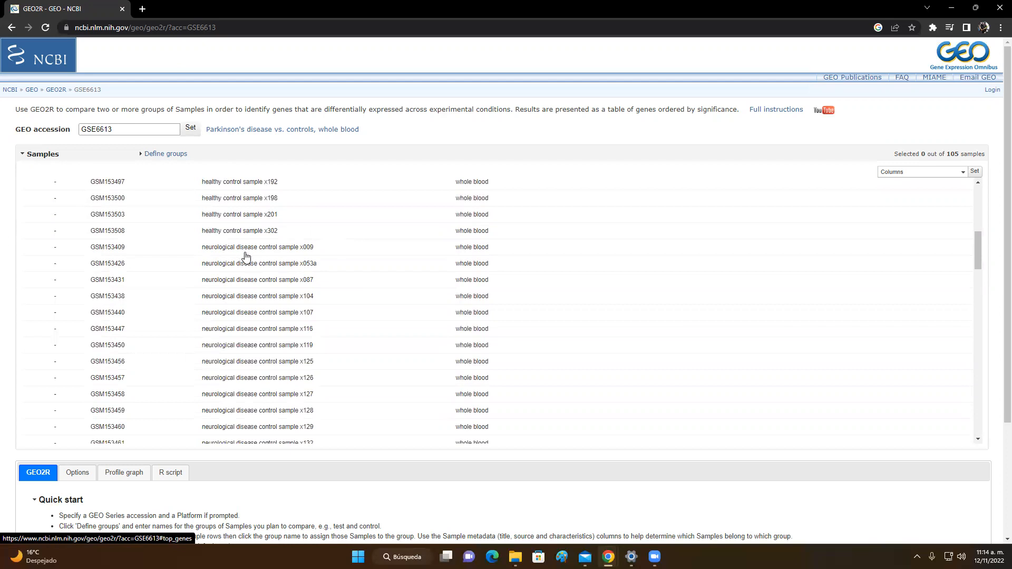
pyautogui.scroll(-1, 279, 260)
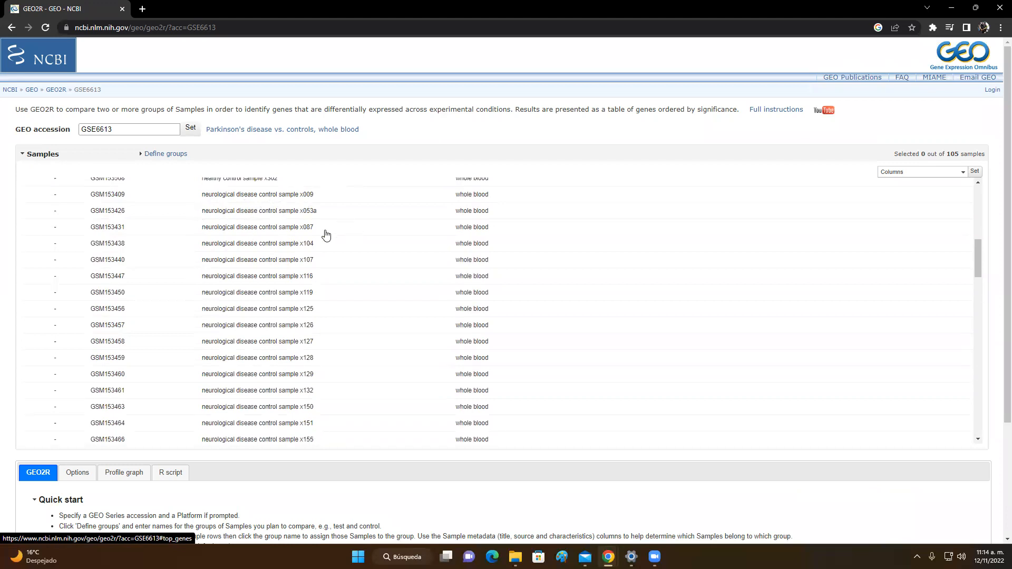
pyautogui.scroll(-3, 365, 293)
pyautogui.scroll(-5, 366, 293)
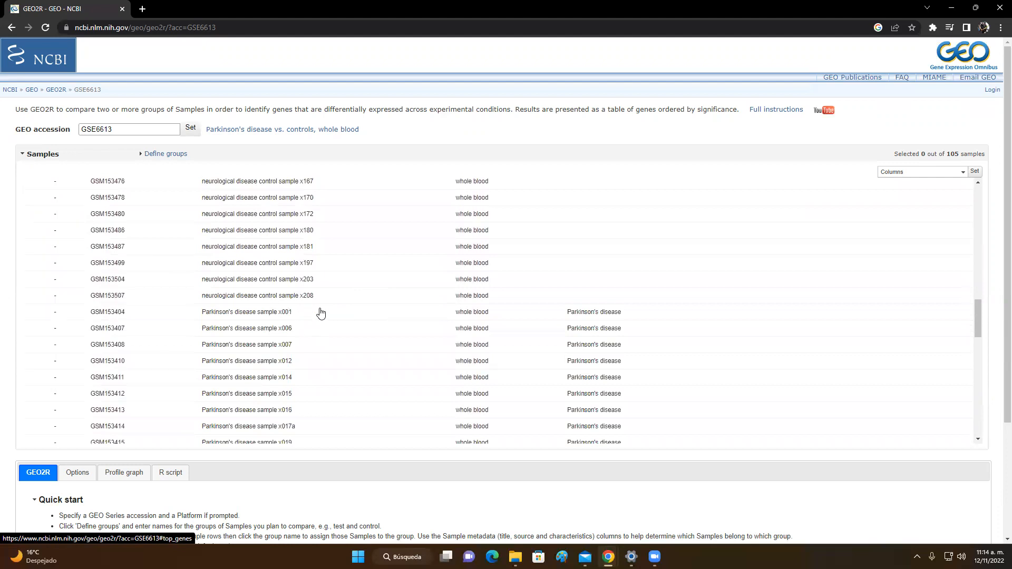
pyautogui.scroll(-2, 320, 314)
pyautogui.scroll(1, 321, 315)
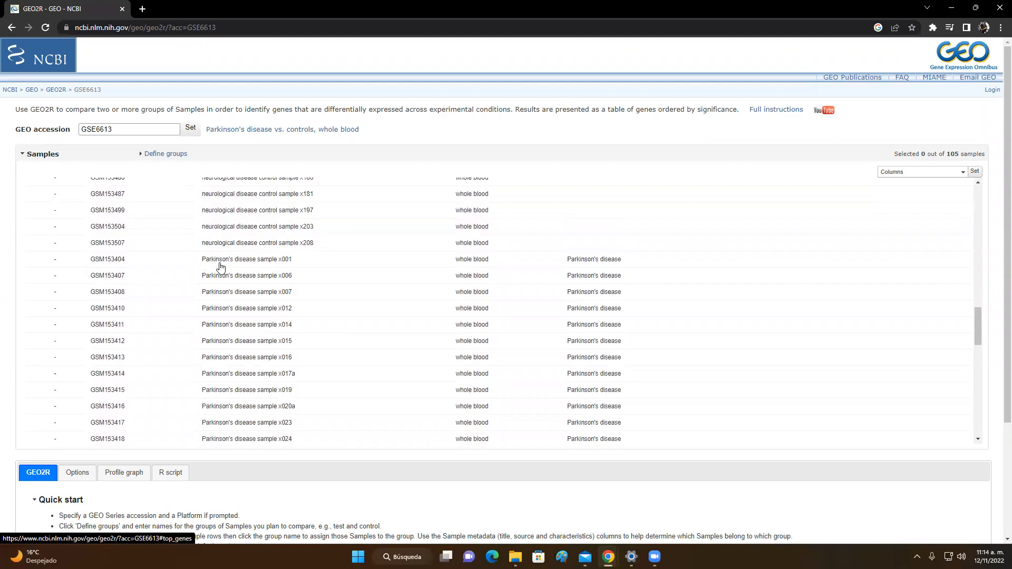
pyautogui.scroll(-1, 335, 285)
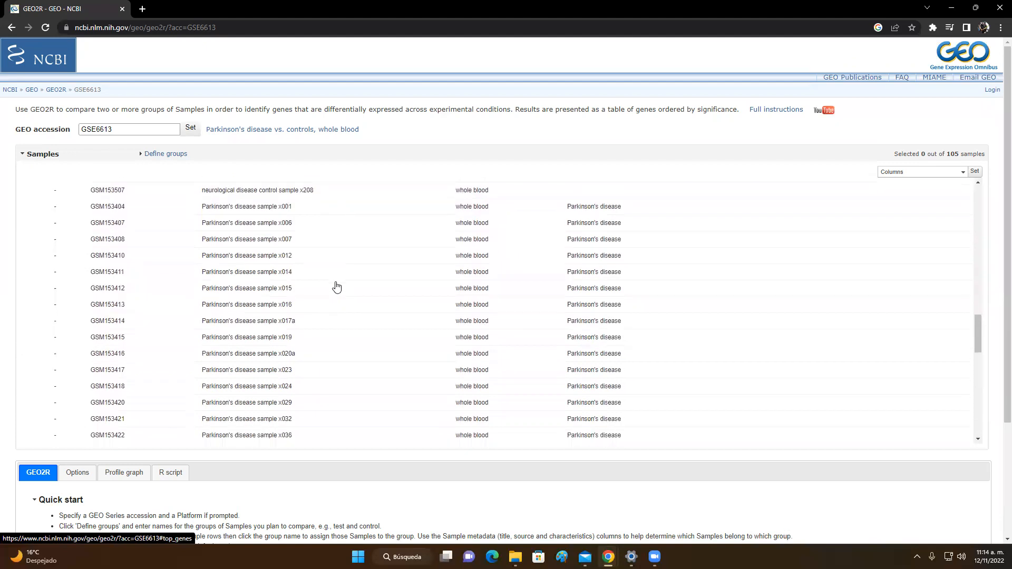
pyautogui.scroll(2, 336, 286)
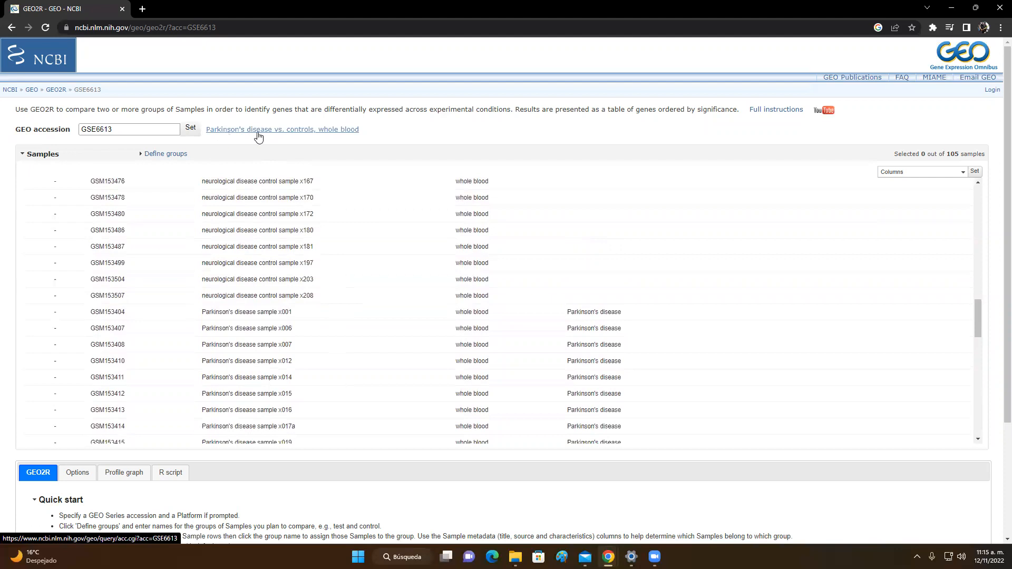
pyautogui.scroll(-2, 353, 295)
pyautogui.scroll(13, 353, 294)
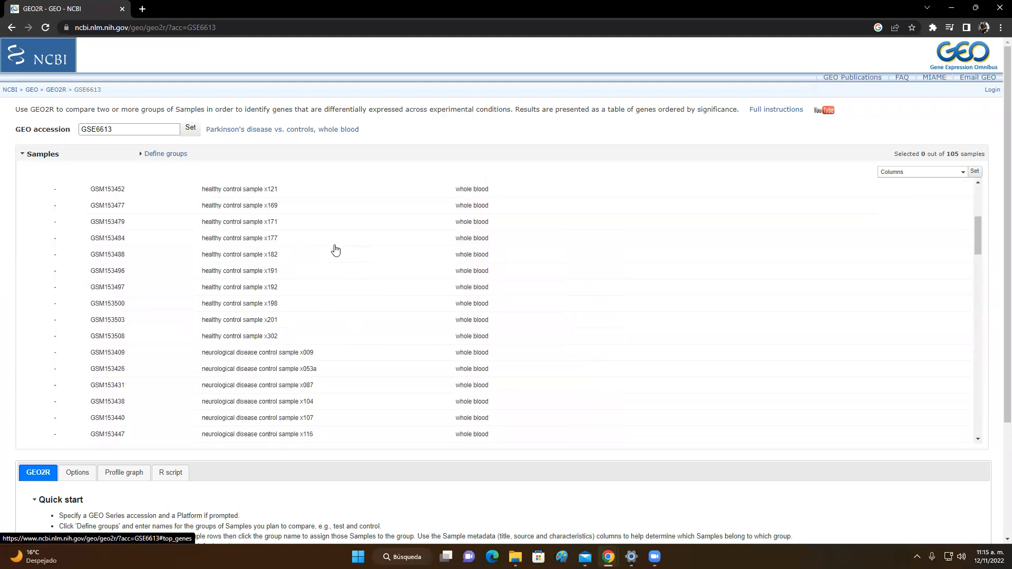
pyautogui.scroll(-7, 336, 249)
pyautogui.scroll(-3, 274, 369)
pyautogui.scroll(-5, 274, 372)
pyautogui.scroll(-6, 283, 364)
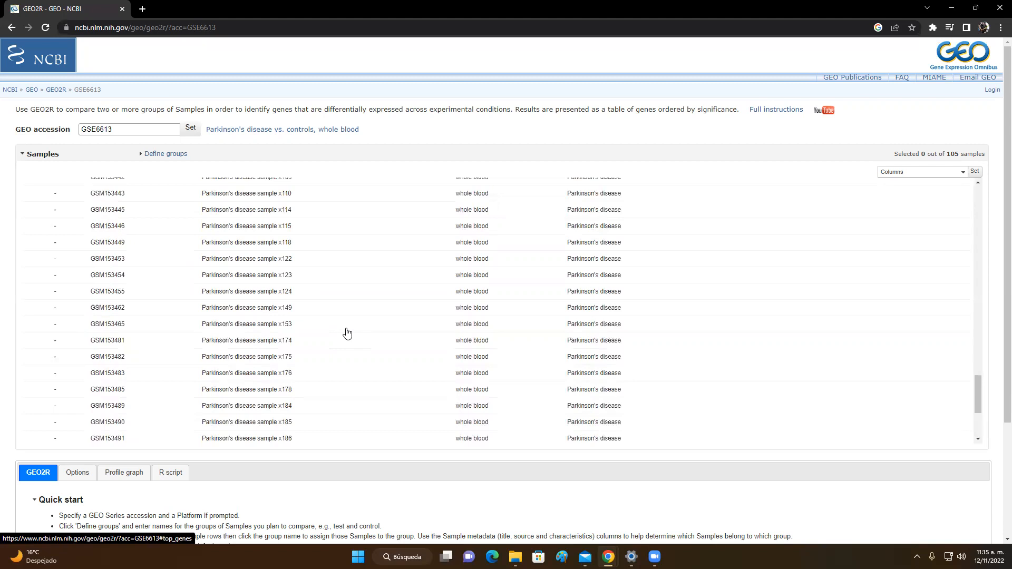
pyautogui.scroll(6, 345, 330)
pyautogui.scroll(5, 347, 327)
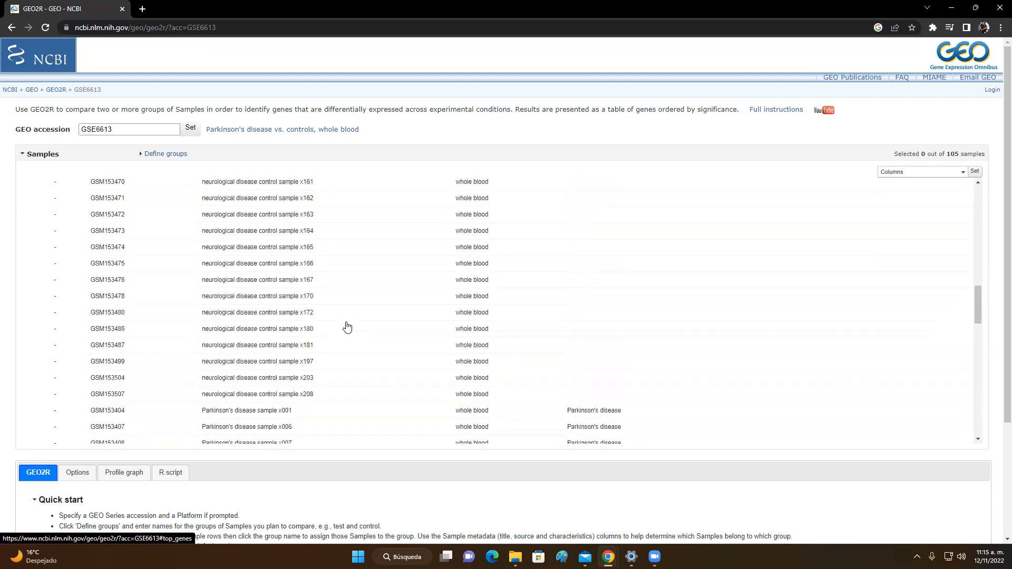
pyautogui.scroll(5, 348, 326)
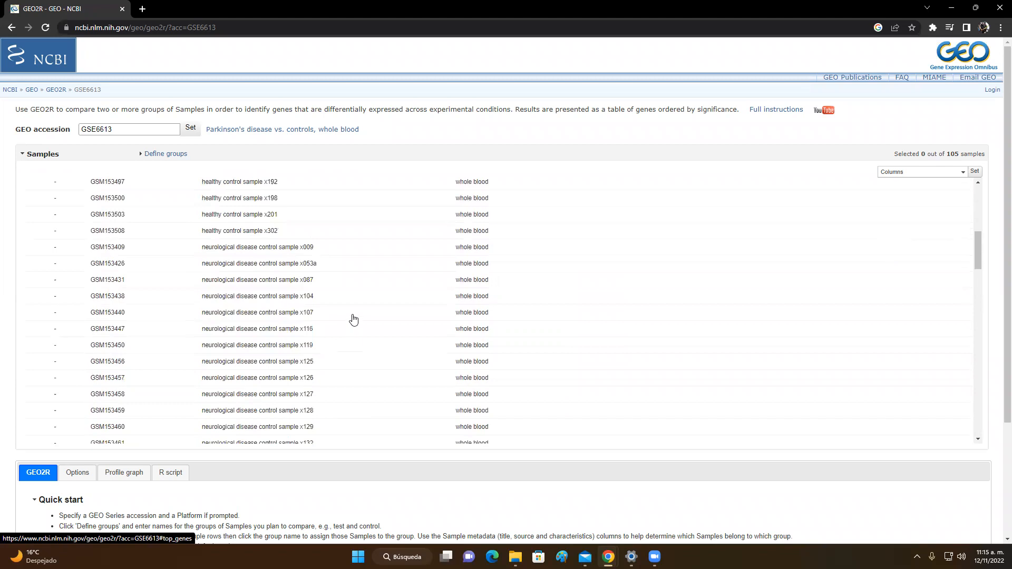
pyautogui.scroll(5, 353, 320)
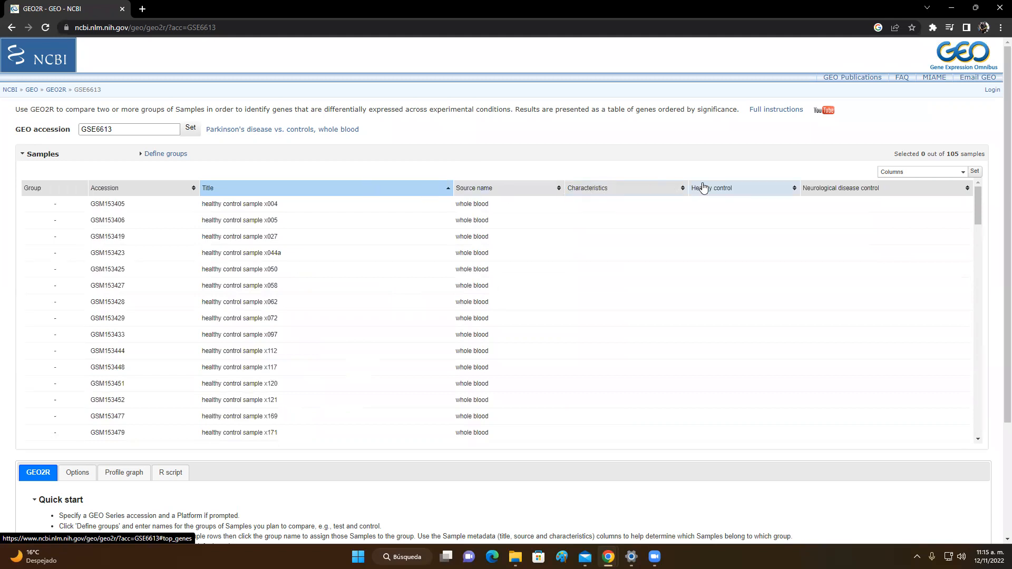
# Step: Open series GSE36980 of the postmortem Alzheimer's Hisayama study from the search results and review its summary, overall design and samples
pyautogui.click(12, 31)
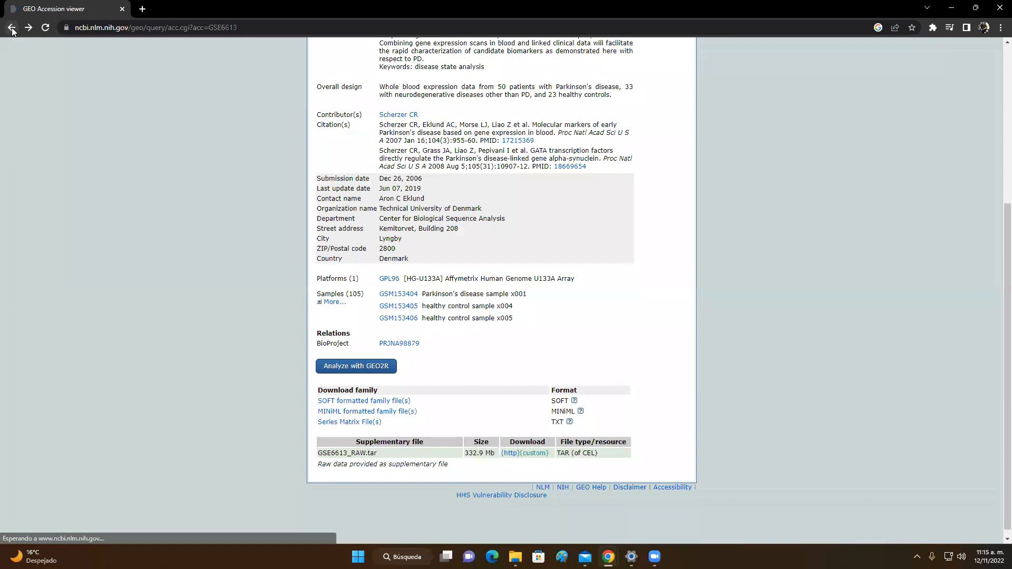
pyautogui.click(12, 30)
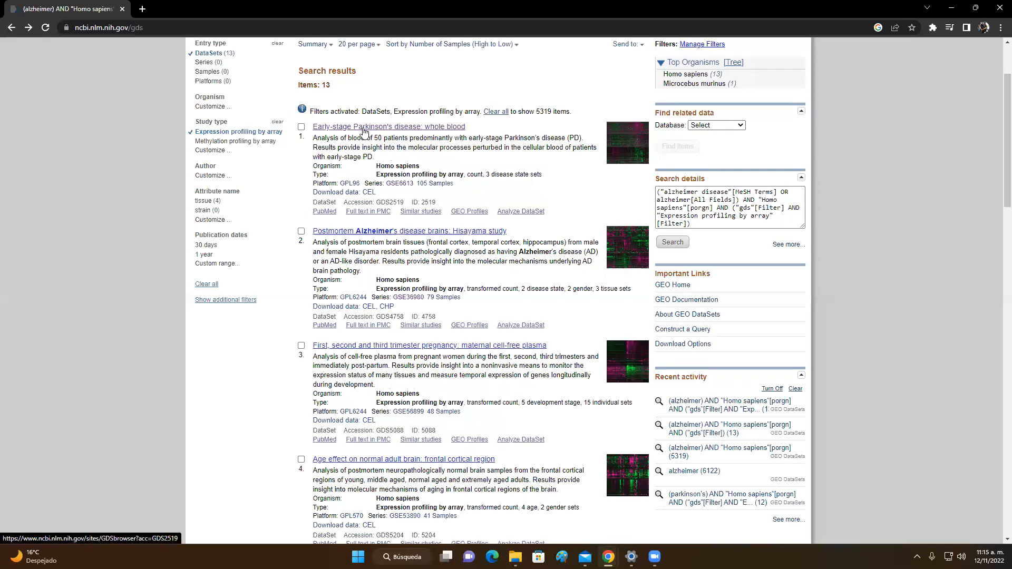
pyautogui.scroll(-1, 488, 184)
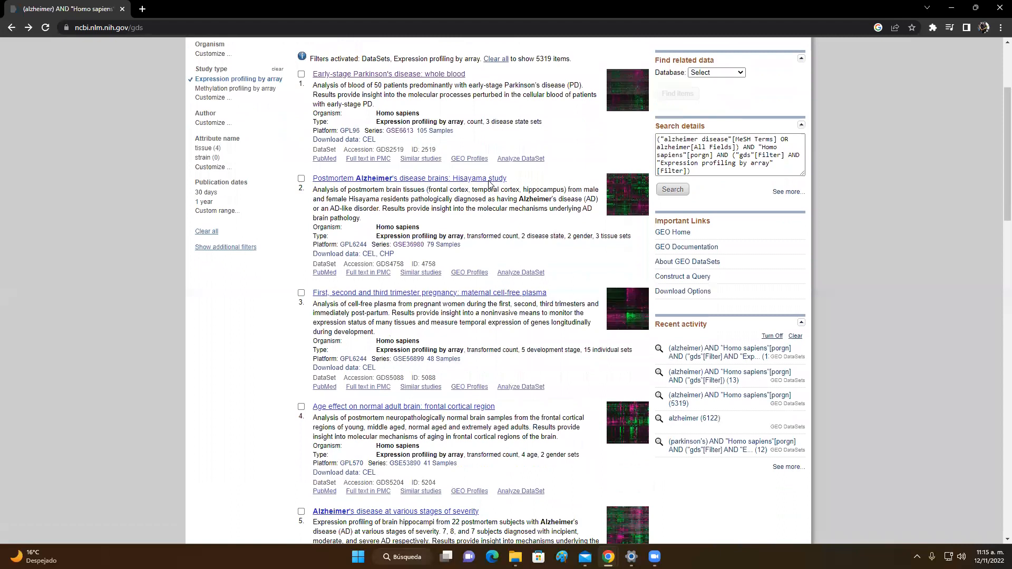
pyautogui.scroll(-1, 488, 181)
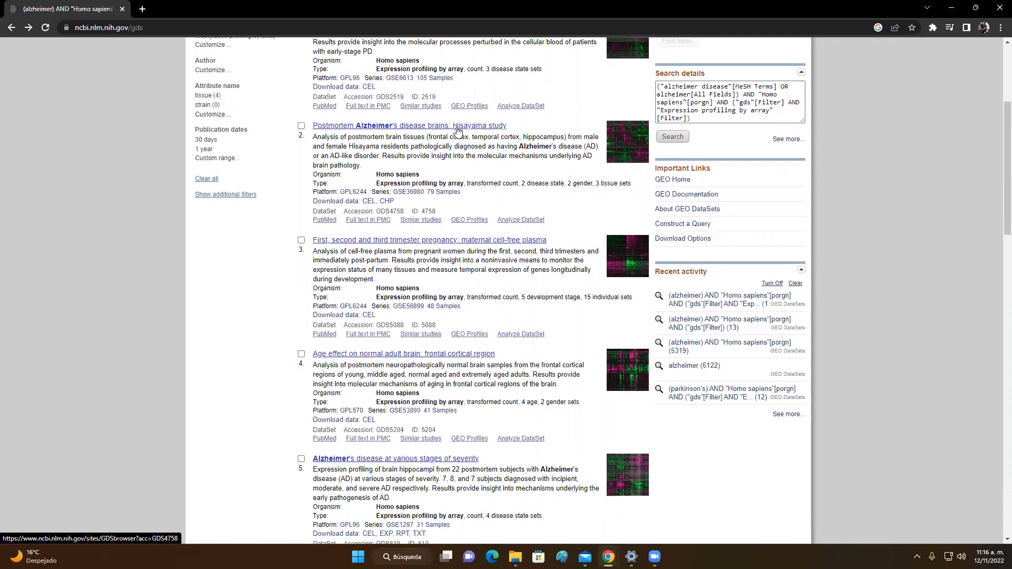
pyautogui.click(407, 194)
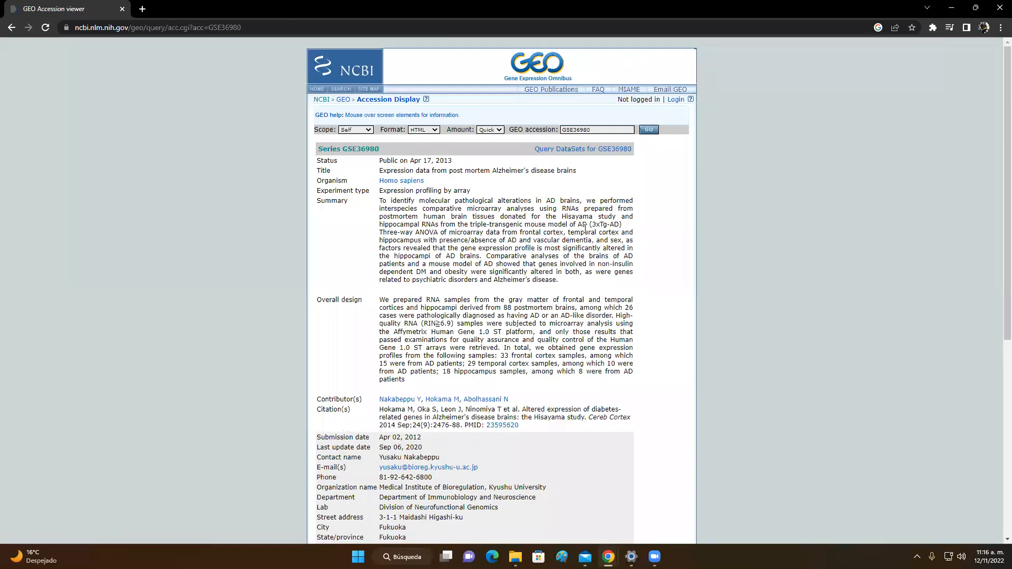
pyautogui.scroll(-2, 585, 227)
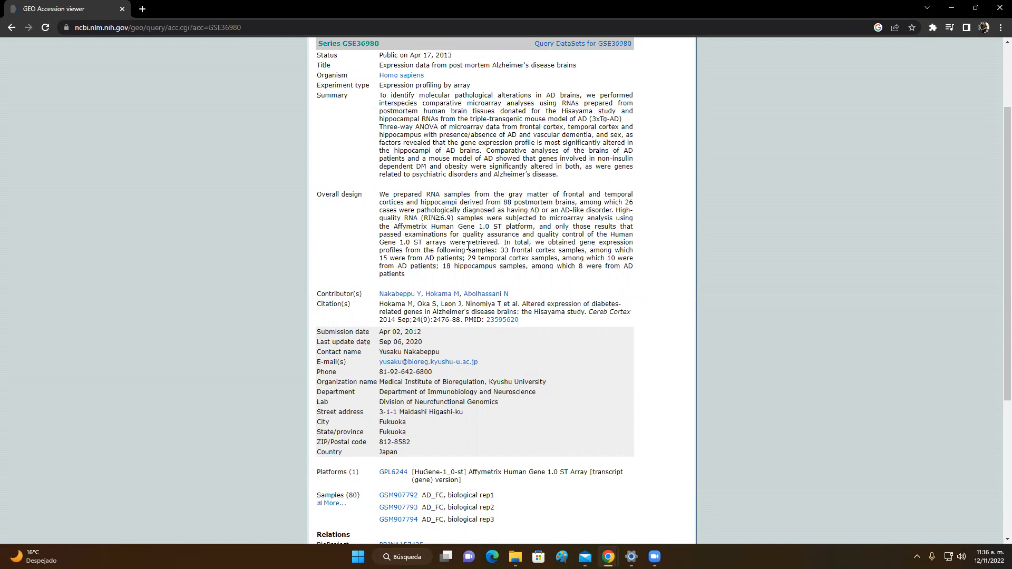
pyautogui.scroll(-1, 468, 246)
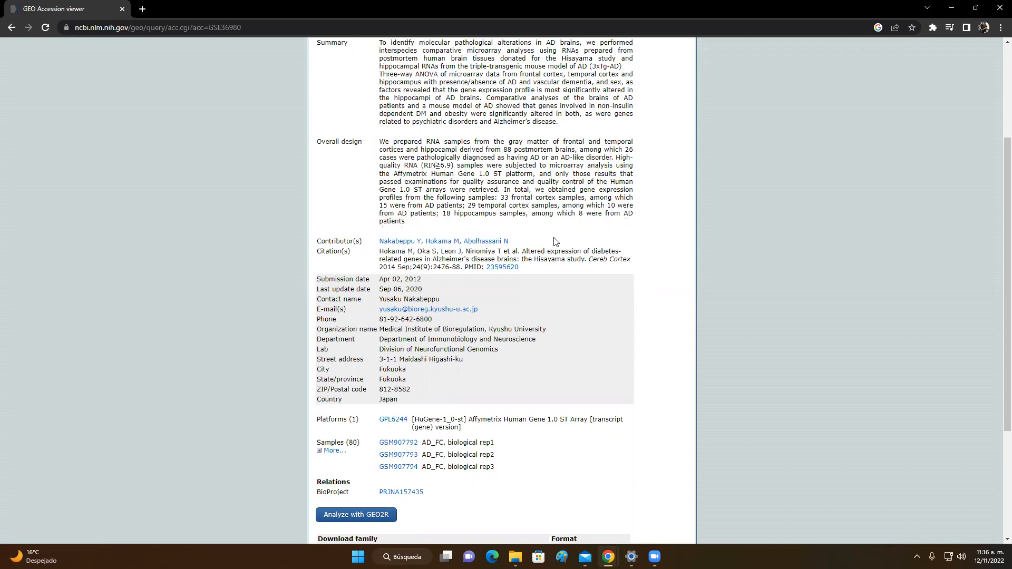
pyautogui.scroll(-1, 558, 240)
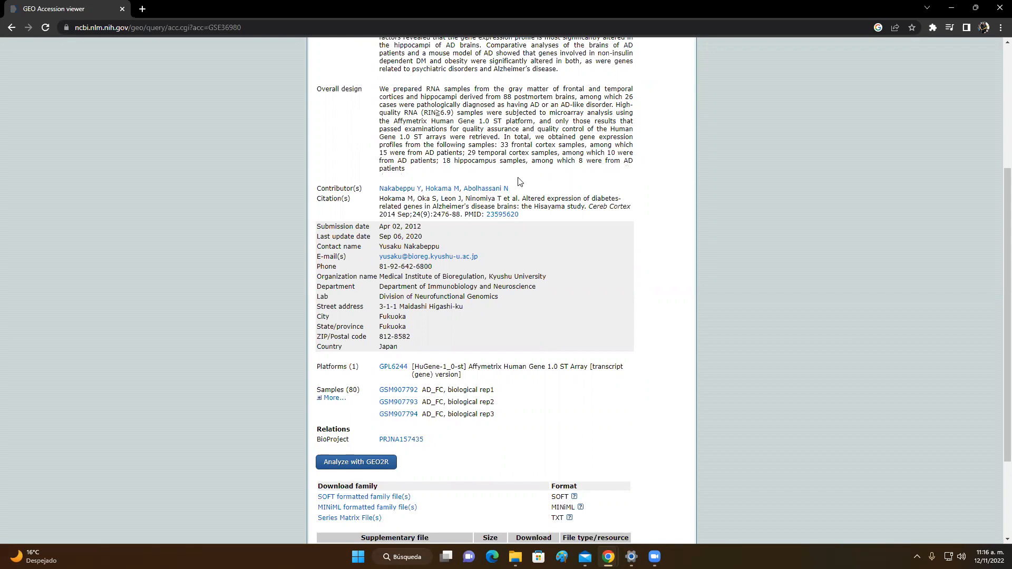
pyautogui.scroll(-3, 519, 182)
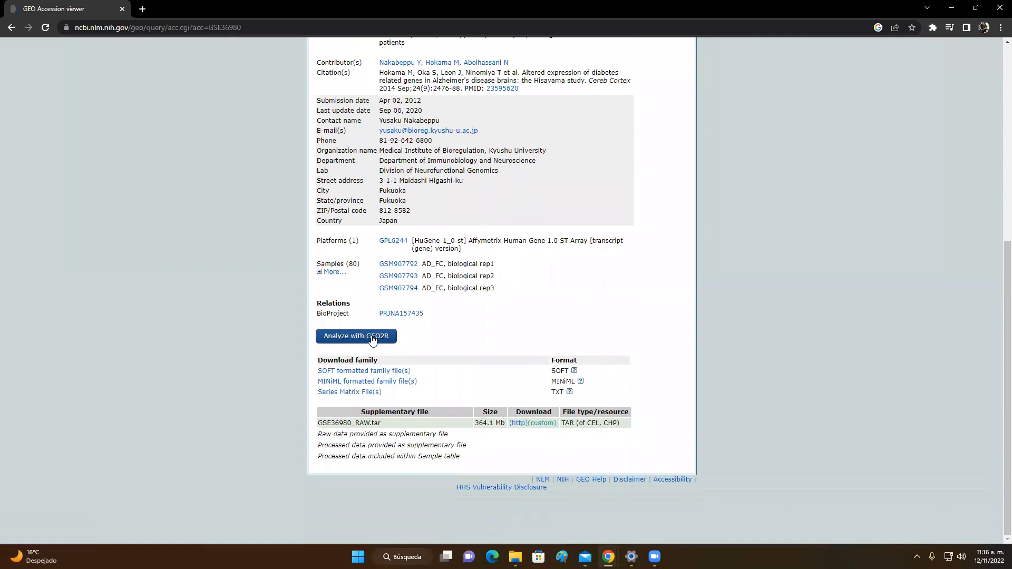
# Step: Start a GEO2R analysis of series GSE36980 and examine its samples' titles, source names, tissues, ages and sexes
pyautogui.click(356, 337)
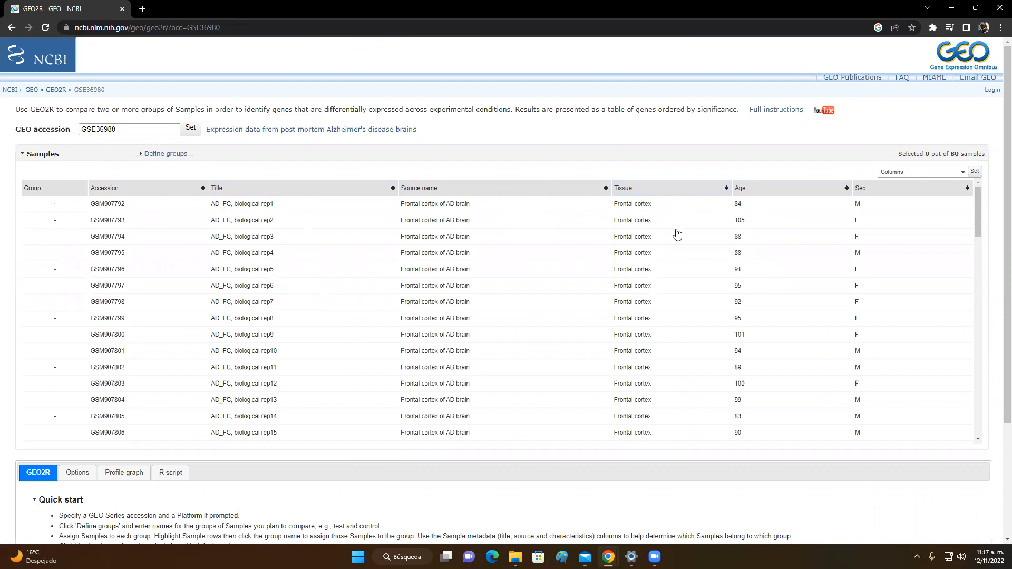
pyautogui.scroll(-5, 678, 233)
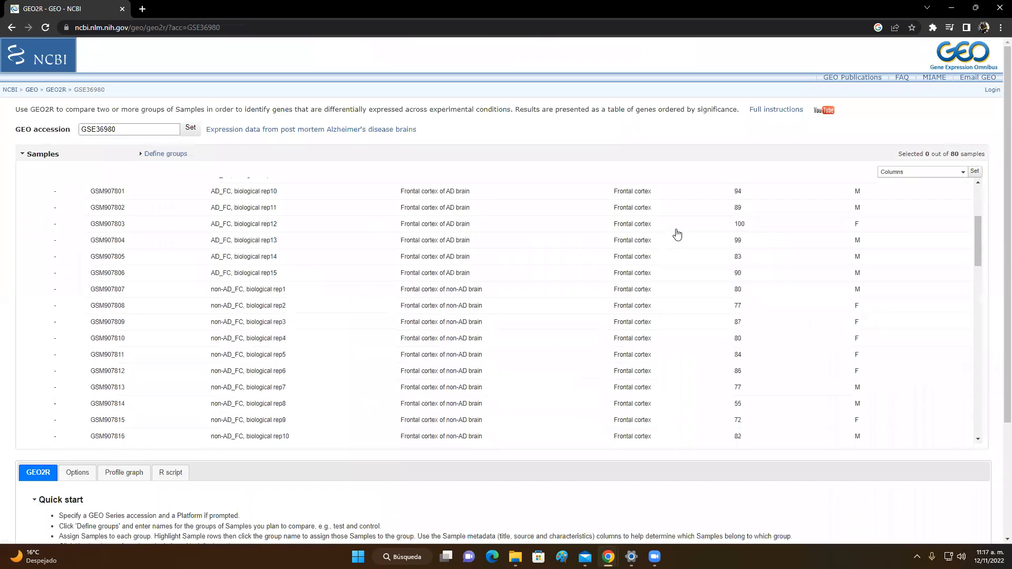
pyautogui.scroll(5, 677, 234)
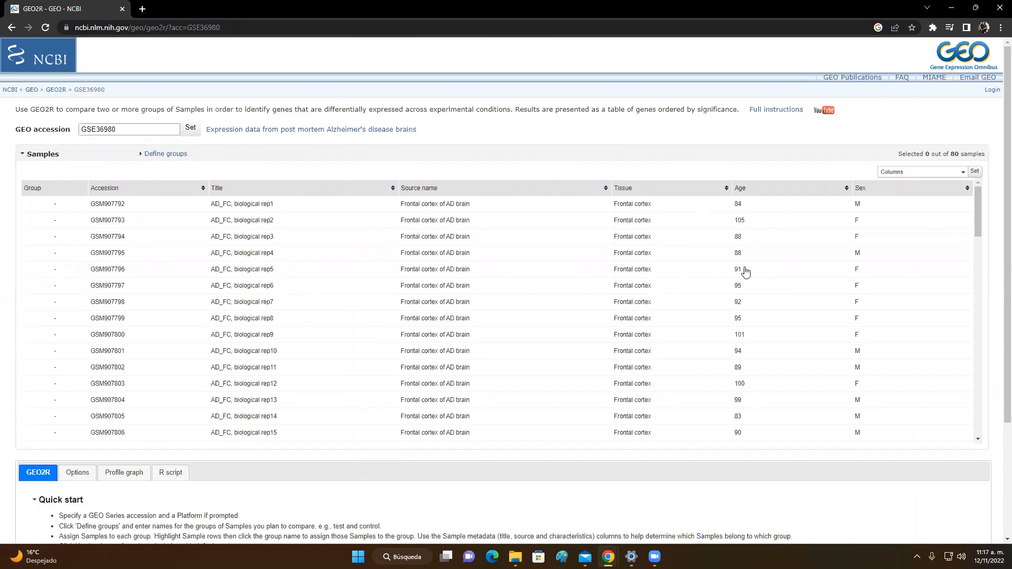
pyautogui.scroll(-3, 746, 271)
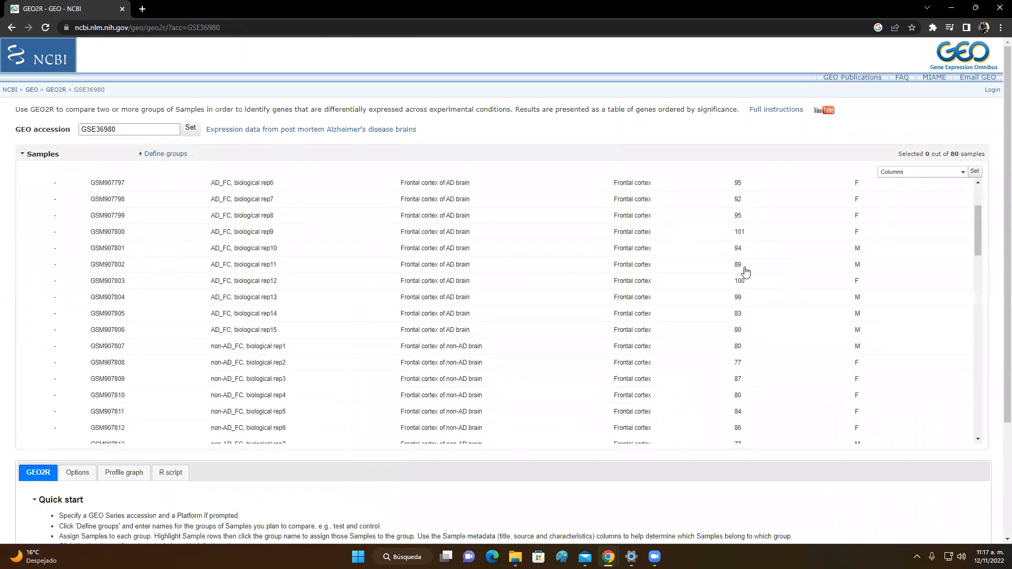
pyautogui.scroll(3, 746, 271)
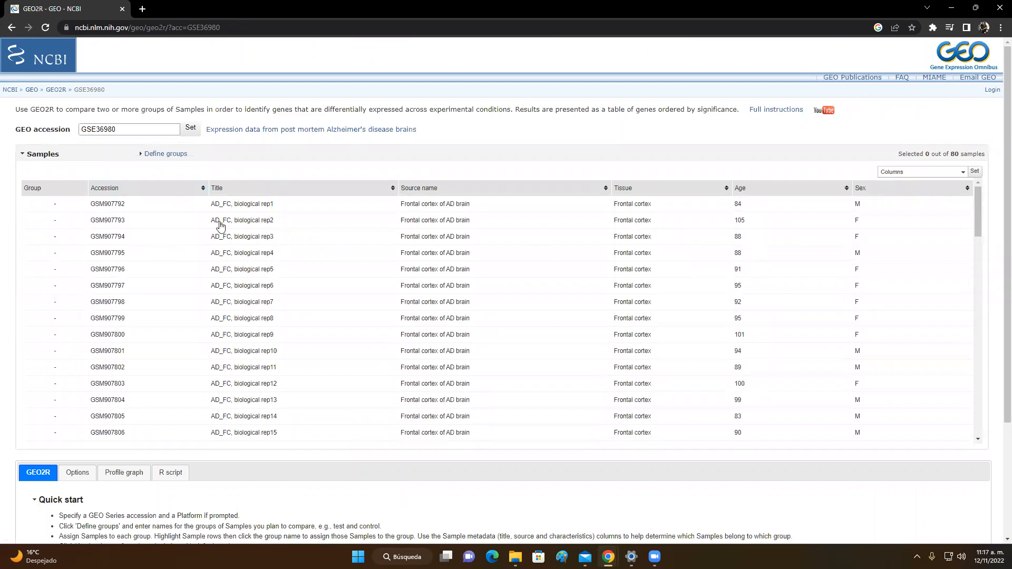
pyautogui.scroll(-2, 330, 229)
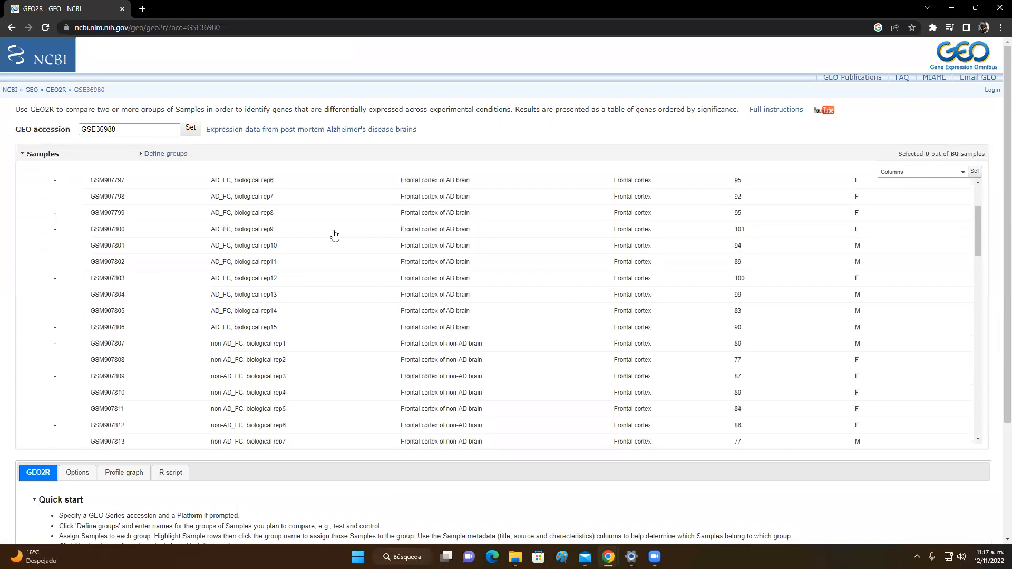
pyautogui.scroll(-5, 335, 235)
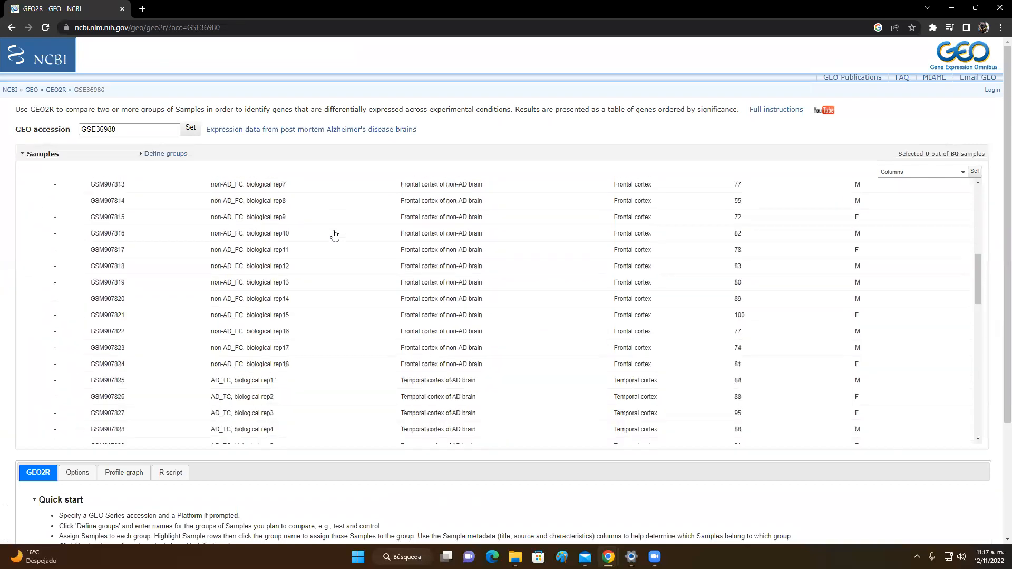
pyautogui.scroll(-2, 334, 234)
pyautogui.scroll(9, 335, 235)
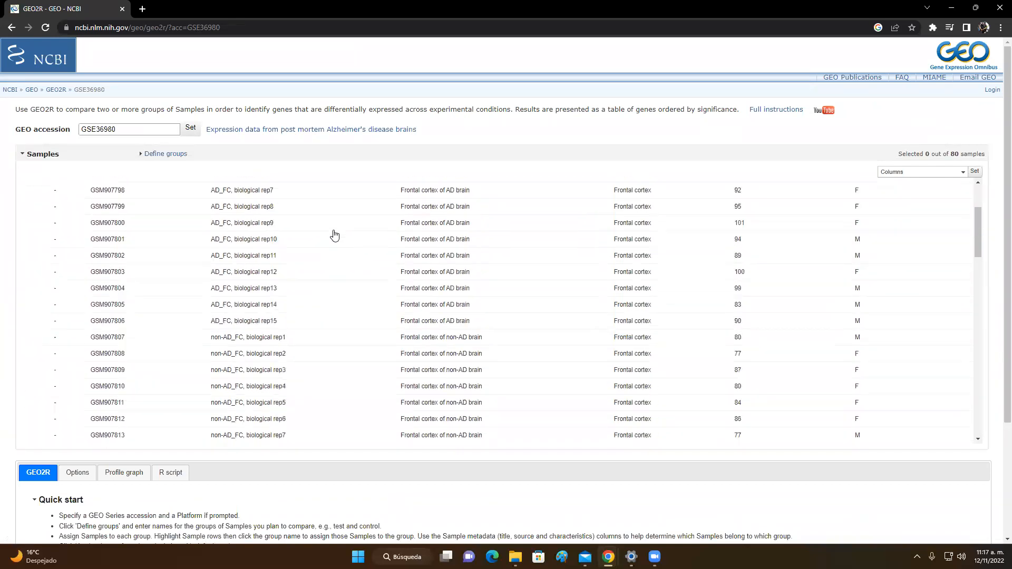
# Step: Sort the GSE36980 sample table by title and compare the AD and non-AD samples of frontal cortex, hippocampus and temporal cortex
pyautogui.click(349, 190)
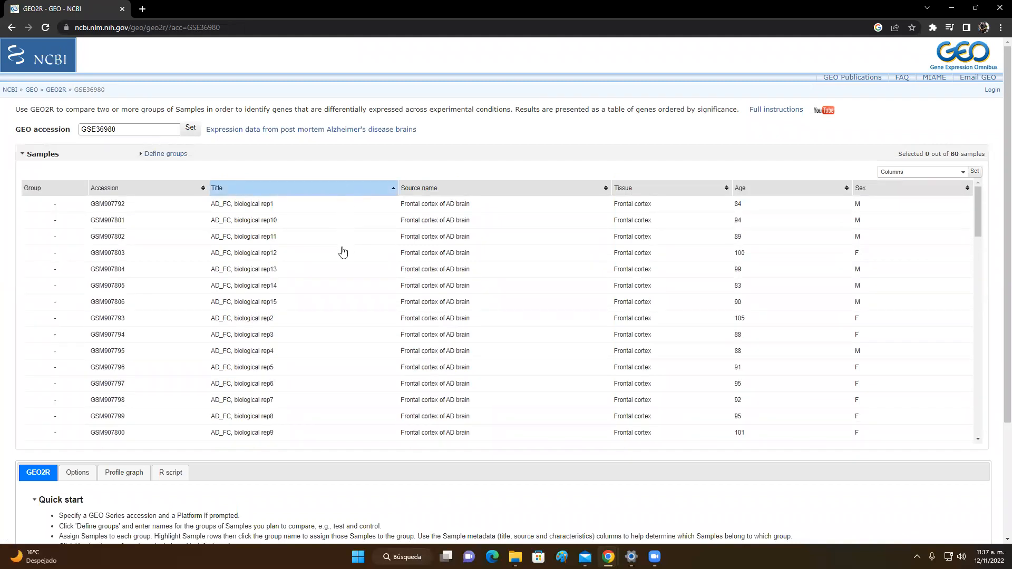
pyautogui.scroll(-2, 343, 252)
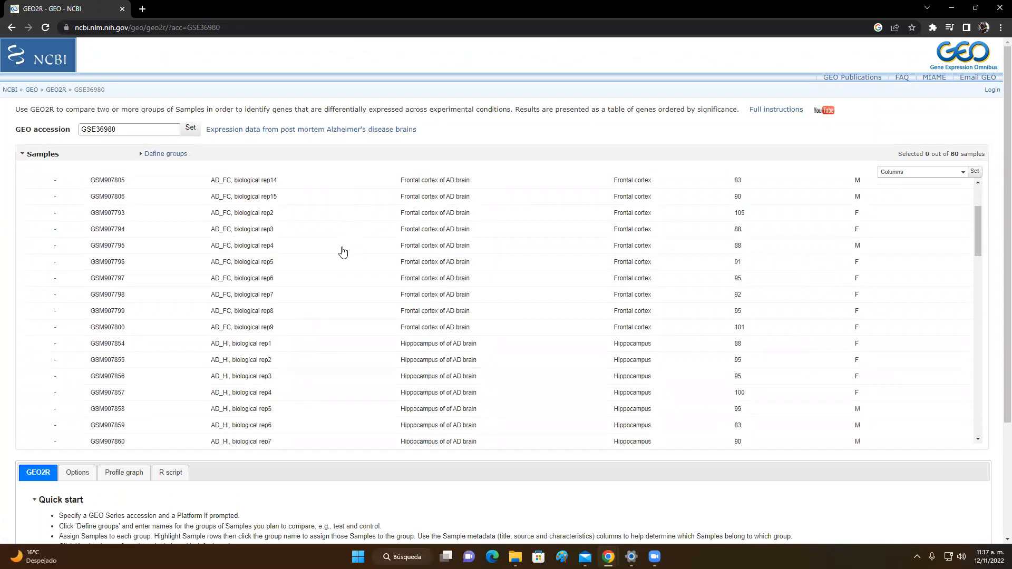
pyautogui.scroll(-2, 343, 252)
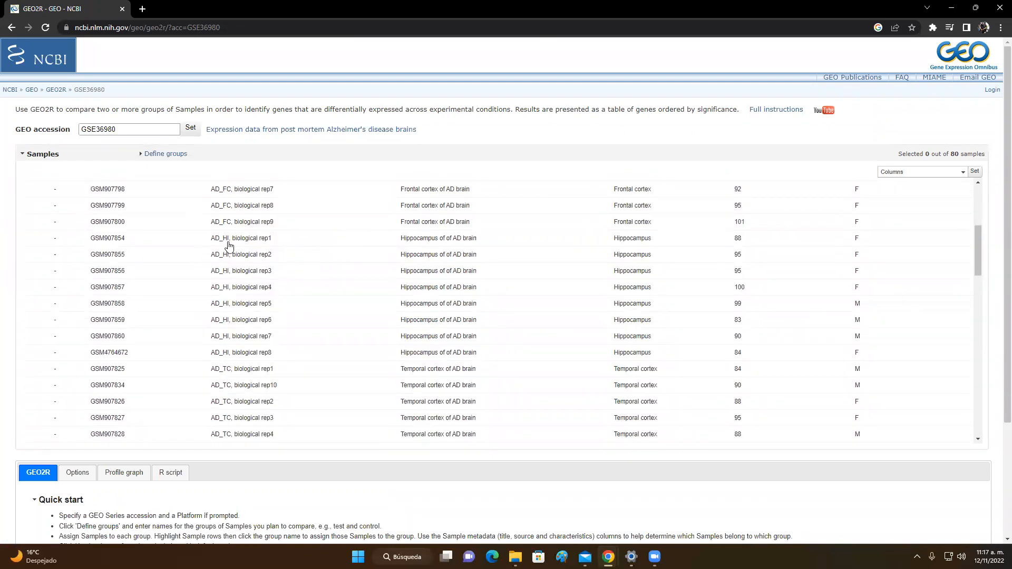
pyautogui.scroll(-2, 320, 271)
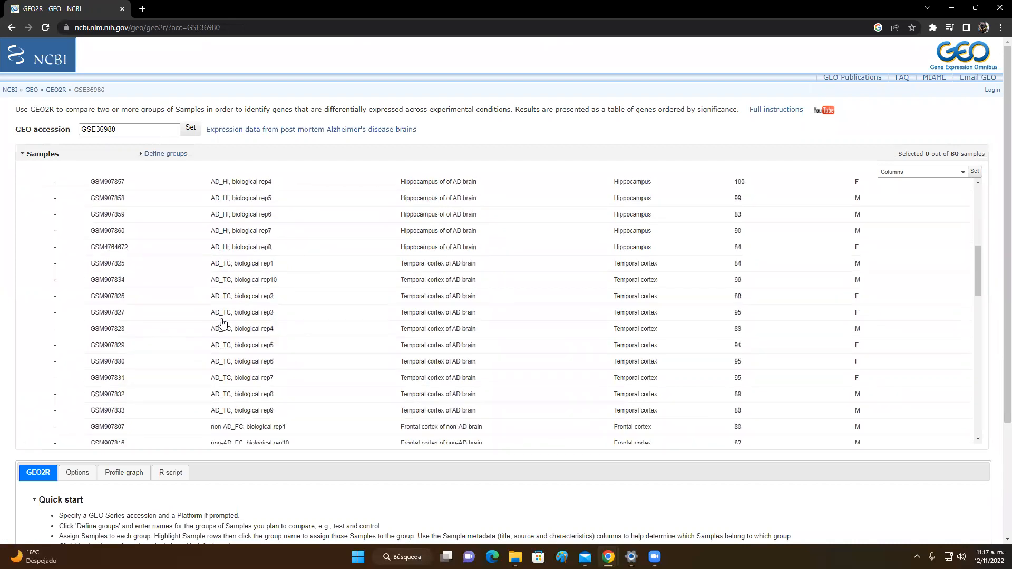
pyautogui.scroll(-2, 316, 328)
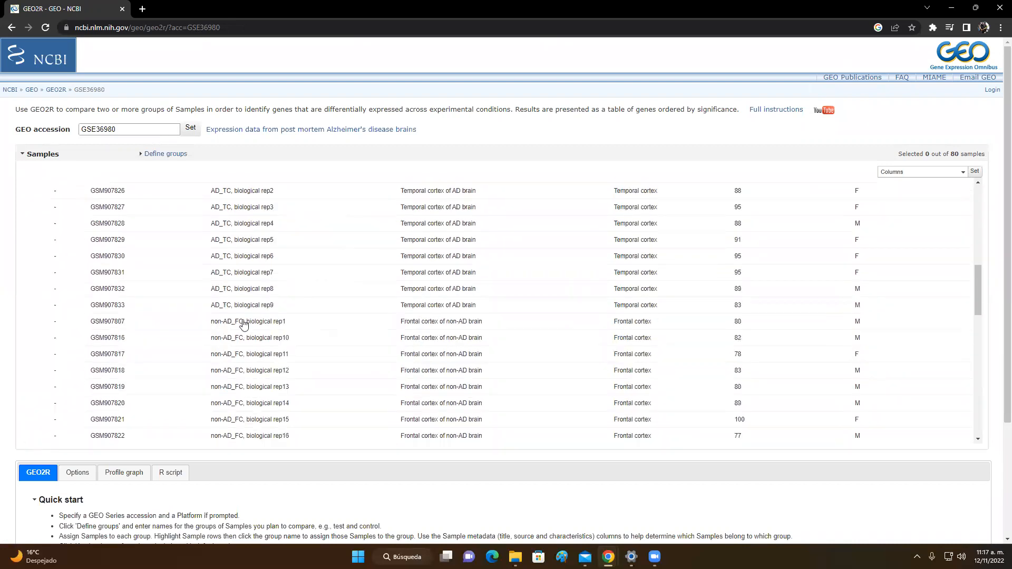
pyautogui.scroll(-4, 315, 332)
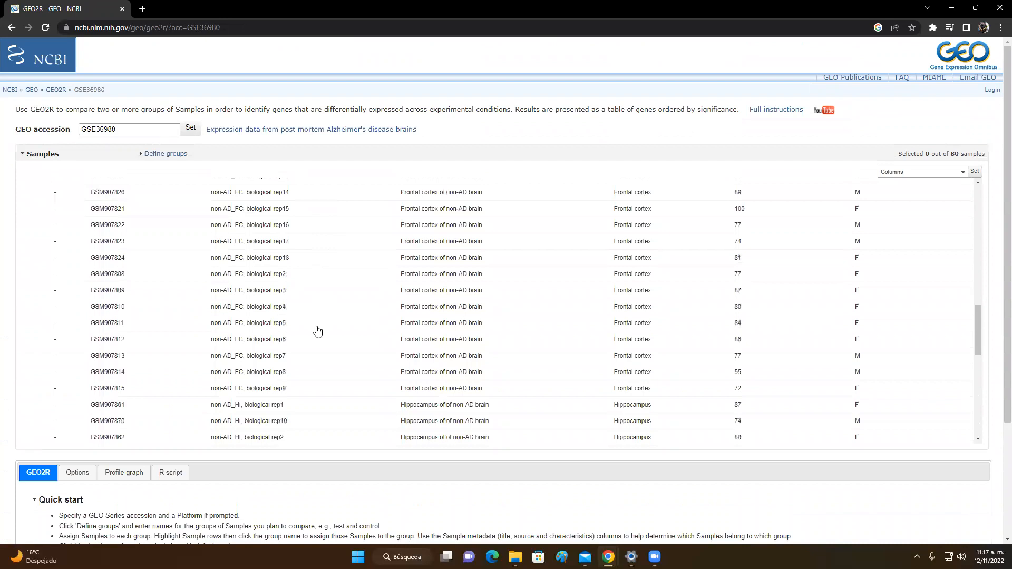
pyautogui.scroll(-2, 353, 315)
pyautogui.scroll(3, 354, 315)
pyautogui.scroll(-12, 355, 315)
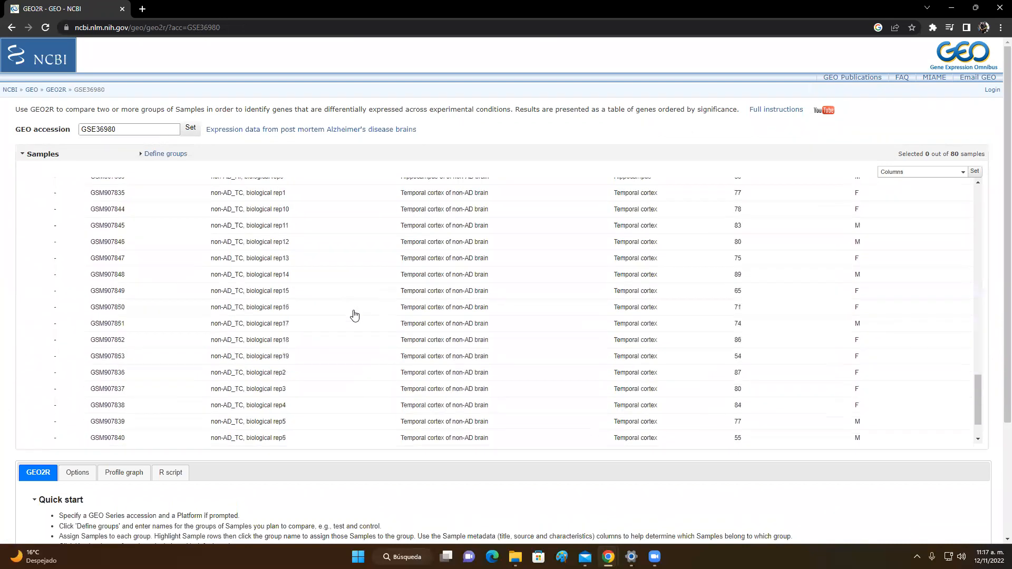
# Step: Return to the GSE36980 series record and reread its summary and overall design, checking how the brains were diagnosed as AD
pyautogui.click(10, 28)
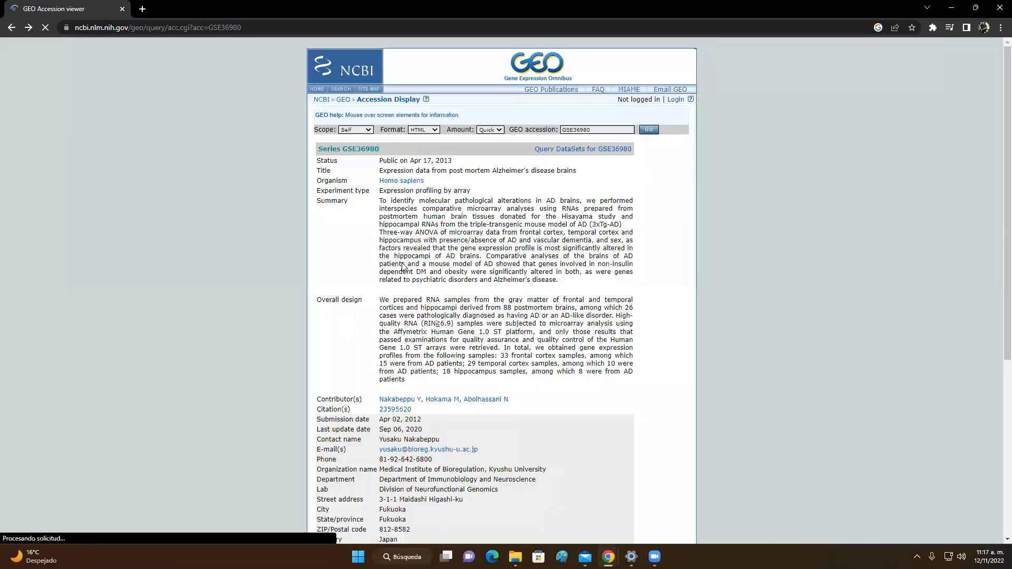
pyautogui.scroll(3, 603, 266)
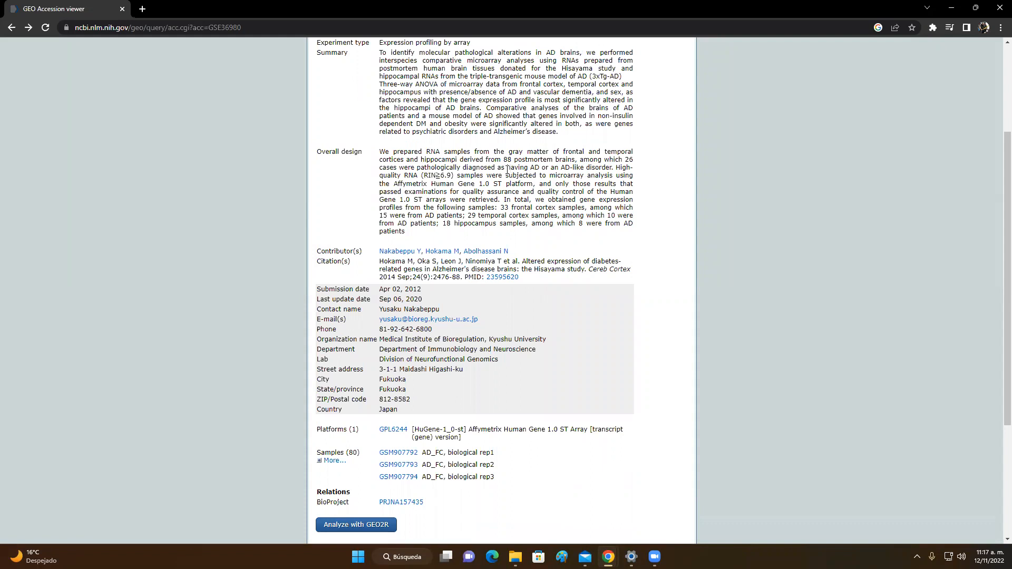
pyautogui.scroll(2, 595, 179)
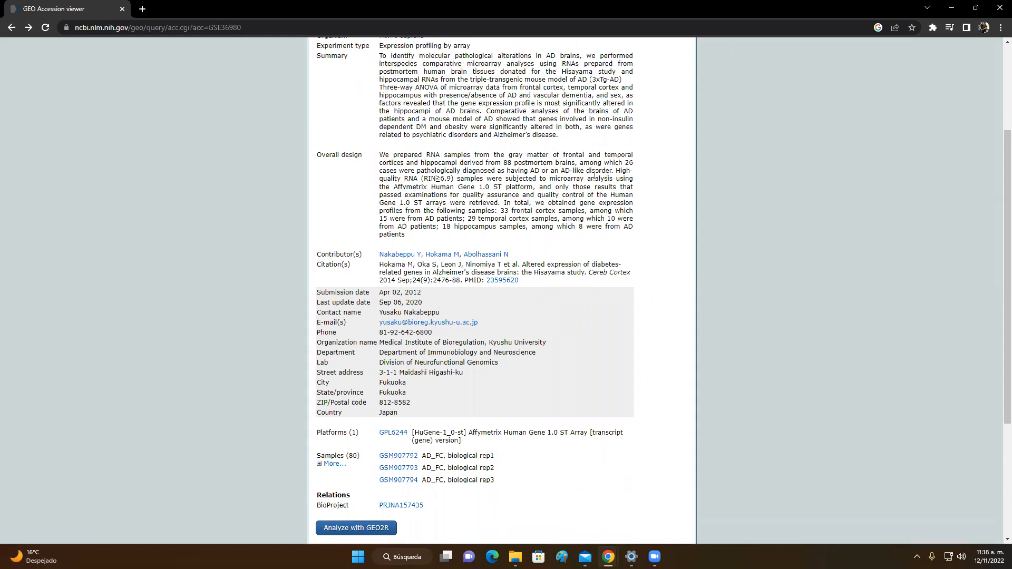
pyautogui.scroll(1, 594, 180)
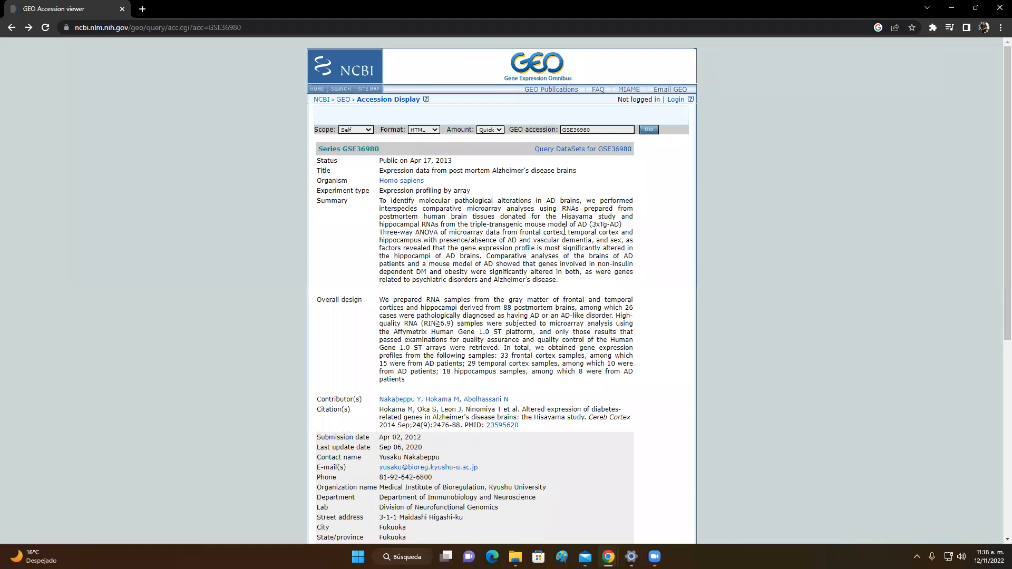
pyautogui.scroll(-1, 529, 264)
pyautogui.moveTo(528, 263); pyautogui.dragTo(542, 263)
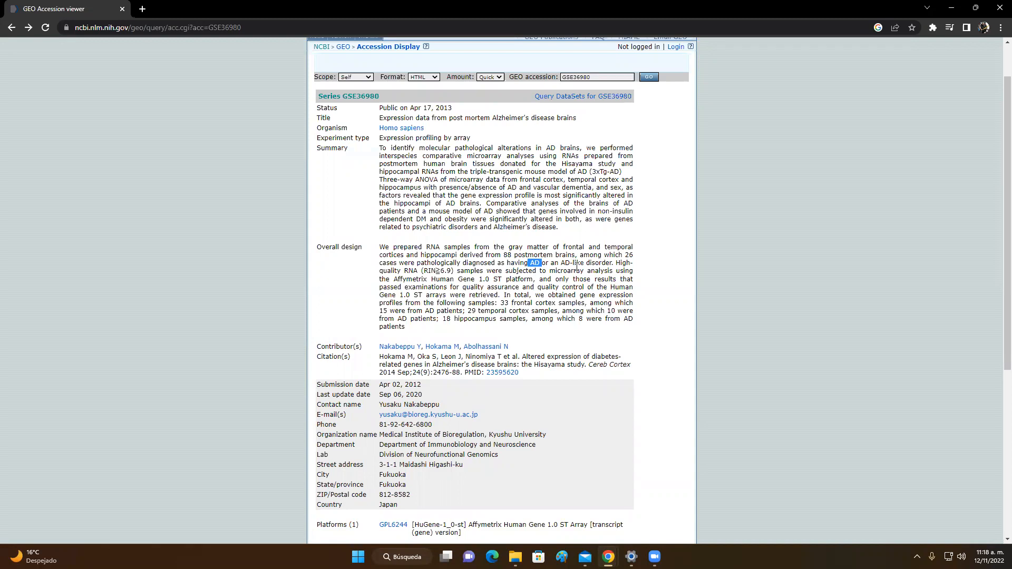
pyautogui.scroll(-1, 577, 267)
pyautogui.scroll(-1, 576, 267)
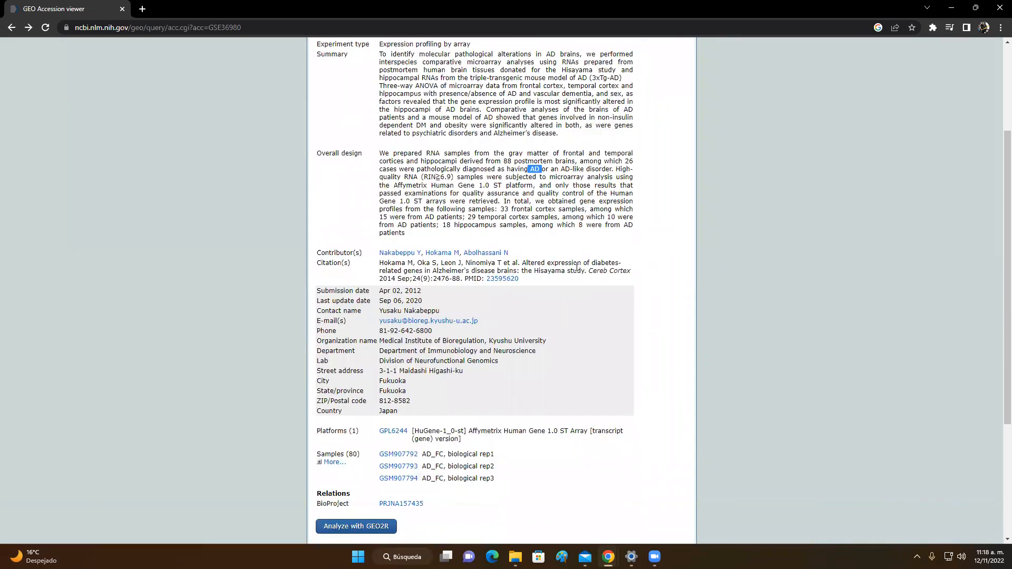
pyautogui.scroll(-1, 577, 270)
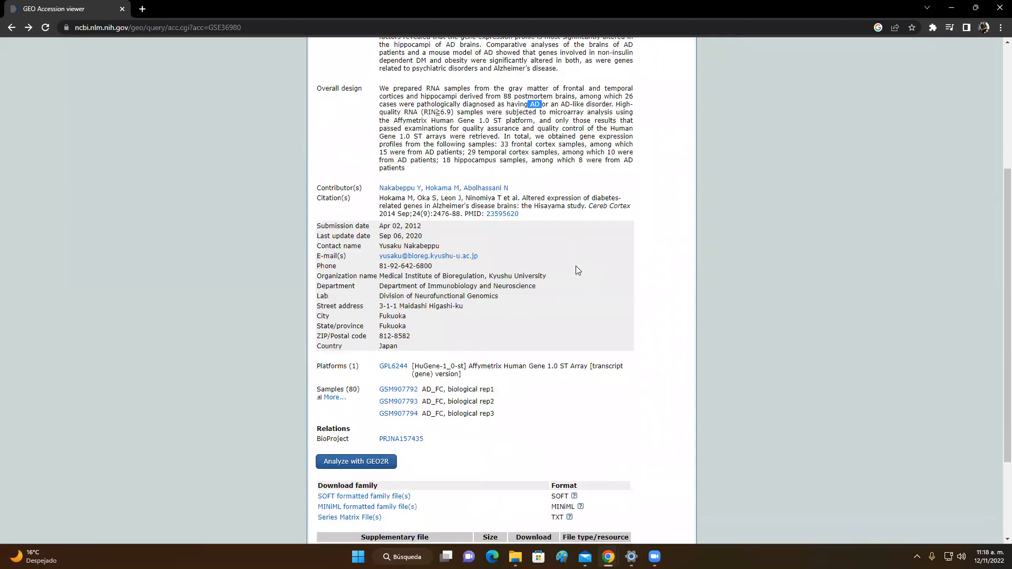
# Step: Reopen the GEO2R analysis of GSE36980 and examine where the AD and non-AD frontal and temporal cortex samples begin and end
pyautogui.scroll(-2, 576, 270)
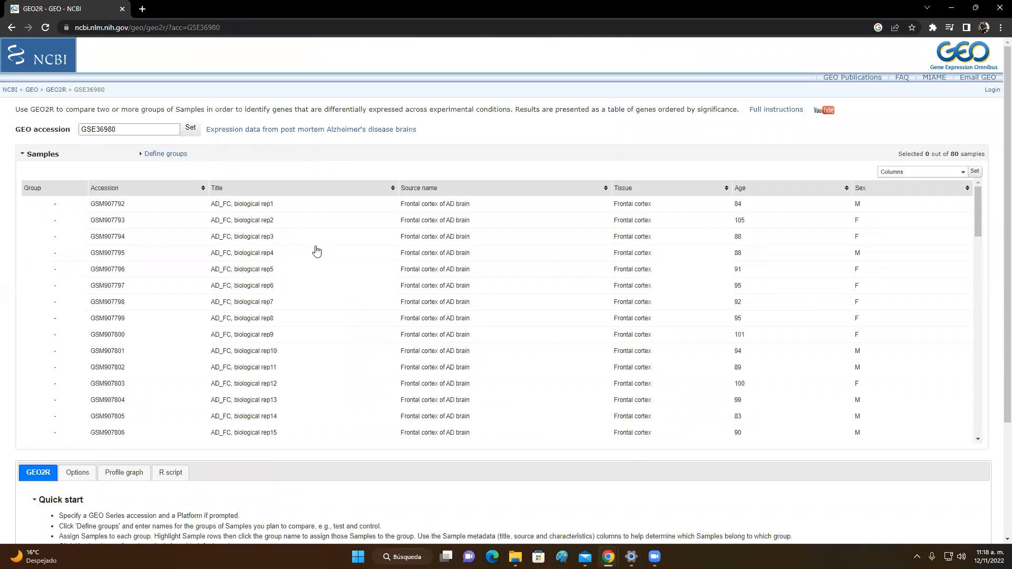
pyautogui.scroll(-4, 316, 251)
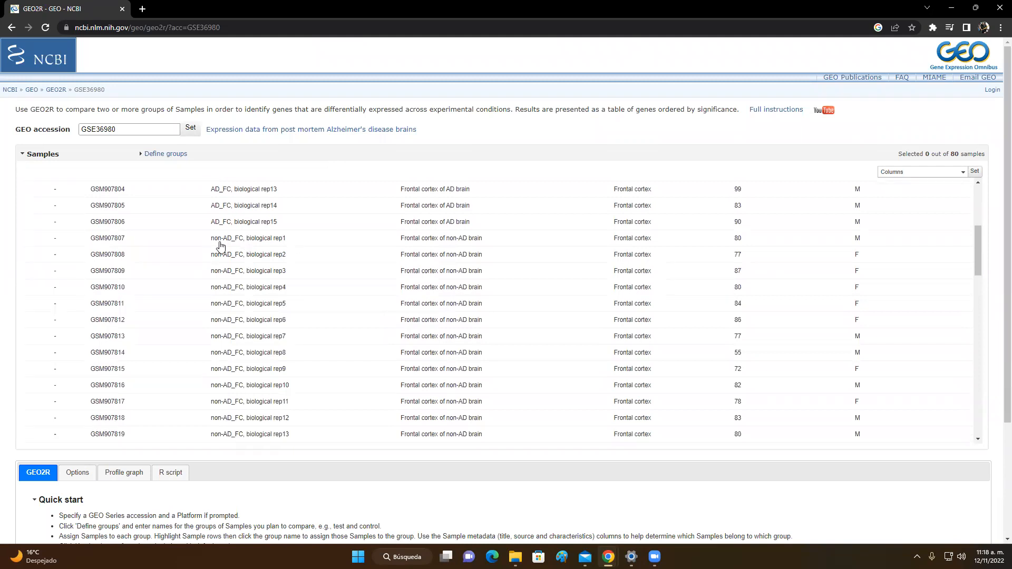
pyautogui.scroll(-4, 224, 245)
pyautogui.scroll(-1, 228, 245)
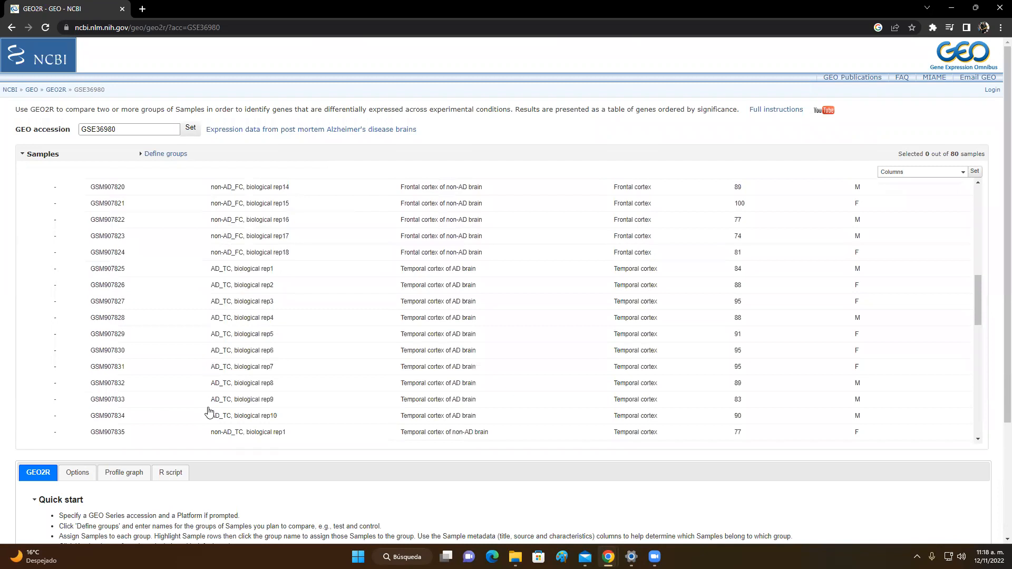
pyautogui.scroll(1, 213, 406)
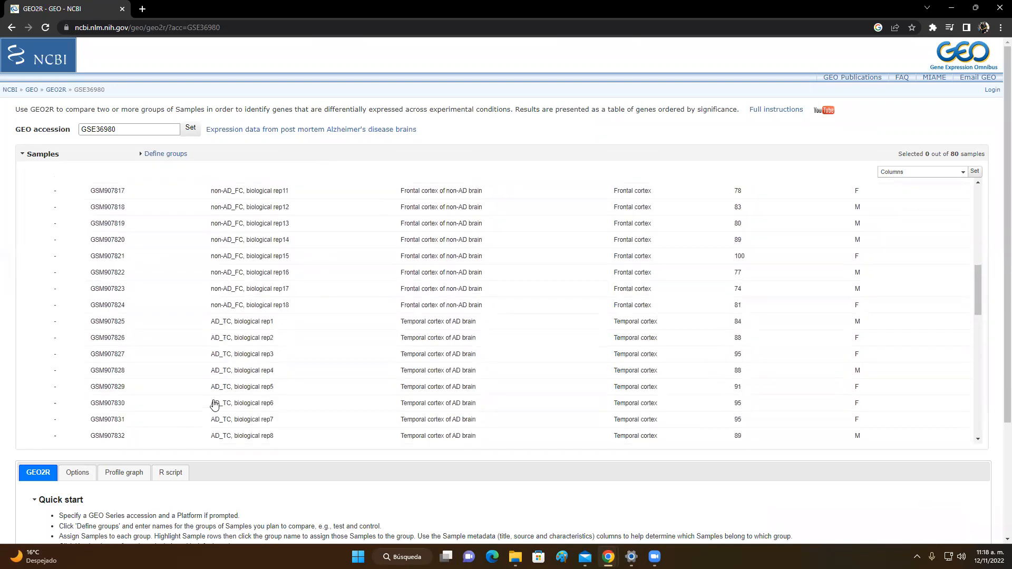
pyautogui.scroll(1, 214, 406)
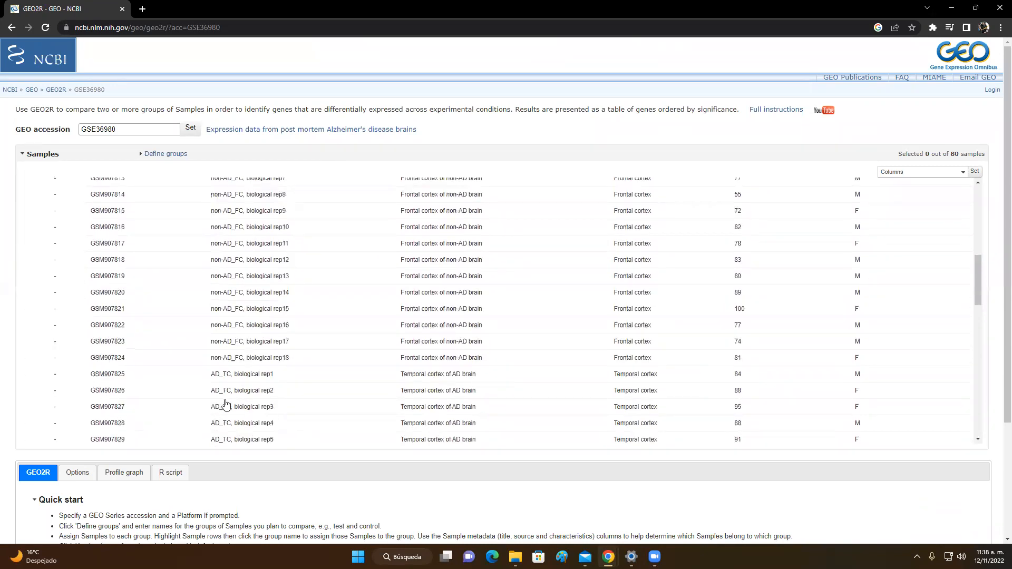
pyautogui.scroll(3, 252, 348)
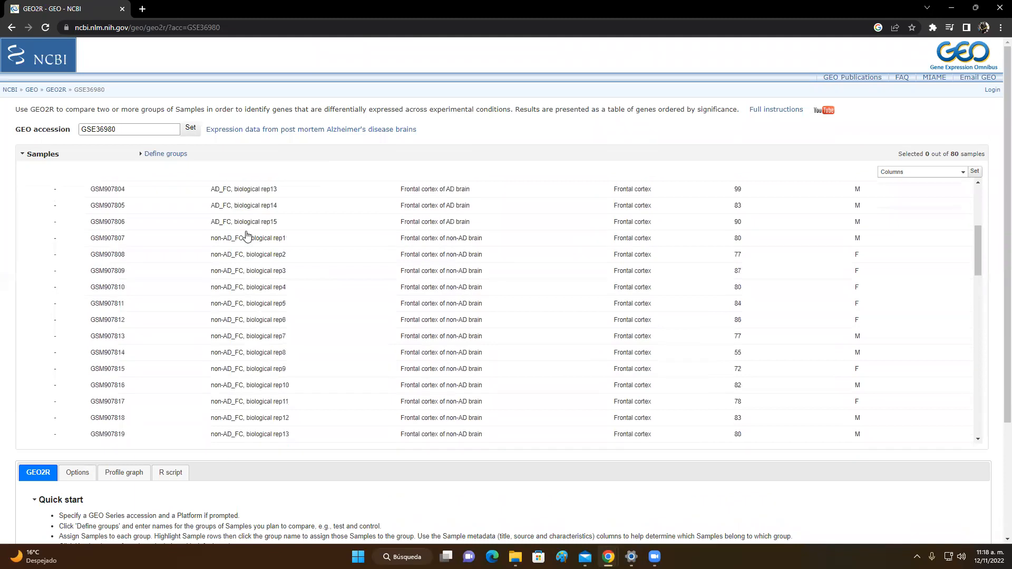
# Step: Open the GSE36980 series record from GEO2R in a separate tab, review its summary and overall design, and close it
pyautogui.click(267, 132)
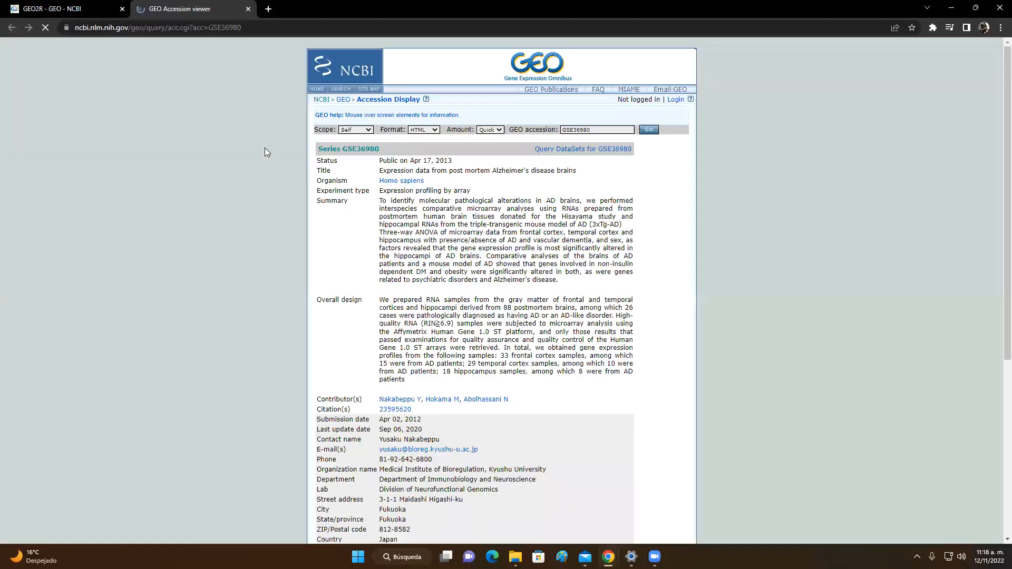
pyautogui.scroll(-2, 293, 249)
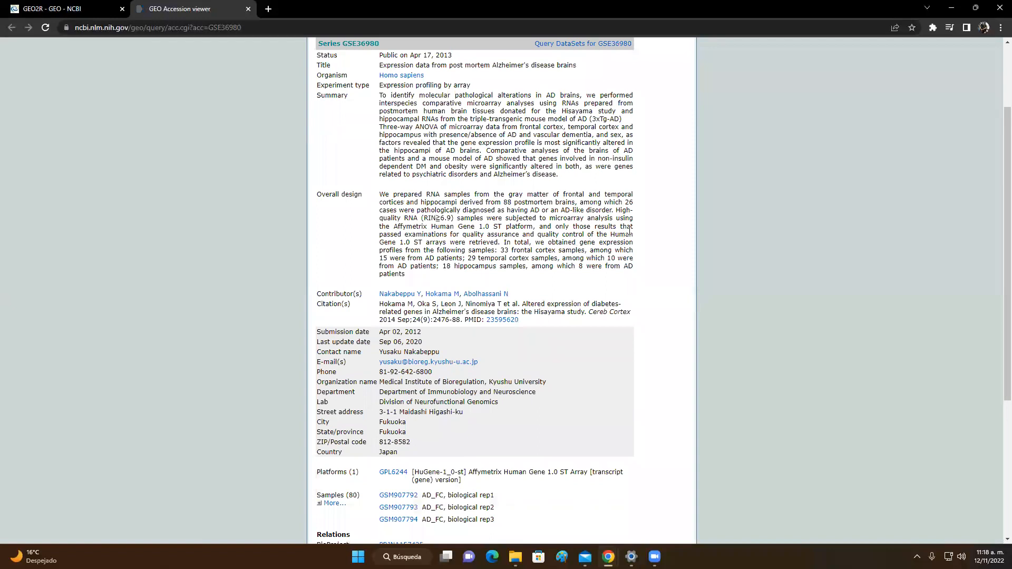
pyautogui.scroll(1, 629, 231)
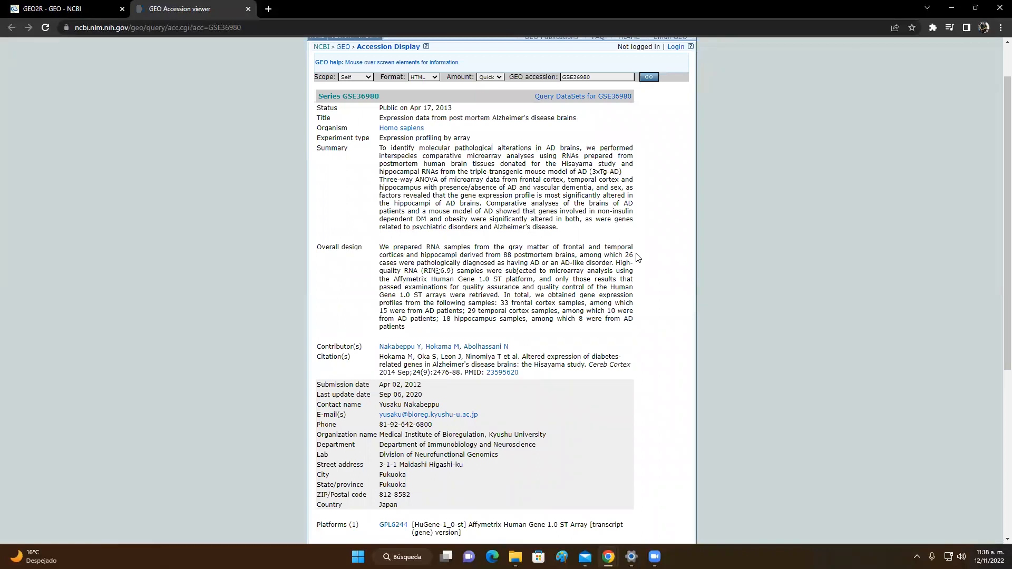
pyautogui.scroll(-2, 638, 257)
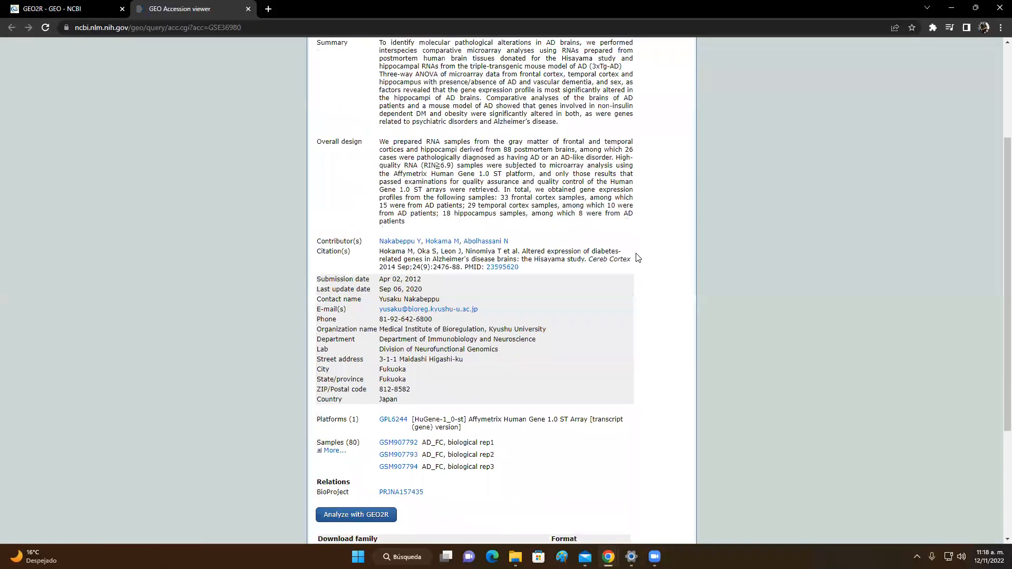
pyautogui.scroll(-2, 636, 257)
pyautogui.scroll(2, 548, 206)
pyautogui.scroll(2, 549, 201)
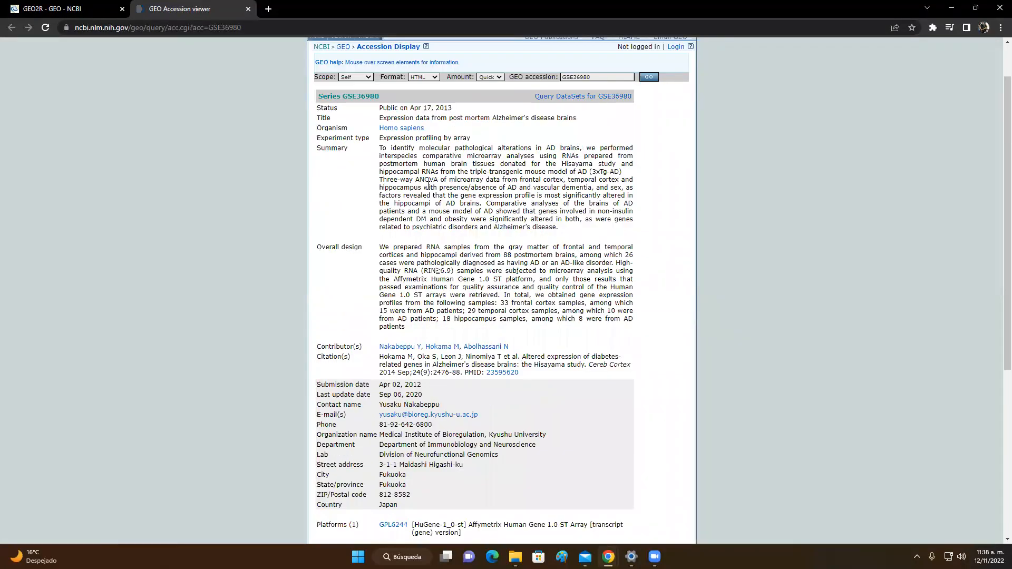
pyautogui.scroll(-2, 481, 213)
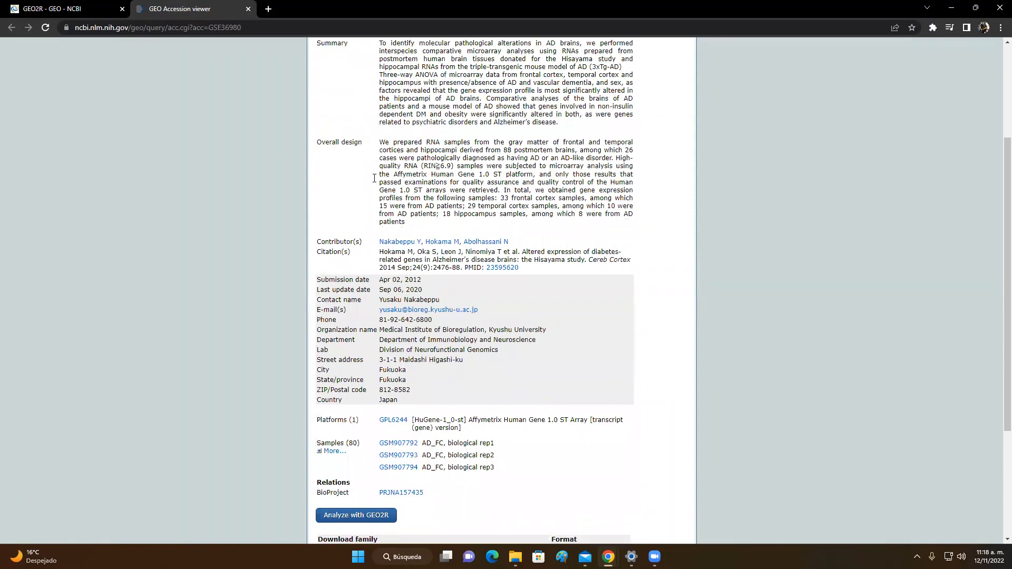
pyautogui.click(248, 9)
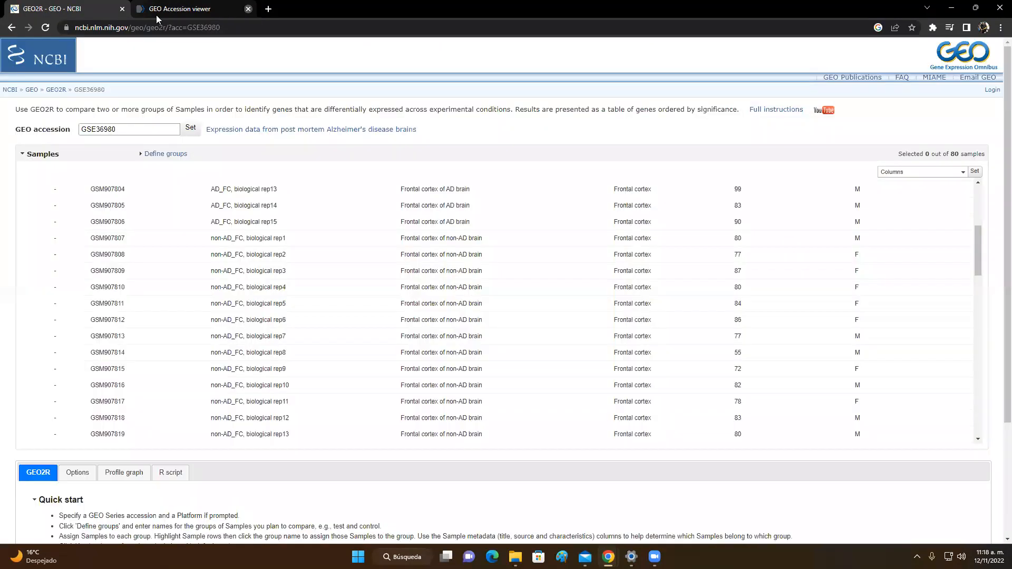
# Step: Return to the Alzheimer's GEO DataSets search results and browse the listed datasets' descriptions, disease states and sample numbers
pyautogui.click(11, 28)
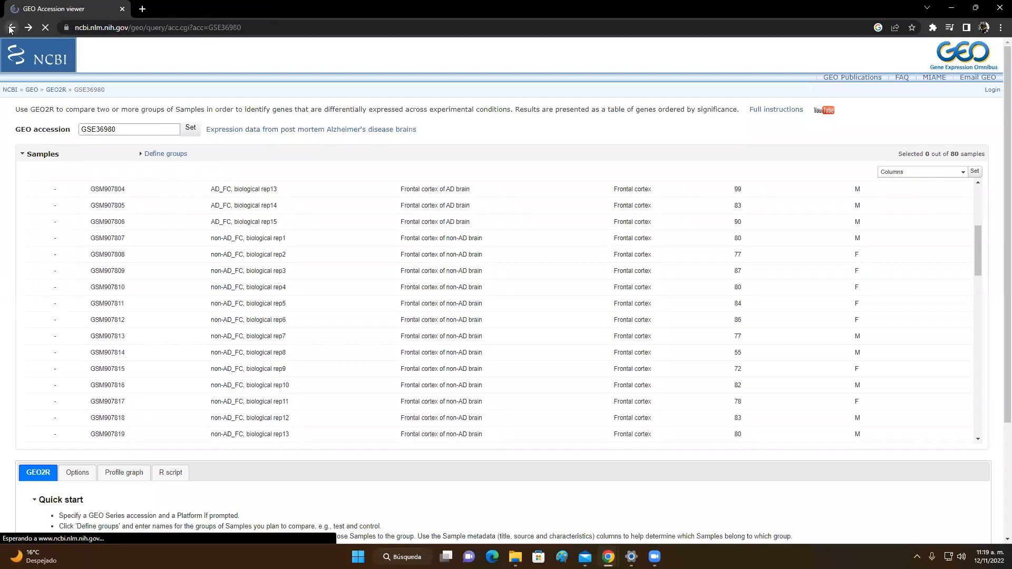
pyautogui.click(11, 27)
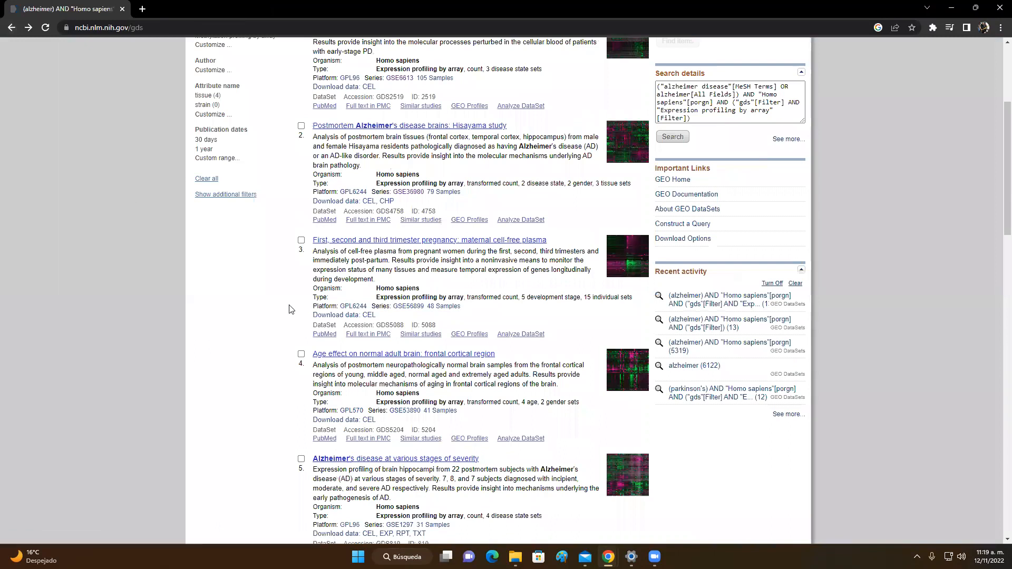
pyautogui.scroll(-2, 274, 301)
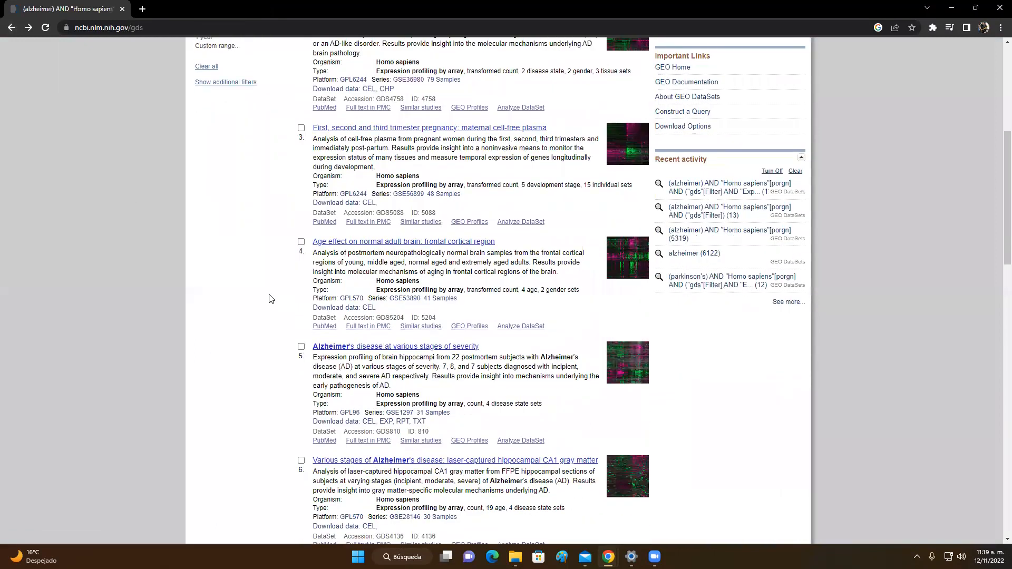
pyautogui.scroll(-3, 271, 295)
pyautogui.scroll(5, 279, 270)
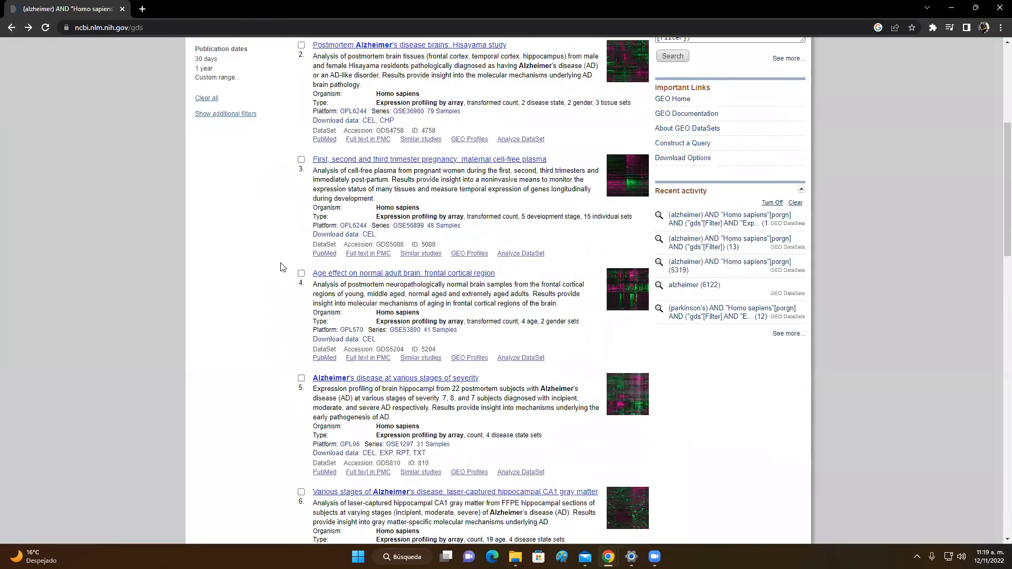
pyautogui.scroll(2, 437, 80)
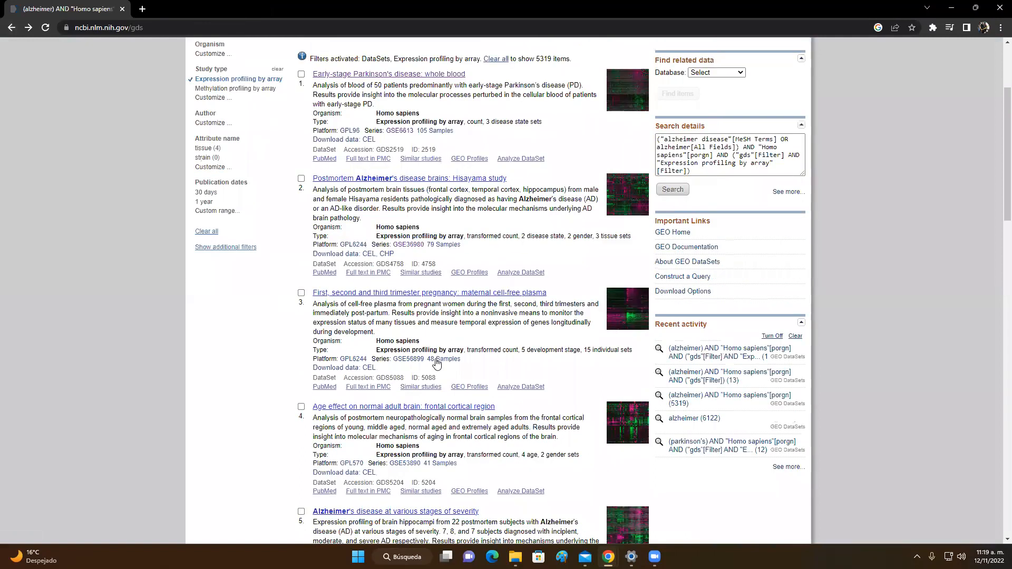
pyautogui.scroll(3, 436, 363)
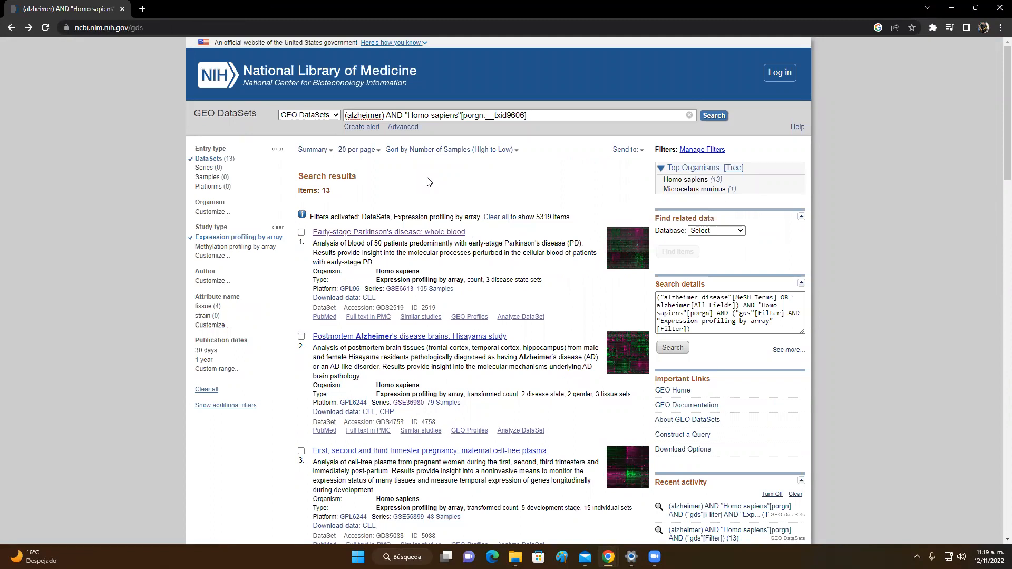
pyautogui.scroll(-2, 473, 209)
pyautogui.scroll(-2, 473, 210)
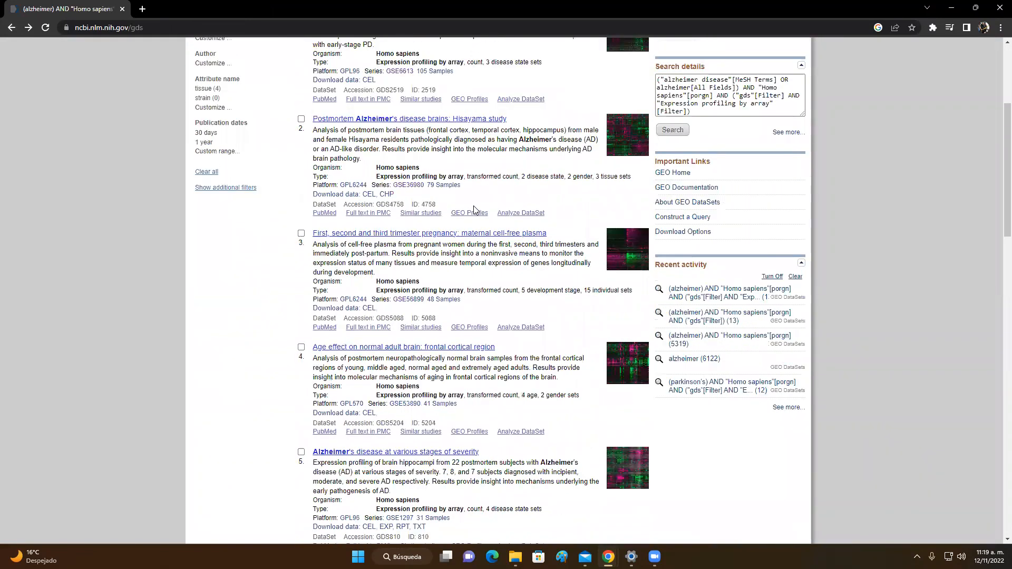
pyautogui.scroll(-2, 473, 210)
pyautogui.scroll(-1, 488, 205)
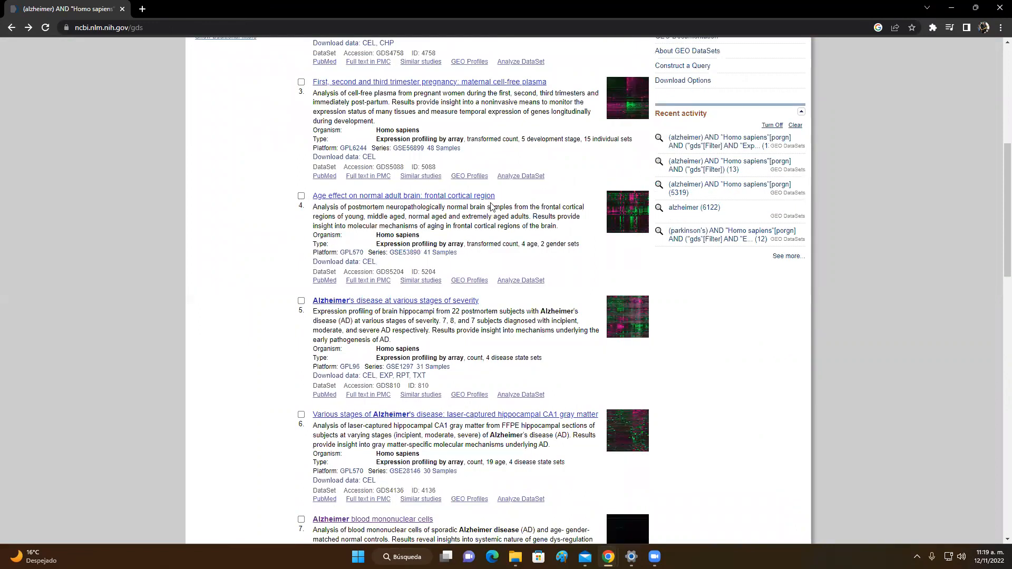
# Step: Find the Alzheimer blood mononuclear cells dataset in the results, open its GSE4226 series record and read the summary of sample groups
pyautogui.scroll(-2, 491, 207)
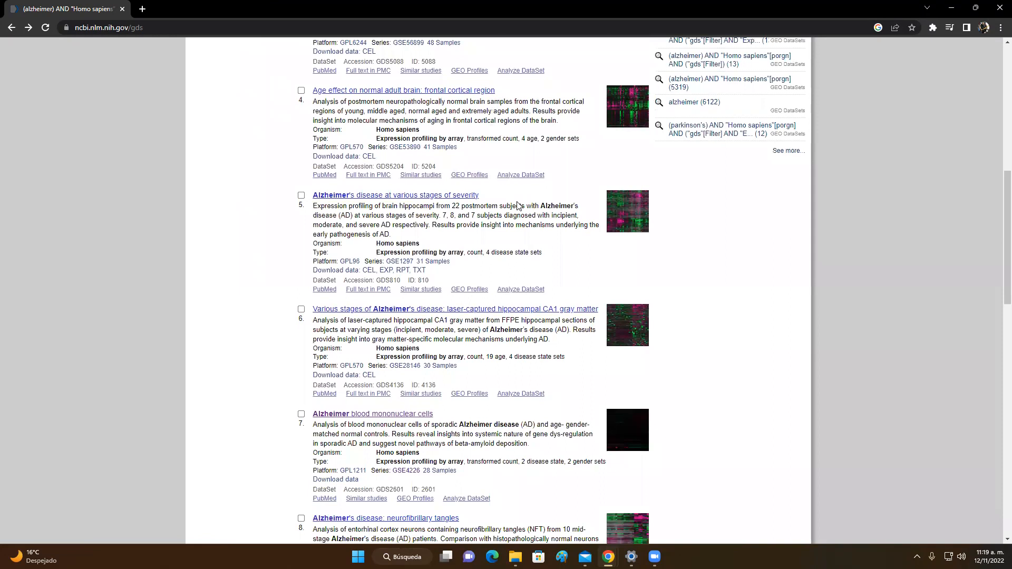
pyautogui.scroll(-4, 517, 206)
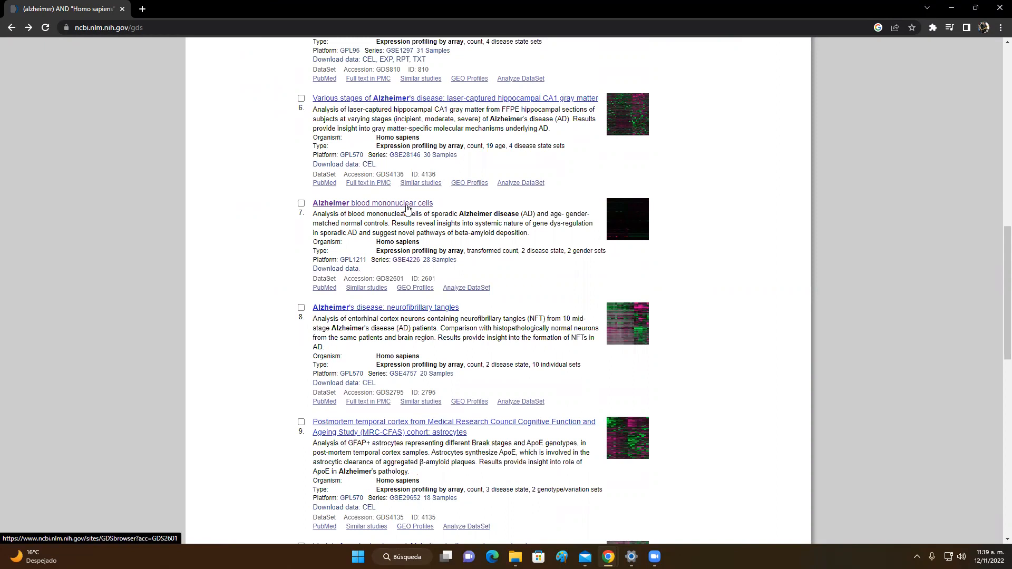
pyautogui.click(407, 261)
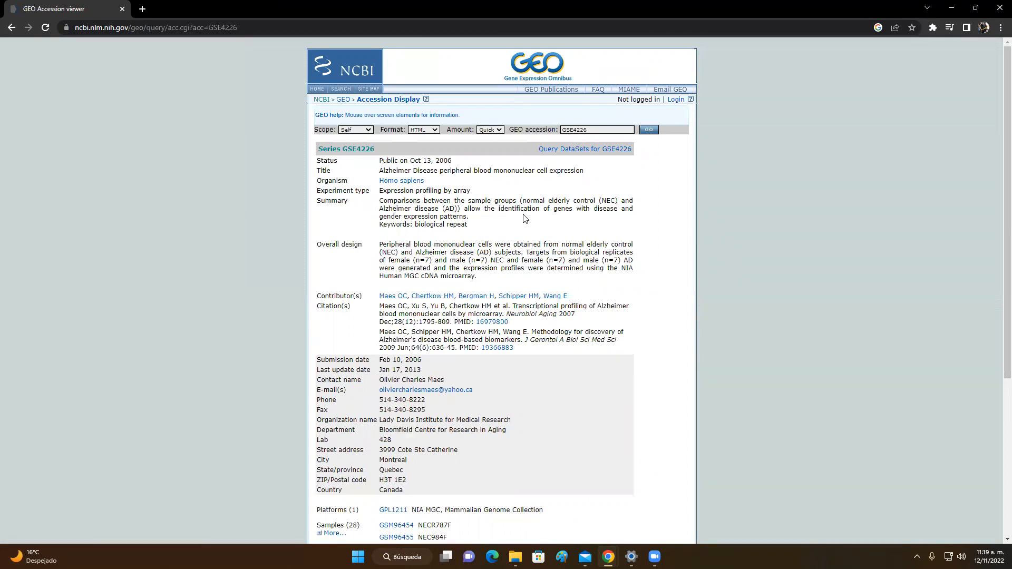
pyautogui.moveTo(602, 201); pyautogui.dragTo(613, 201)
pyautogui.moveTo(443, 208)
pyautogui.mouseDown()
pyautogui.moveTo(452, 209)
pyautogui.moveTo(443, 210)
pyautogui.mouseUp()
# Step: Analyze GSE4226 with GEO2R and look through its peripheral blood sample list
pyautogui.scroll(-5, 550, 241)
pyautogui.click(340, 359)
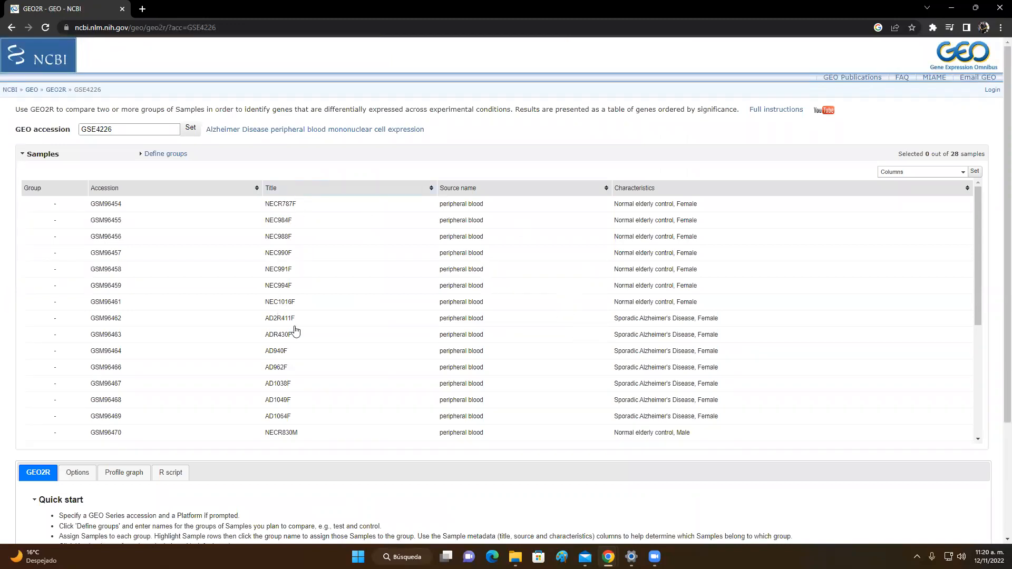
pyautogui.scroll(-1, 301, 332)
pyautogui.scroll(-3, 302, 333)
pyautogui.scroll(4, 300, 324)
pyautogui.scroll(-4, 506, 271)
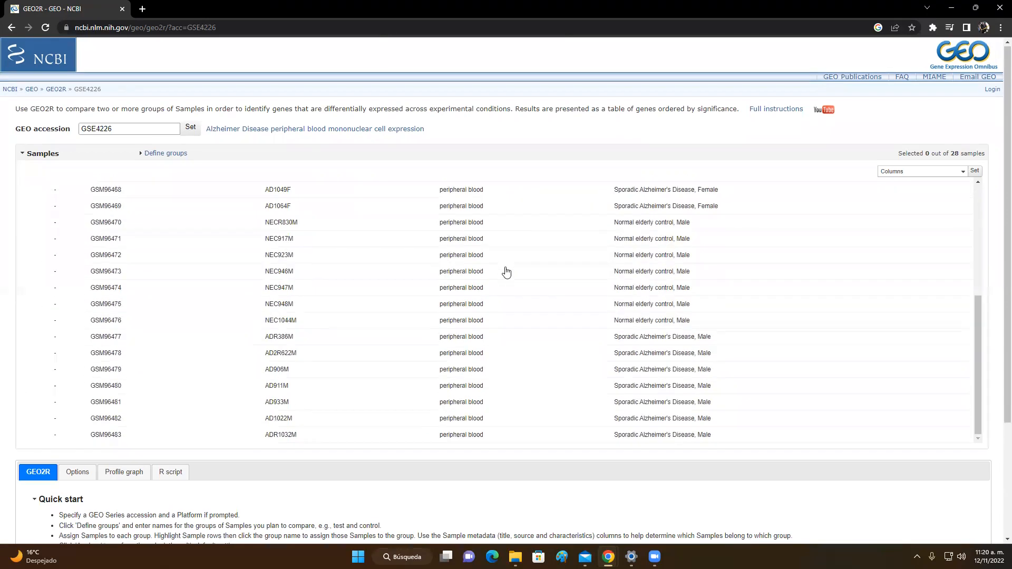
pyautogui.scroll(4, 528, 266)
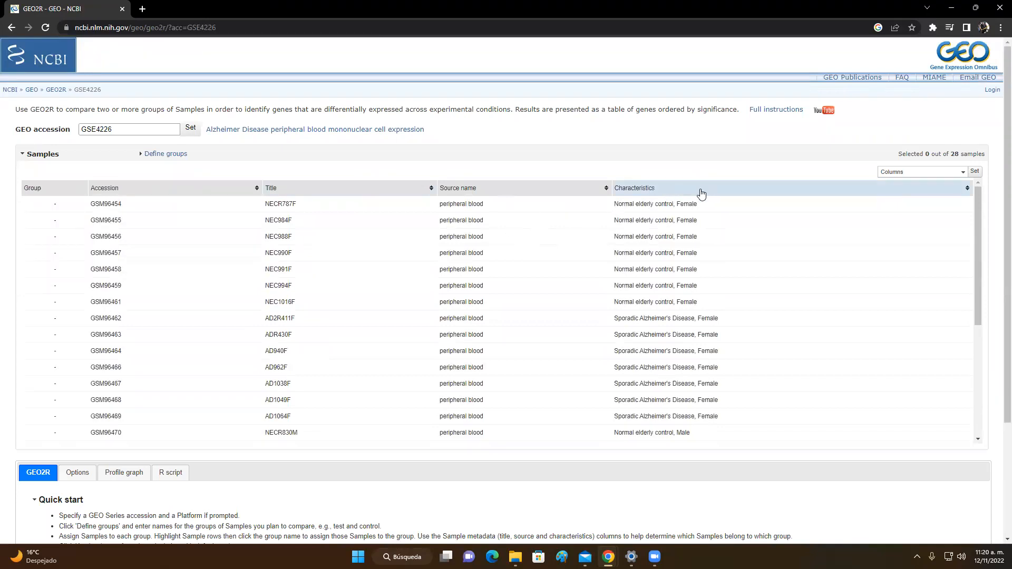
# Step: Sort the GSE4226 samples by characteristics in ascending order, checking the grouped rows through the end of the list
pyautogui.click(726, 197)
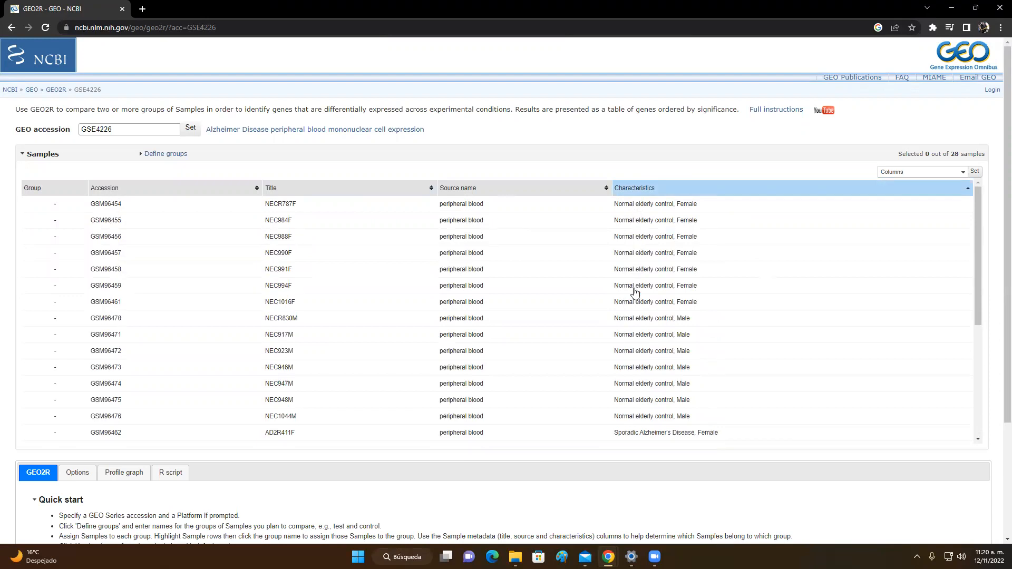
pyautogui.scroll(-1, 694, 372)
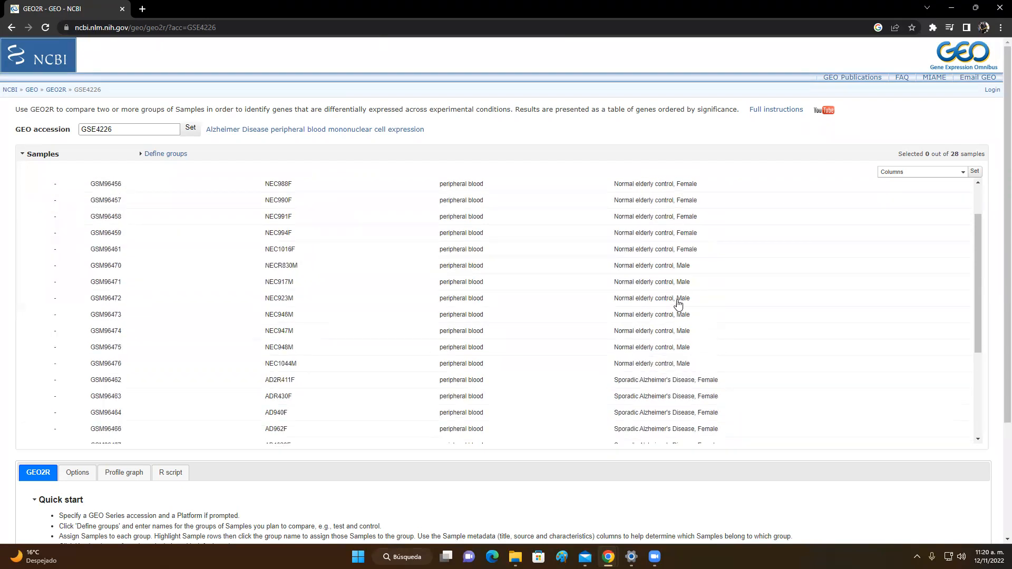
pyautogui.scroll(-1, 705, 306)
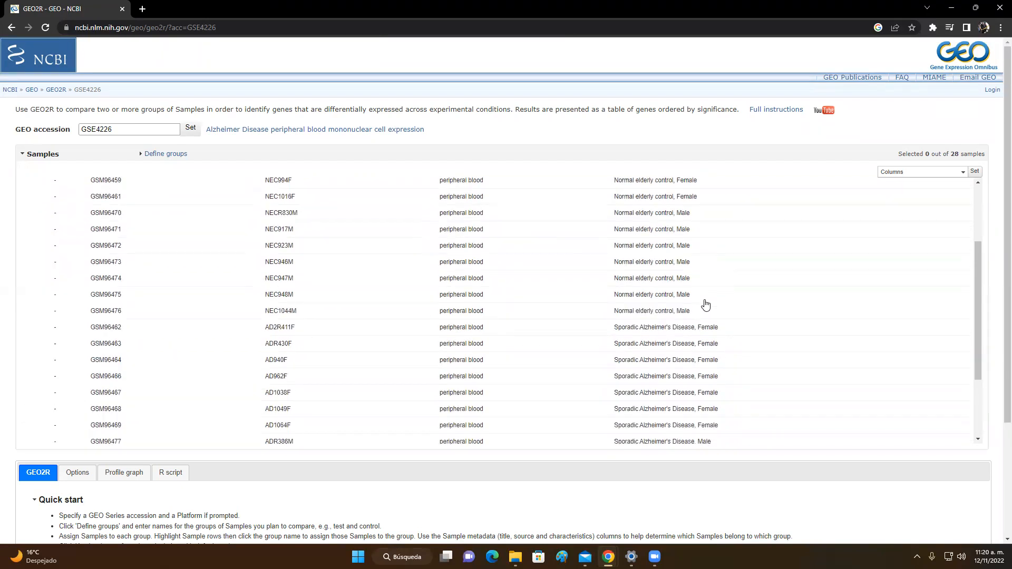
pyautogui.scroll(-2, 742, 294)
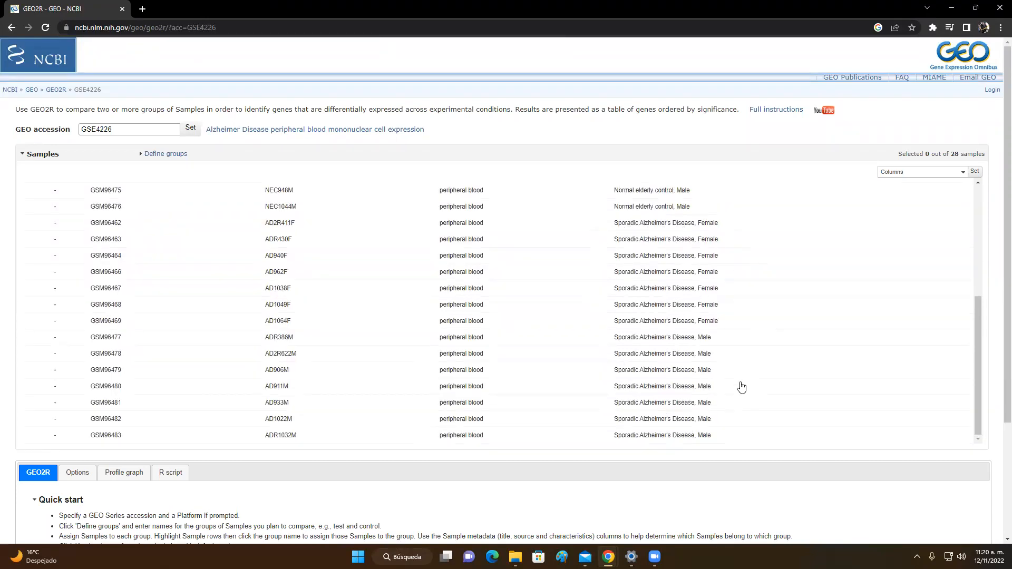
# Step: Compare the sorted normal elderly control and sporadic Alzheimer's Disease rows, examining where each group and sex begins and ends
pyautogui.scroll(2, 741, 386)
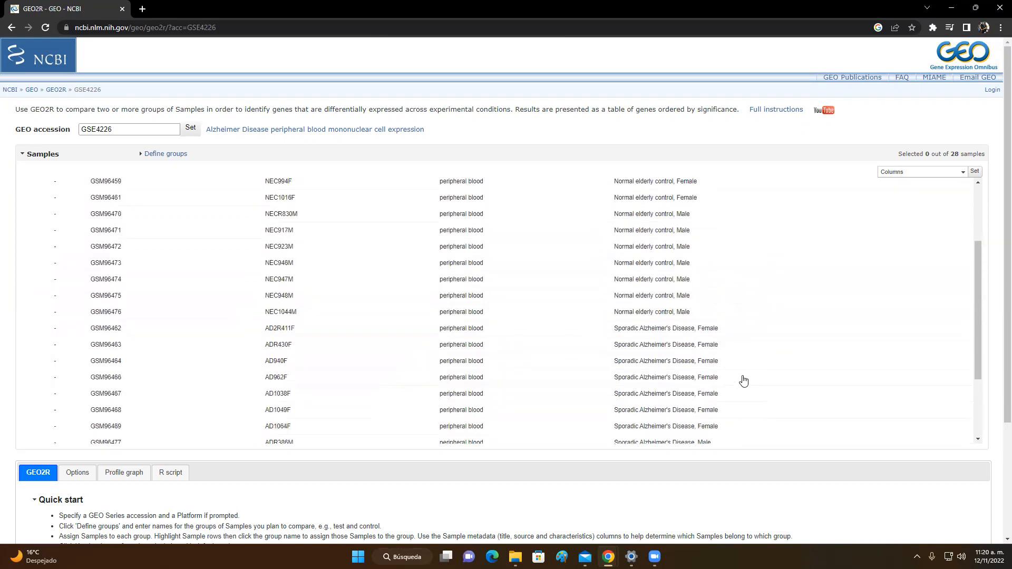
pyautogui.scroll(-2, 745, 380)
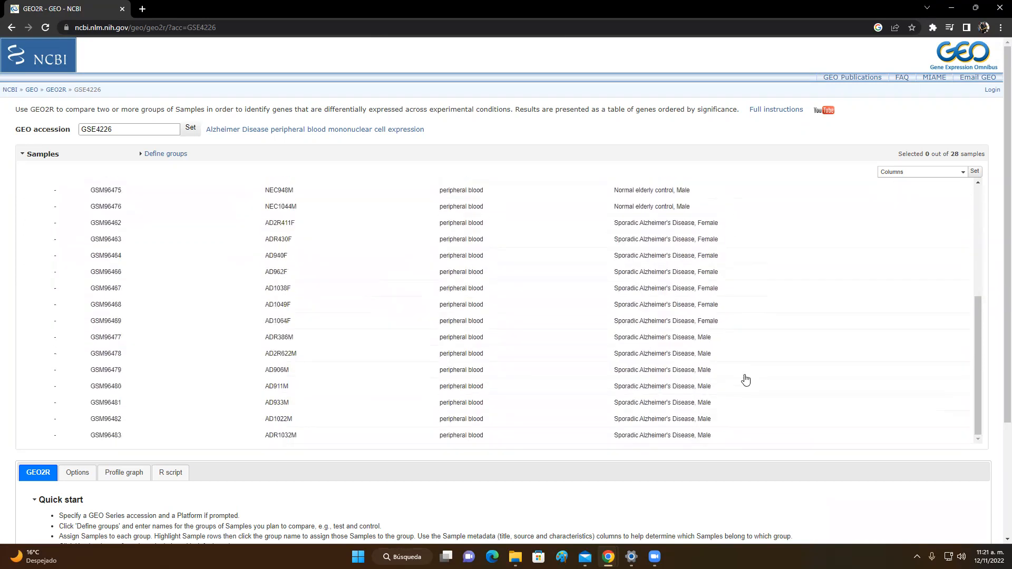
pyautogui.scroll(3, 755, 355)
pyautogui.scroll(-2, 749, 343)
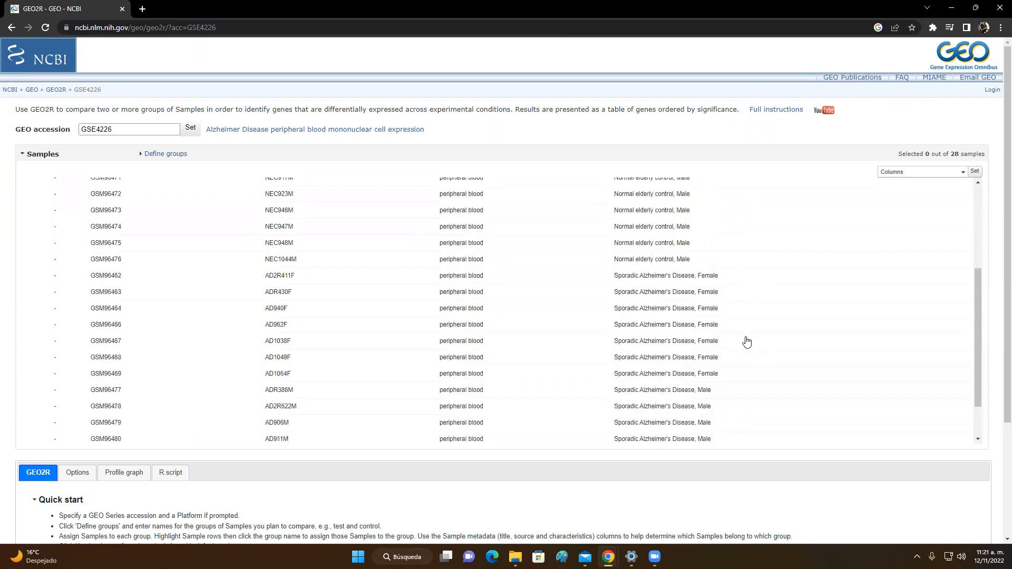
pyautogui.scroll(-1, 723, 299)
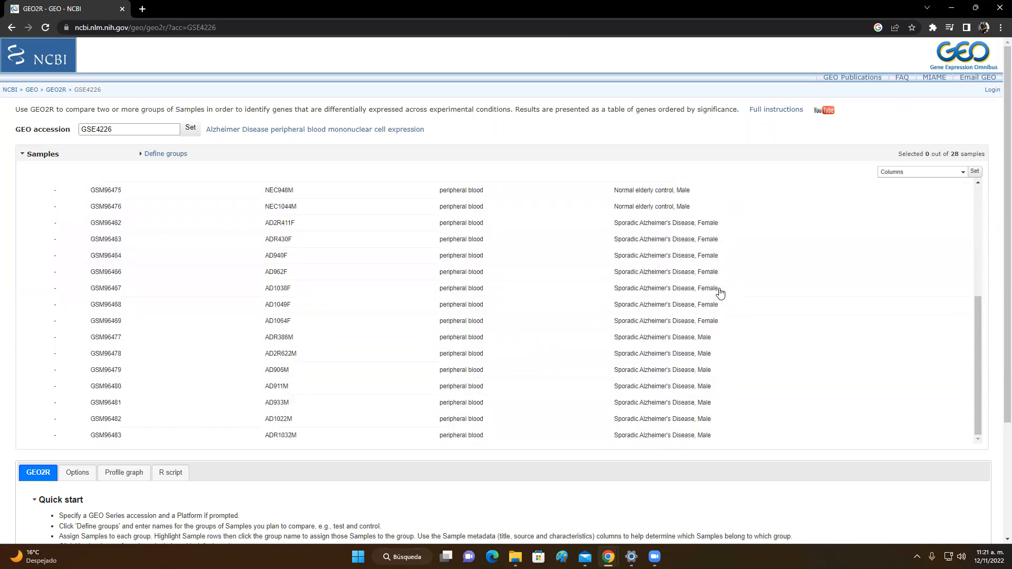
pyautogui.scroll(4, 764, 330)
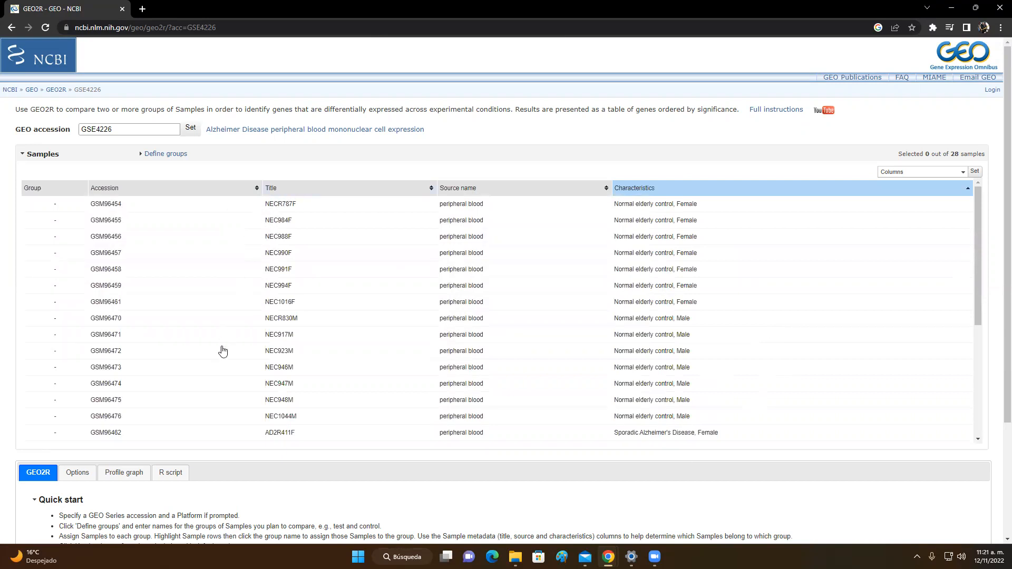
pyautogui.scroll(-5, 241, 373)
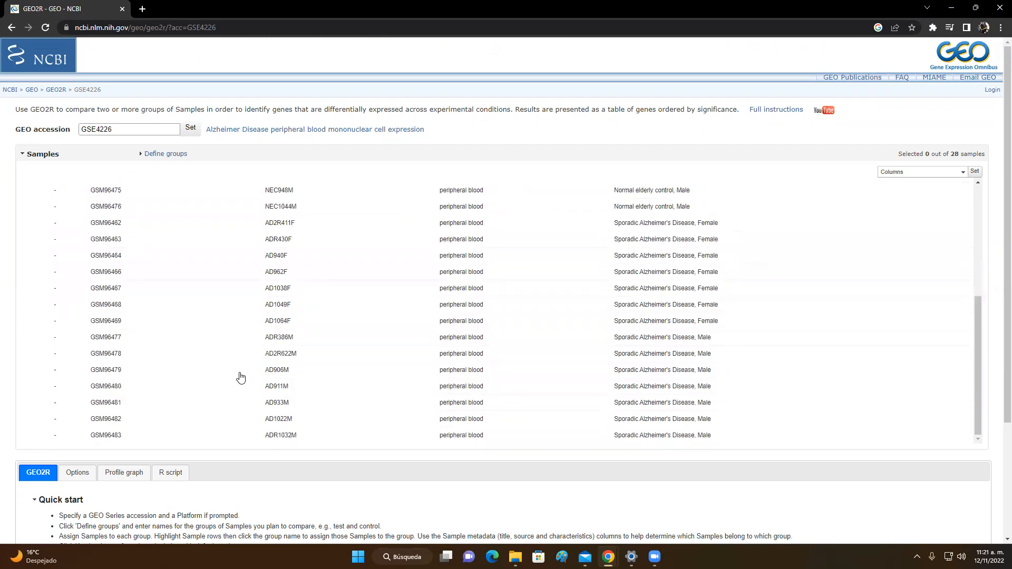
pyautogui.scroll(-3, 242, 378)
pyautogui.scroll(10, 373, 283)
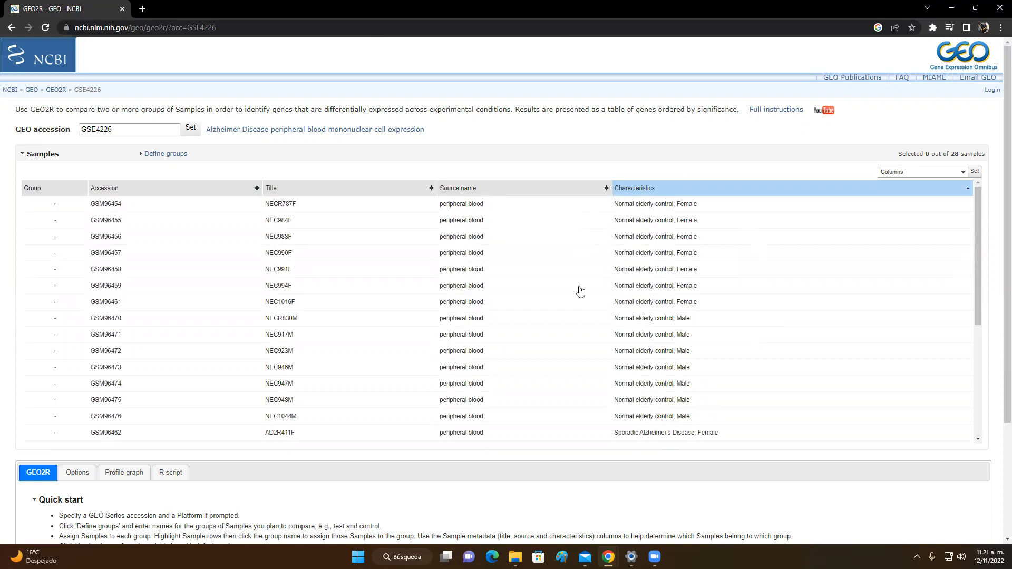
pyautogui.scroll(-2, 763, 304)
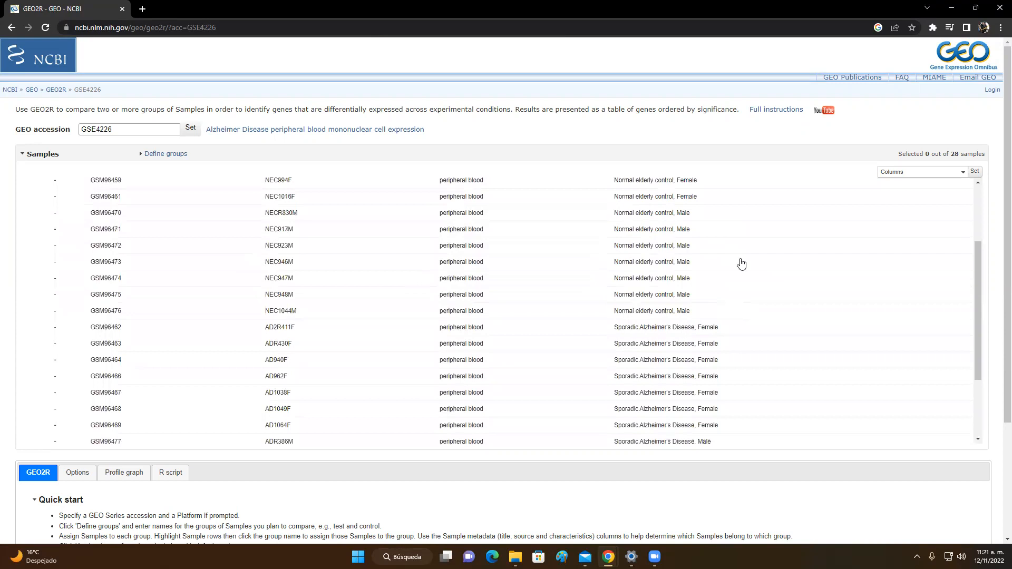
pyautogui.scroll(-2, 768, 298)
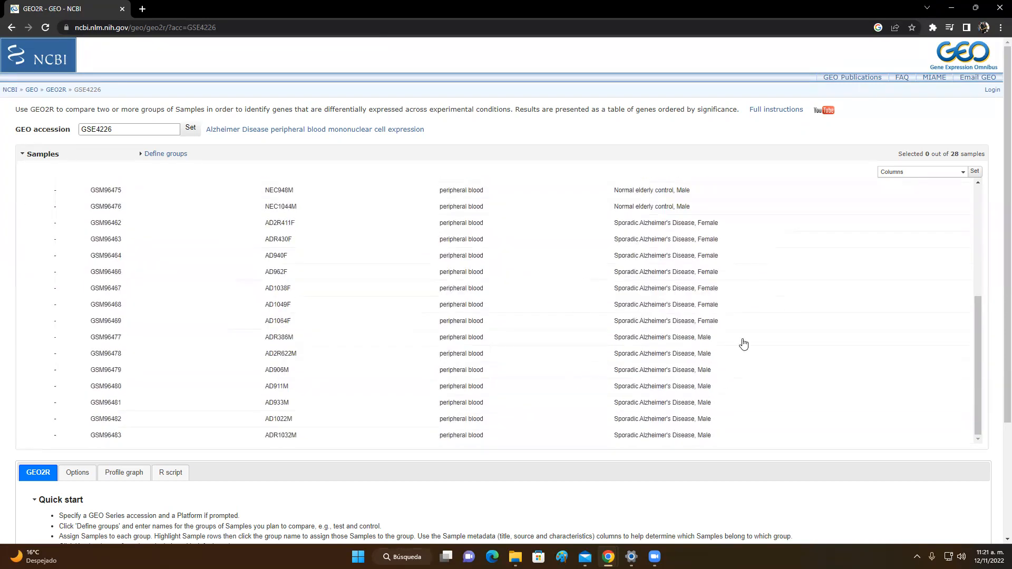
pyautogui.scroll(4, 746, 373)
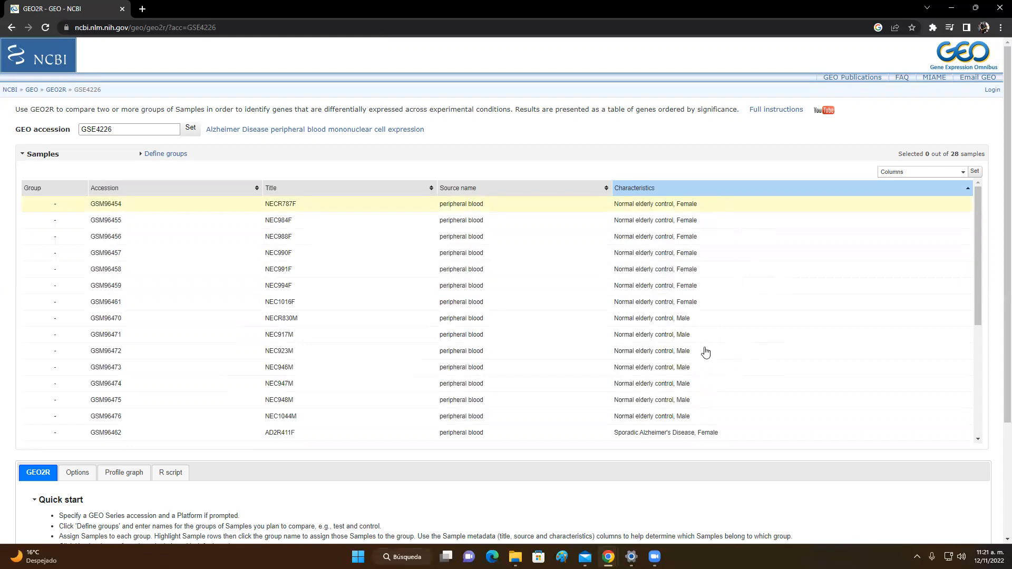
pyautogui.keyDown('shift'); pyautogui.click(711, 420); pyautogui.keyUp('shift')
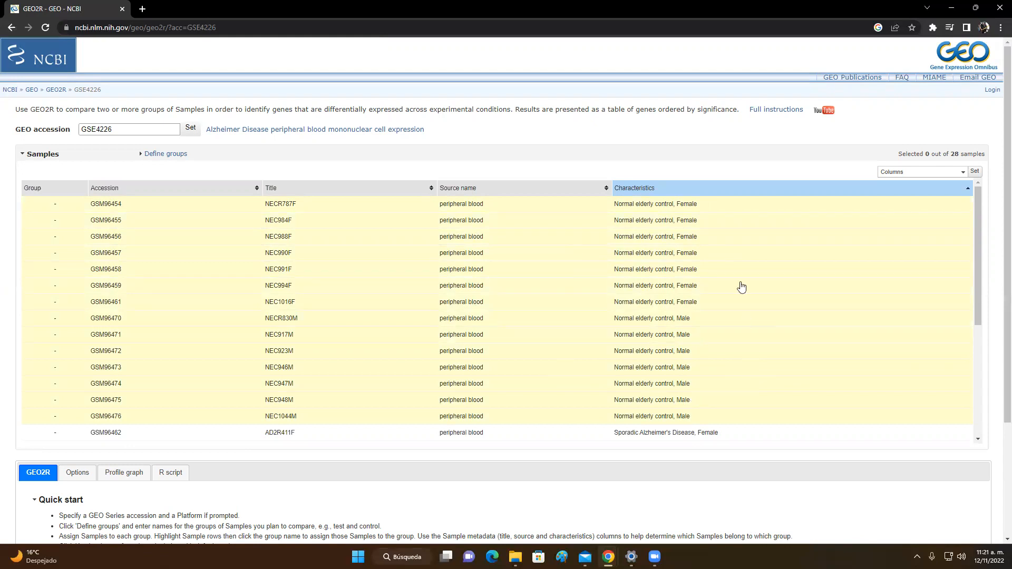
pyautogui.scroll(-3, 788, 393)
pyautogui.scroll(3, 787, 393)
# Step: Delete the existing Muestra and Control group definitions
pyautogui.click(170, 157)
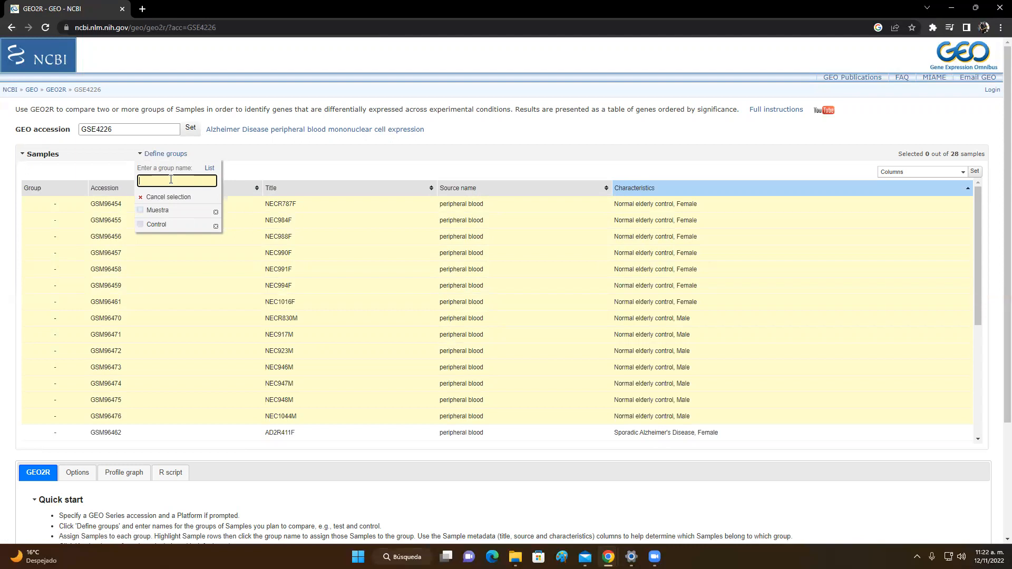
pyautogui.click(215, 212)
pyautogui.click(215, 213)
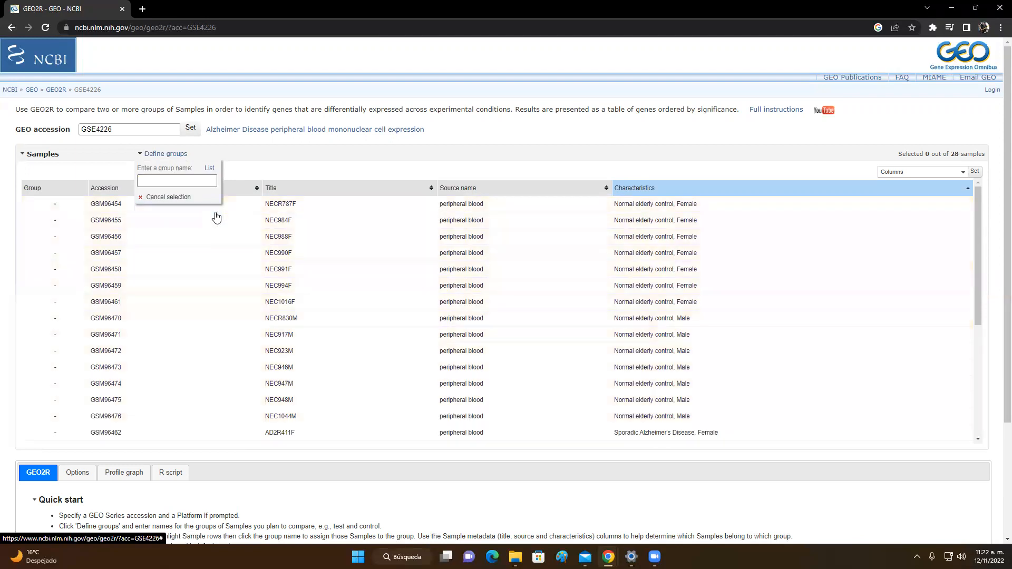
pyautogui.click(177, 154)
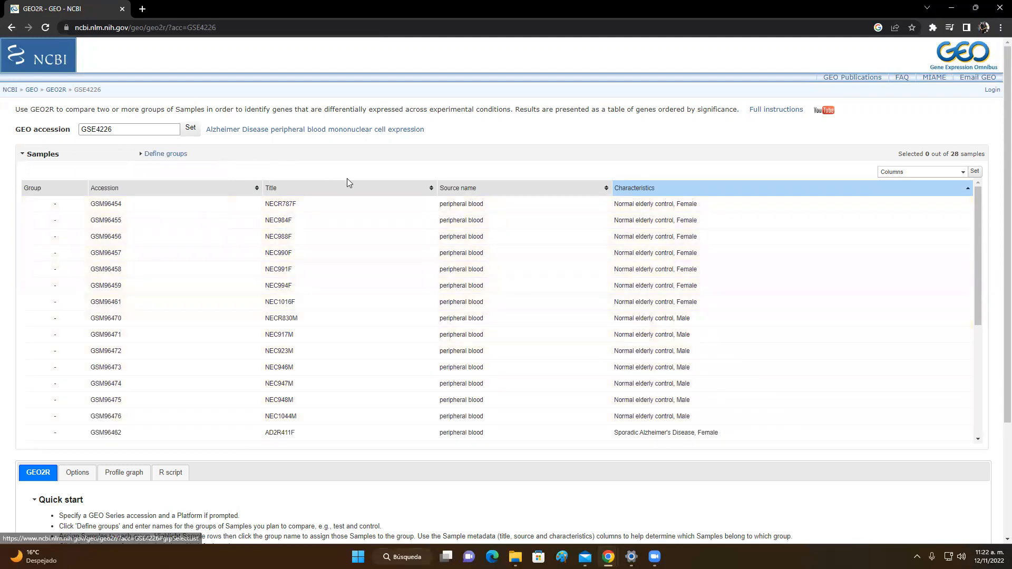
# Step: Define a new sample group named Control
pyautogui.click(178, 156)
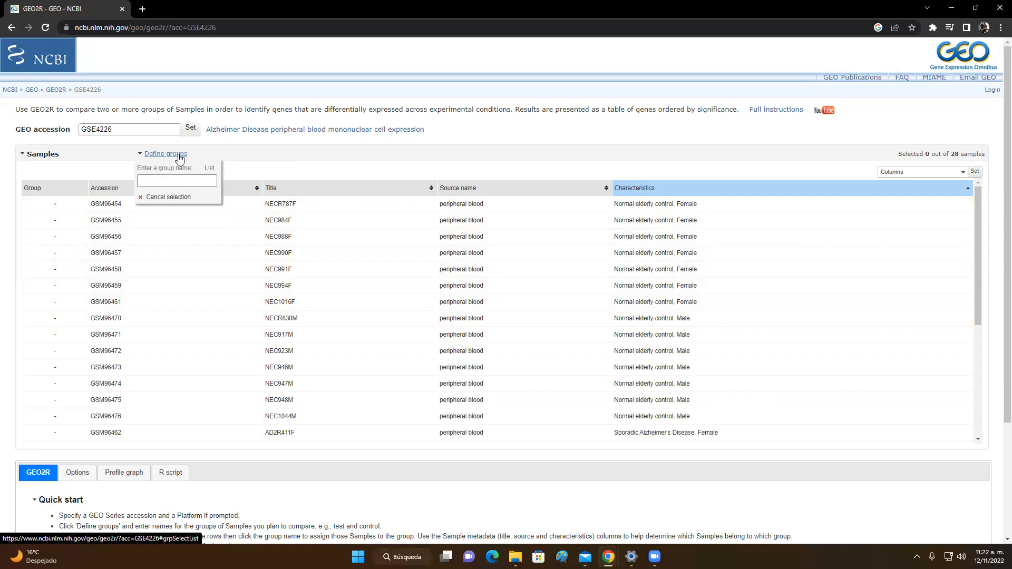
pyautogui.click(170, 182)
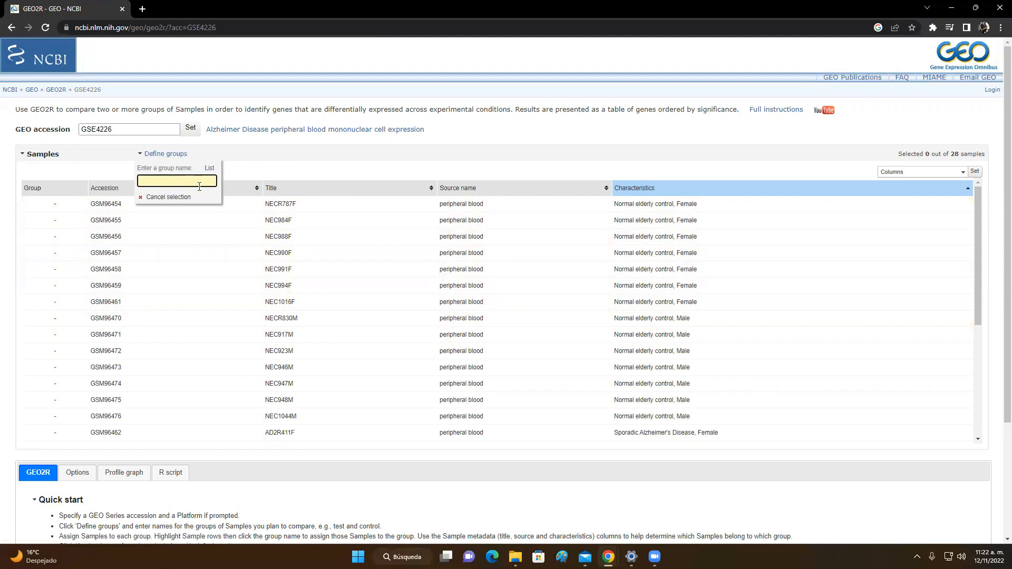
pyautogui.write('Control')
pyautogui.press('Return')
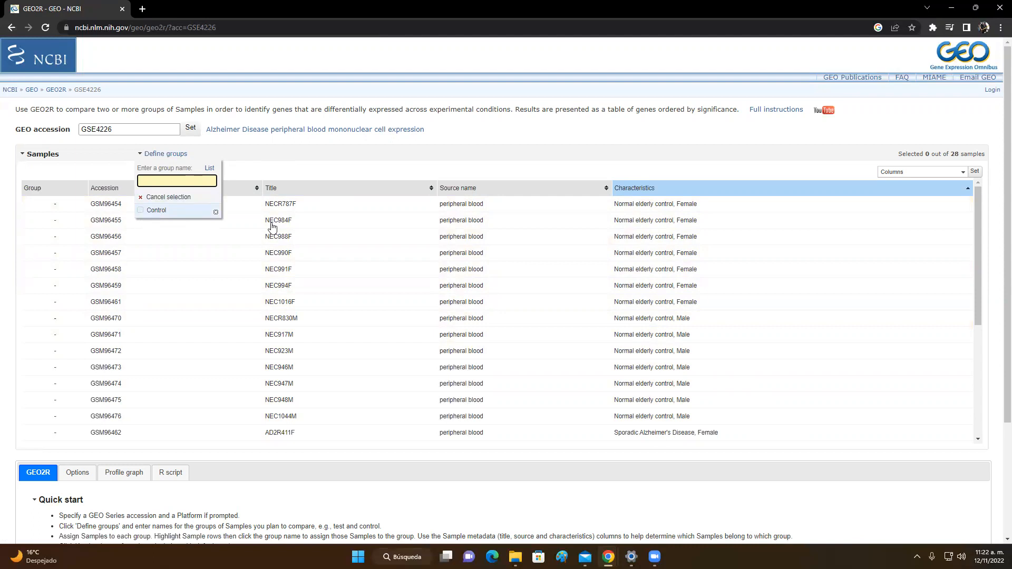
# Step: Select all normal elderly control samples, female and male, from GSM96454 through GSM96476, and assign them to the Control group
pyautogui.scroll(-4, 791, 296)
pyautogui.scroll(4, 785, 284)
pyautogui.click(165, 155)
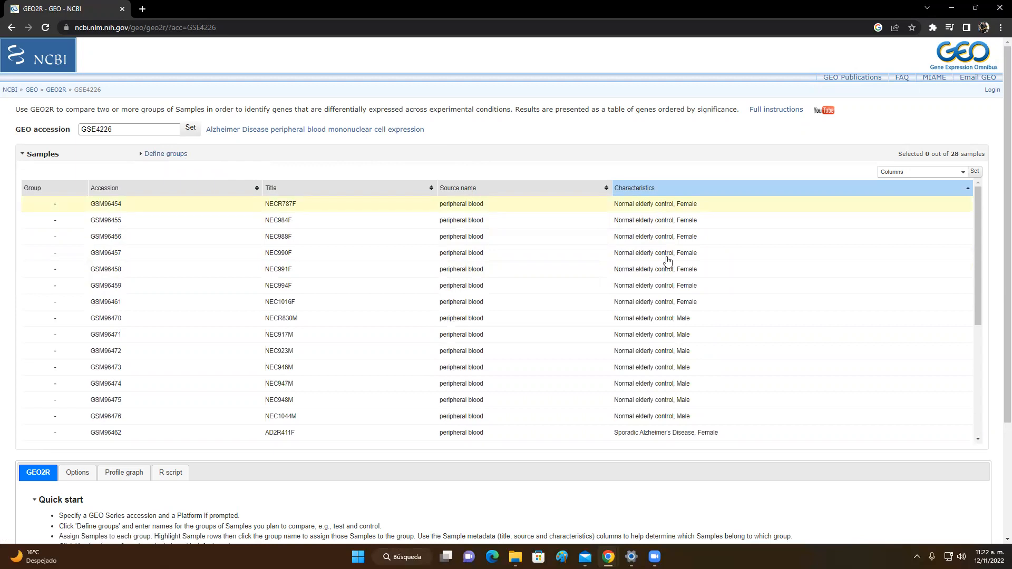
pyautogui.scroll(-1, 672, 290)
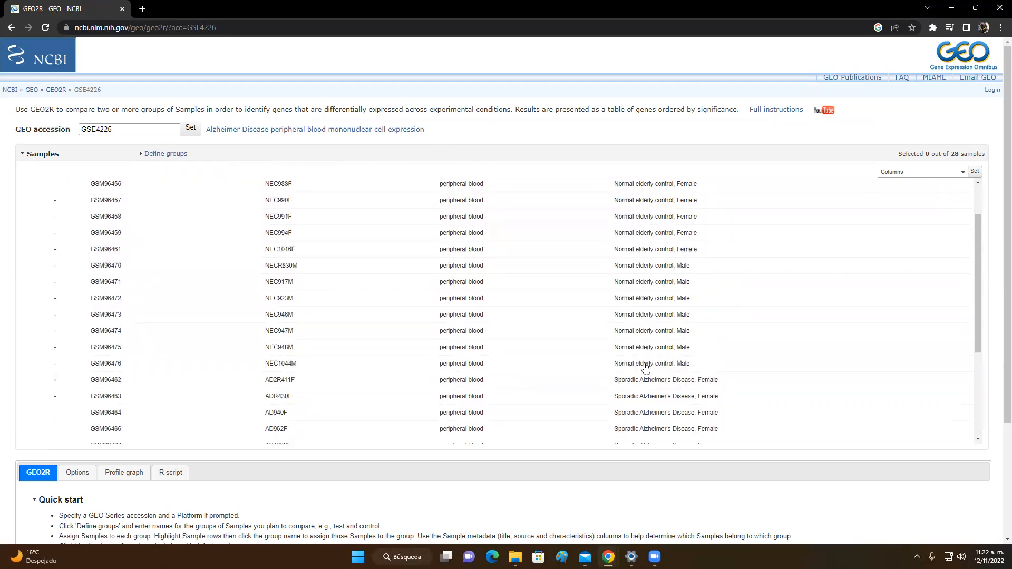
pyautogui.click(179, 160)
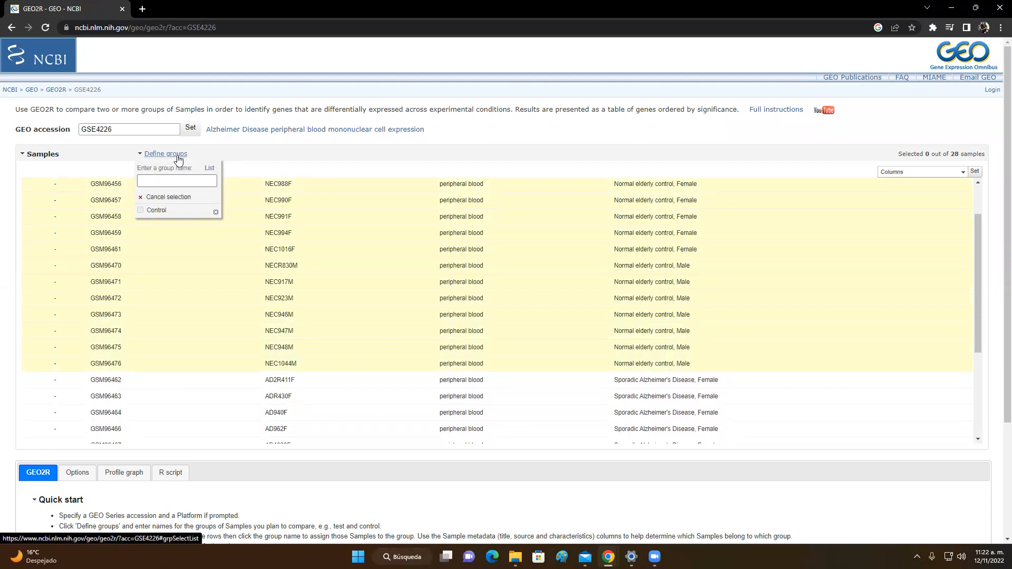
pyautogui.click(141, 213)
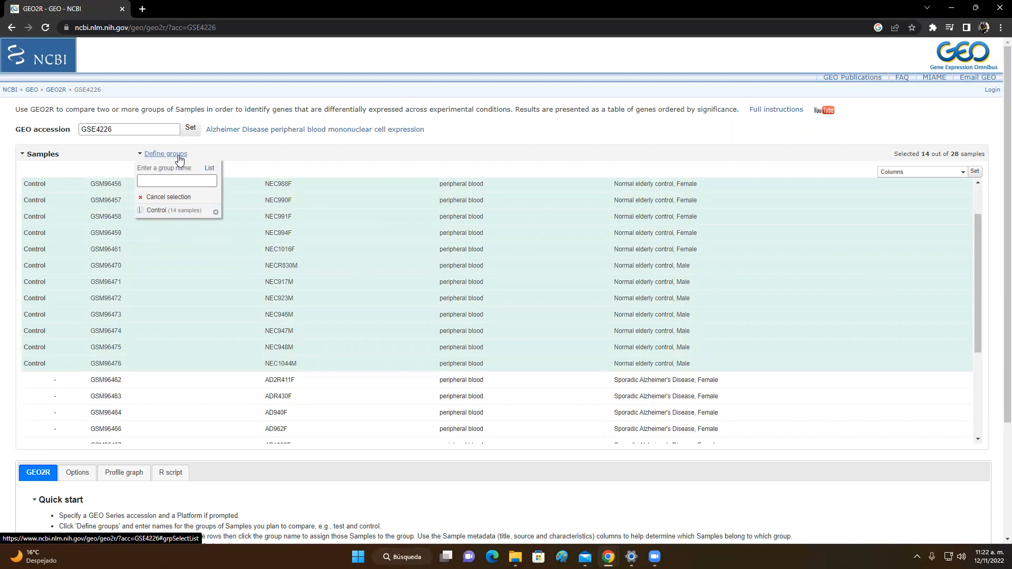
# Step: Define a second sample group named Prueba and close the group definitions
pyautogui.click(177, 181)
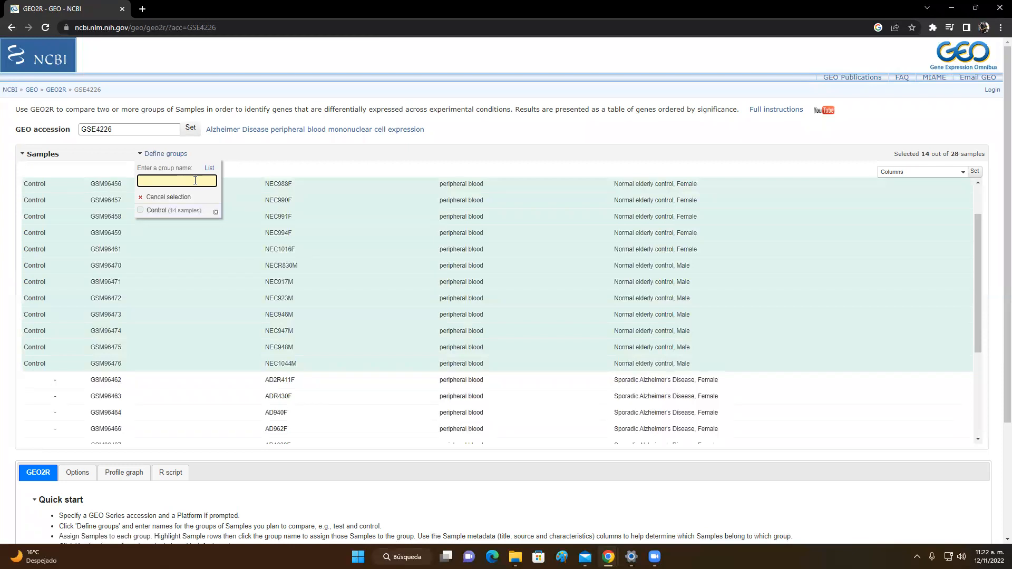
pyautogui.write('Prueba')
pyautogui.press('Return')
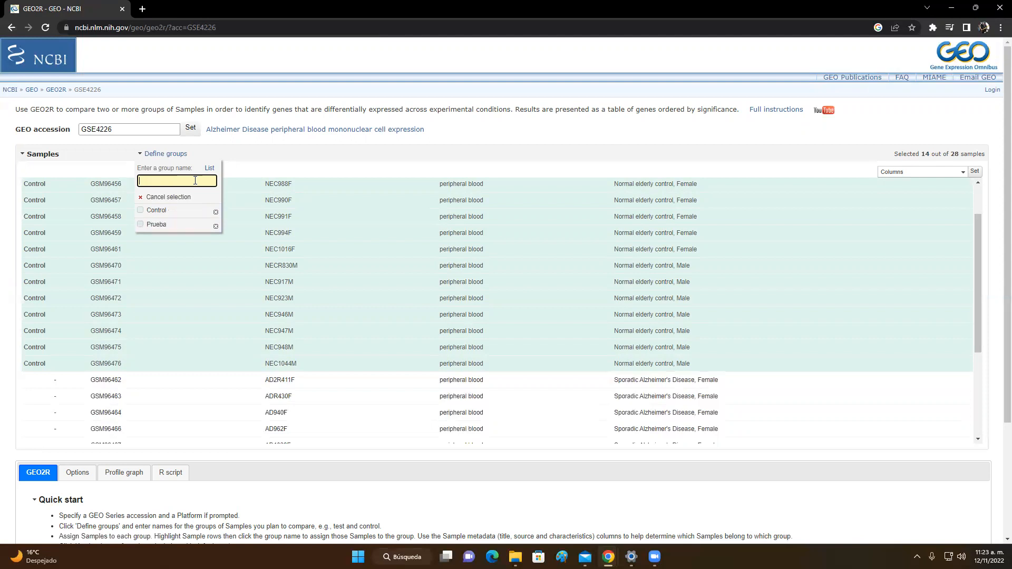
pyautogui.click(827, 164)
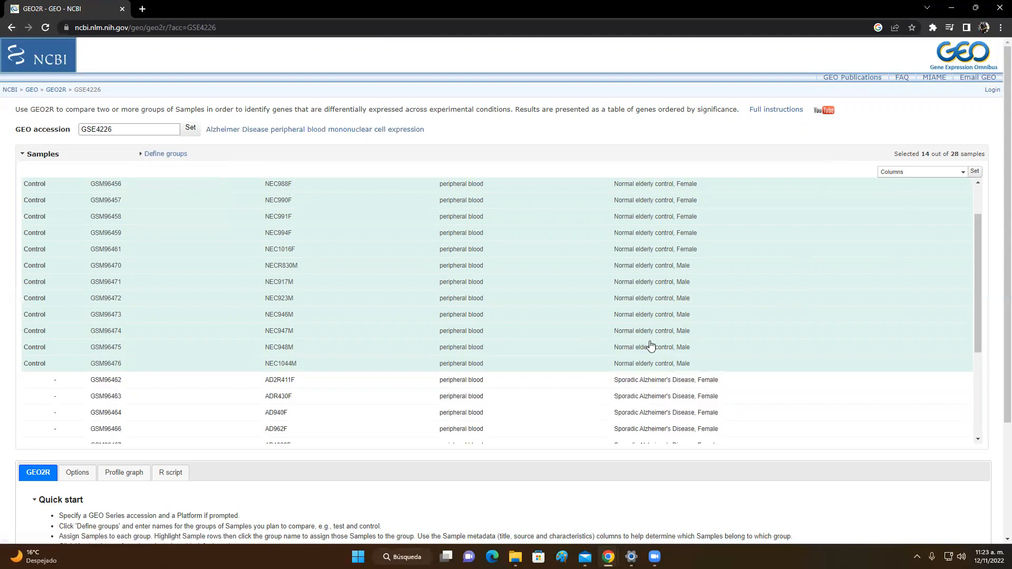
# Step: Select all sporadic Alzheimer's Disease samples, female and male, from GSM96462 through GSM96483, and assign them to the Prueba group
pyautogui.scroll(-3, 646, 348)
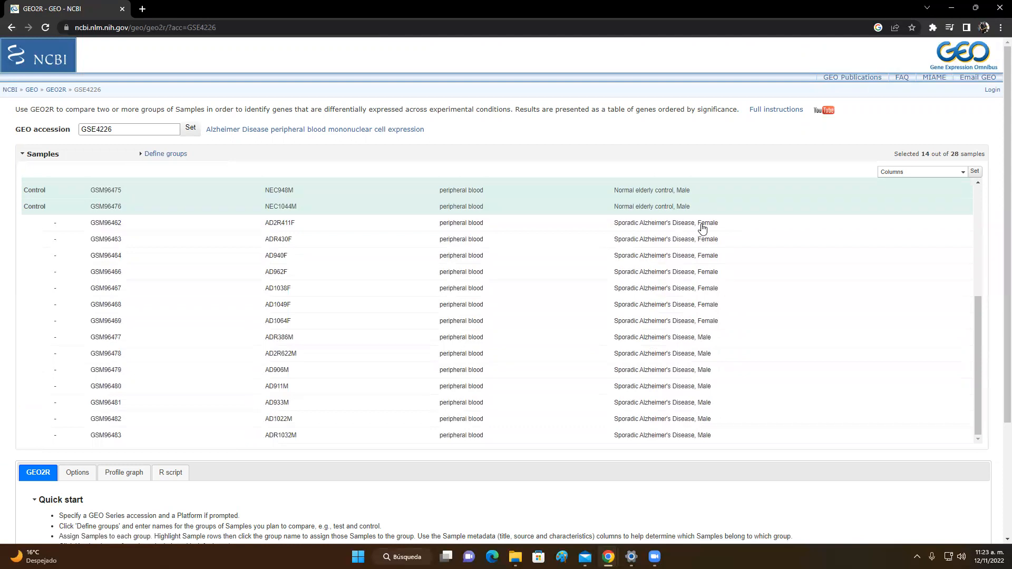
pyautogui.scroll(-1, 704, 227)
pyautogui.scroll(-2, 704, 227)
pyautogui.scroll(3, 704, 227)
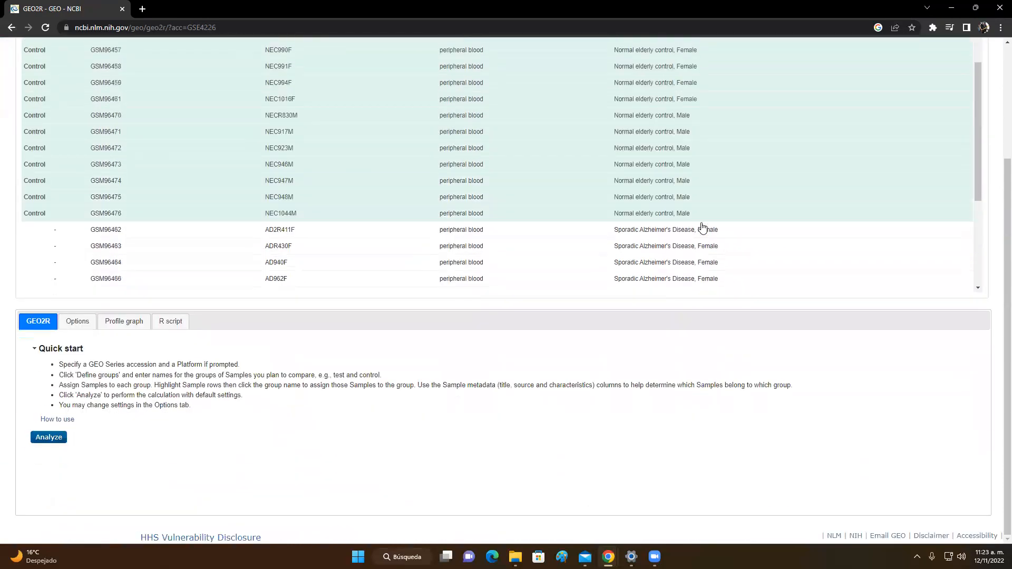
pyautogui.scroll(-3, 789, 261)
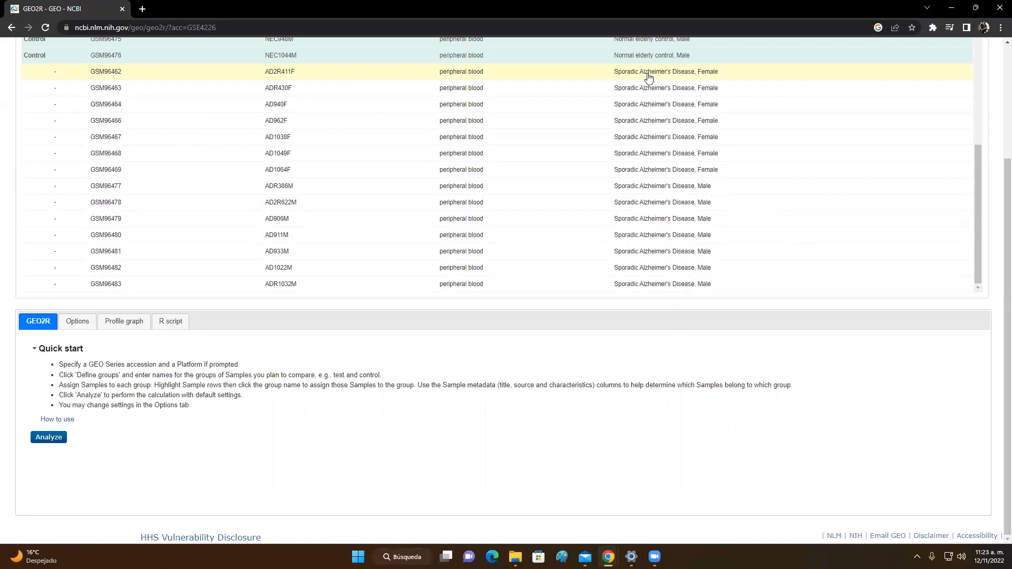
pyautogui.keyDown('shift'); pyautogui.click(640, 287); pyautogui.keyUp('shift')
pyautogui.scroll(4, 641, 288)
pyautogui.scroll(-2, 641, 287)
pyautogui.scroll(3, 642, 280)
pyautogui.scroll(3, 839, 227)
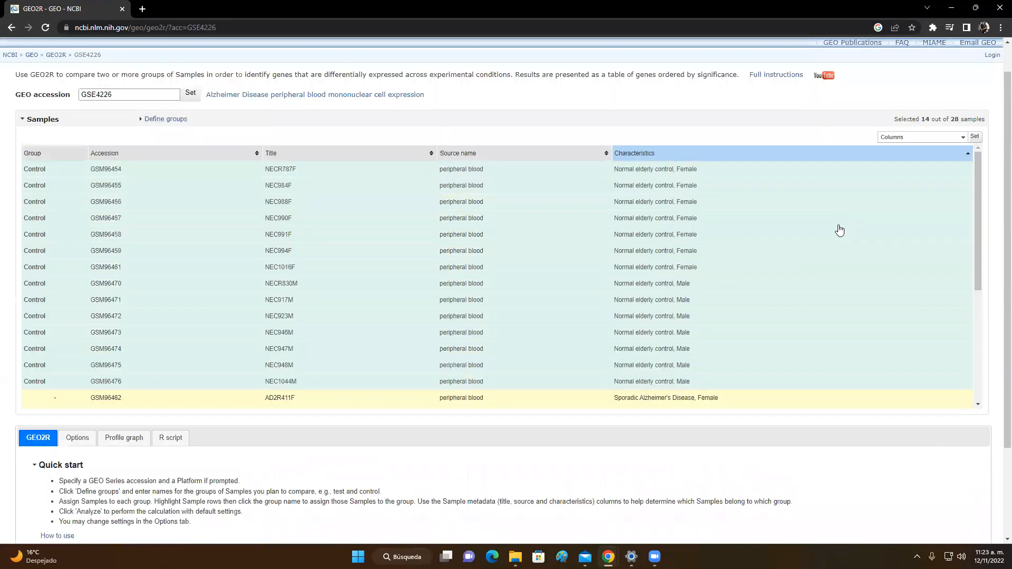
pyautogui.scroll(-2, 808, 275)
pyautogui.scroll(-2, 809, 277)
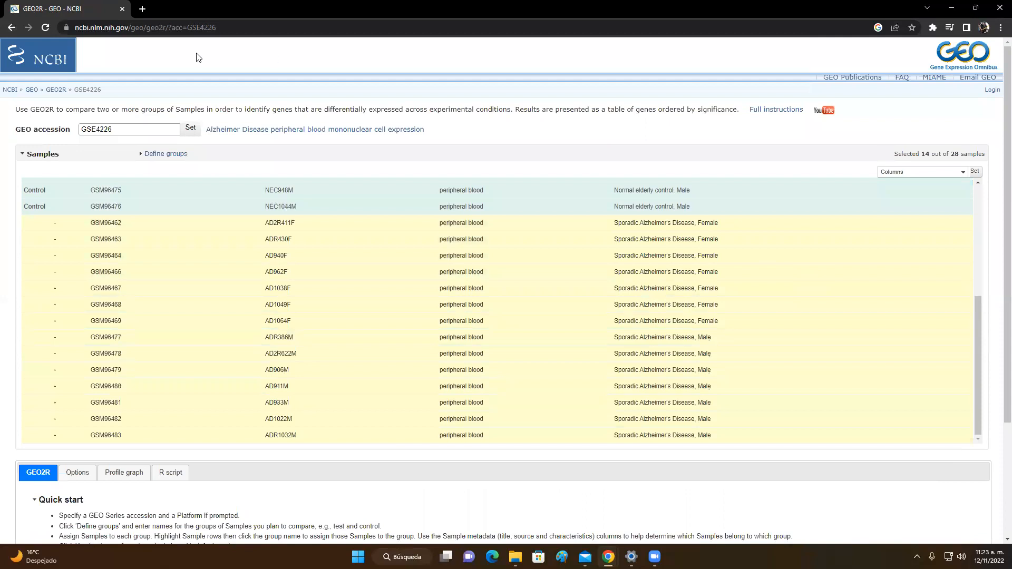
pyautogui.click(166, 154)
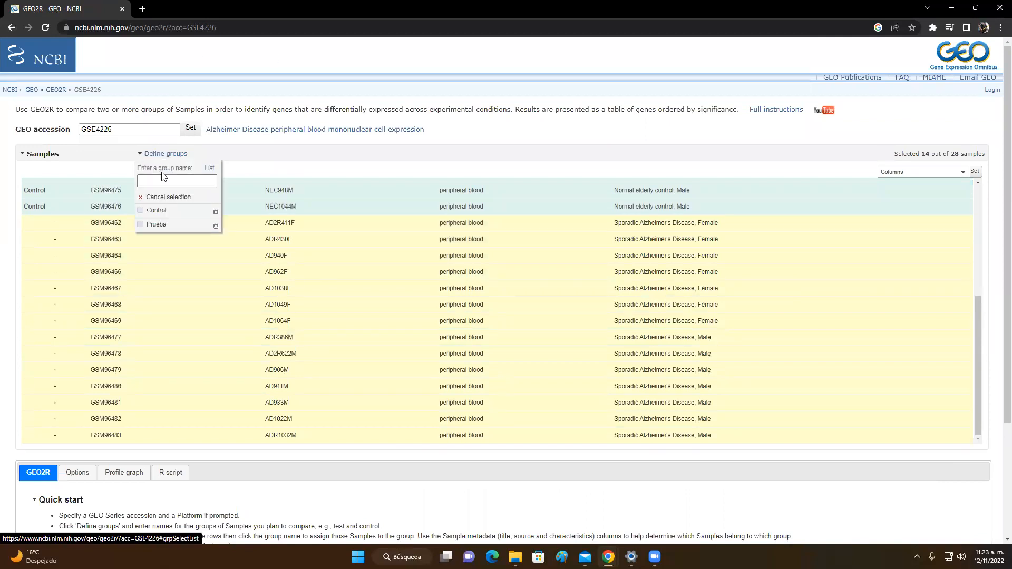
pyautogui.click(142, 226)
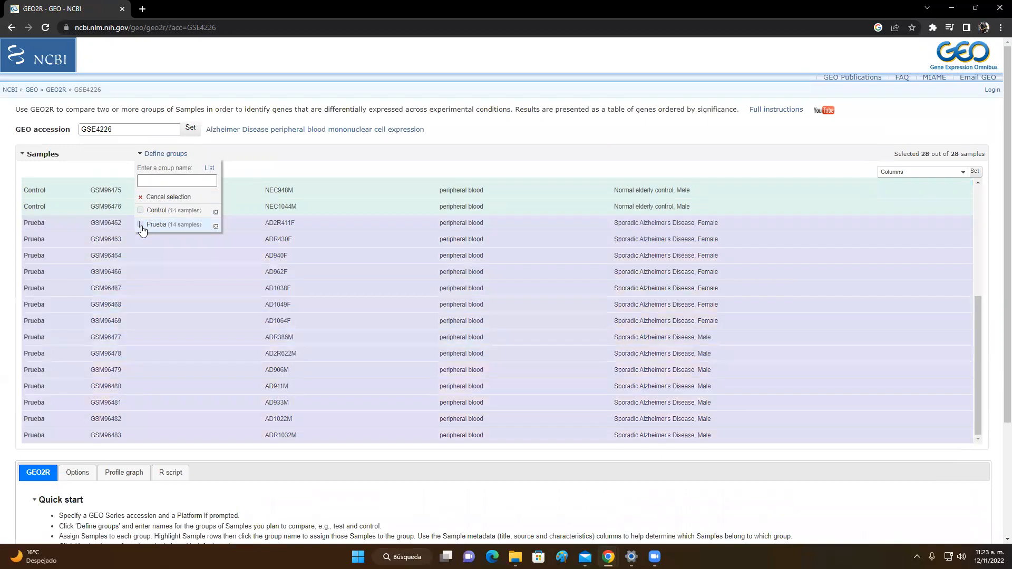
pyautogui.click(165, 154)
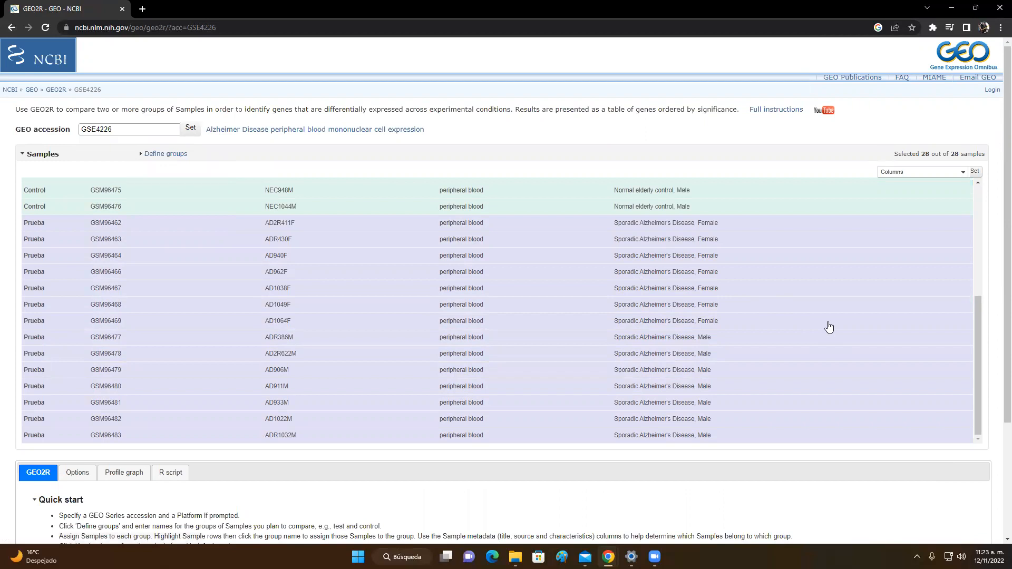
# Step: In the analysis options, enable limma precision weights (vooma) and force normalization
pyautogui.scroll(4, 827, 328)
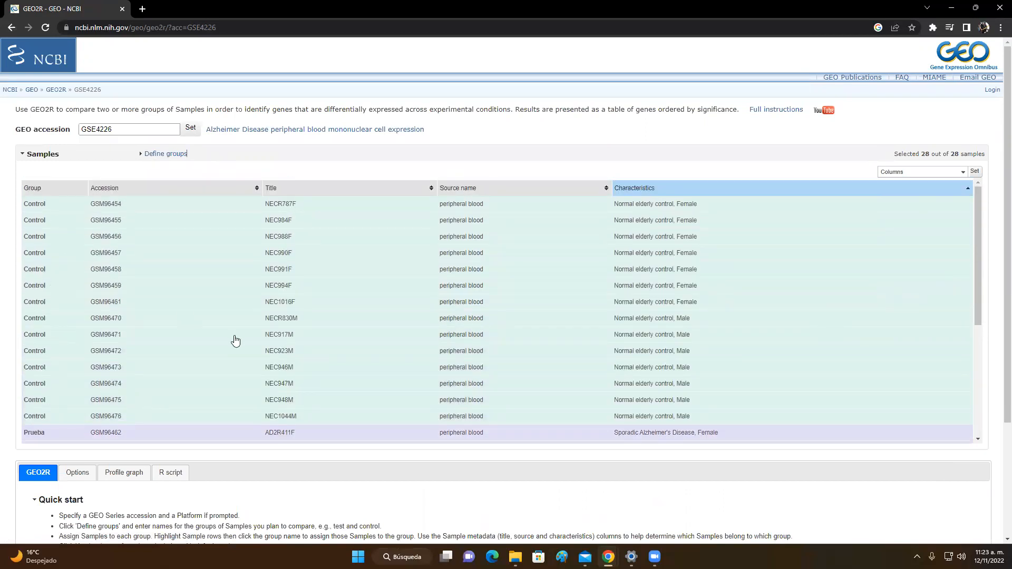
pyautogui.scroll(-4, 236, 339)
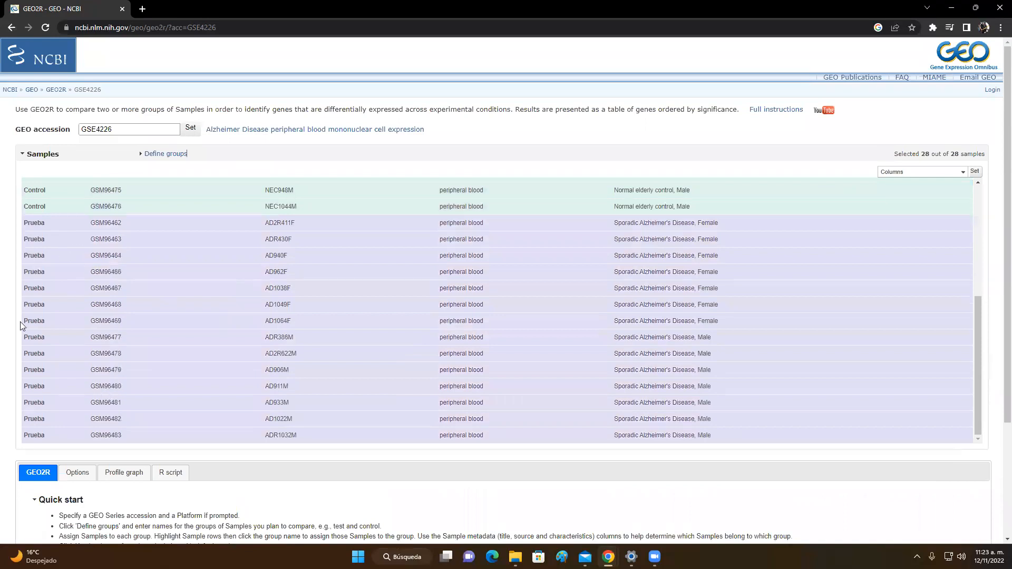
pyautogui.scroll(-1, 832, 315)
pyautogui.scroll(-1, 832, 316)
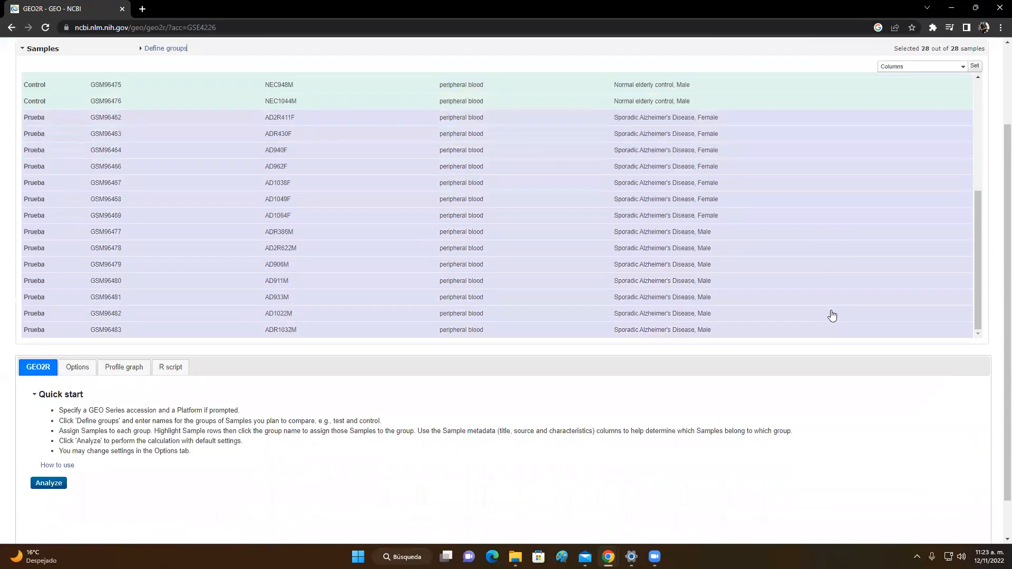
pyautogui.scroll(-1, 832, 316)
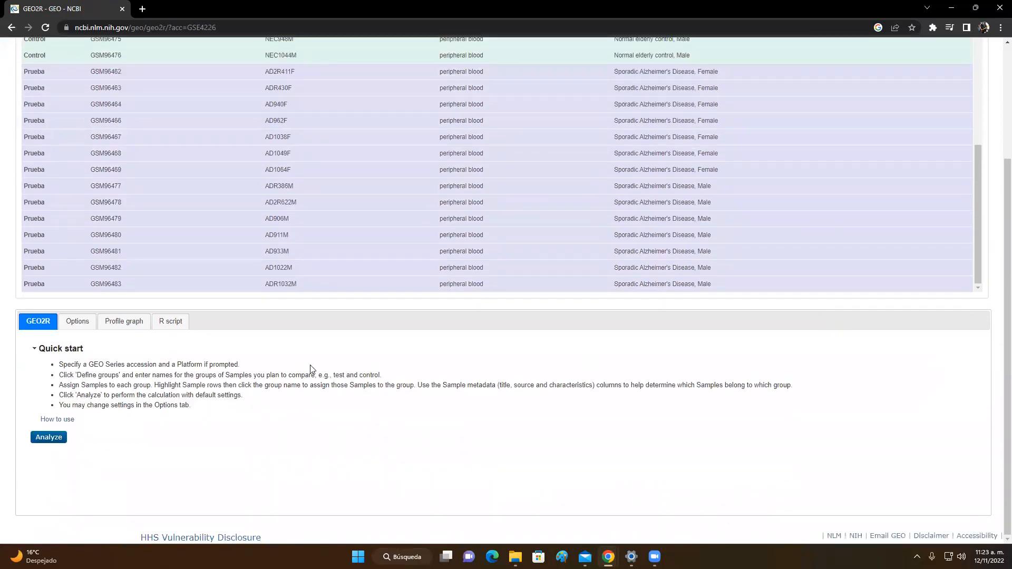
pyautogui.click(82, 327)
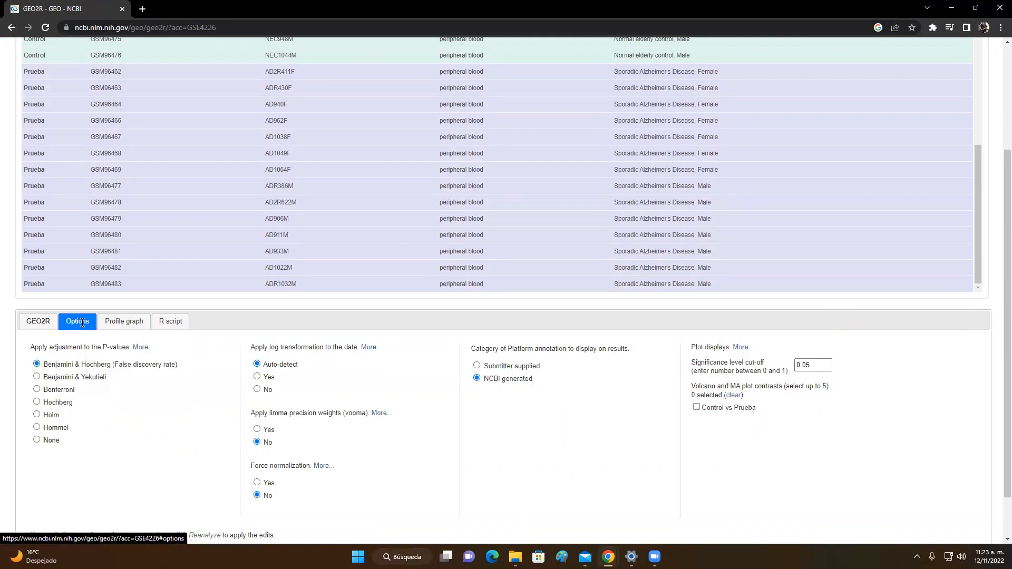
pyautogui.scroll(-1, 181, 380)
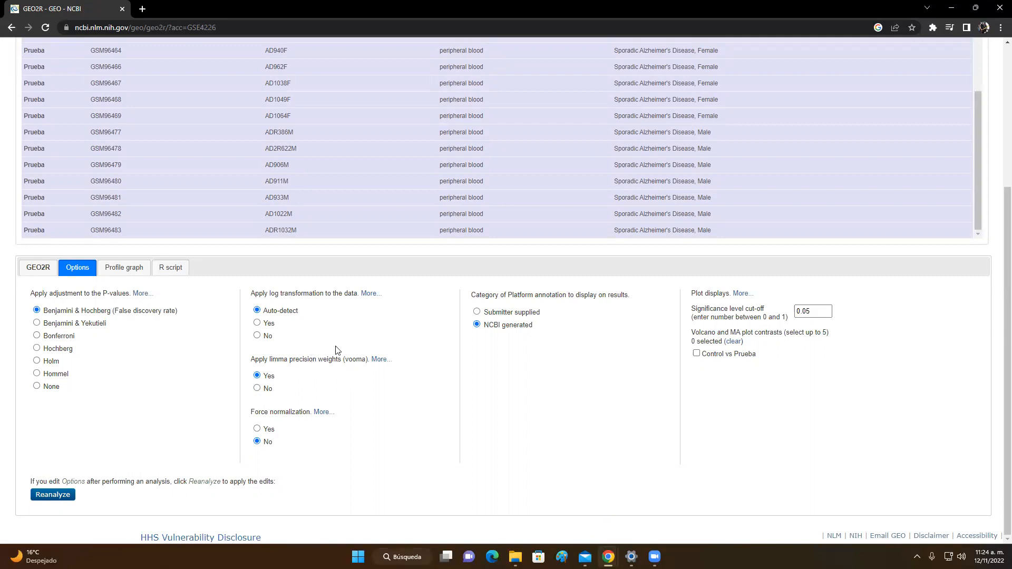
pyautogui.click(257, 430)
pyautogui.scroll(1, 363, 435)
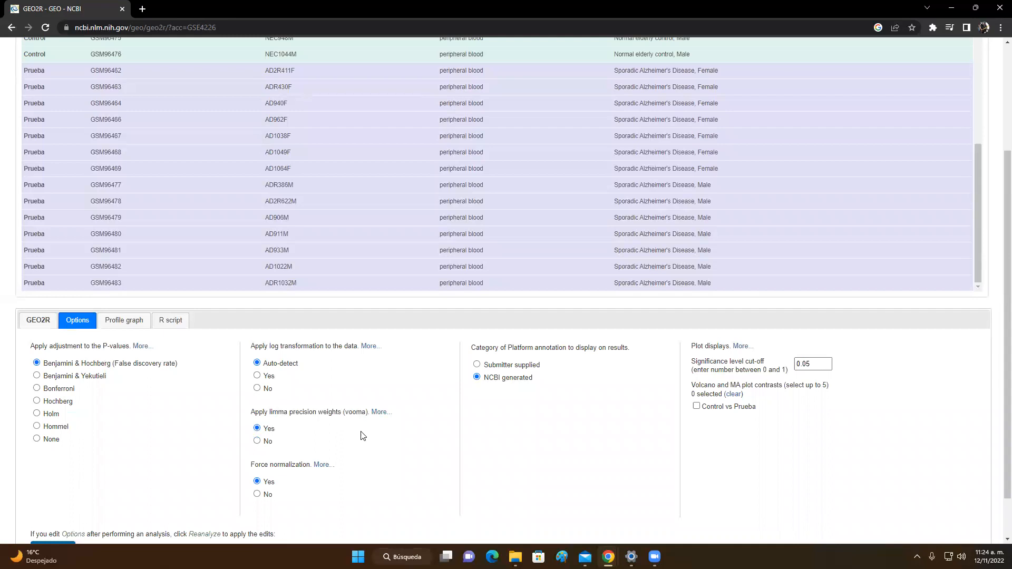
# Step: Run the GEO2R analysis of the Control and Prueba groups with the edited options
pyautogui.scroll(-1, 363, 436)
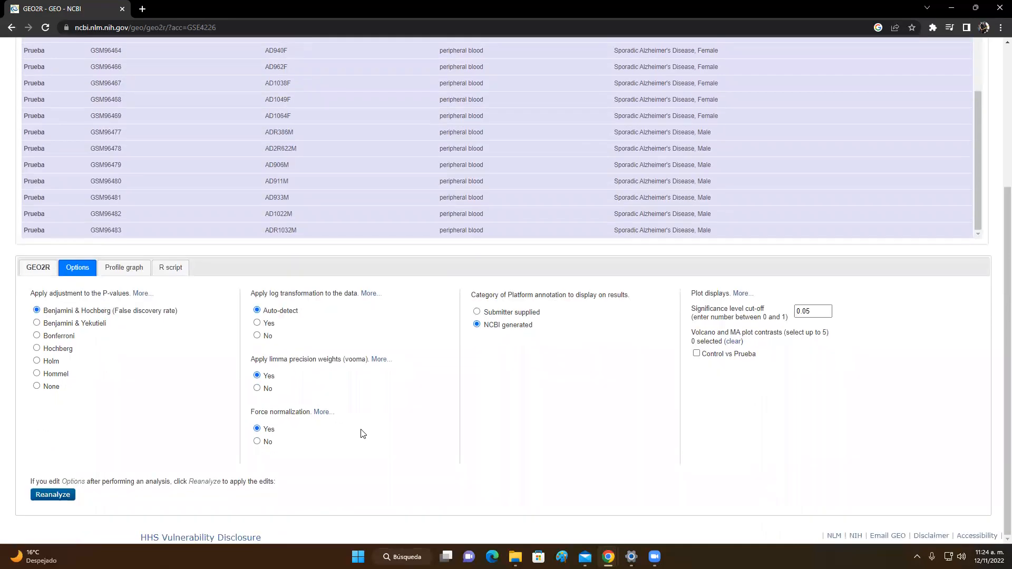
pyautogui.scroll(4, 363, 434)
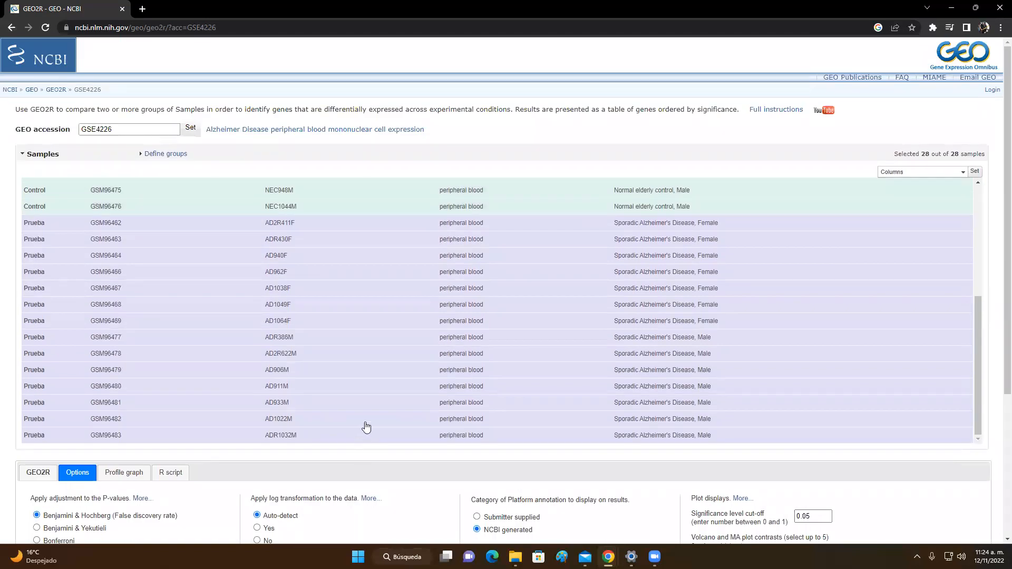
pyautogui.scroll(-4, 367, 427)
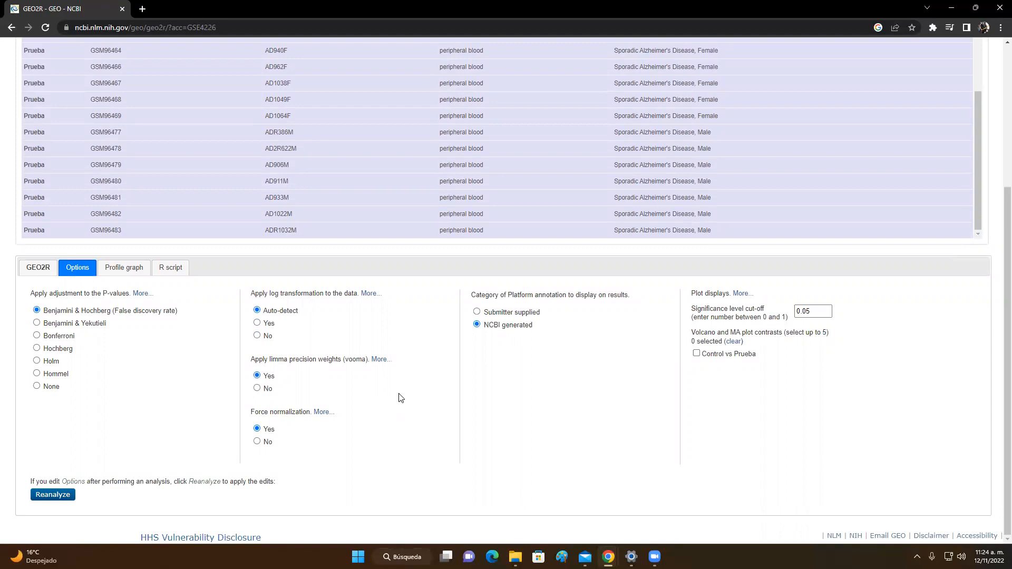
pyautogui.scroll(1, 400, 396)
pyautogui.scroll(2, 402, 396)
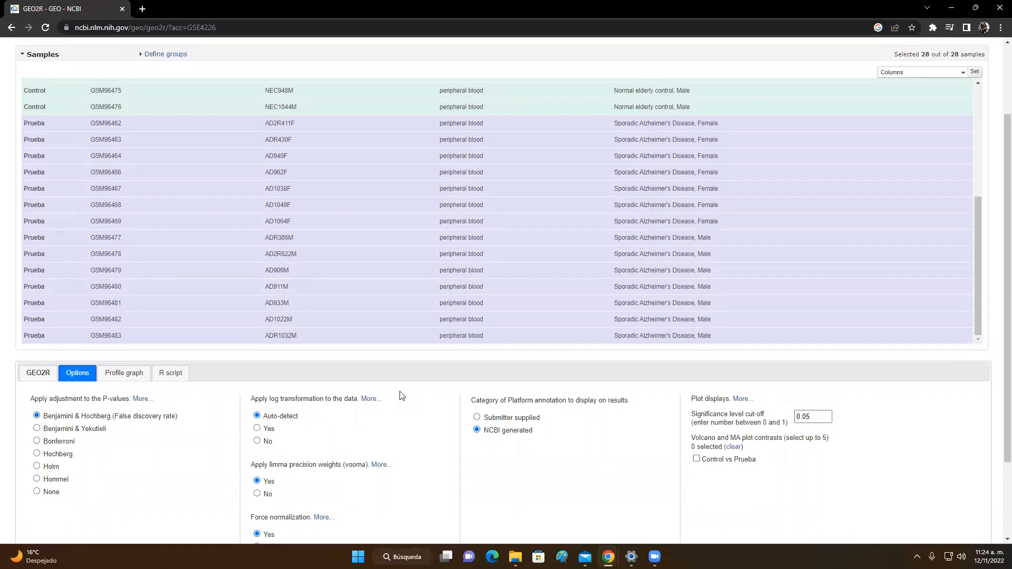
pyautogui.scroll(-2, 401, 396)
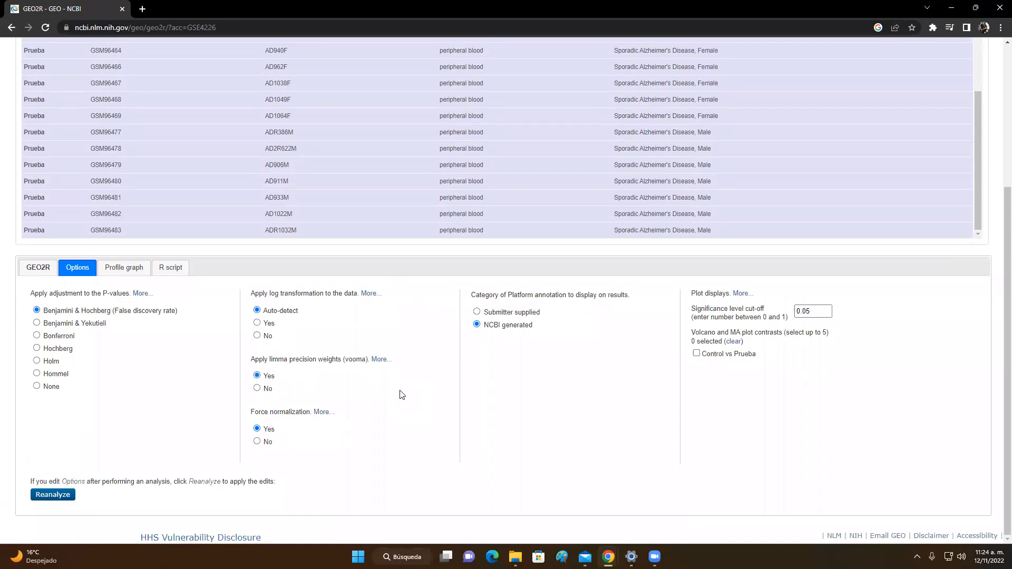
pyautogui.scroll(4, 403, 395)
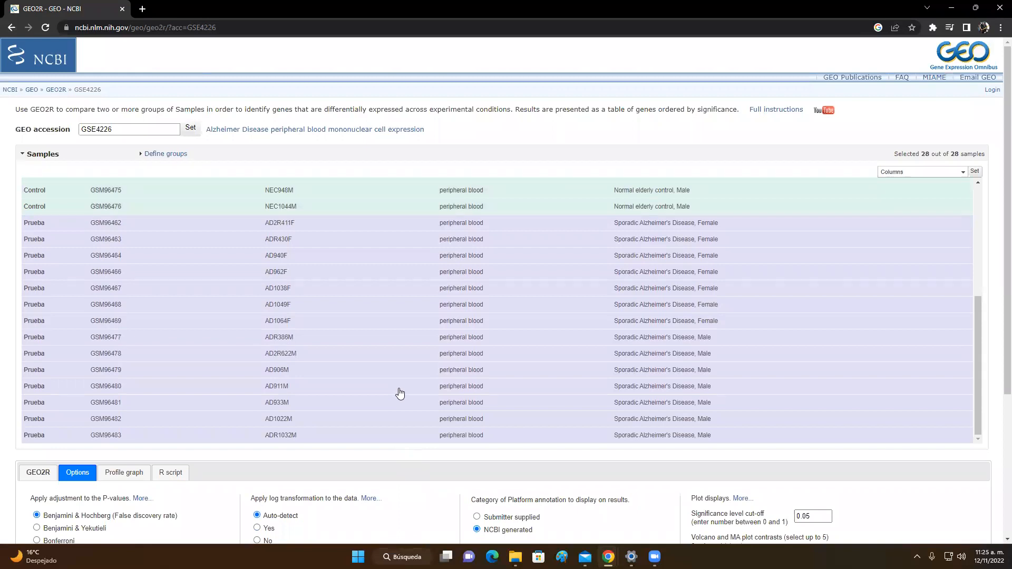
pyautogui.scroll(-3, 361, 350)
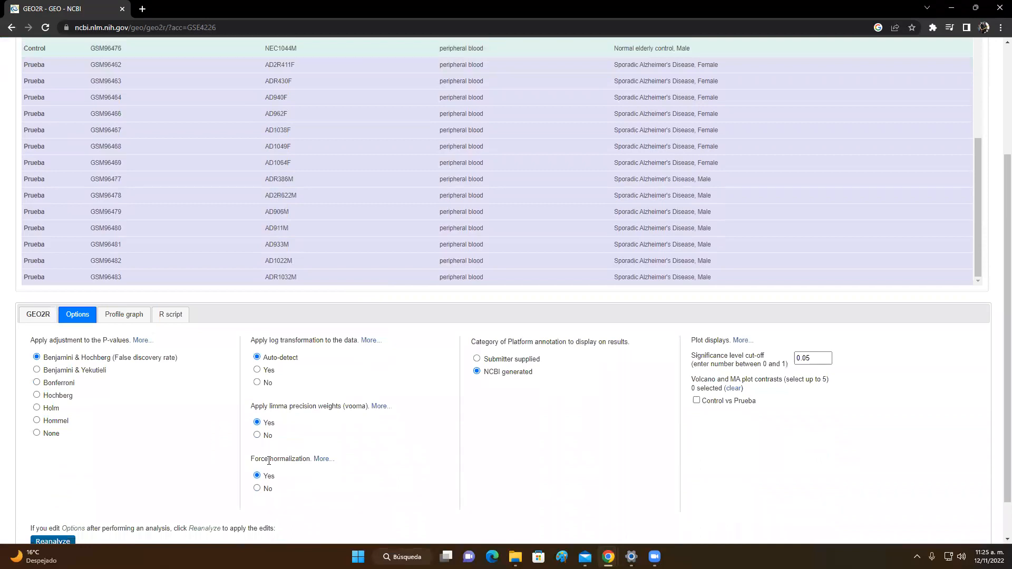
pyautogui.scroll(1, 368, 433)
pyautogui.scroll(-2, 368, 433)
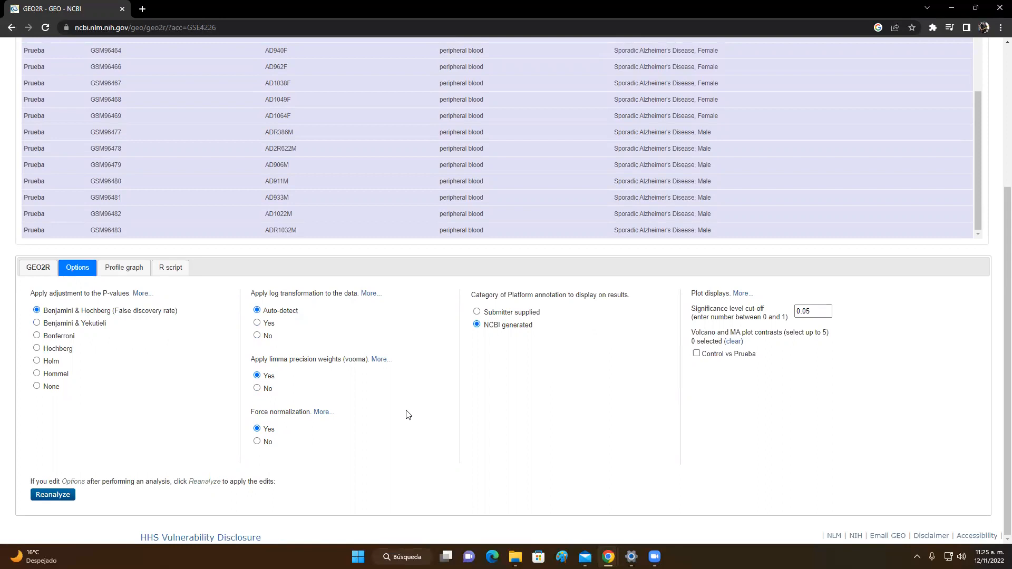
pyautogui.click(65, 499)
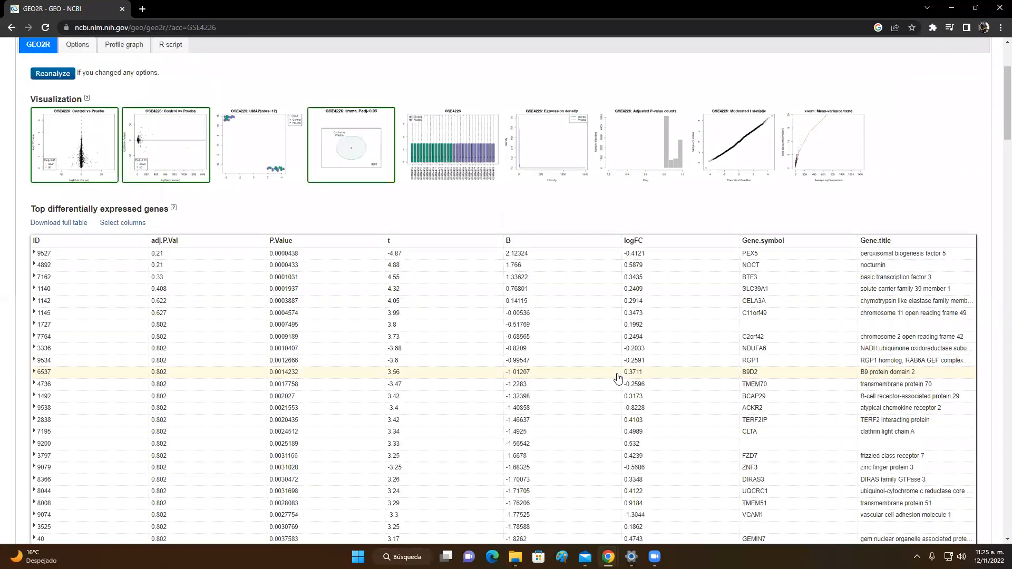
# Step: Examine the table of top differentially expressed genes and the visualization plots for Control vs Prueba
pyautogui.scroll(-1, 619, 378)
pyautogui.scroll(-1, 619, 376)
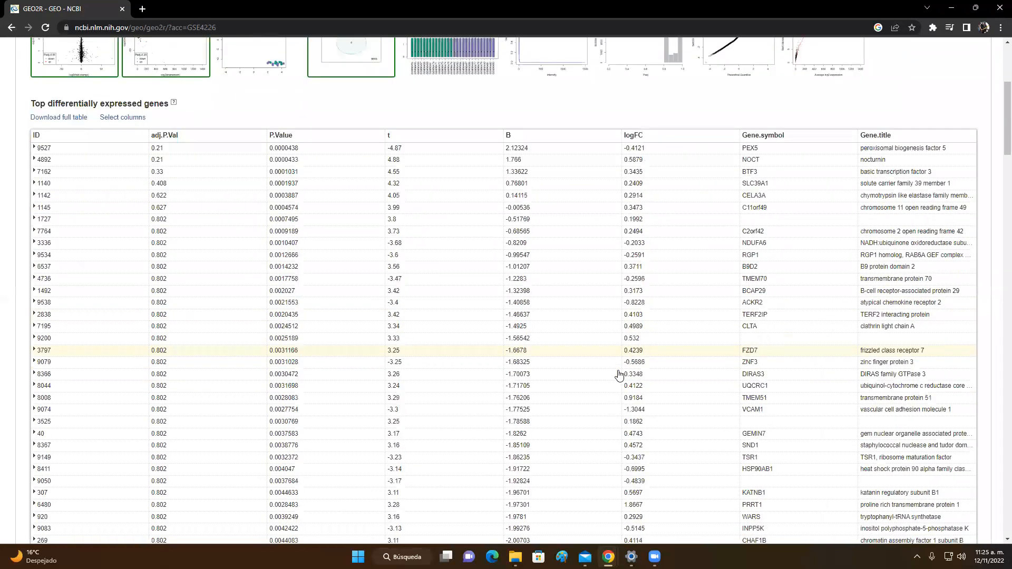
pyautogui.scroll(-4, 619, 375)
pyautogui.scroll(-2, 619, 374)
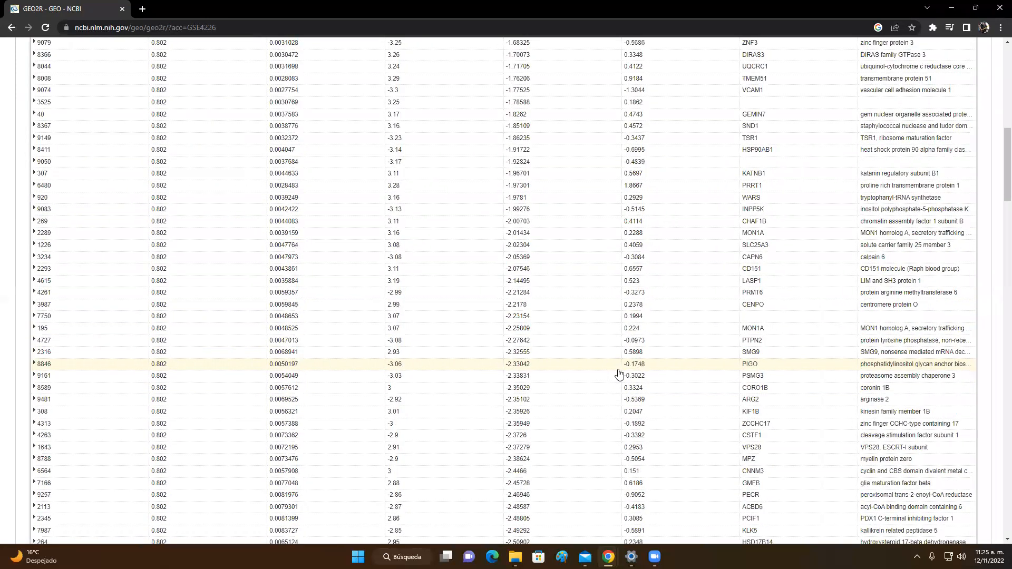
pyautogui.scroll(-2, 619, 374)
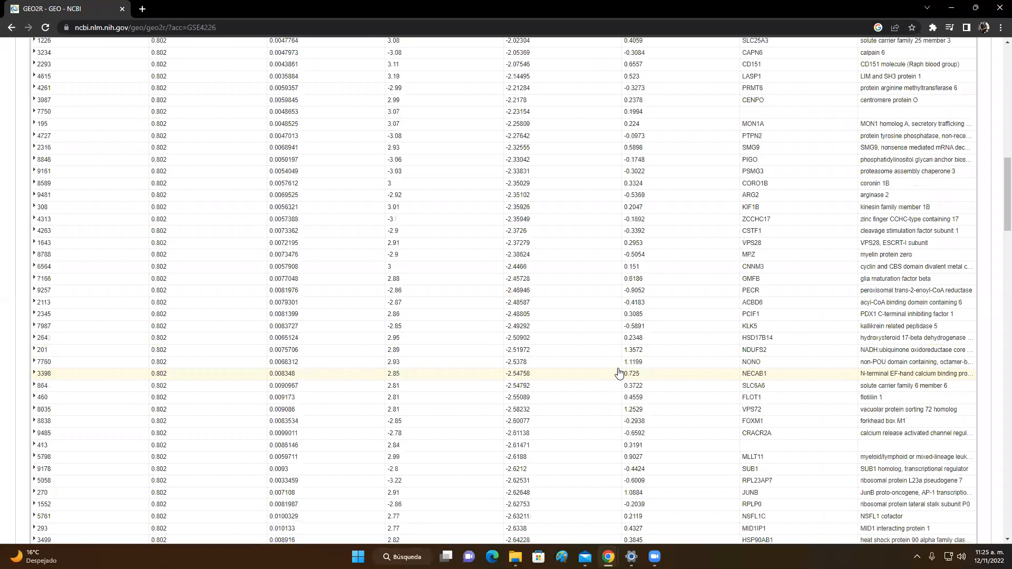
pyautogui.scroll(11, 620, 374)
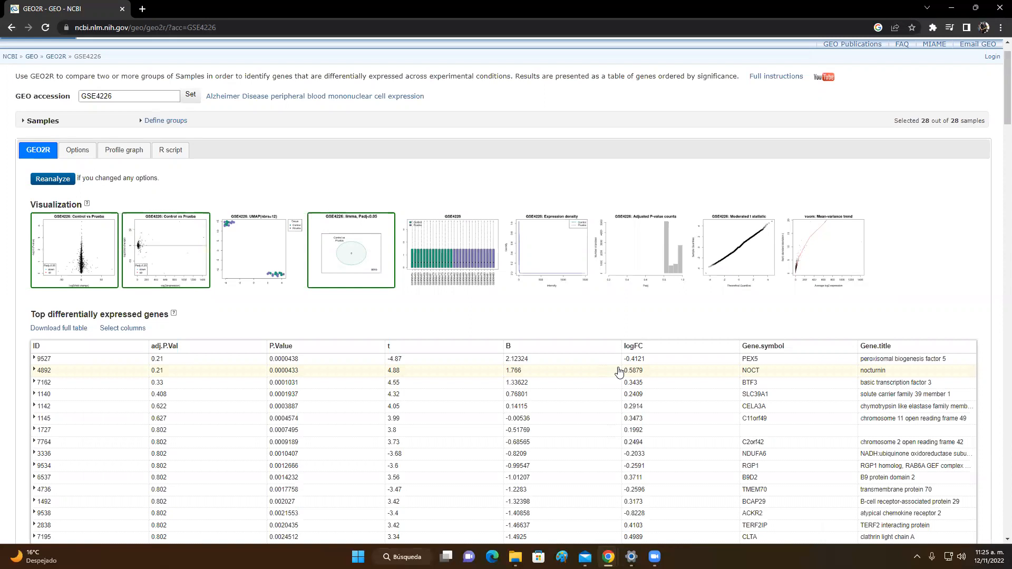
pyautogui.scroll(-1, 619, 373)
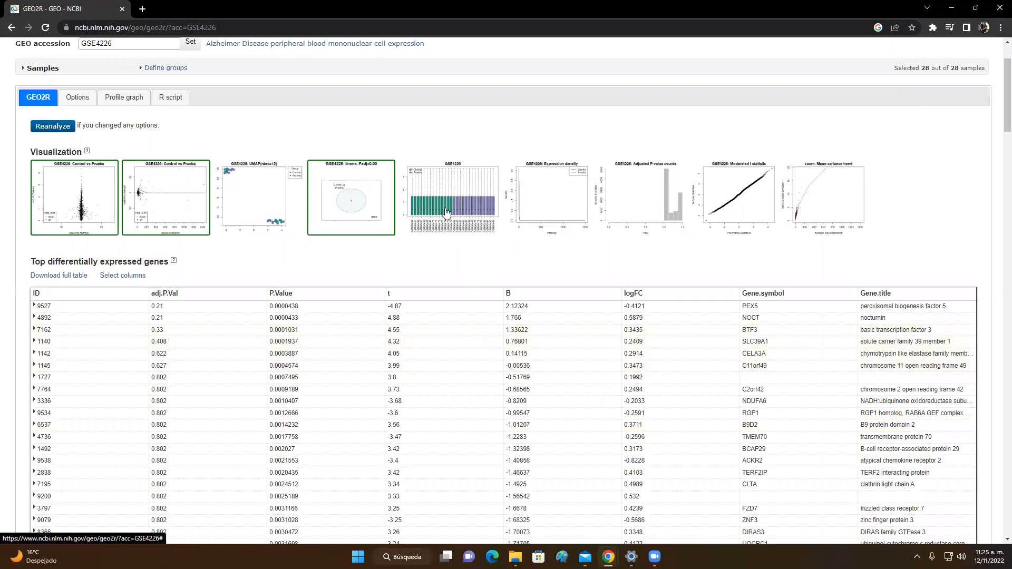
pyautogui.scroll(1, 475, 256)
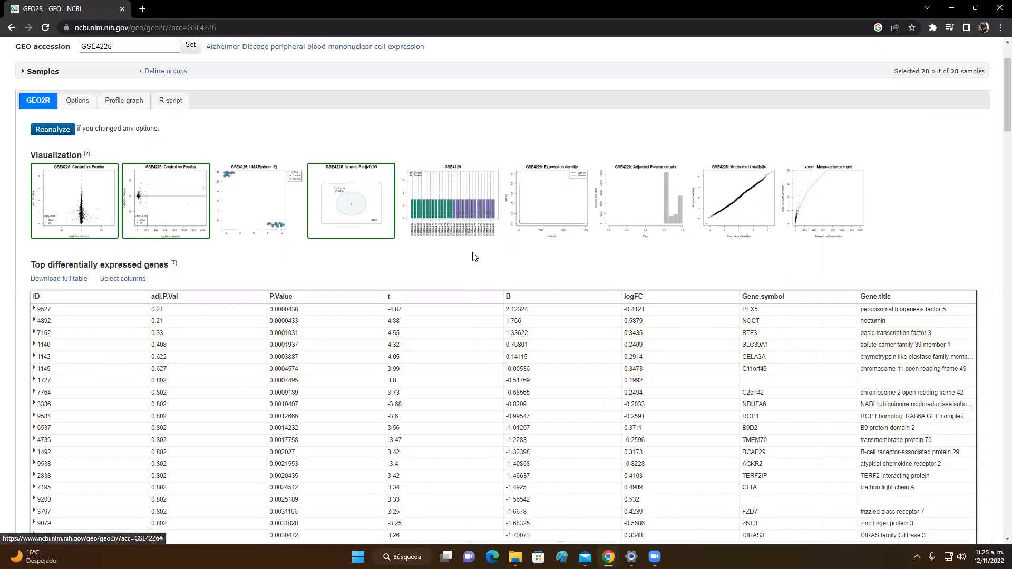
pyautogui.scroll(2, 474, 257)
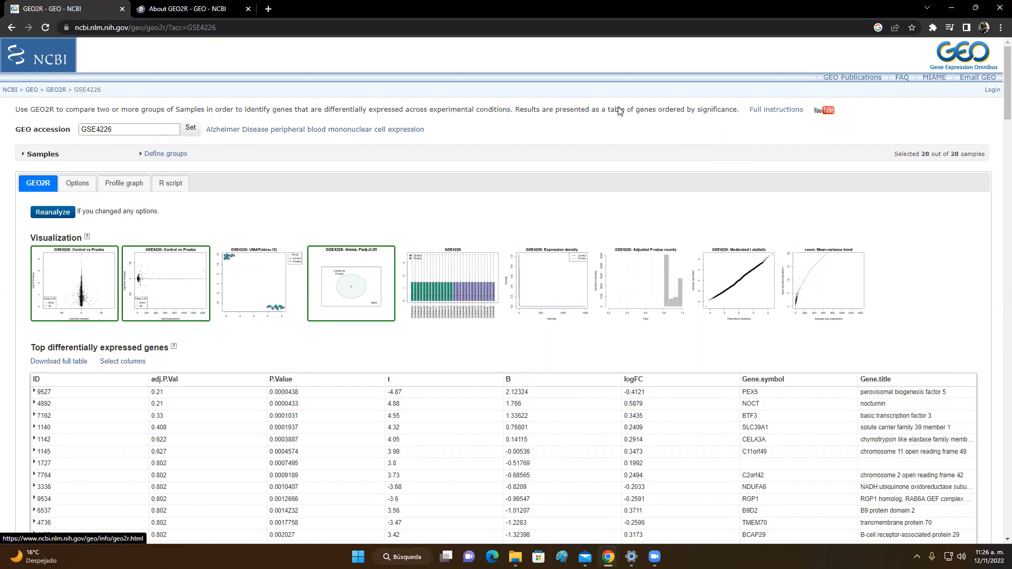
# Step: Review the About GEO2R instructions, covering the usage sections, the plot explanations, the tutorial video and the analysis options
pyautogui.click(198, 16)
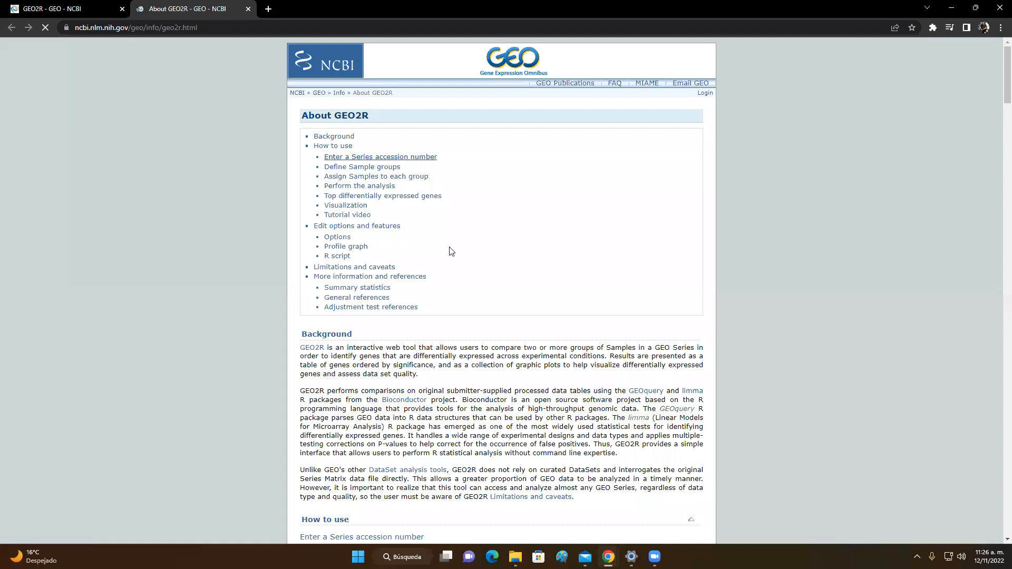
pyautogui.scroll(-2, 447, 242)
pyautogui.scroll(-3, 447, 239)
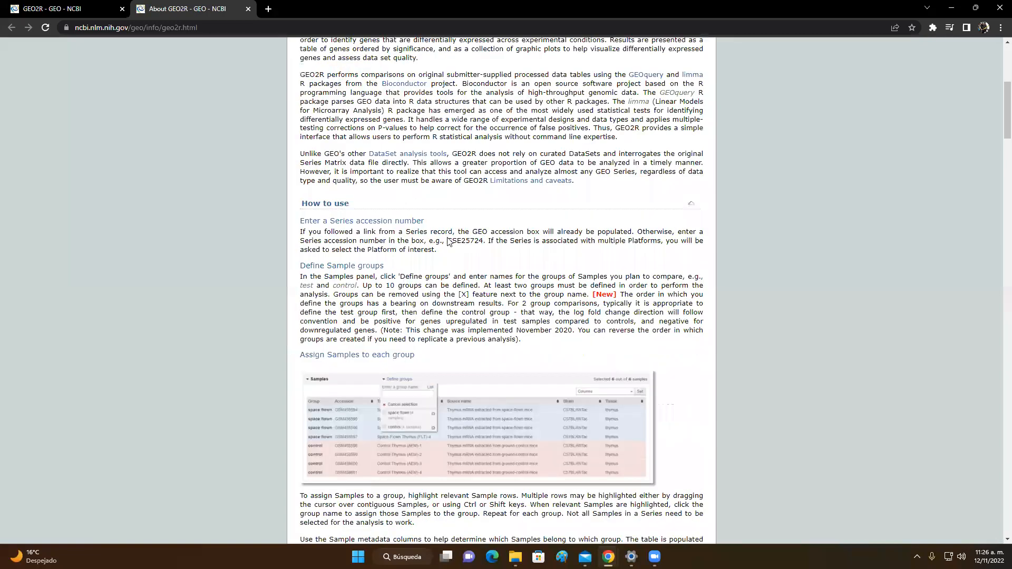
pyautogui.scroll(5, 449, 232)
pyautogui.scroll(-1, 481, 241)
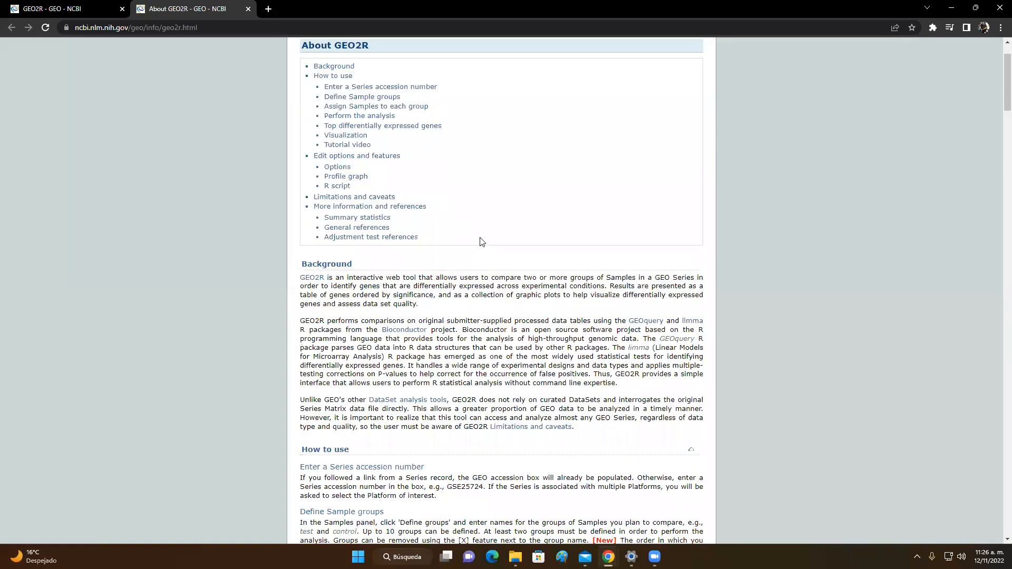
pyautogui.scroll(-4, 481, 241)
pyautogui.scroll(-4, 481, 242)
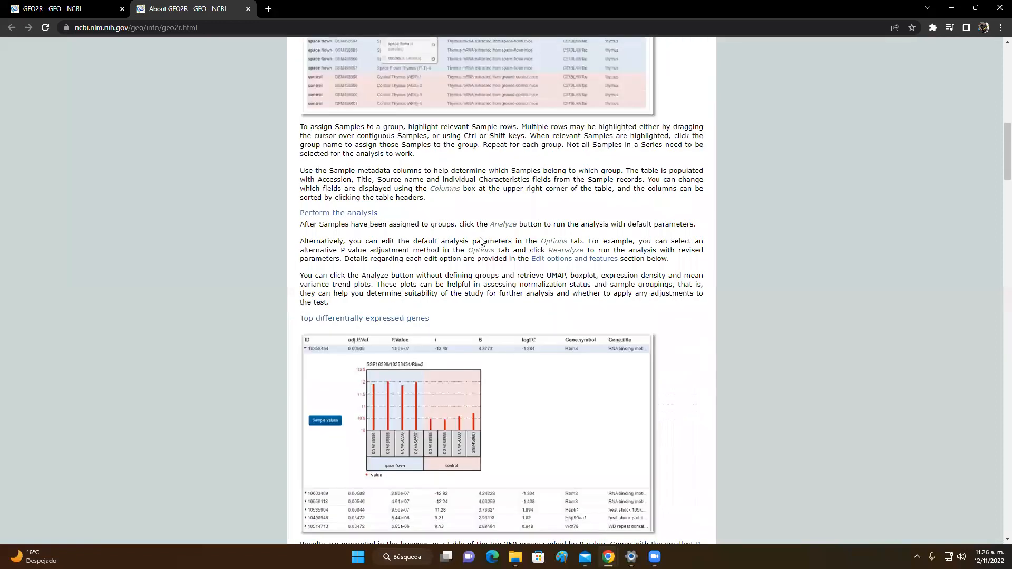
pyautogui.scroll(-14, 481, 242)
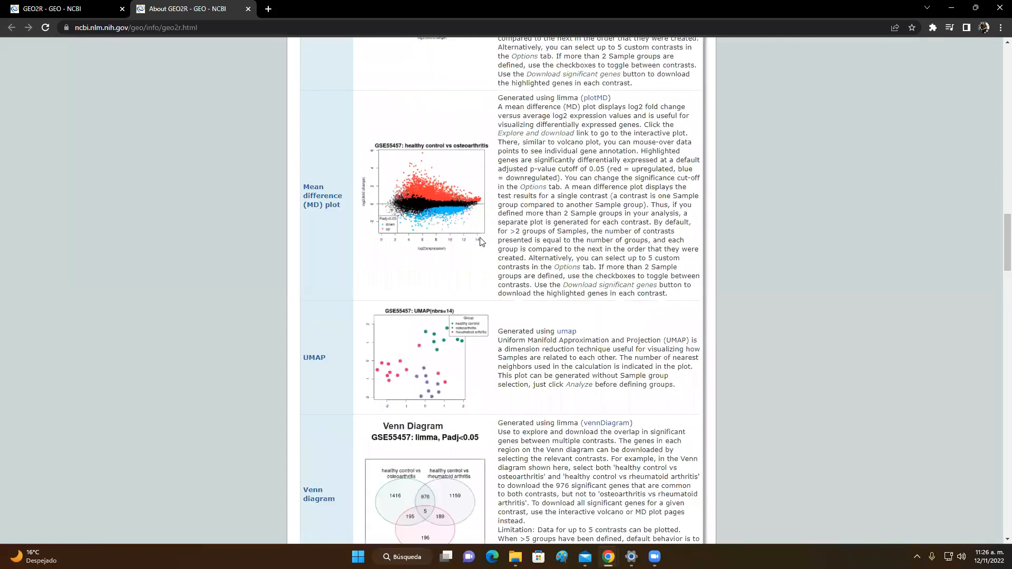
pyautogui.scroll(-5, 481, 242)
pyautogui.scroll(-5, 481, 242)
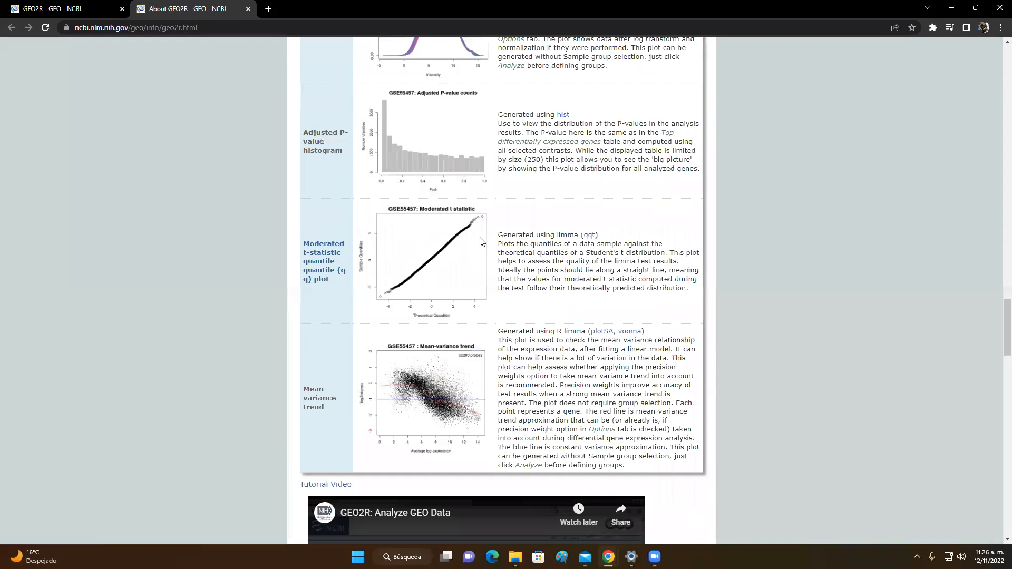
pyautogui.scroll(-5, 481, 242)
pyautogui.scroll(-1, 462, 226)
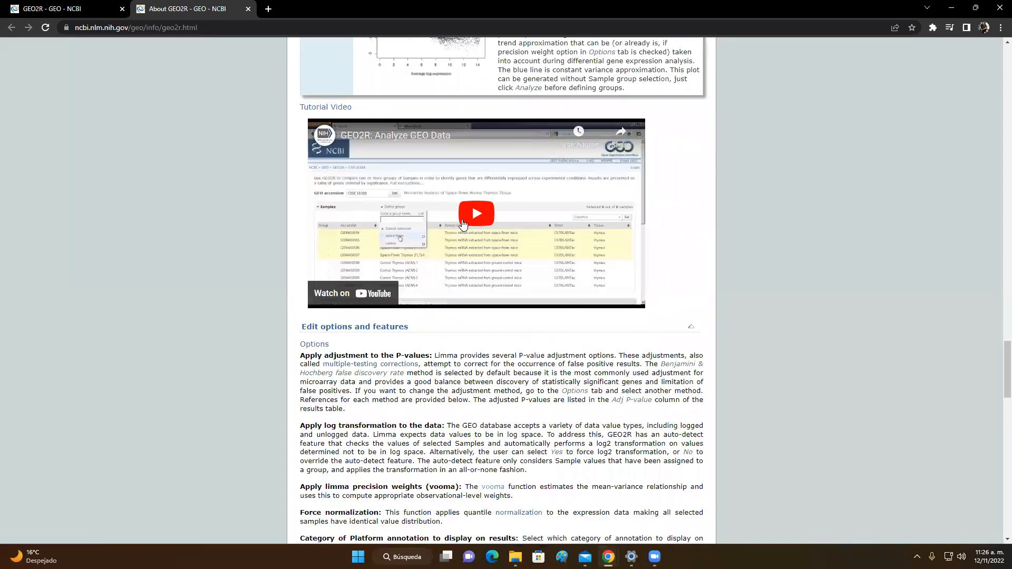
# Step: Return to the GSE4226 results and examine the boxplot of the Control and Prueba samples
pyautogui.click(70, 10)
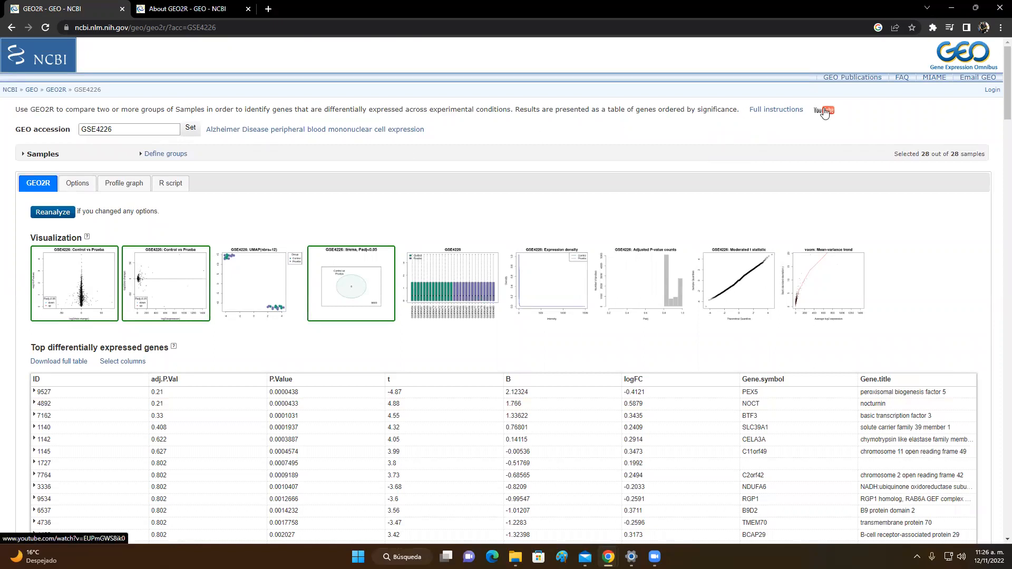
pyautogui.scroll(-2, 624, 172)
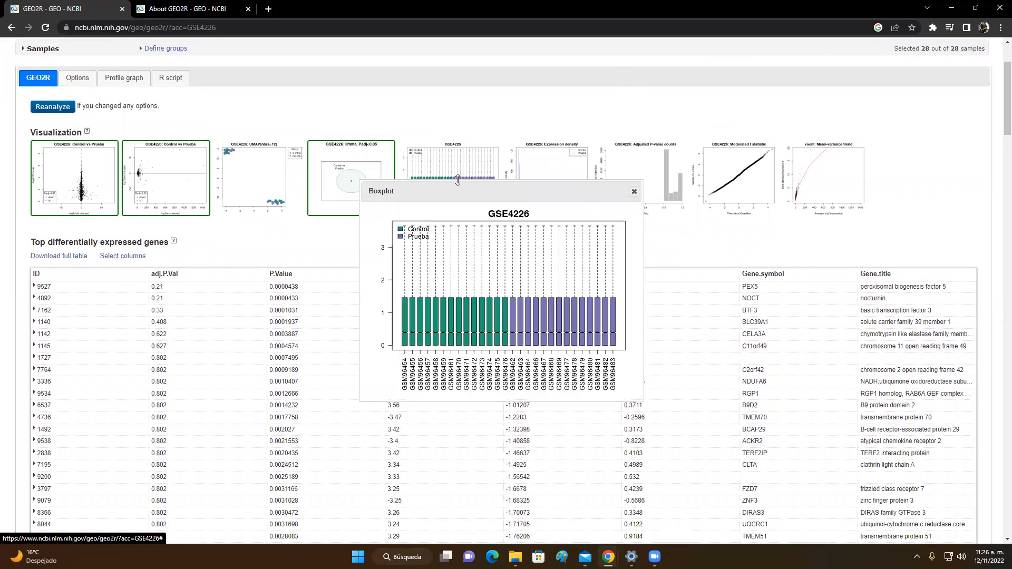
pyautogui.click(459, 185)
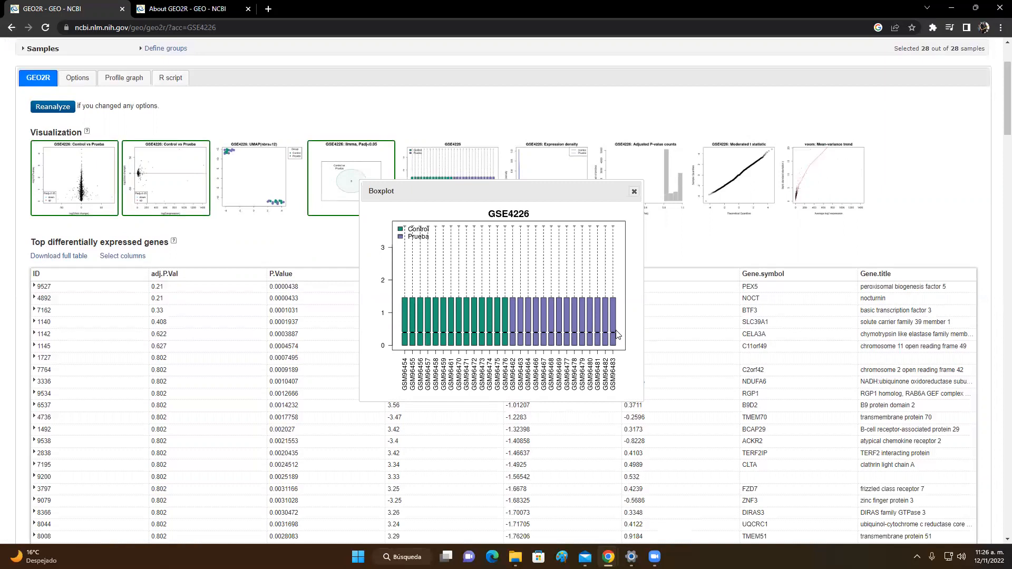
pyautogui.click(634, 191)
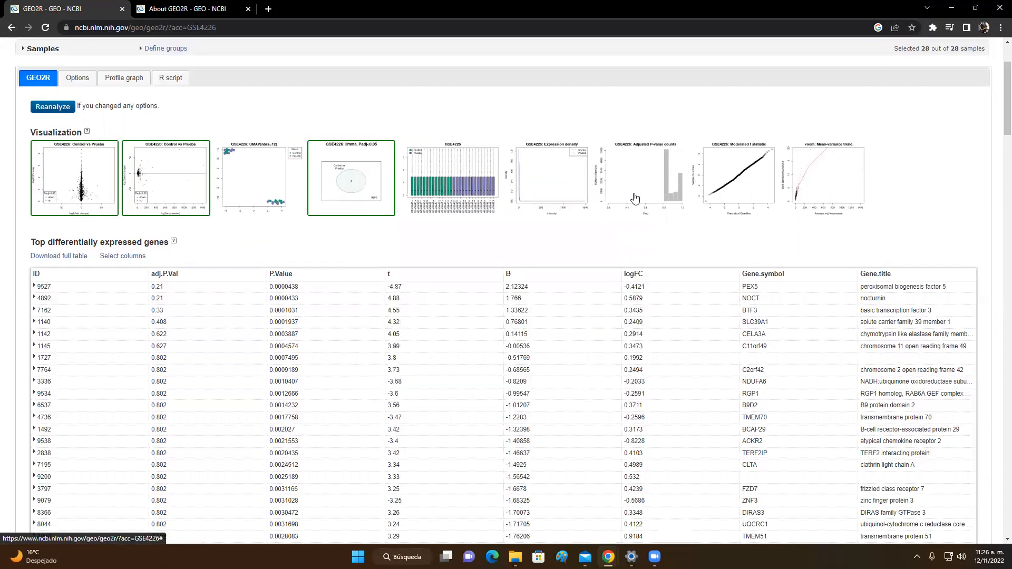
# Step: Examine the volcano plot and the mean-difference plot for Control vs Prueba
pyautogui.click(89, 193)
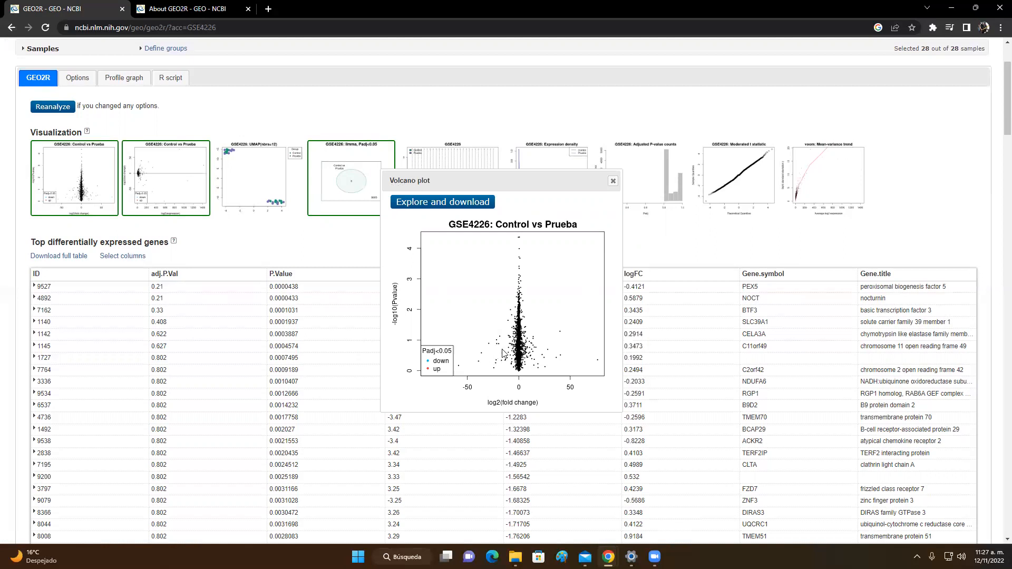
pyautogui.click(612, 181)
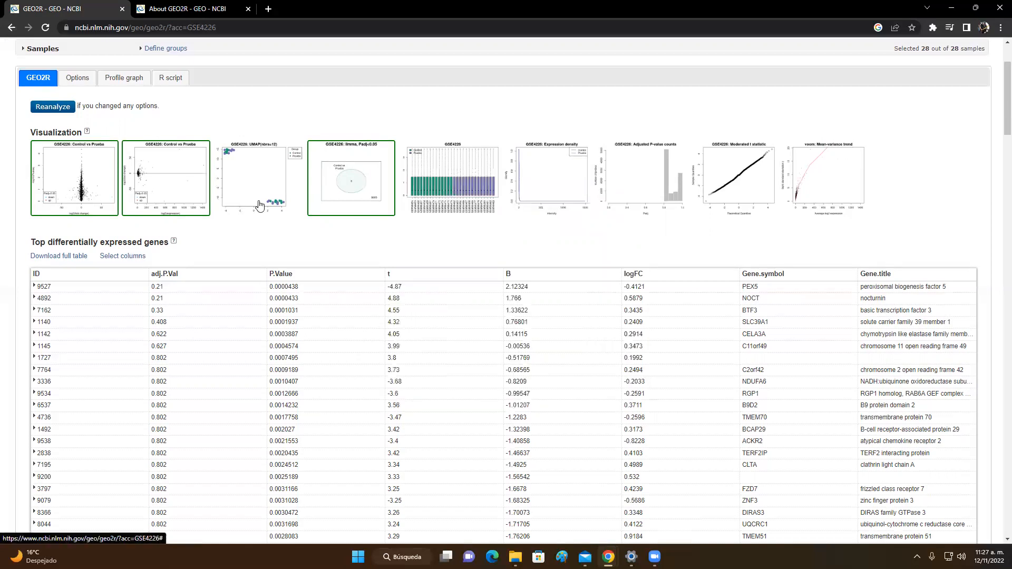
pyautogui.click(186, 180)
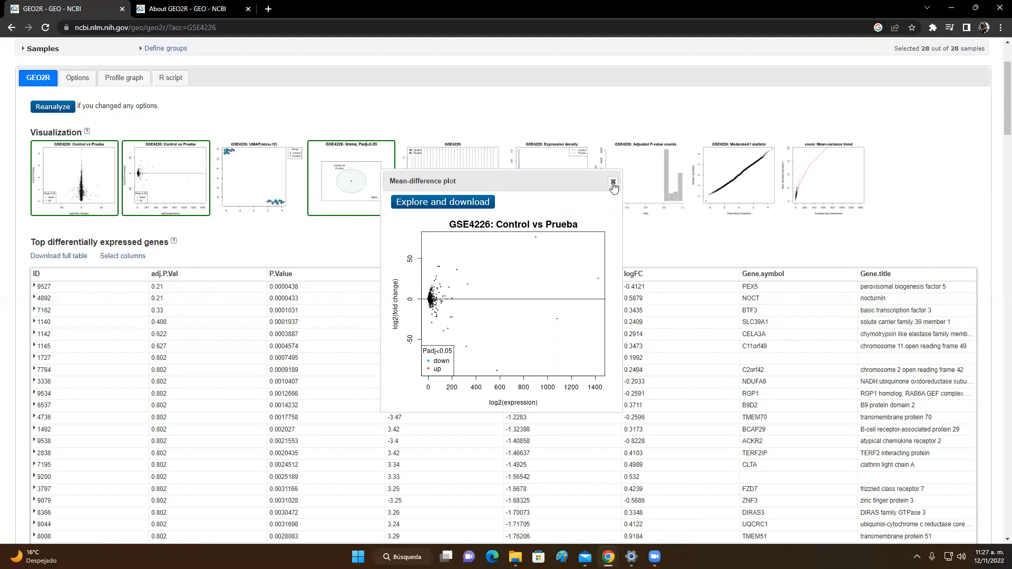
pyautogui.click(613, 181)
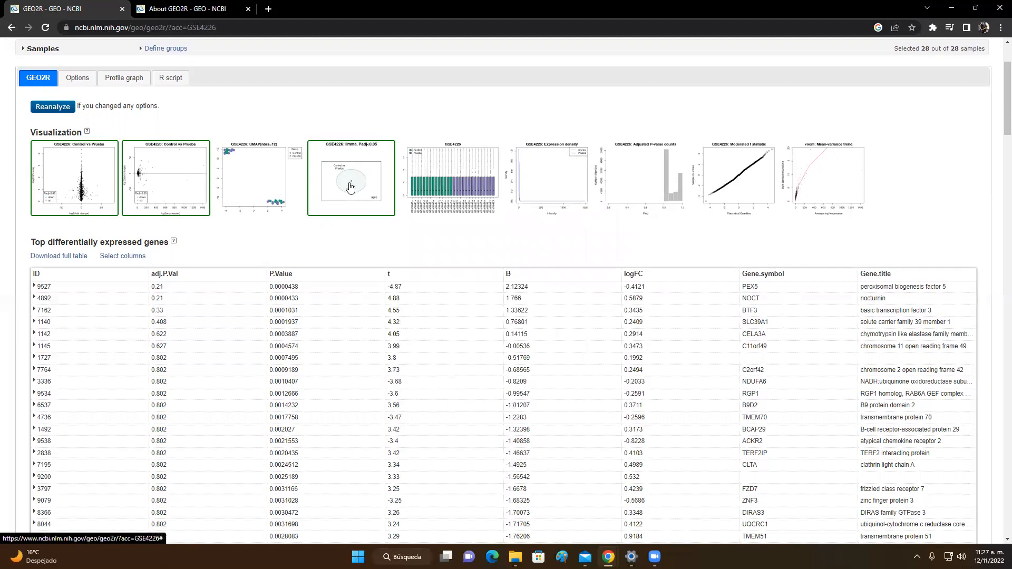
# Step: Reopen the boxplot, check the available options for saving its image, and close it
pyautogui.click(433, 186)
pyautogui.rightClick(442, 269)
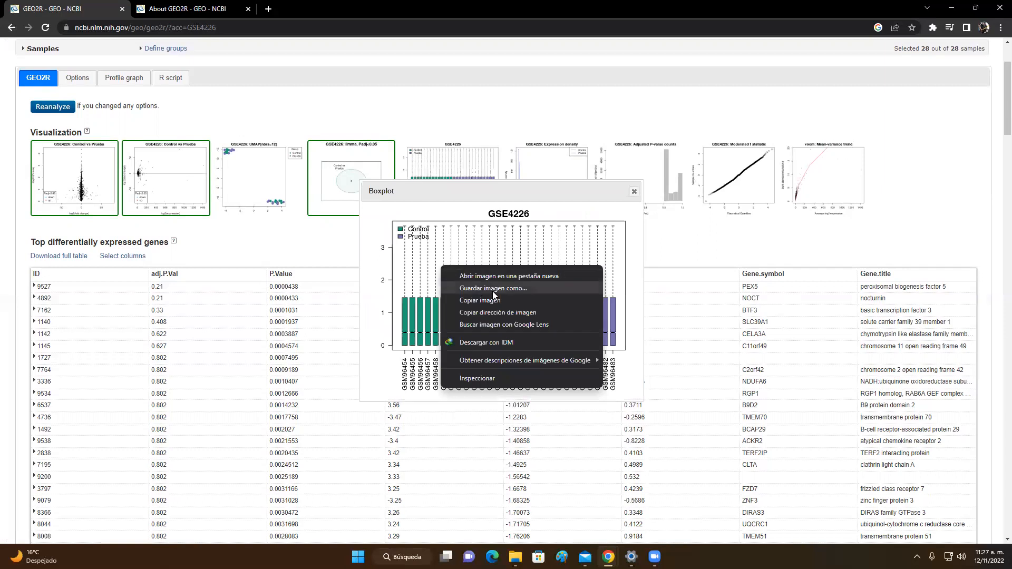
pyautogui.click(606, 204)
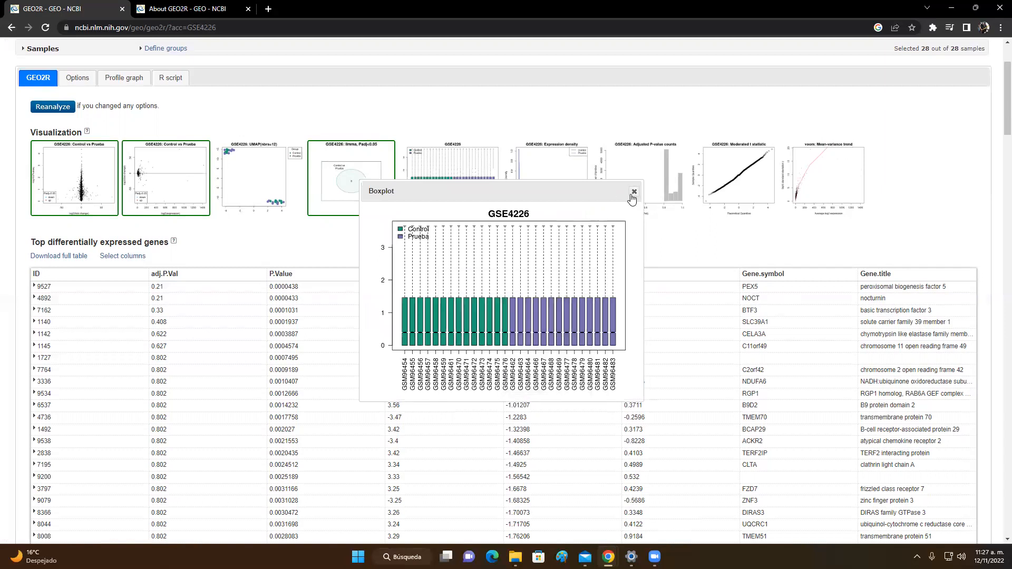
pyautogui.click(635, 192)
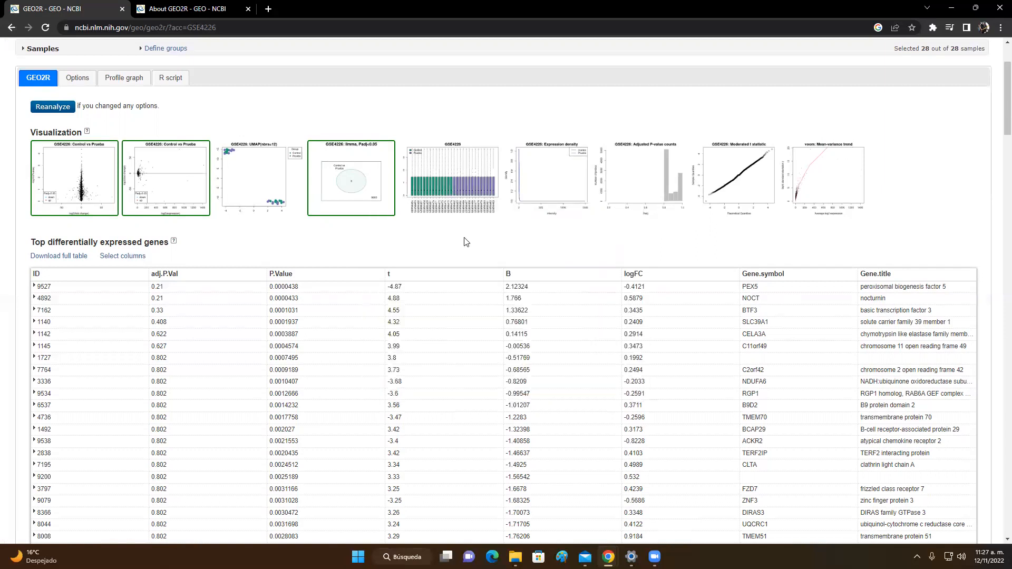
# Step: Download the full table of top differentially expressed genes for GSE4226
pyautogui.scroll(-1, 448, 233)
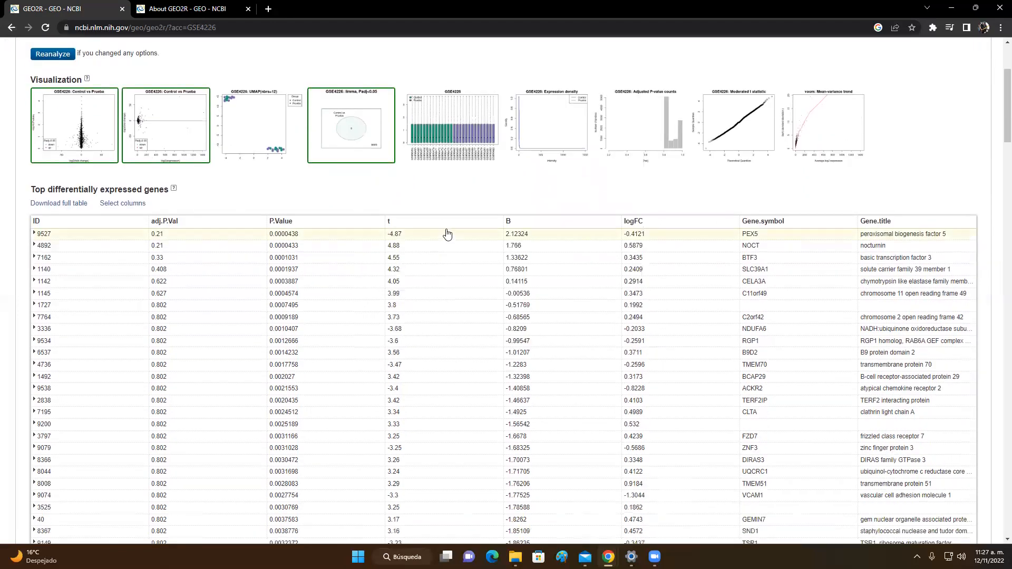
pyautogui.scroll(-2, 448, 234)
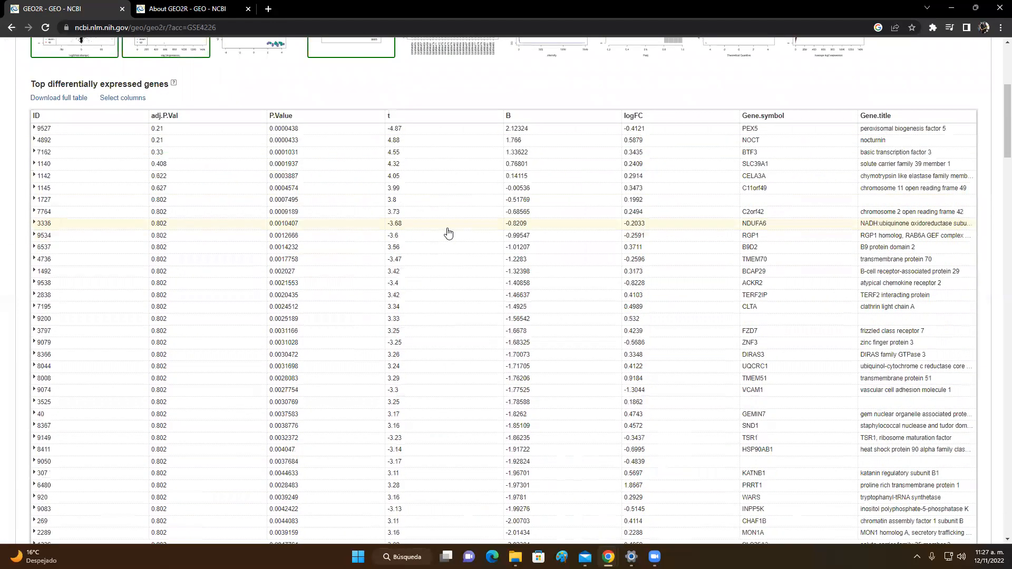
pyautogui.scroll(-5, 448, 233)
pyautogui.scroll(9, 449, 233)
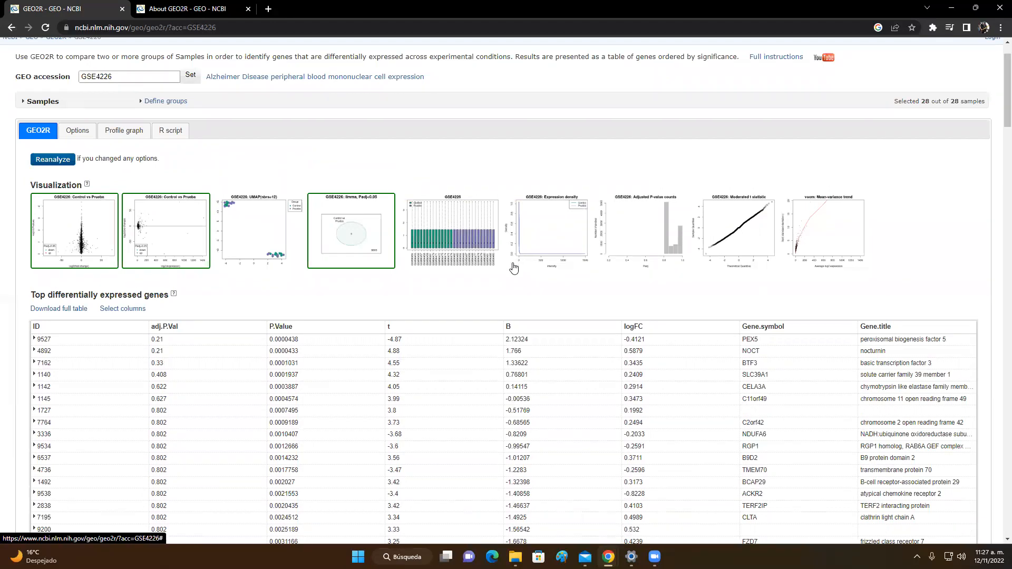
pyautogui.scroll(-1, 494, 291)
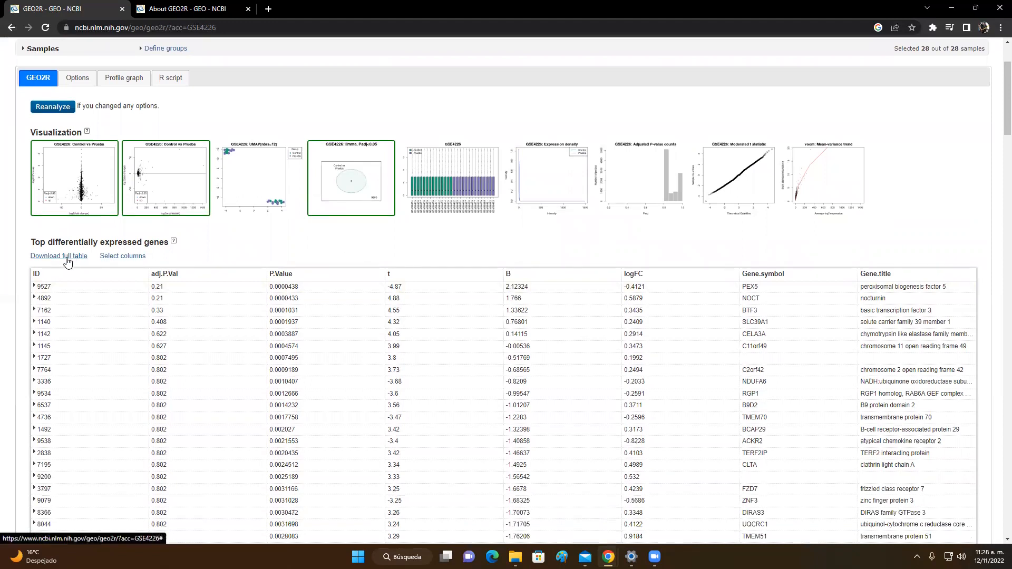
pyautogui.scroll(-2, 71, 261)
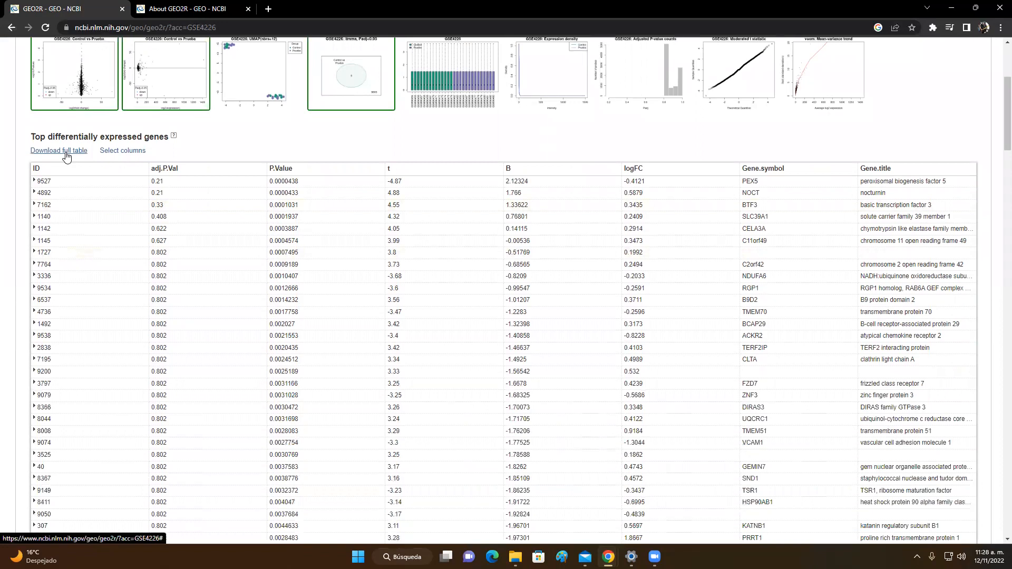
pyautogui.click(68, 156)
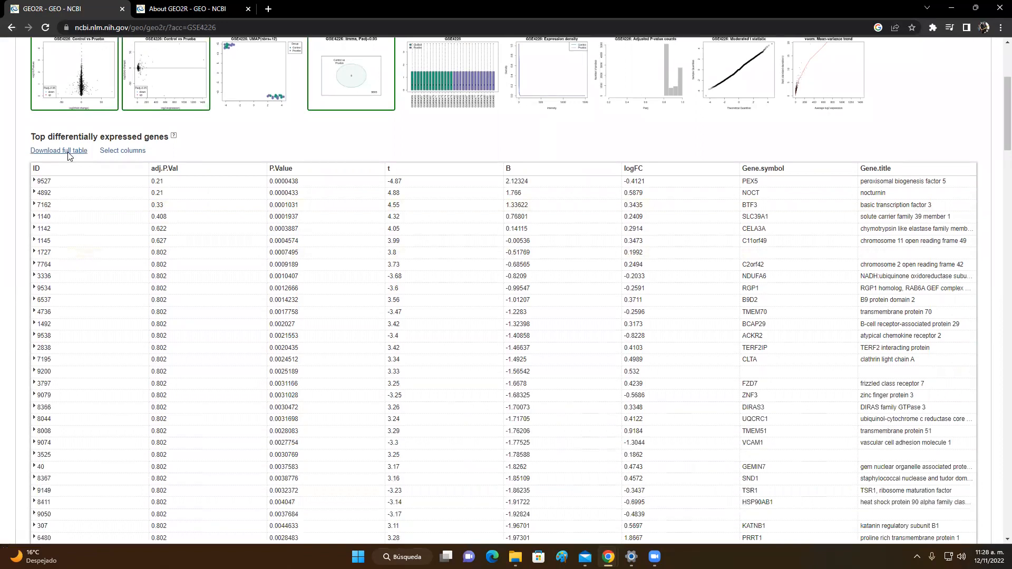
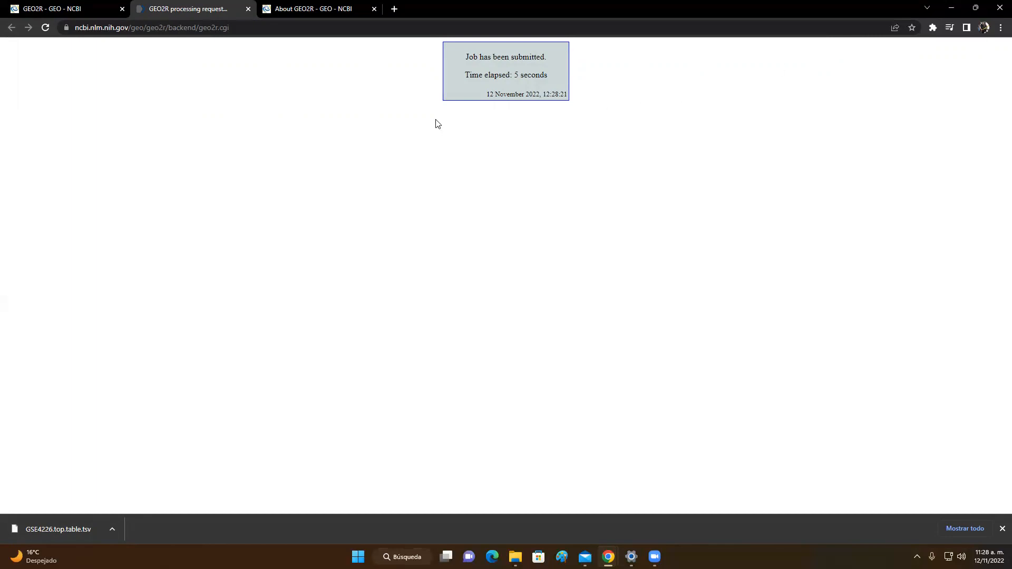
# Step: Minimize the browser, switch to Excel with a blank workbook, and maximize its window
pyautogui.click(951, 11)
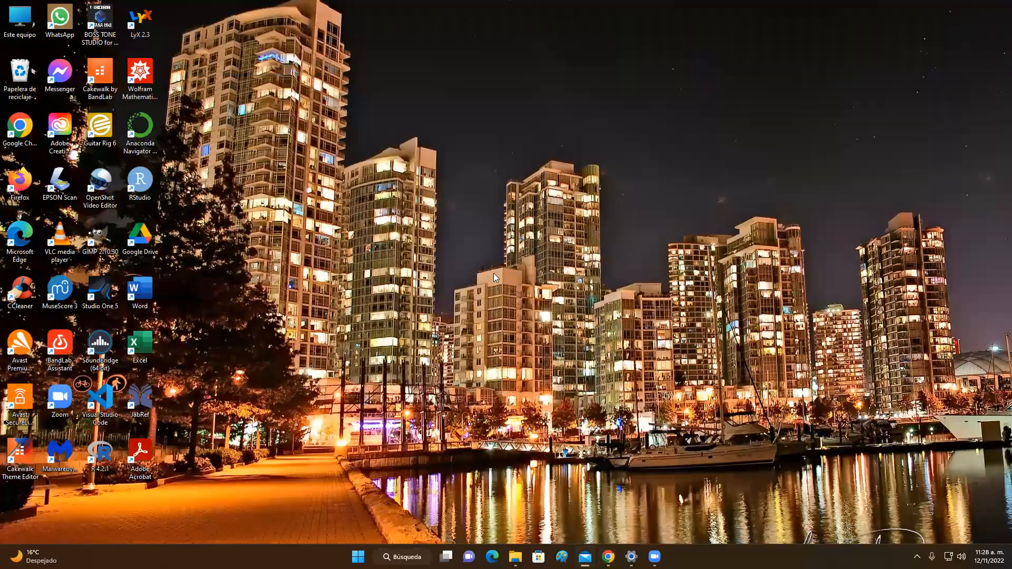
pyautogui.doubleClick(146, 338)
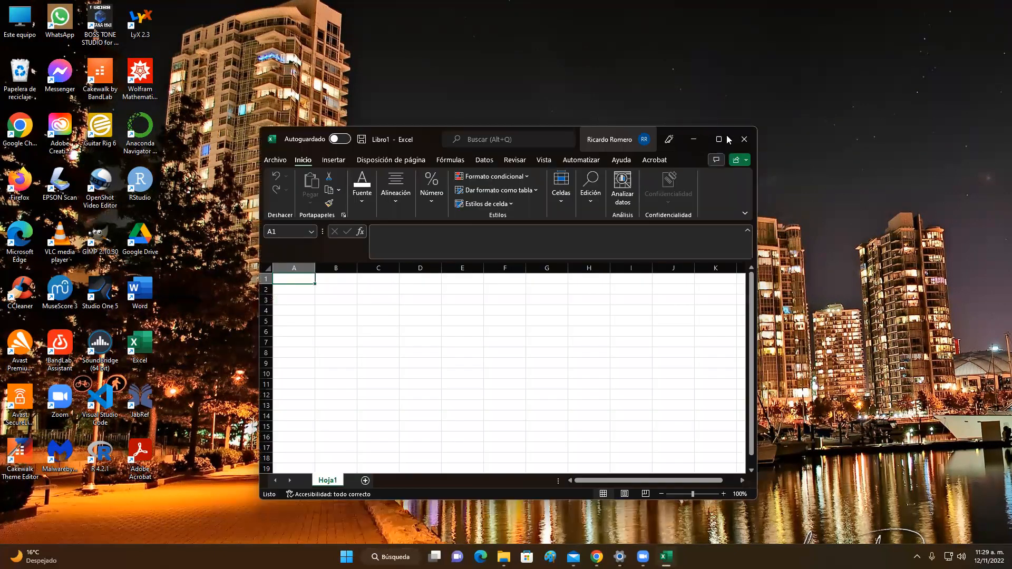
pyautogui.click(724, 138)
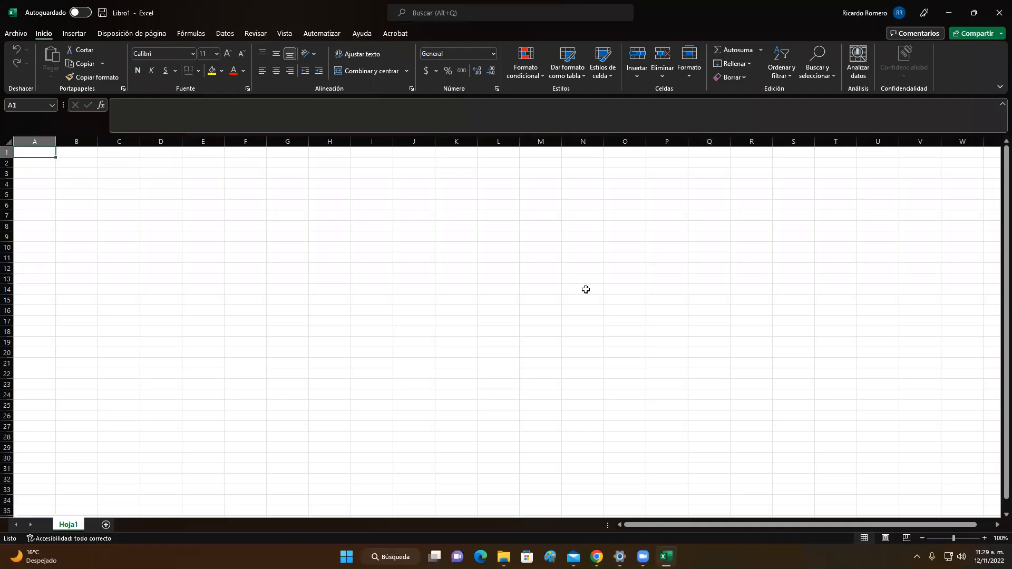
# Step: Start a text/CSV data import and list all file types in the Descargas folder to find the GSE4226 table
pyautogui.click(226, 35)
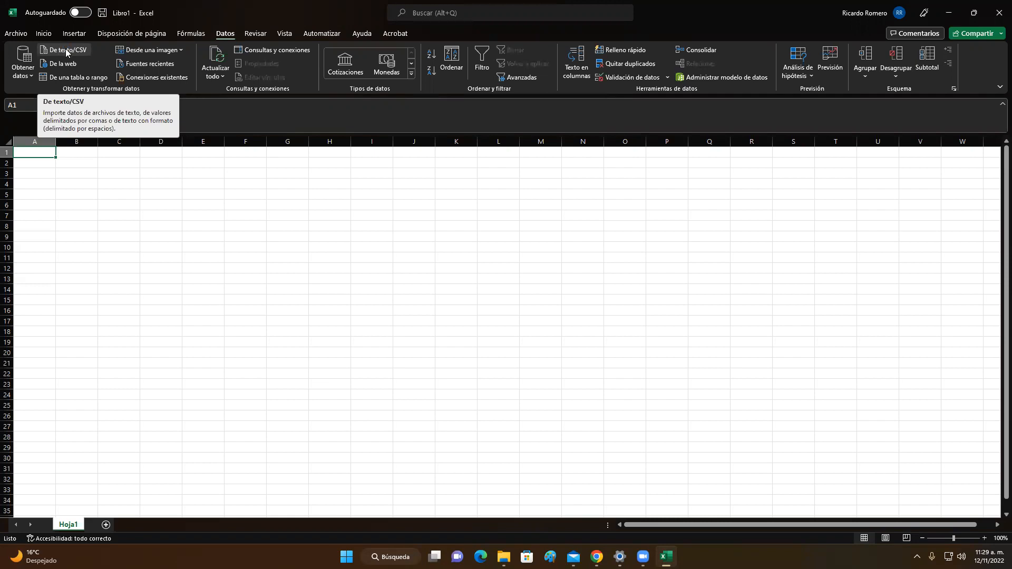
pyautogui.click(65, 50)
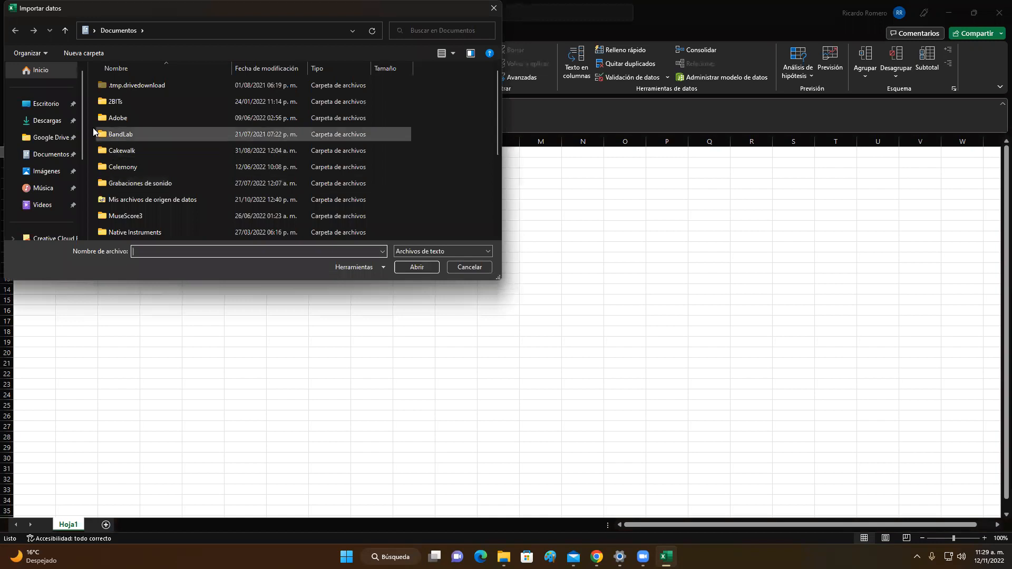
pyautogui.click(42, 121)
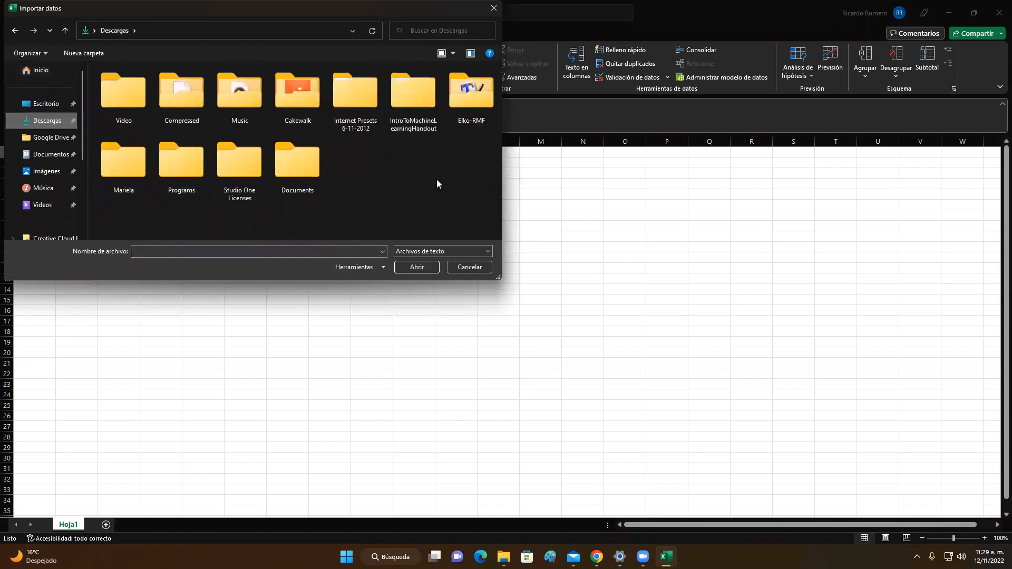
pyautogui.click(452, 250)
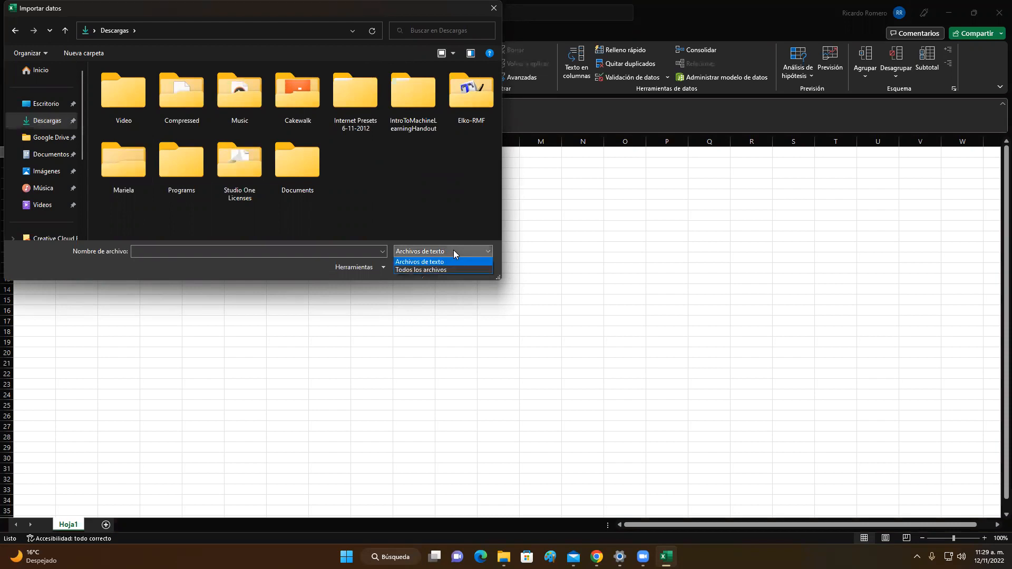
pyautogui.click(448, 270)
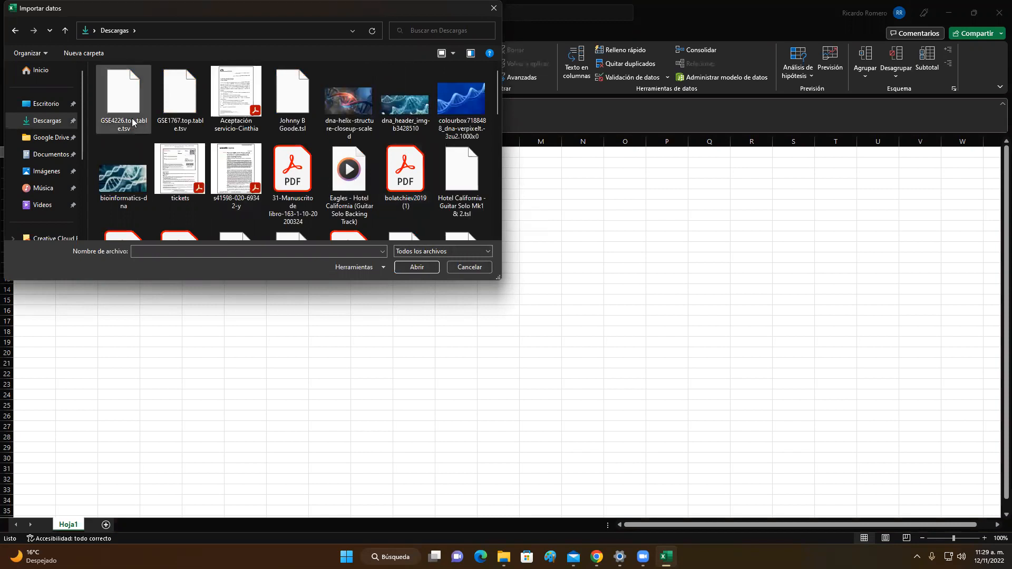
pyautogui.scroll(-1, 133, 123)
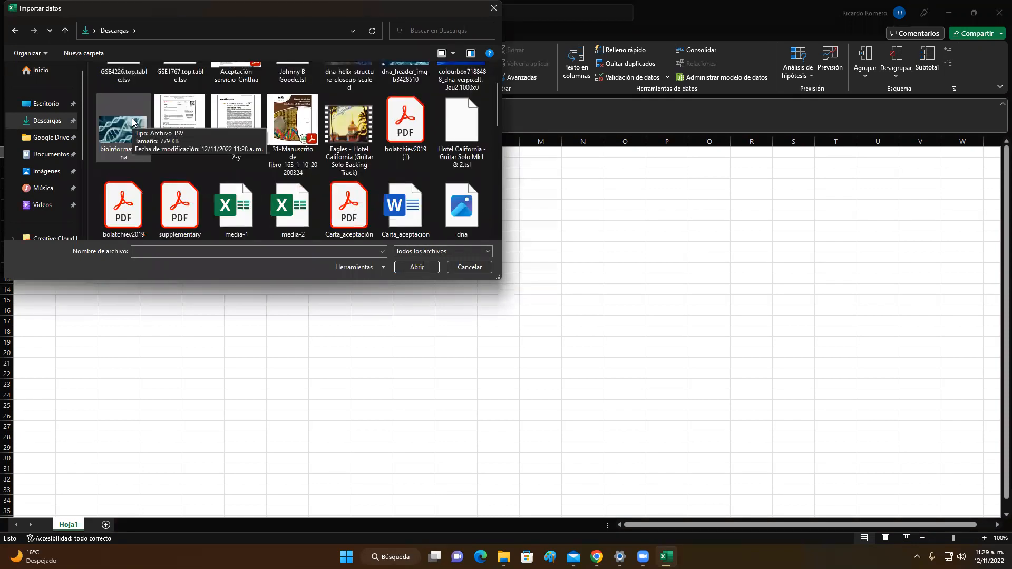
pyautogui.scroll(-3, 133, 122)
pyautogui.scroll(4, 133, 123)
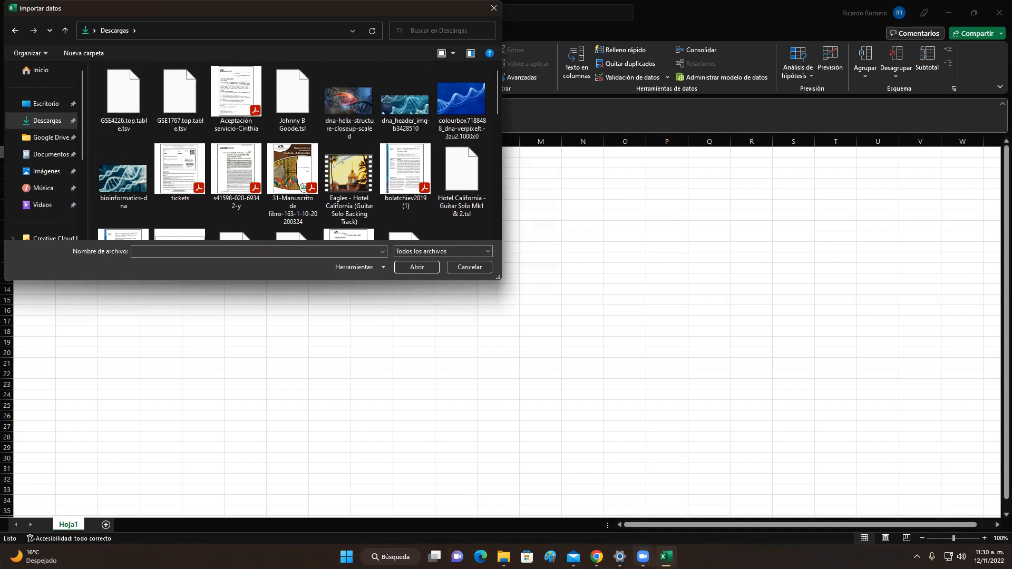
# Step: Switch to the GEO2R results page in Chrome, check the dataset's accession number, and return to Excel's import dialog
pyautogui.moveTo(597, 557)
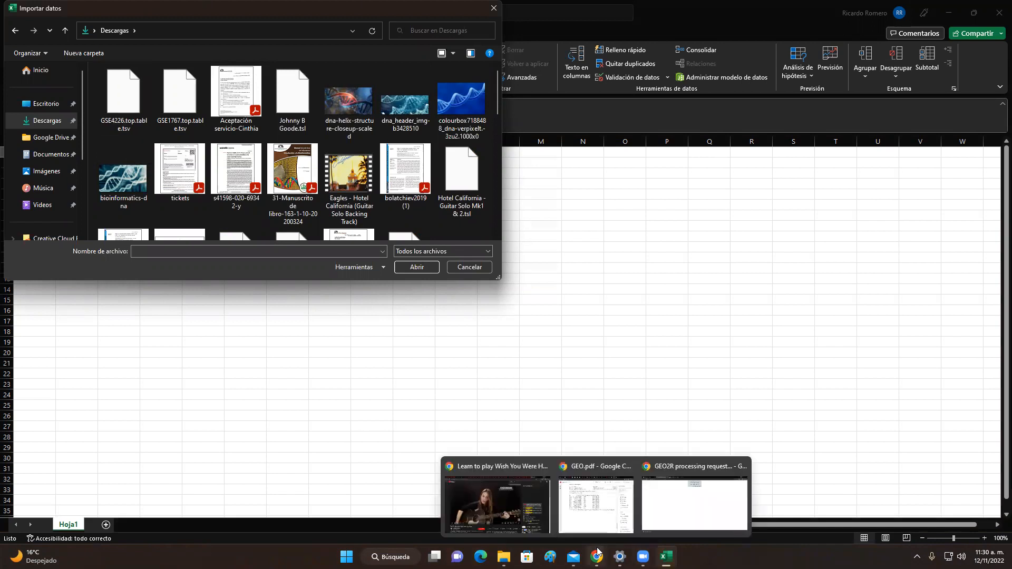
pyautogui.click(682, 495)
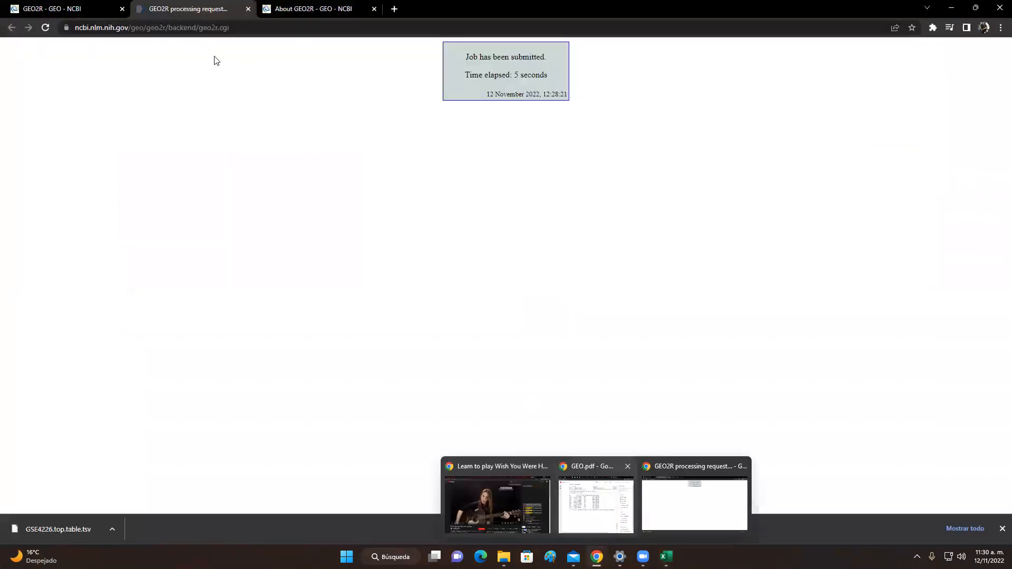
pyautogui.click(98, 8)
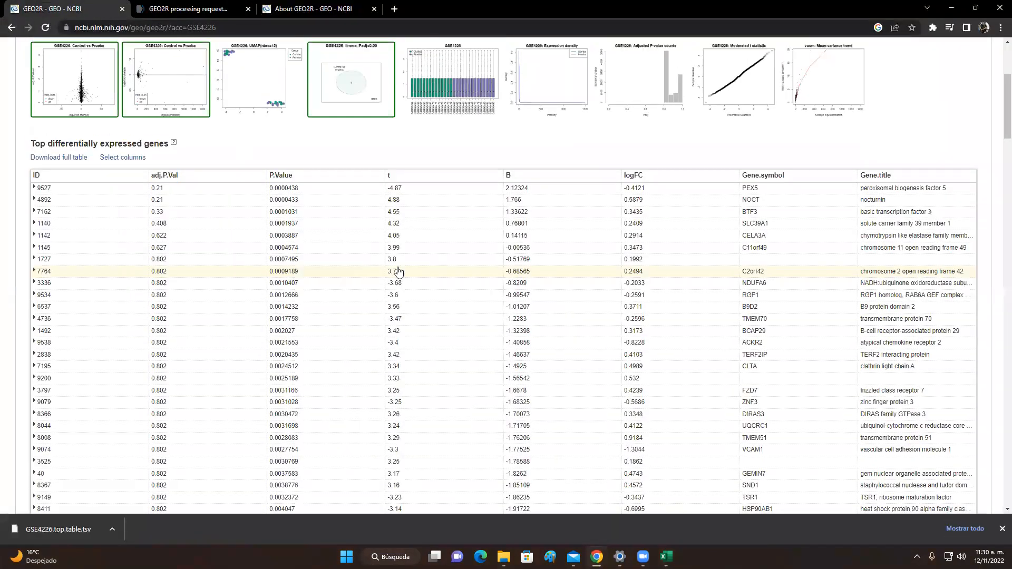
pyautogui.scroll(4, 270, 151)
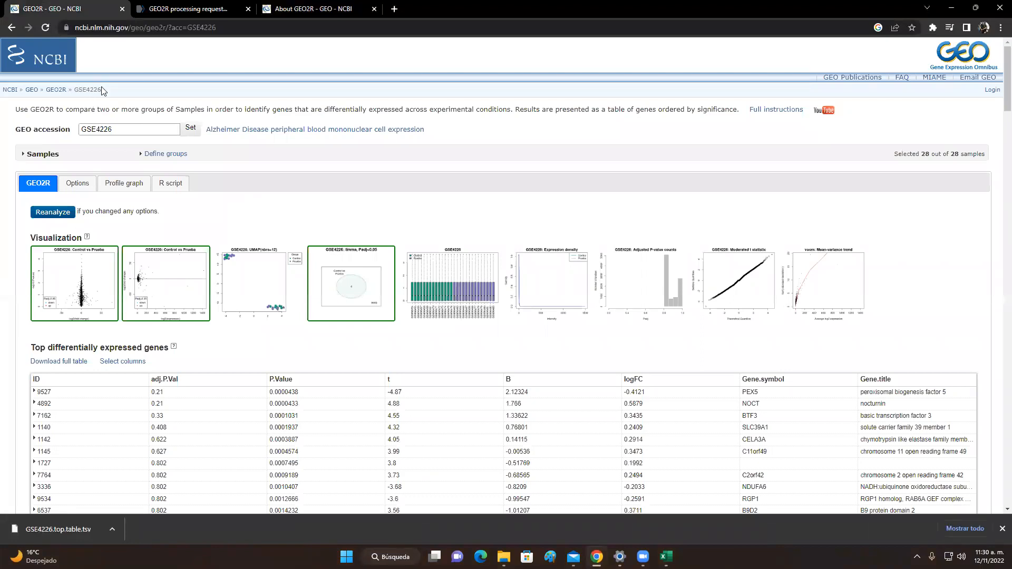
pyautogui.click(952, 13)
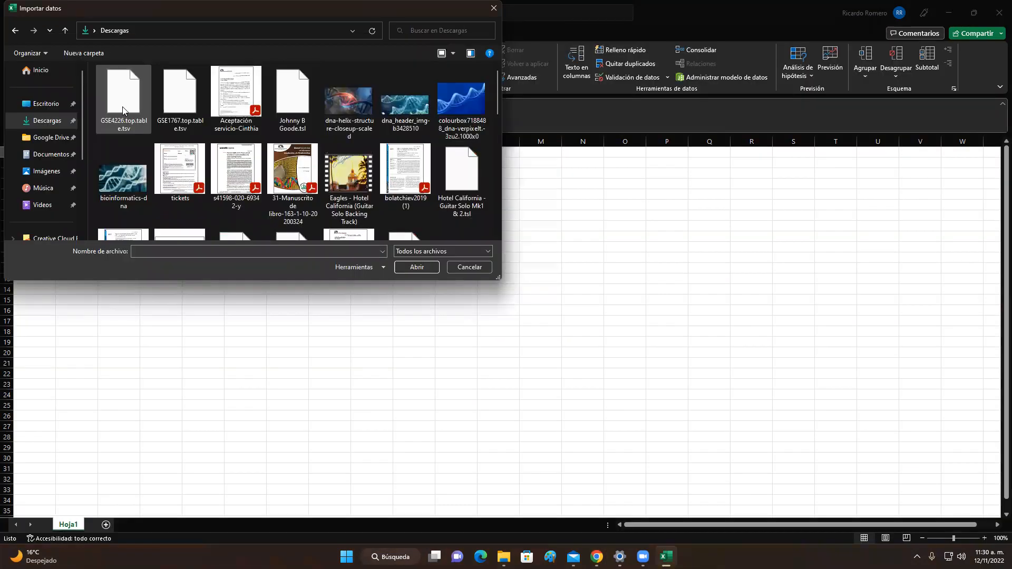
# Step: Import GSE4226.top.table.tsv as tab-delimited data, load it into a new sheet, and close the queries and connections pane
pyautogui.click(123, 110)
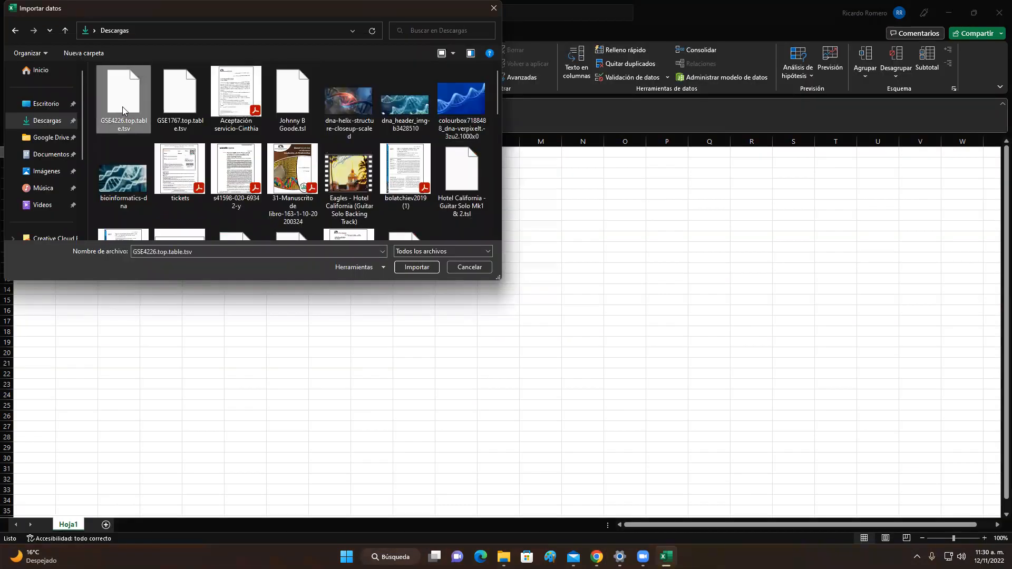
pyautogui.click(420, 268)
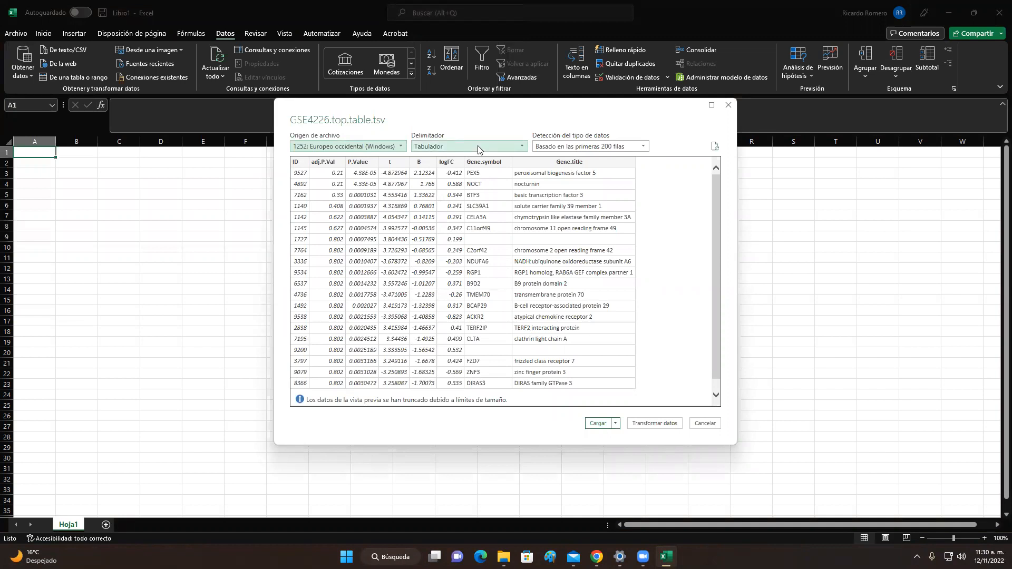
pyautogui.click(599, 428)
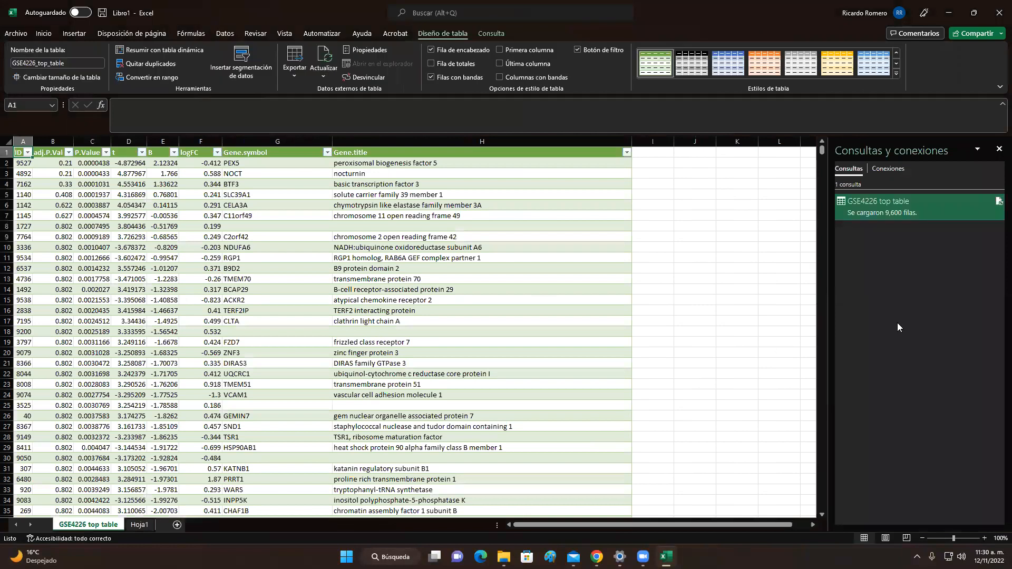
pyautogui.click(999, 149)
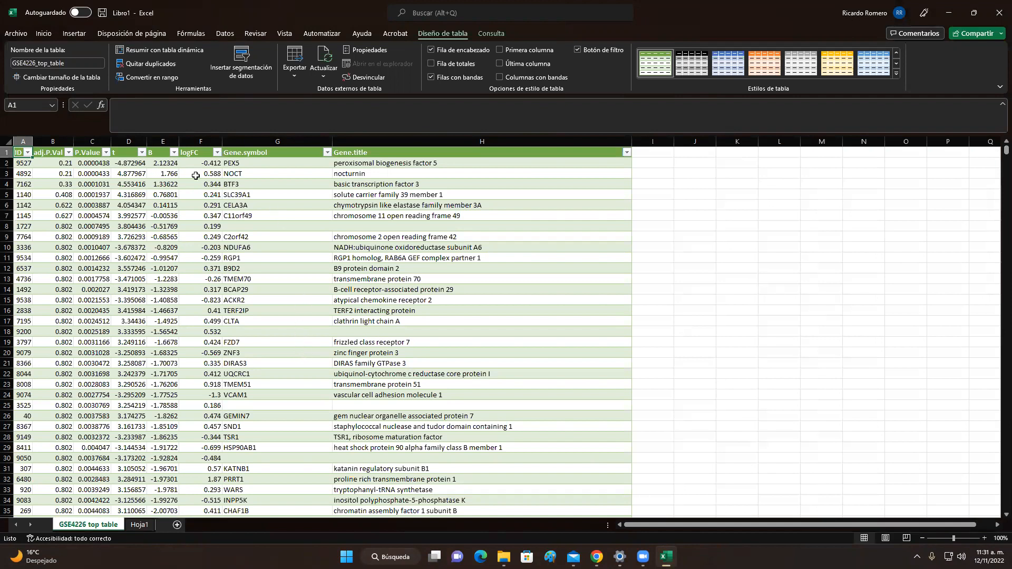
# Step: Sort the imported gene table by P.Value in ascending order
pyautogui.click(92, 154)
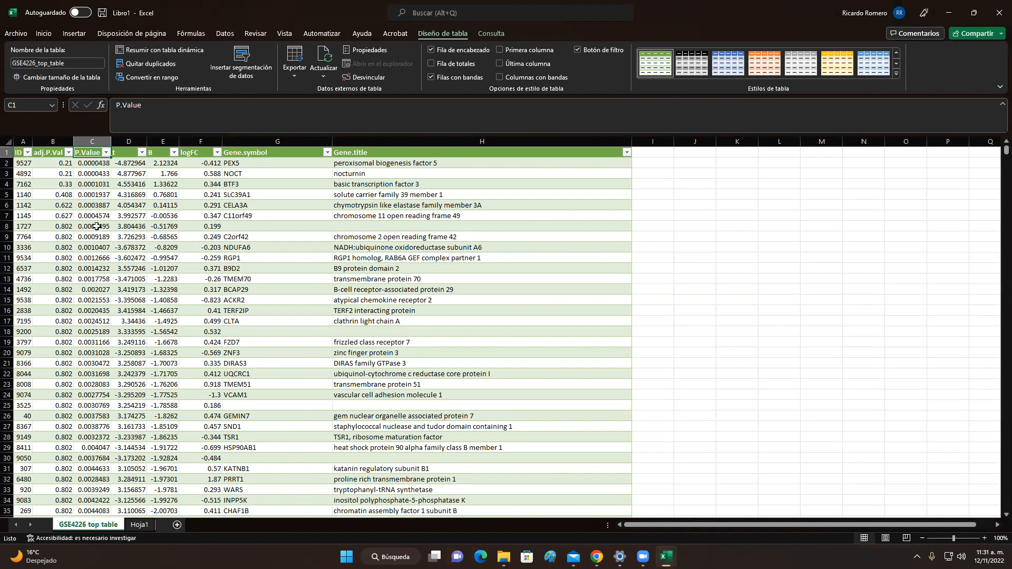
pyautogui.rightClick(89, 158)
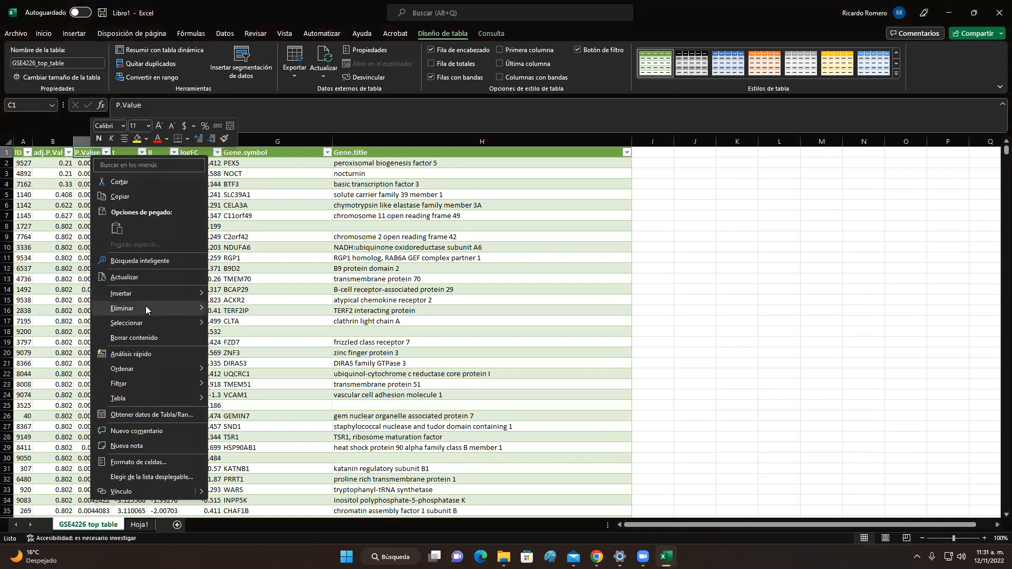
pyautogui.moveTo(151, 372)
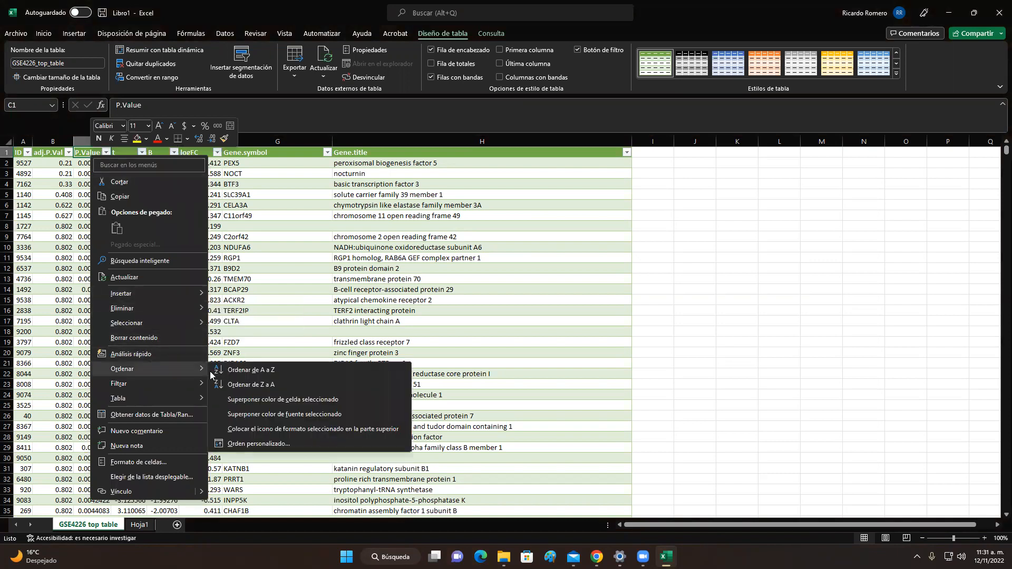
pyautogui.click(249, 369)
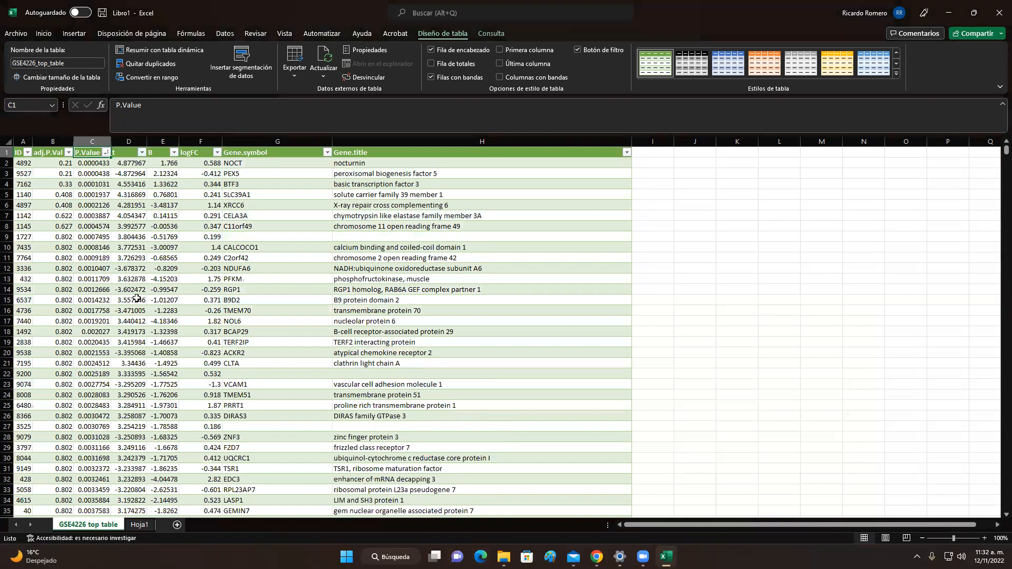
# Step: Look down the sorted P.Value column to reach the rows with values above 0.05
pyautogui.scroll(-2, 95, 232)
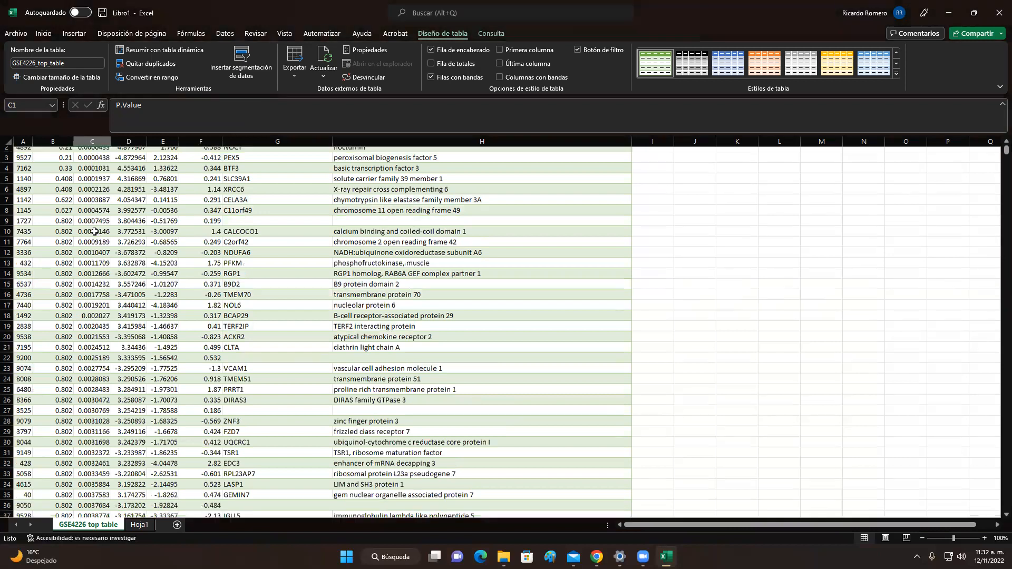
pyautogui.scroll(-3, 94, 232)
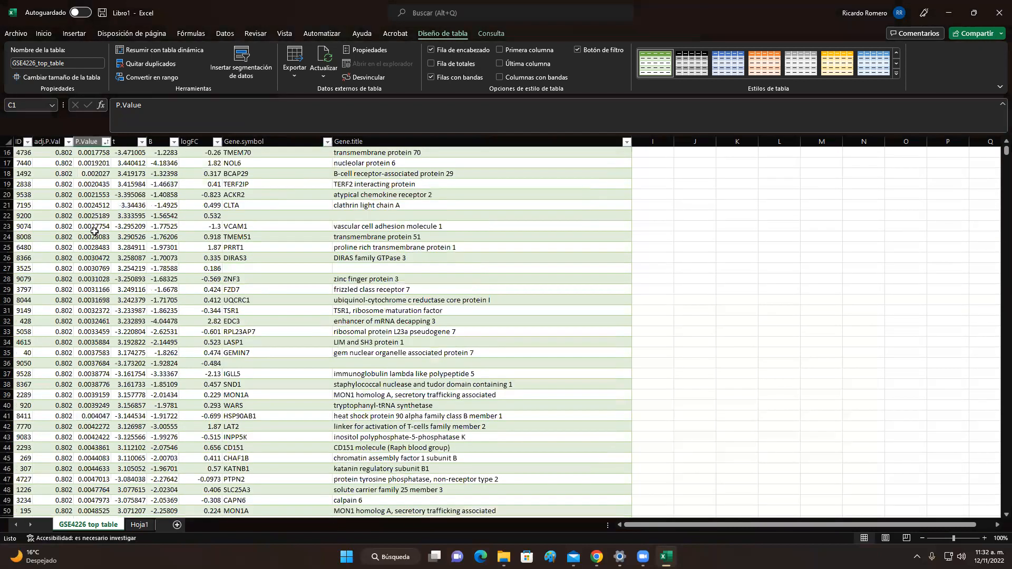
pyautogui.scroll(-6, 95, 232)
pyautogui.scroll(-14, 94, 232)
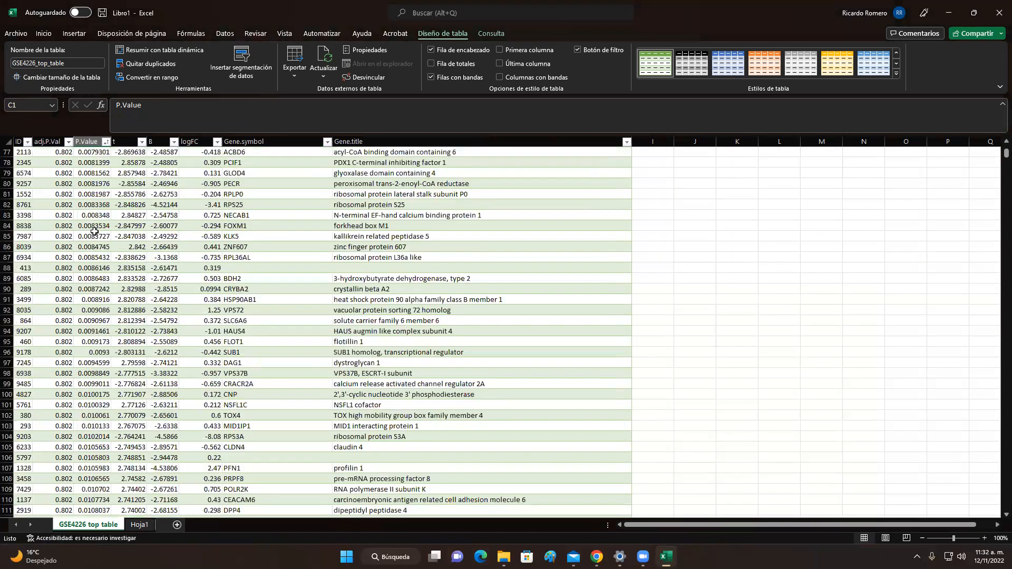
pyautogui.scroll(-6, 94, 232)
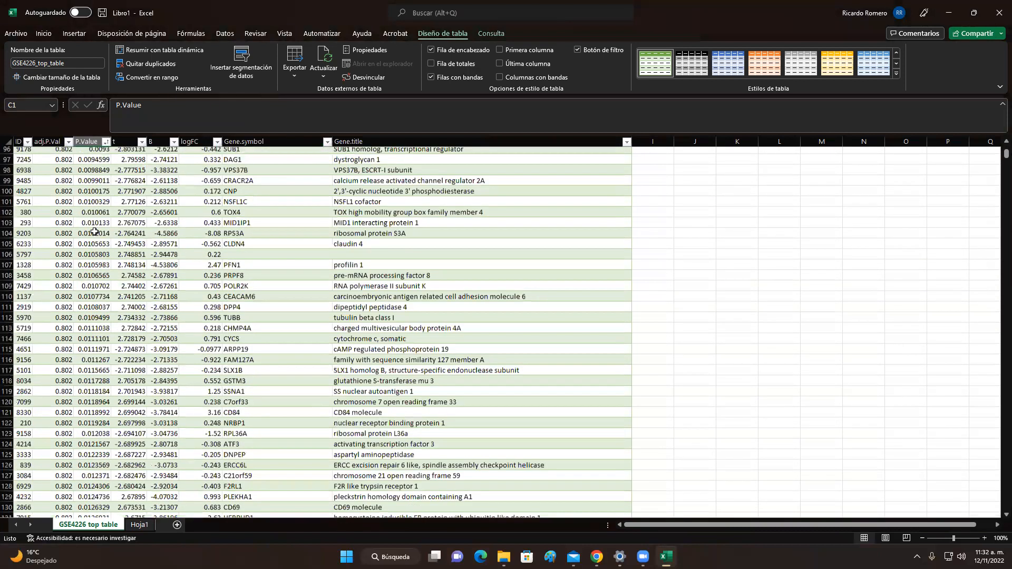
pyautogui.scroll(-4, 94, 232)
pyautogui.scroll(-6, 94, 232)
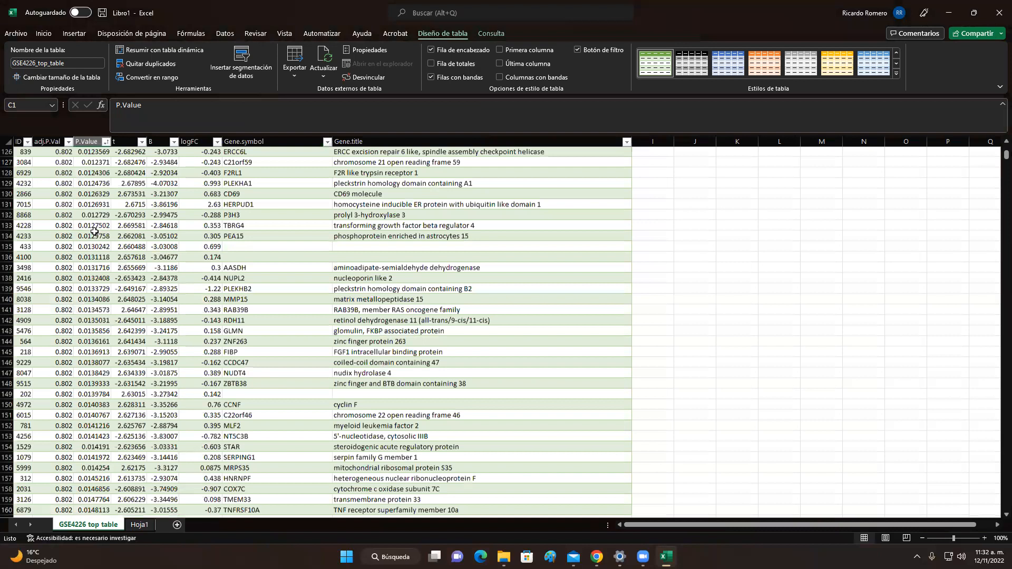
pyautogui.scroll(-8, 94, 232)
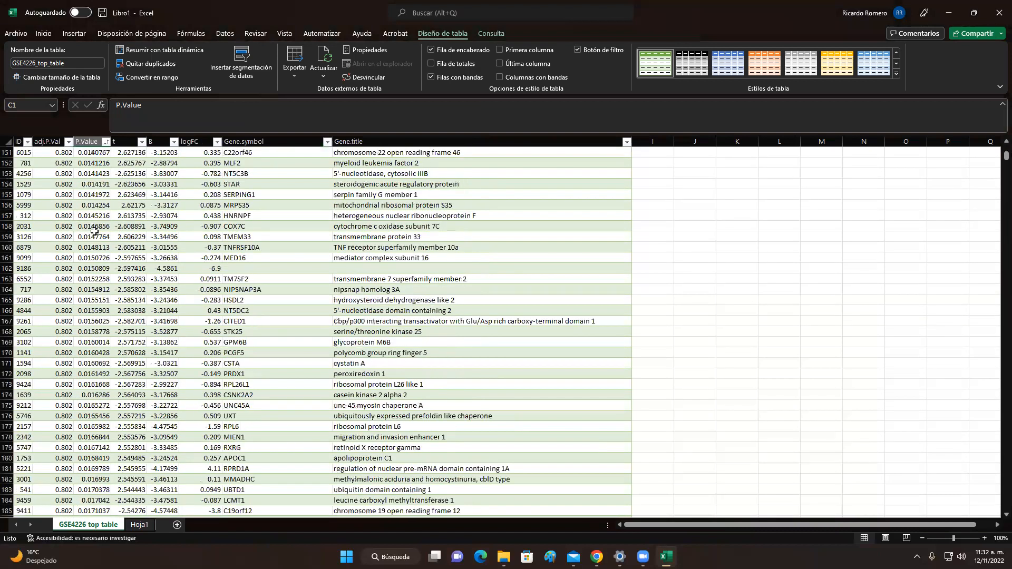
pyautogui.scroll(-12, 95, 232)
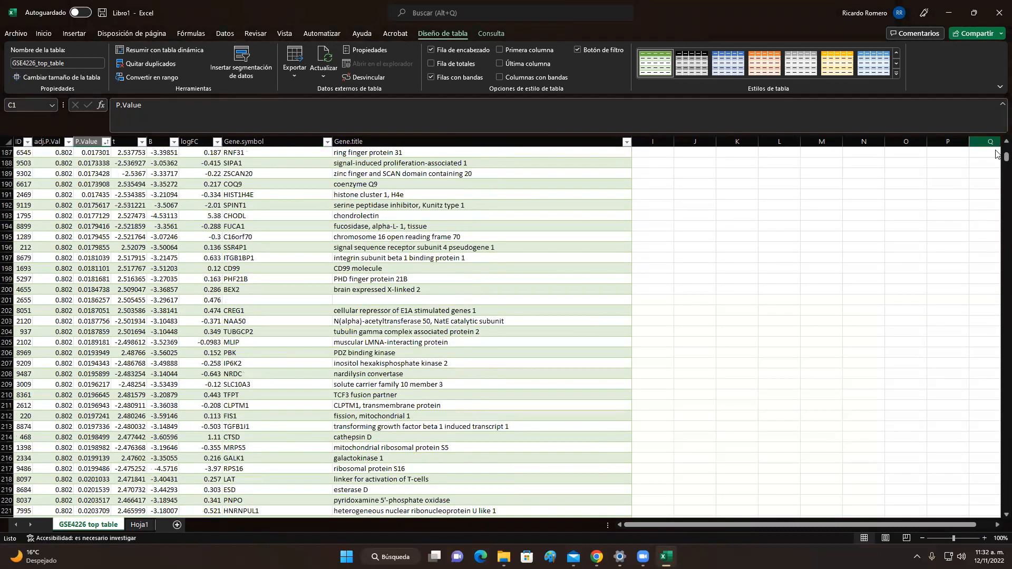
pyautogui.moveTo(996, 158)
pyautogui.mouseDown()
pyautogui.moveTo(996, 302)
pyautogui.moveTo(997, 171)
pyautogui.mouseUp()
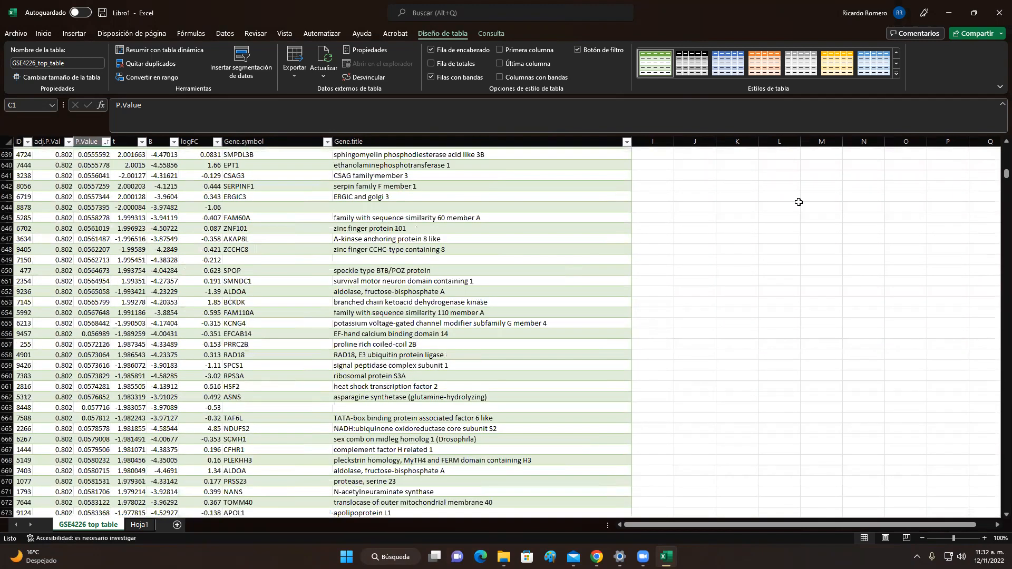
# Step: Go back through the P.Value column to locate the rows on either side of the 0.05 cutoff, and review the genes beyond it
pyautogui.scroll(3, 91, 186)
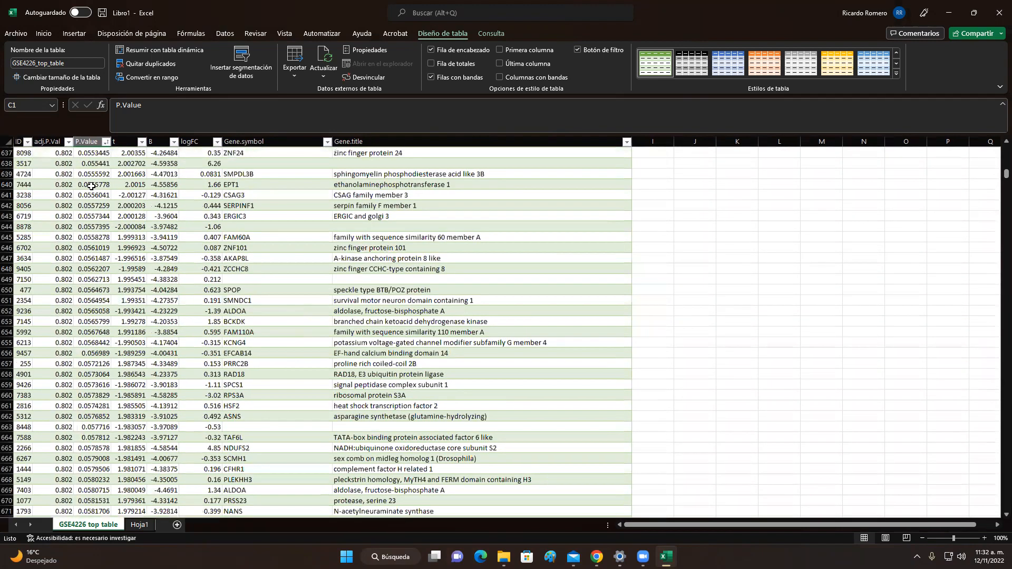
pyautogui.scroll(6, 91, 186)
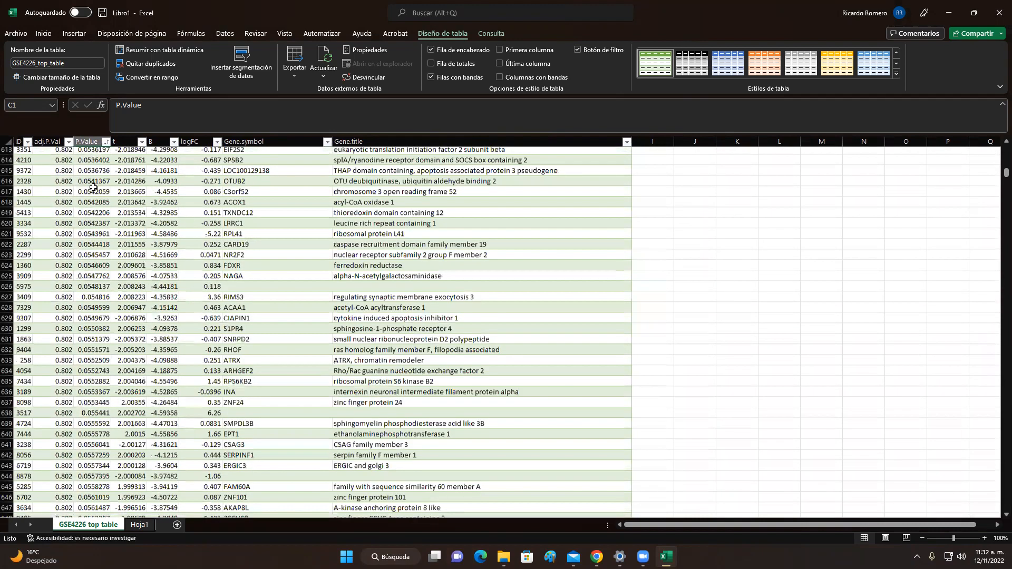
pyautogui.scroll(3, 93, 187)
pyautogui.scroll(6, 93, 187)
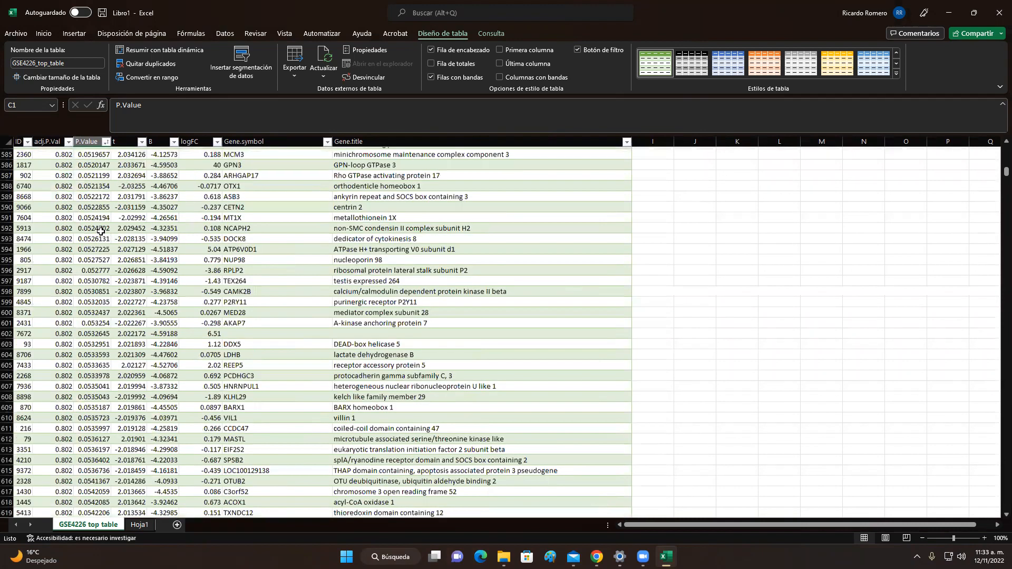
pyautogui.scroll(7, 100, 231)
pyautogui.scroll(3, 101, 232)
pyautogui.click(93, 186)
pyautogui.click(94, 208)
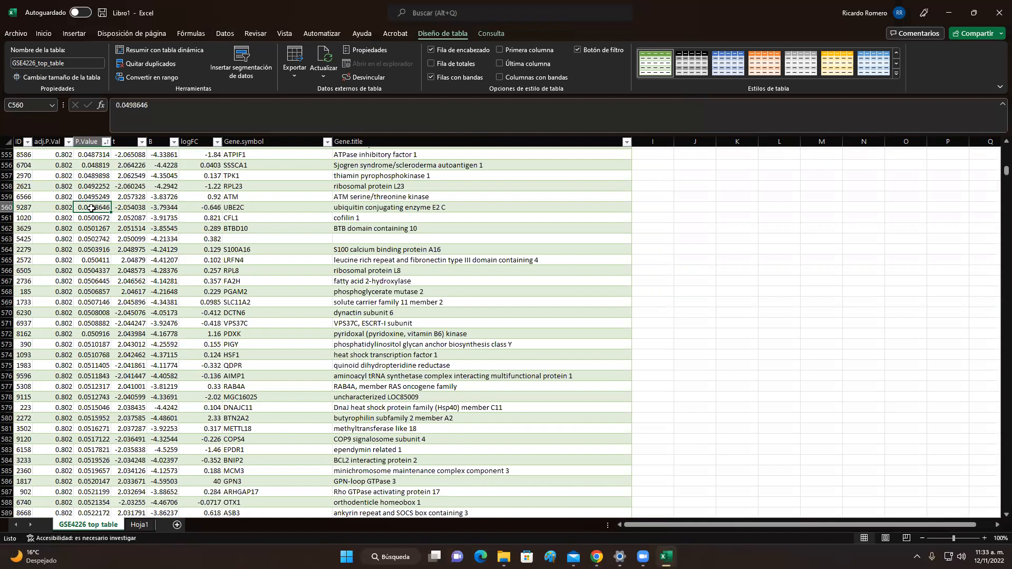
pyautogui.click(94, 218)
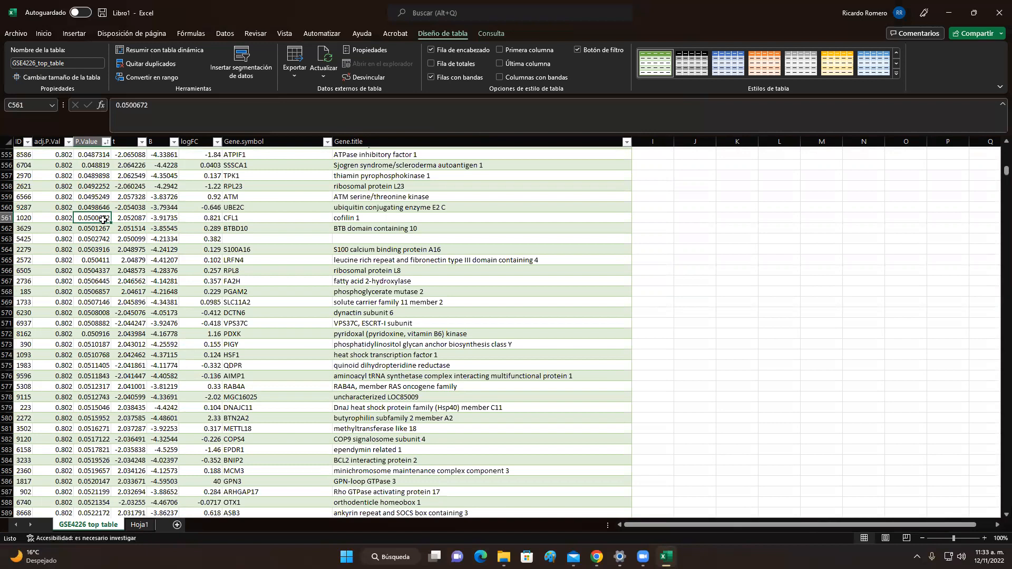
pyautogui.scroll(-2, 96, 254)
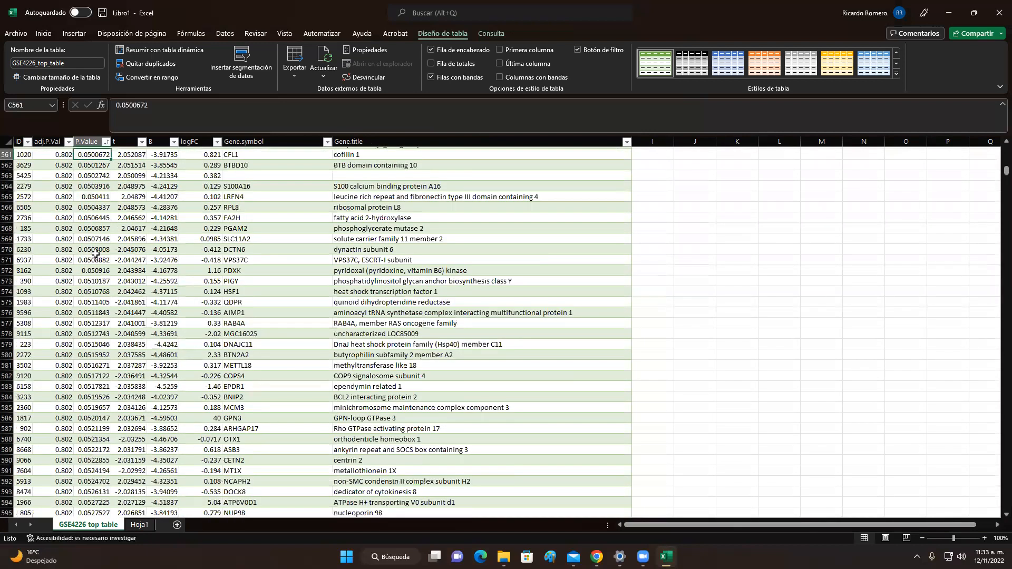
pyautogui.scroll(-6, 96, 253)
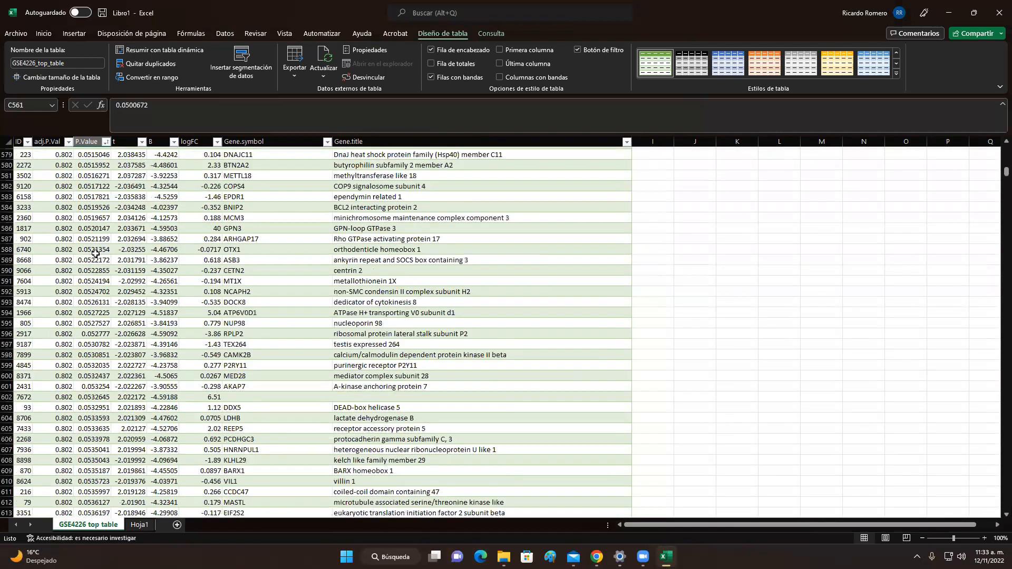
# Step: Delete the table rows with P.Value above 0.05, from row 561 through the final row 9601
pyautogui.scroll(9, 96, 254)
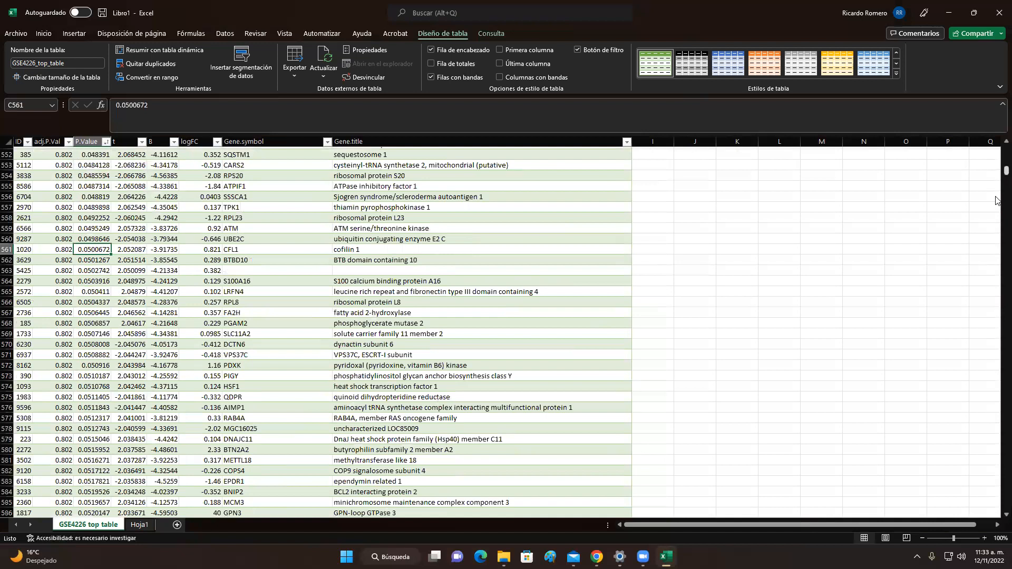
pyautogui.moveTo(1005, 170); pyautogui.dragTo(977, 541)
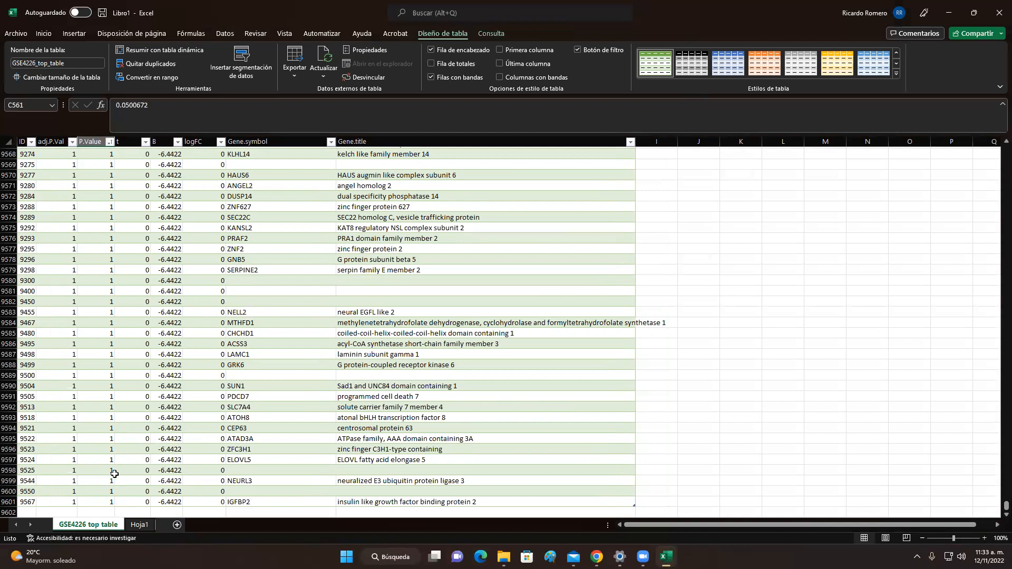
pyautogui.keyDown('shift'); pyautogui.click(106, 503); pyautogui.keyUp('shift')
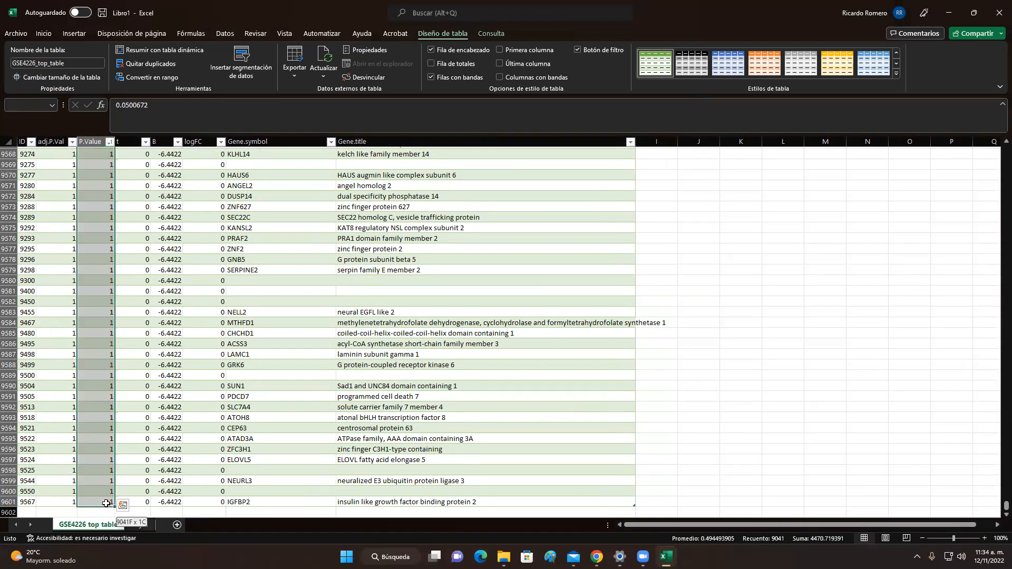
pyautogui.rightClick(93, 340)
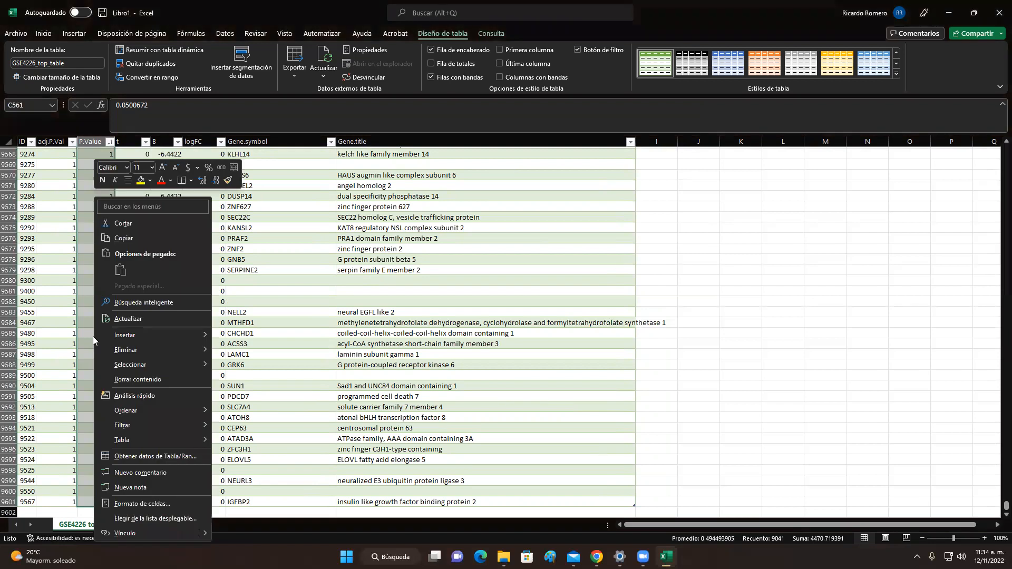
pyautogui.moveTo(132, 350)
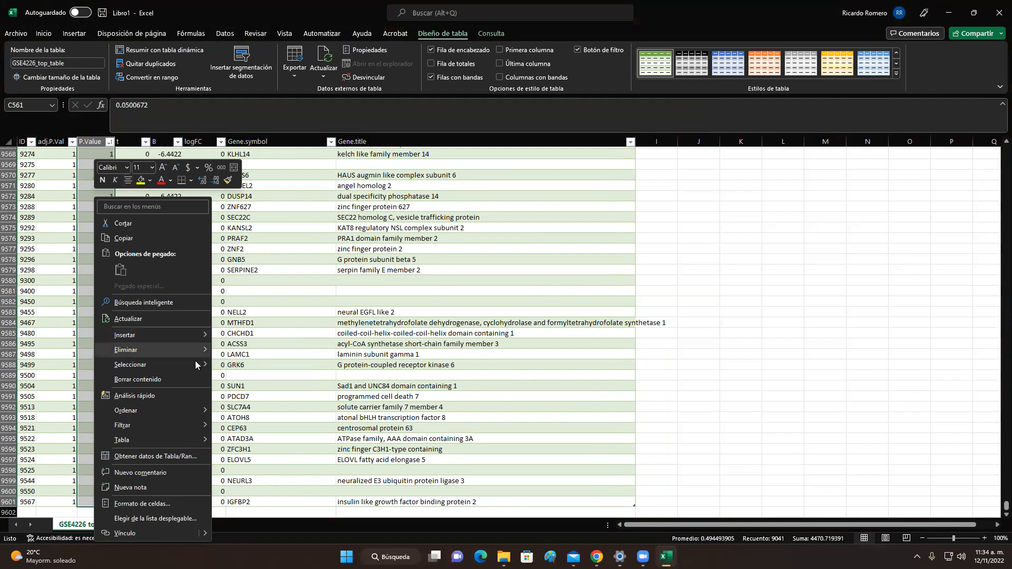
pyautogui.moveTo(194, 351)
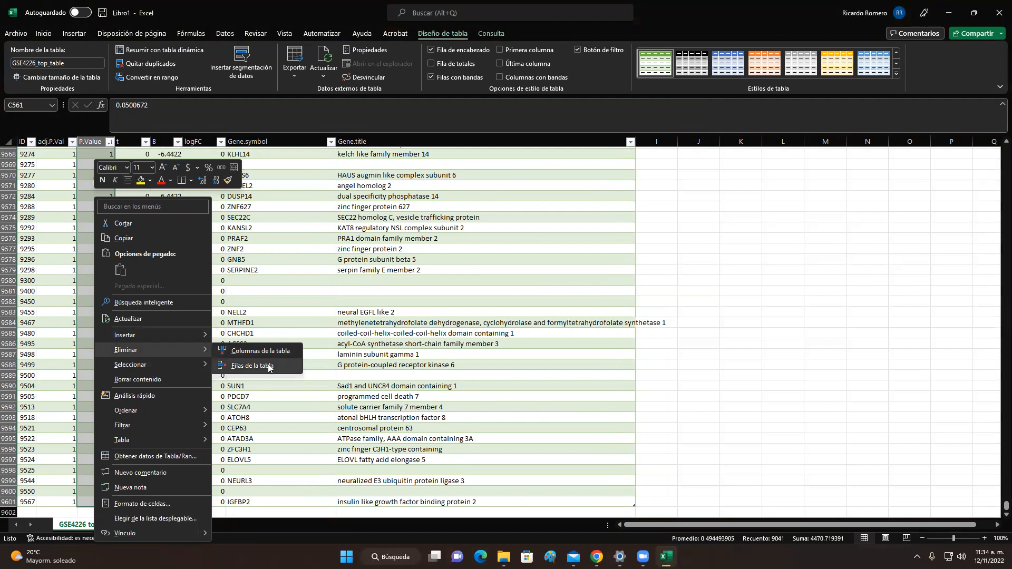
pyautogui.click(252, 366)
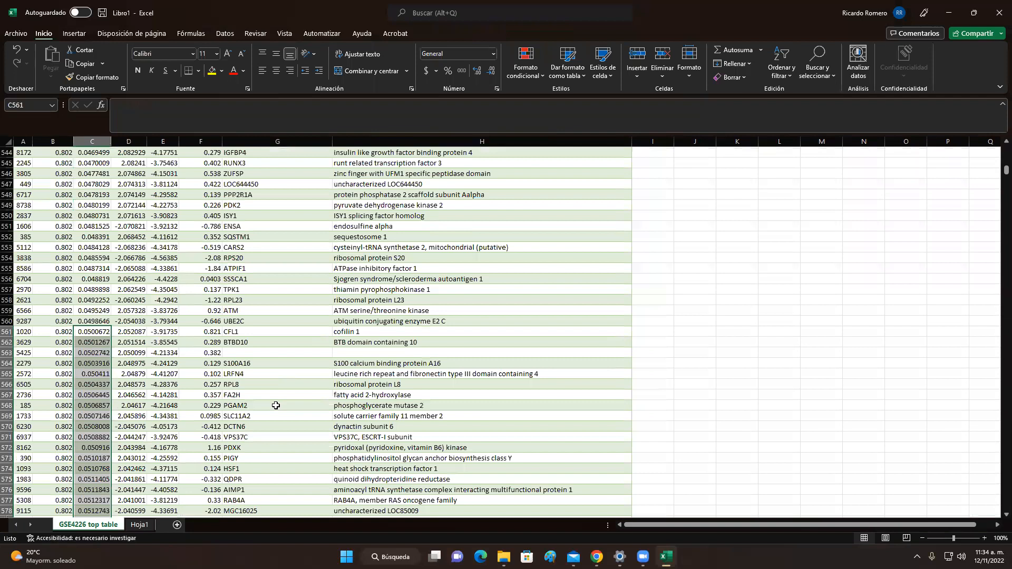
# Step: Remove the leftover gene entries after row 560 by deleting the entire sheet rows of the selected P.Value range
pyautogui.scroll(-3, 276, 406)
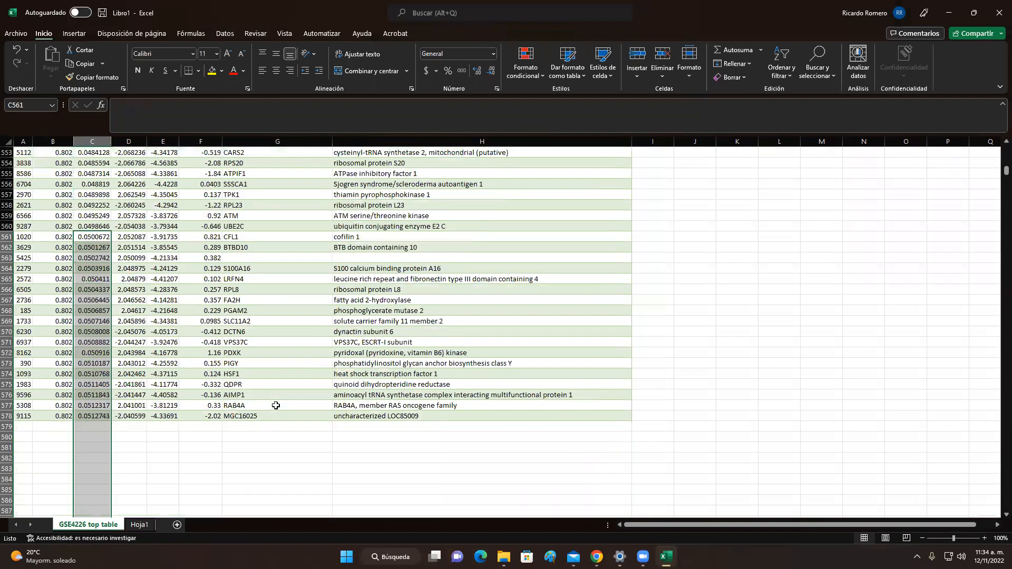
pyautogui.scroll(1, 276, 406)
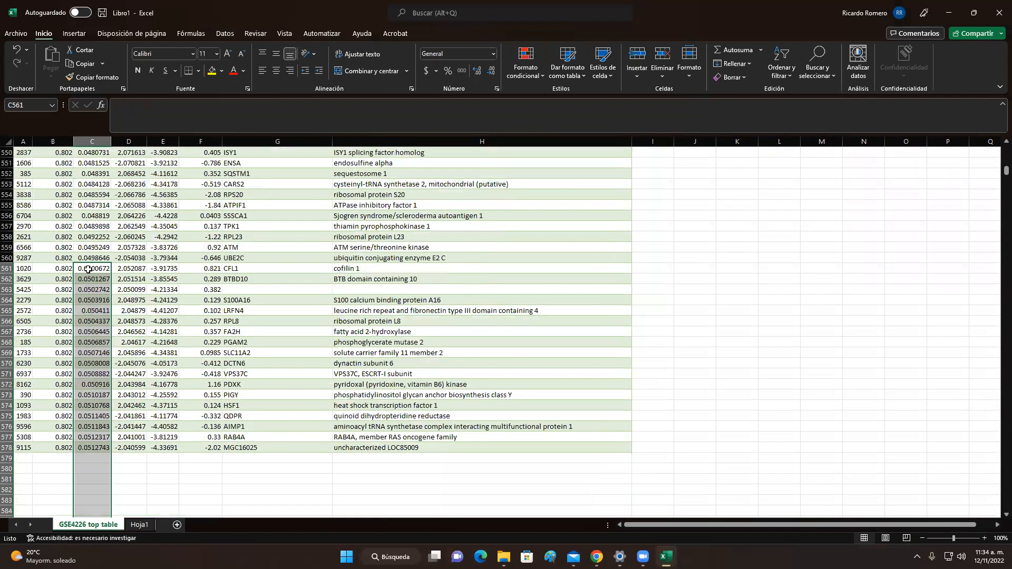
pyautogui.rightClick(88, 268)
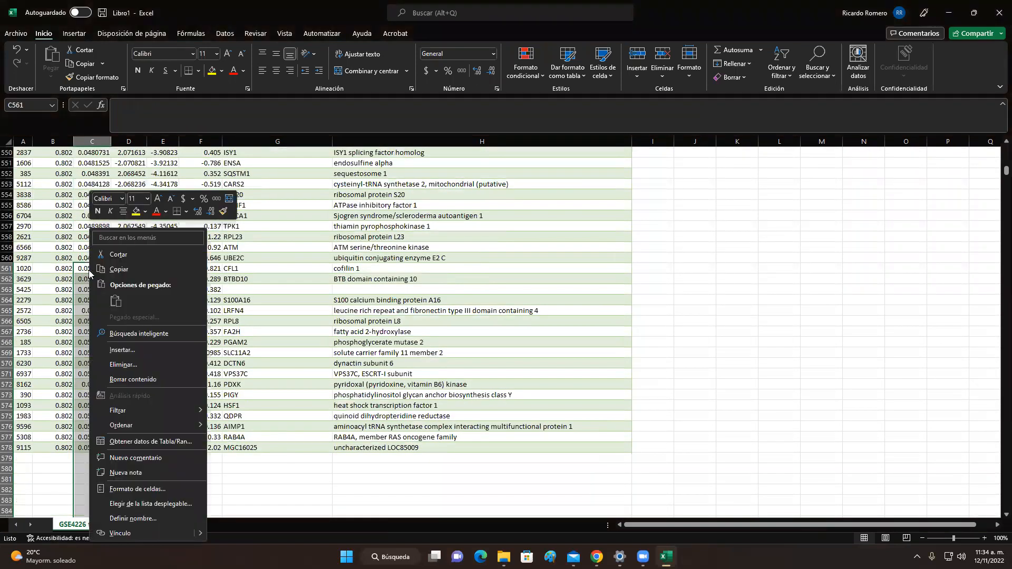
pyautogui.click(136, 365)
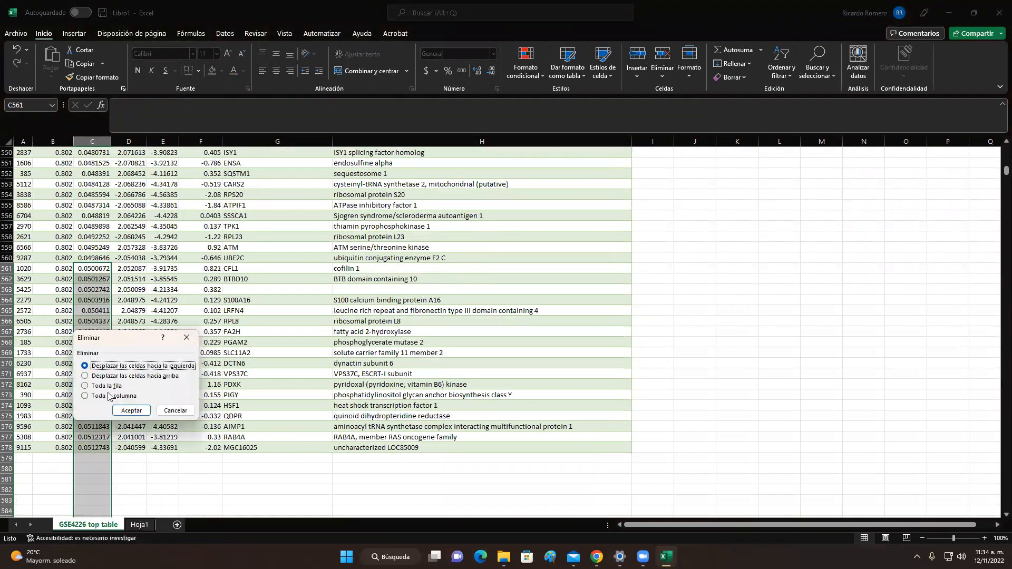
pyautogui.click(109, 387)
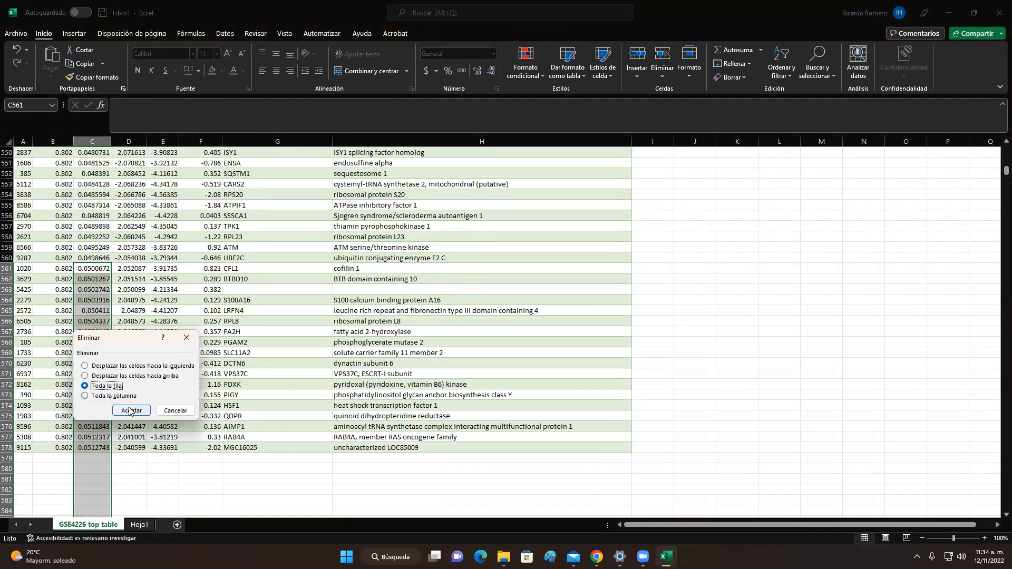
pyautogui.click(132, 411)
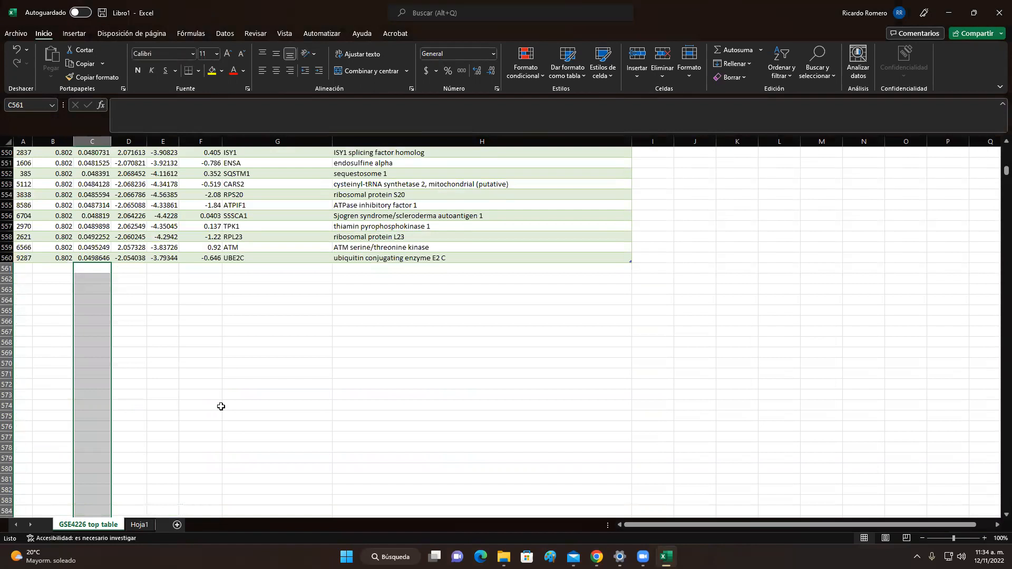
# Step: Review the remaining genes from the end of the table back towards its beginning, and examine the lowest P.Values
pyautogui.scroll(2, 221, 407)
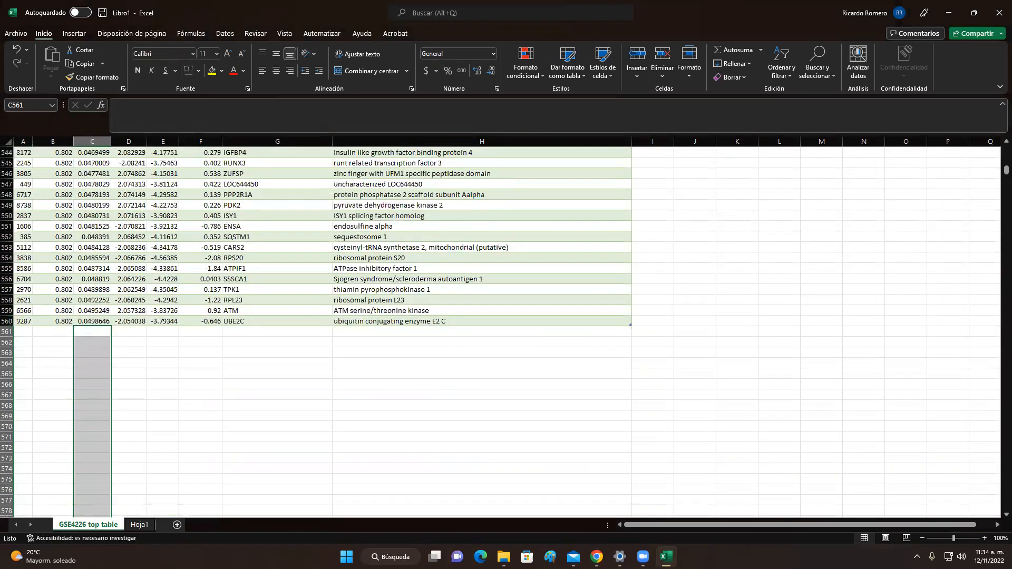
pyautogui.scroll(3, 221, 380)
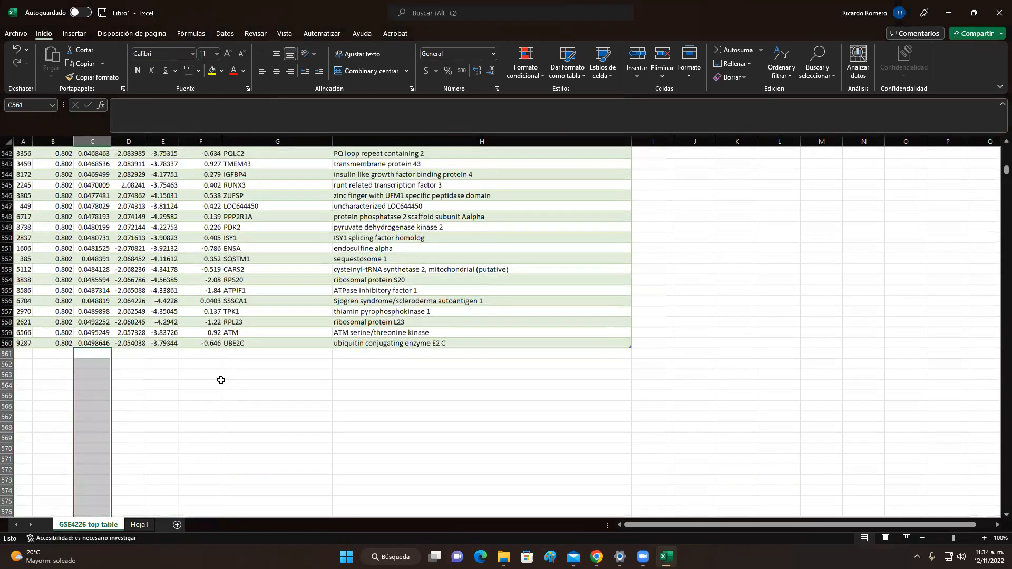
pyautogui.scroll(1, 221, 380)
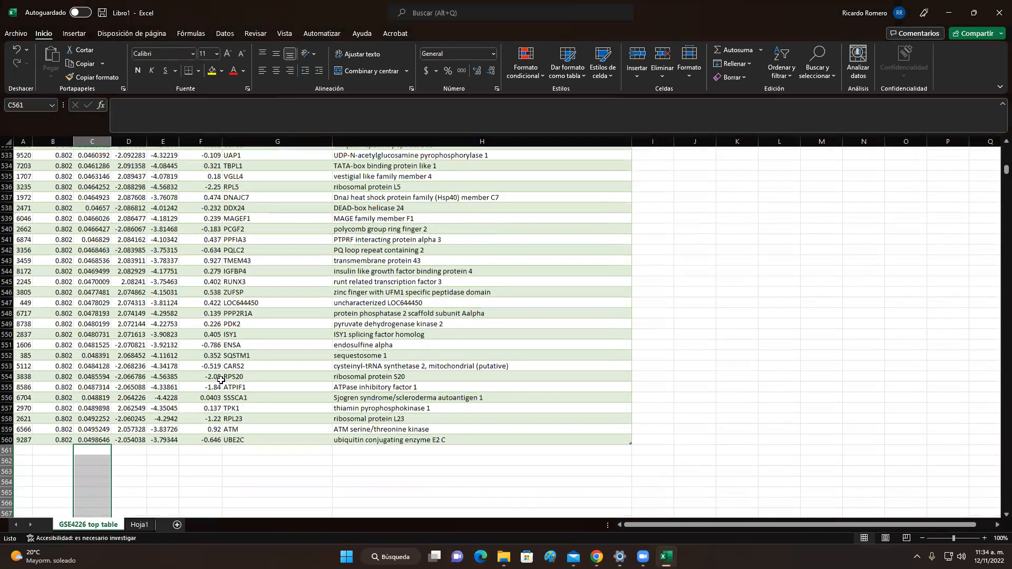
pyautogui.scroll(1, 221, 380)
pyautogui.scroll(2, 221, 380)
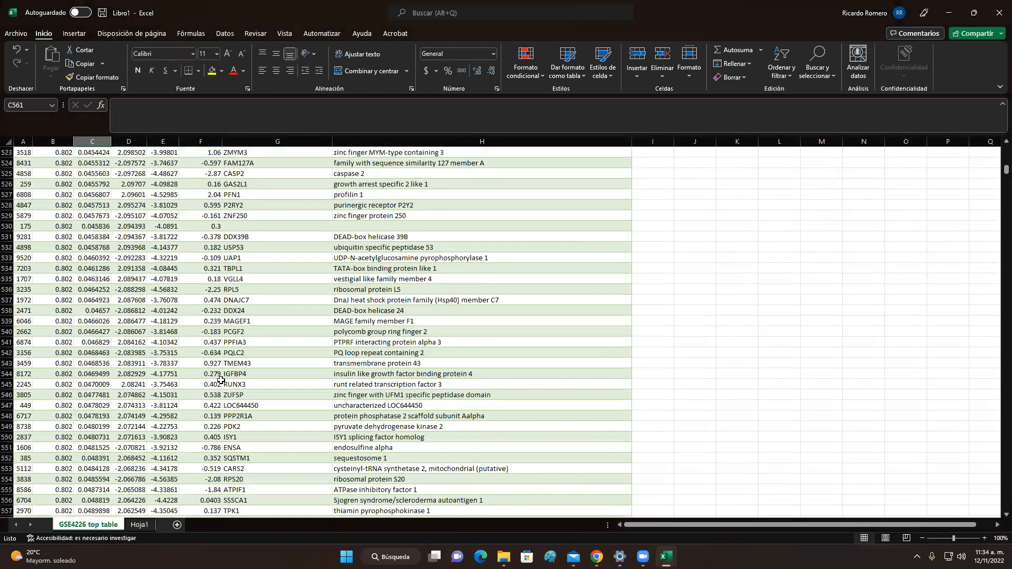
pyautogui.scroll(3, 221, 380)
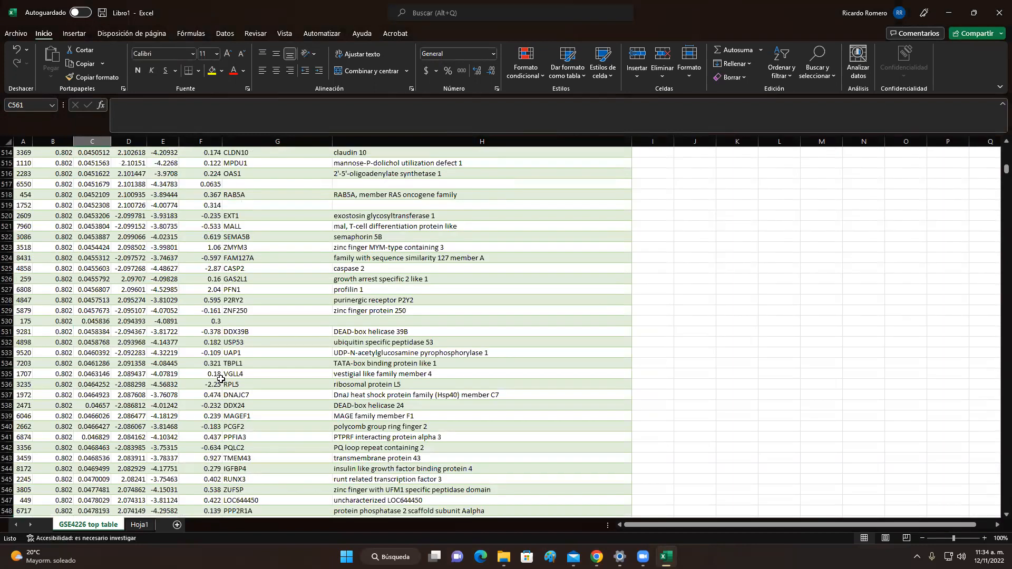
pyautogui.scroll(3, 221, 380)
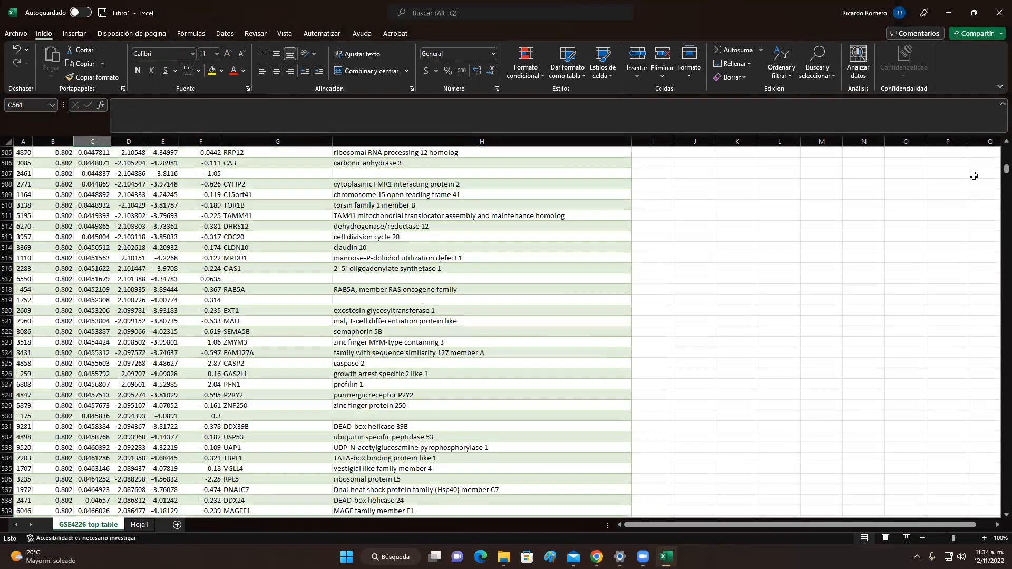
pyautogui.moveTo(996, 152); pyautogui.dragTo(996, 140)
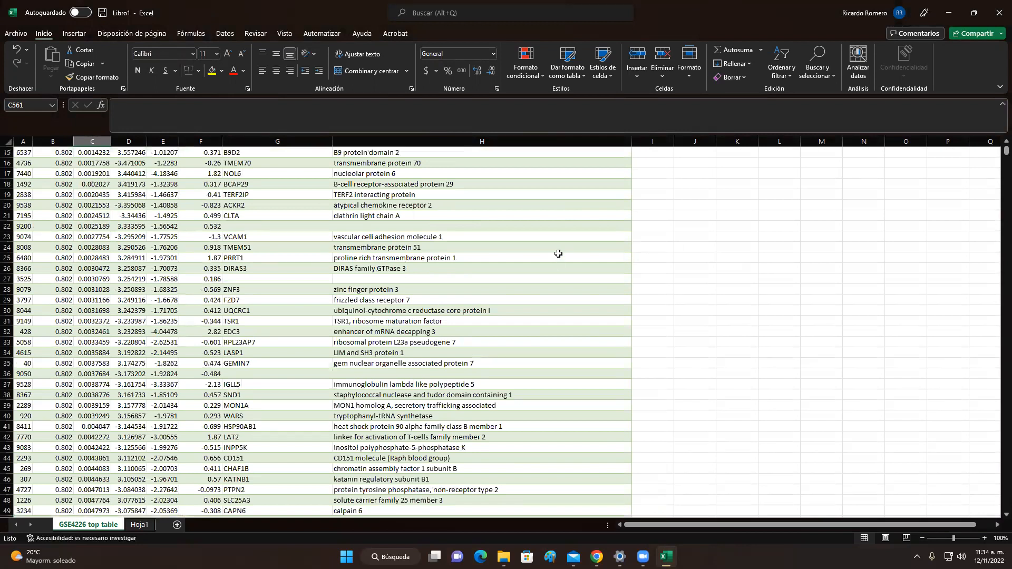
pyautogui.scroll(-1, 161, 299)
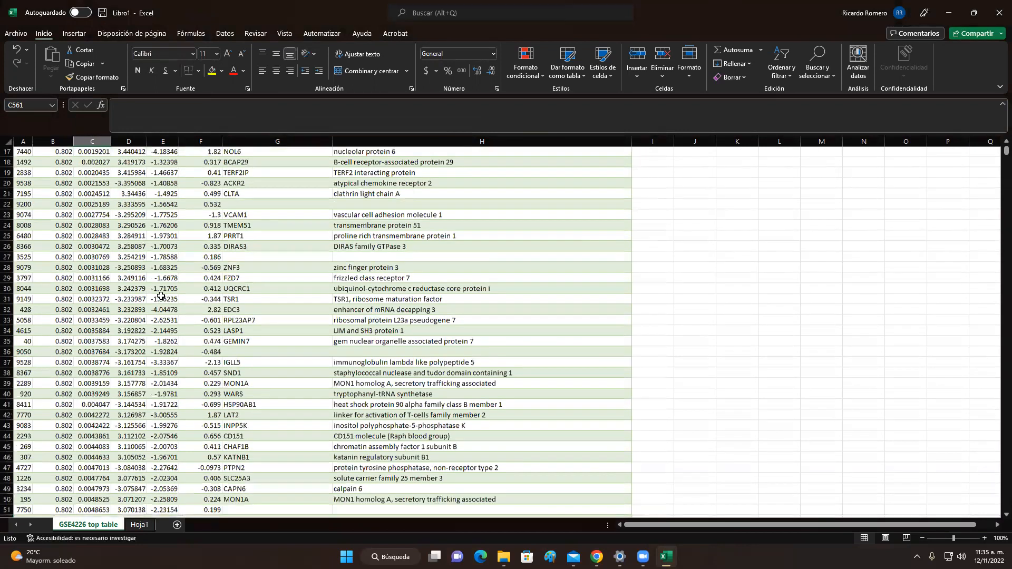
pyautogui.scroll(-9, 161, 297)
pyautogui.scroll(-5, 161, 295)
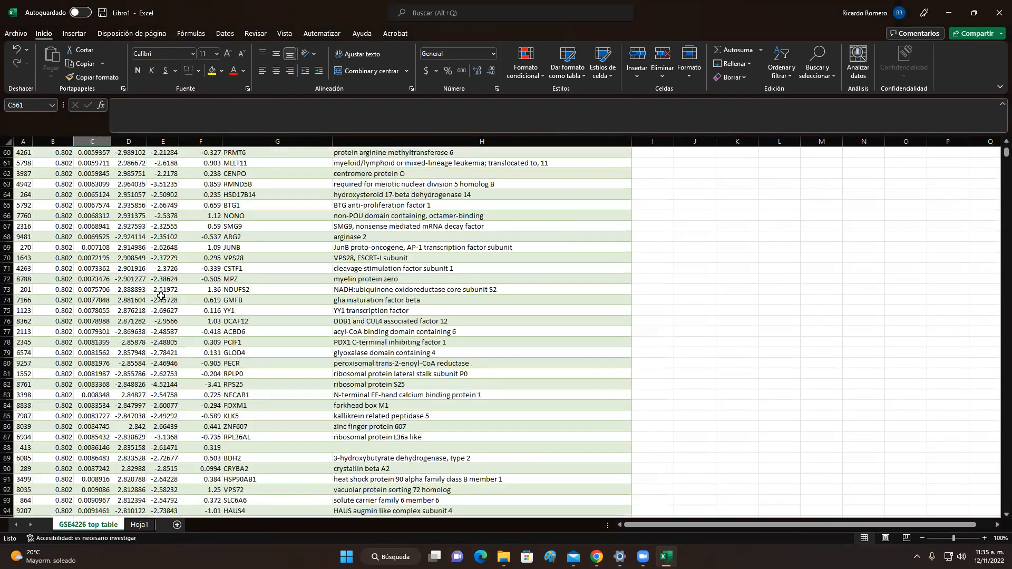
pyautogui.scroll(-6, 161, 296)
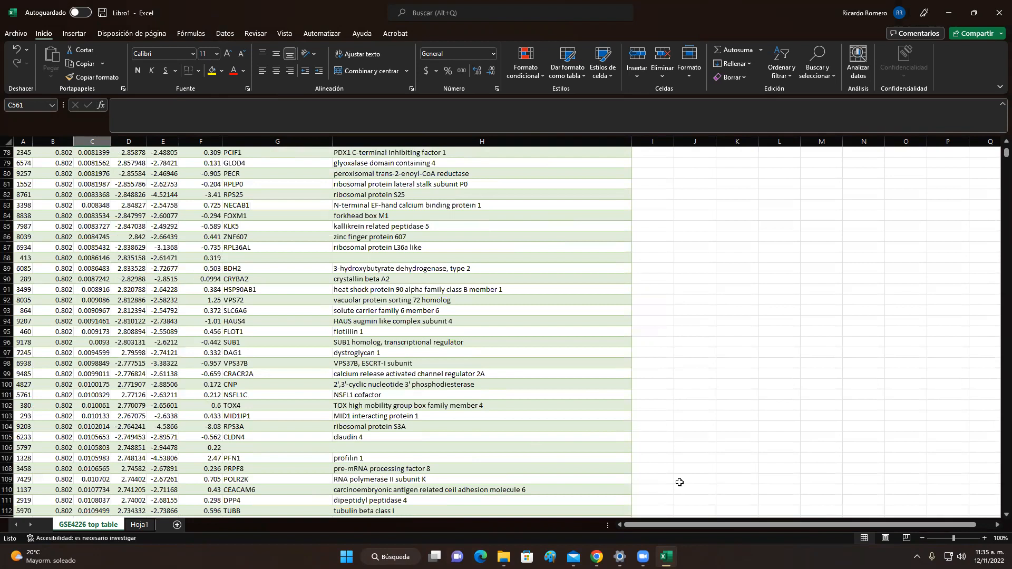
# Step: Switch to the GEO2R page in Chrome, view the Control vs Prueba volcano plot, close it, and return to Excel
pyautogui.moveTo(596, 557)
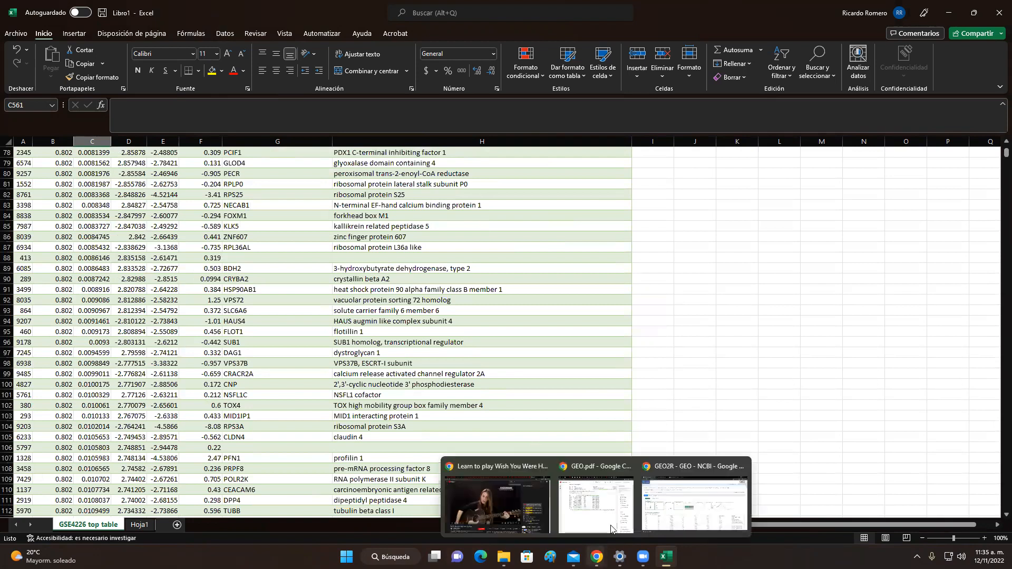
pyautogui.click(680, 501)
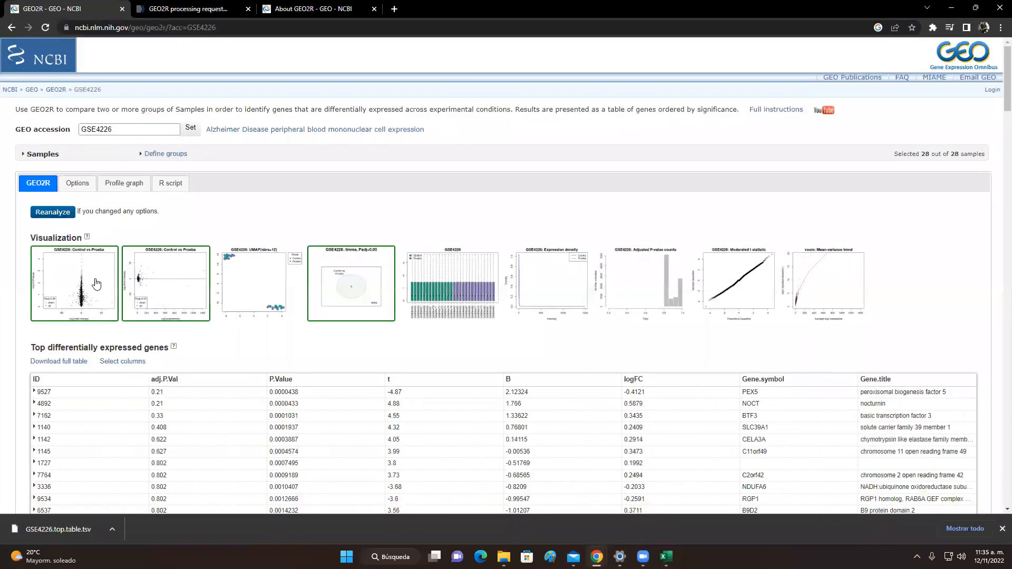
pyautogui.click(96, 284)
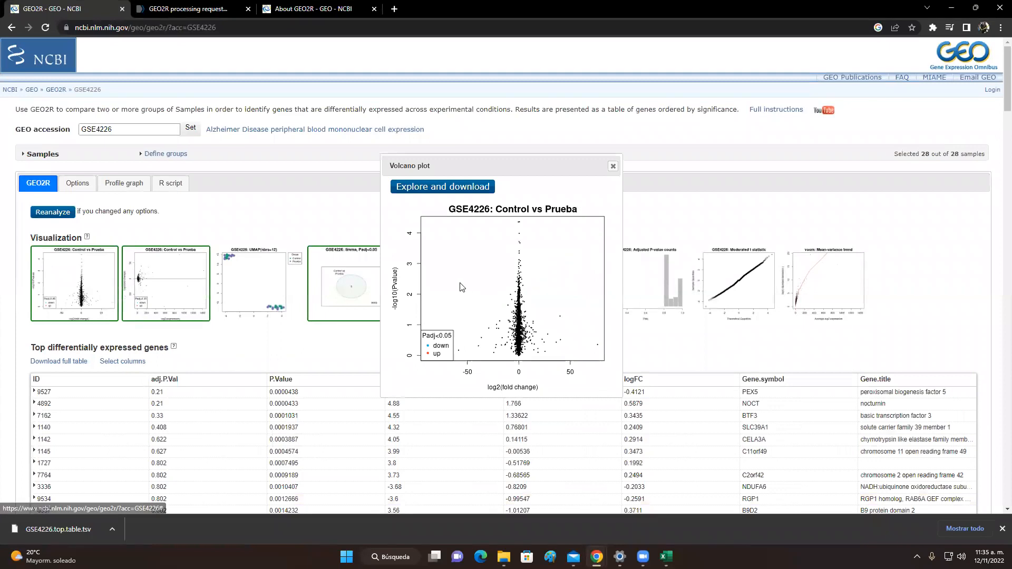
pyautogui.click(612, 168)
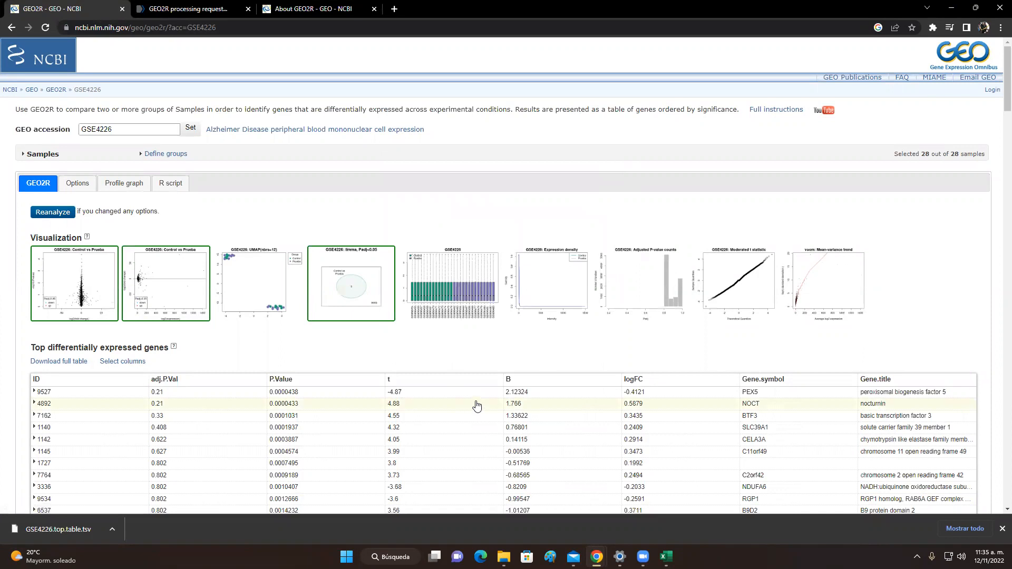
pyautogui.scroll(-1, 477, 406)
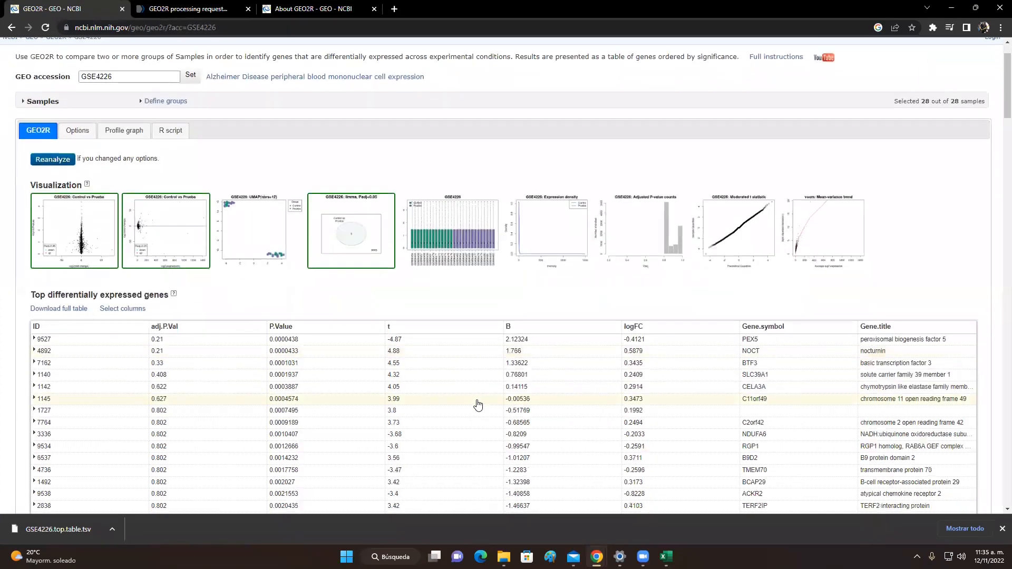
pyautogui.scroll(1, 477, 406)
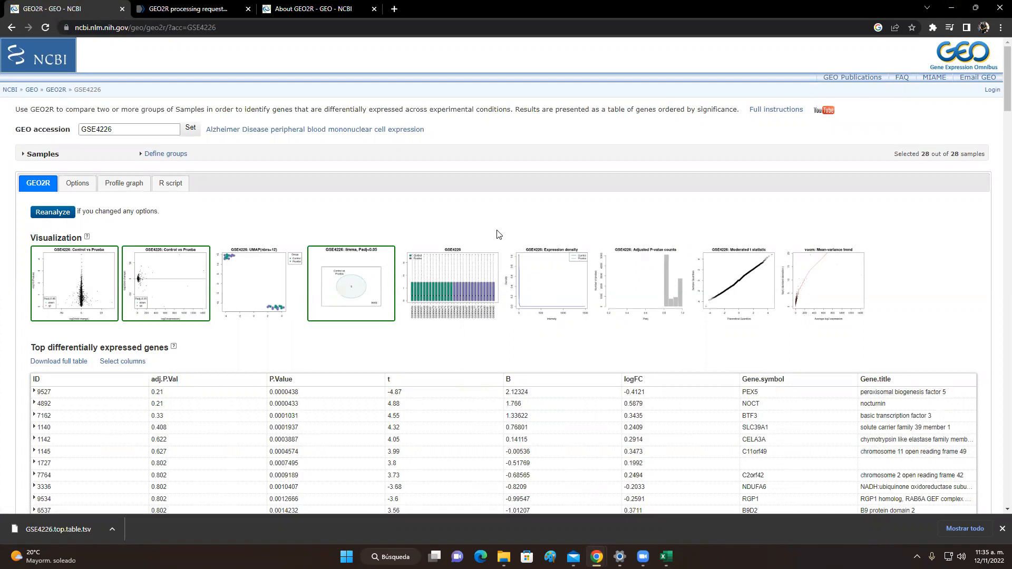
pyautogui.click(953, 9)
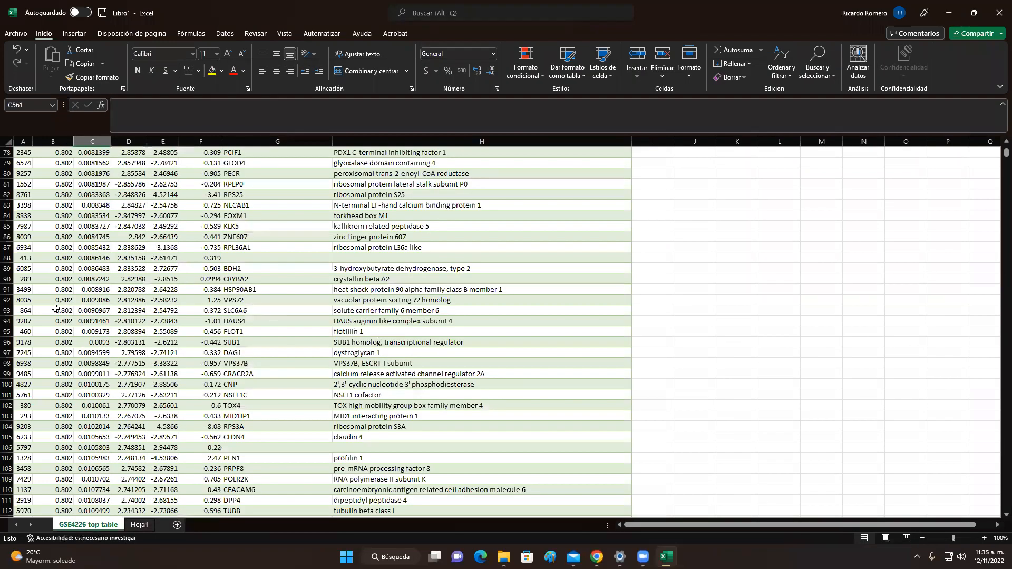
# Step: Sort the gene table by the logFC column in descending order
pyautogui.scroll(1, 90, 198)
pyautogui.scroll(2, 94, 262)
pyautogui.scroll(7, 94, 263)
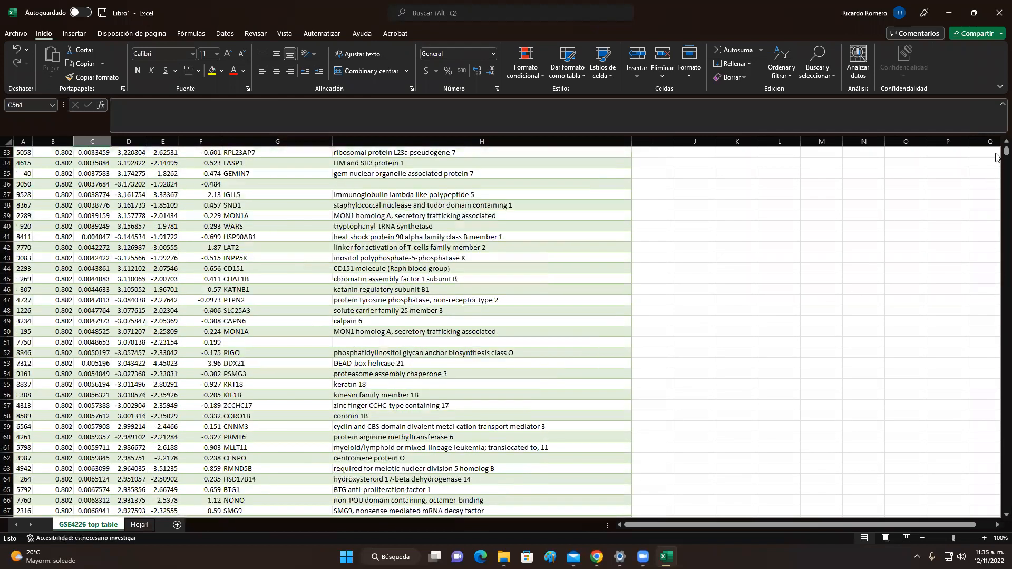
pyautogui.moveTo(1005, 153); pyautogui.dragTo(997, 140)
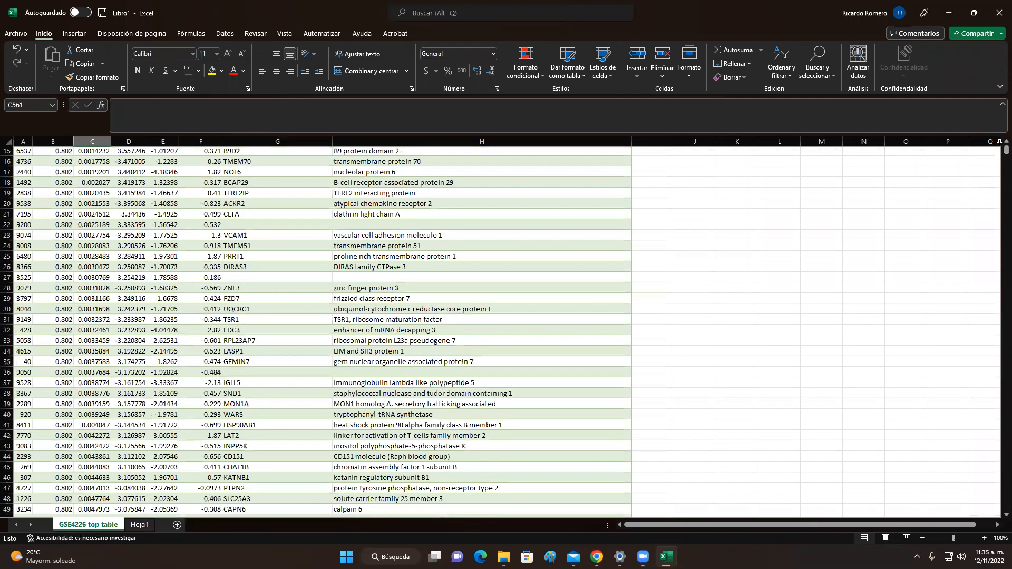
pyautogui.moveTo(1006, 152)
pyautogui.mouseDown()
pyautogui.moveTo(996, 155)
pyautogui.moveTo(996, 141)
pyautogui.mouseUp()
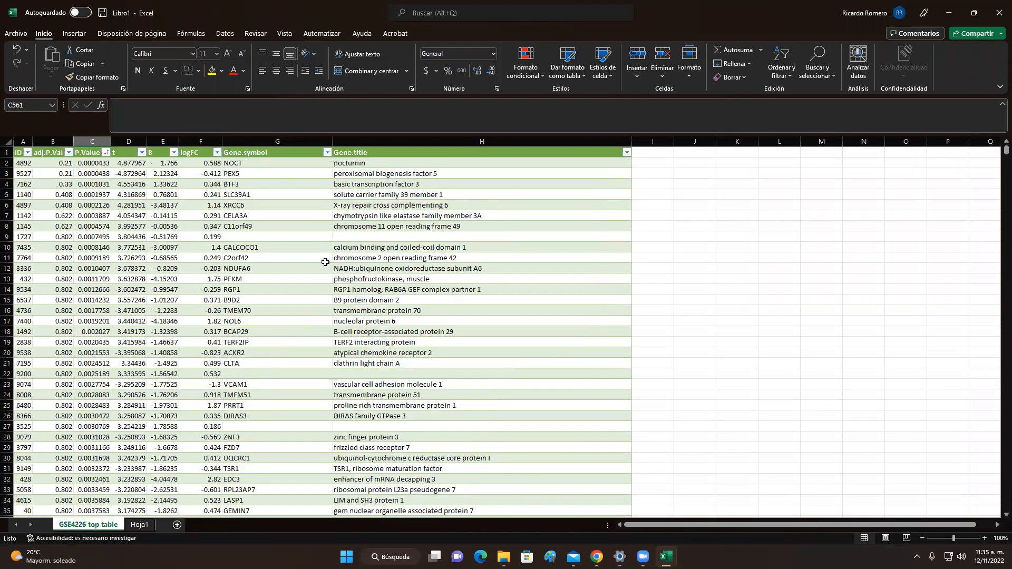
pyautogui.click(198, 155)
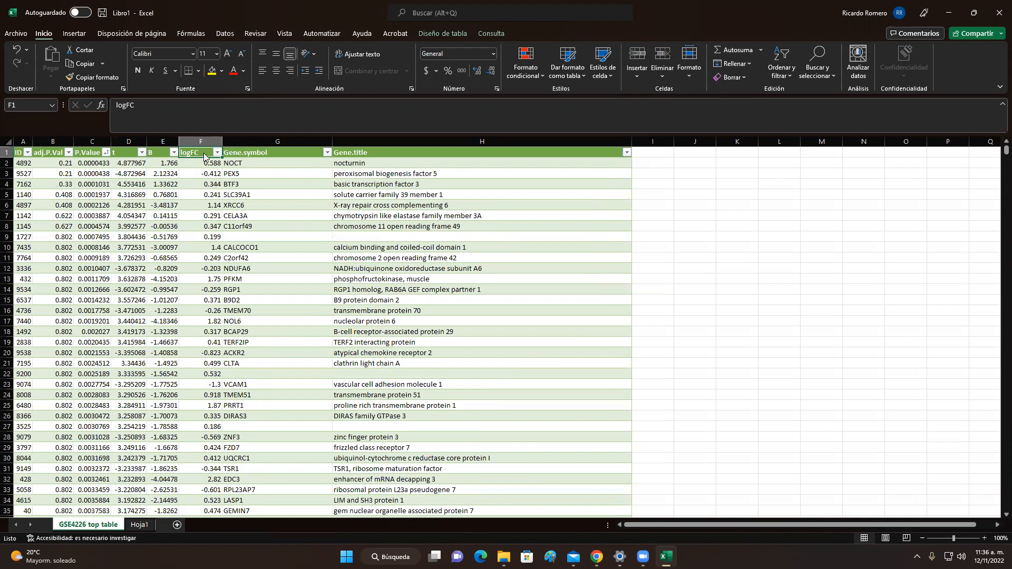
pyautogui.rightClick(204, 156)
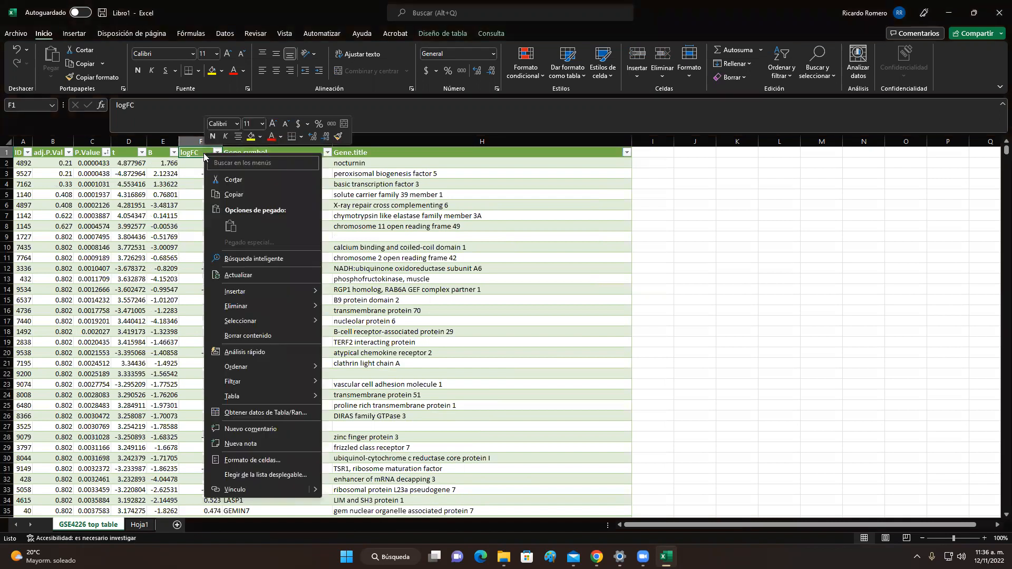
pyautogui.moveTo(240, 313)
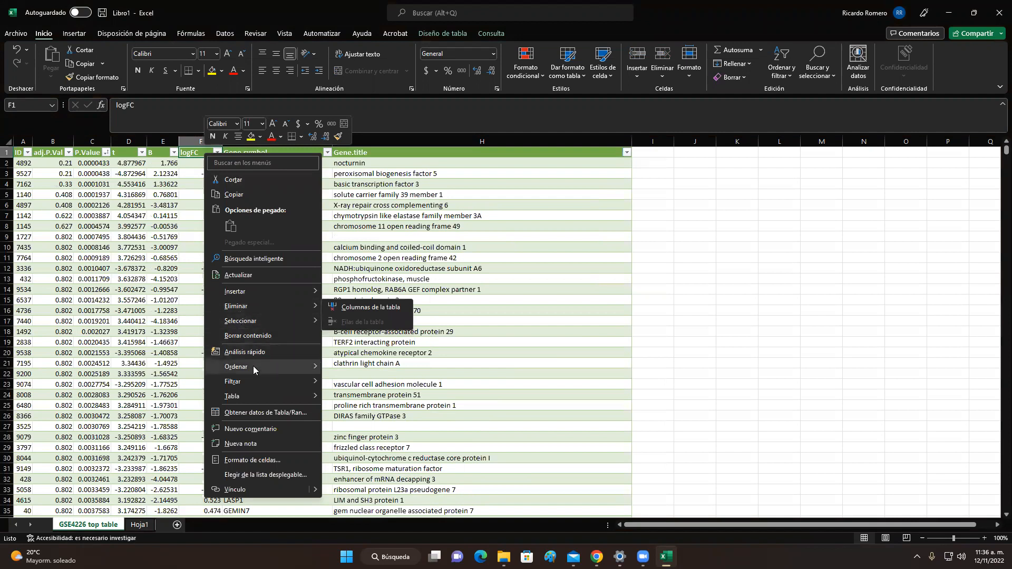
pyautogui.moveTo(254, 365)
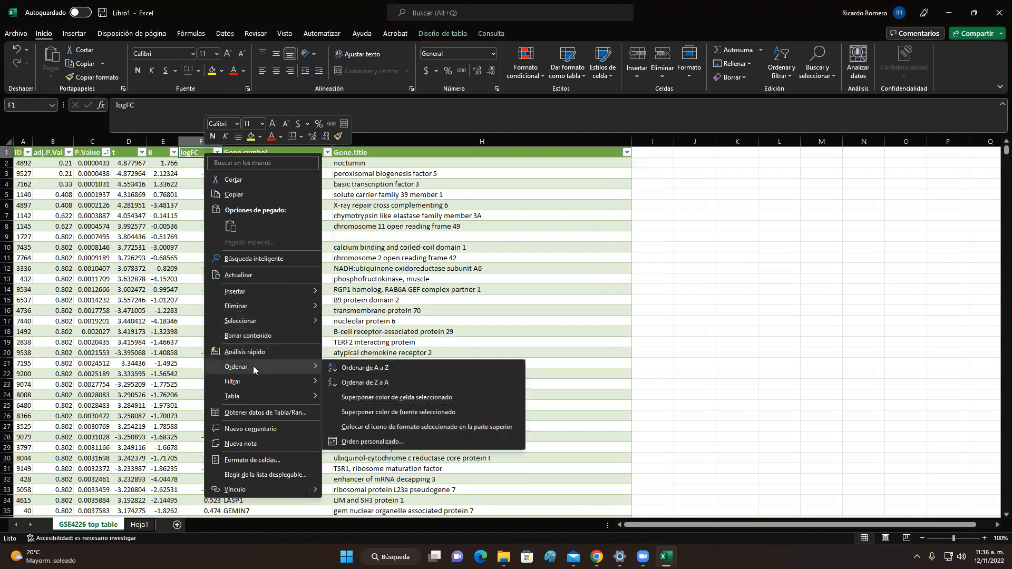
pyautogui.click(392, 381)
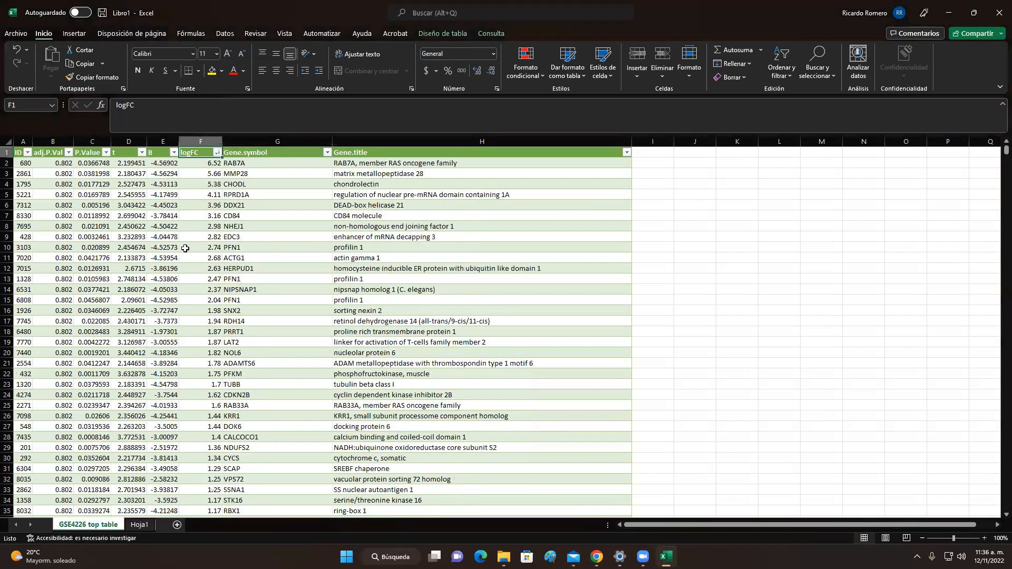
# Step: Examine the sorted logFC values down to the 0.5 cutoff and compare the cells on either side of it
pyautogui.scroll(-8, 204, 299)
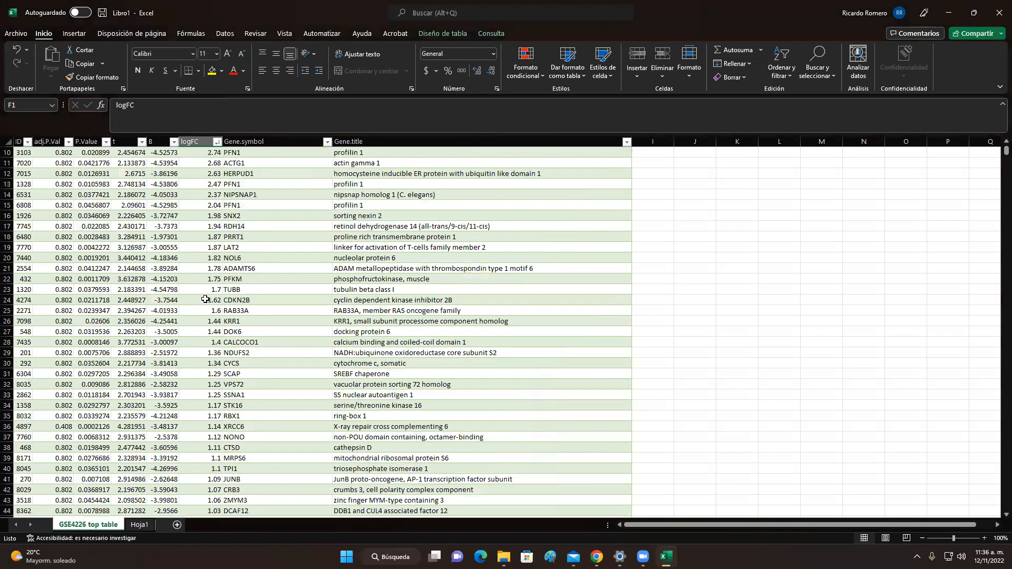
pyautogui.scroll(-3, 205, 299)
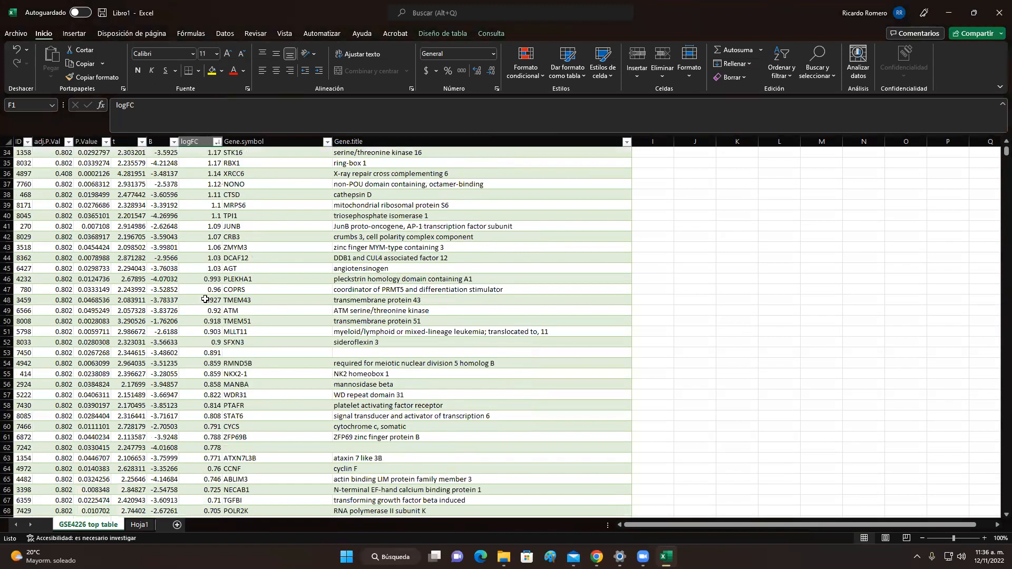
pyautogui.scroll(-12, 205, 299)
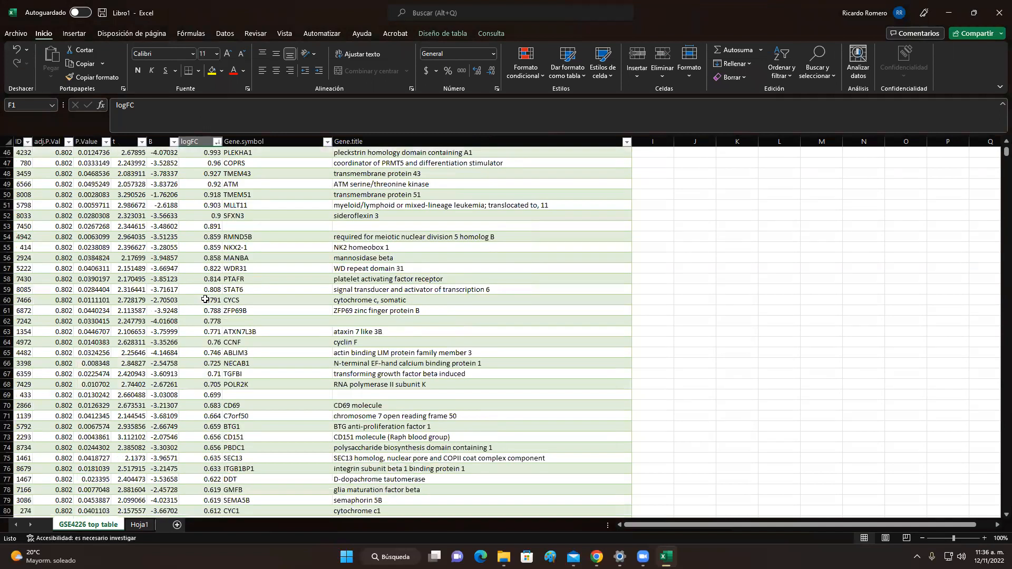
pyautogui.scroll(-4, 206, 299)
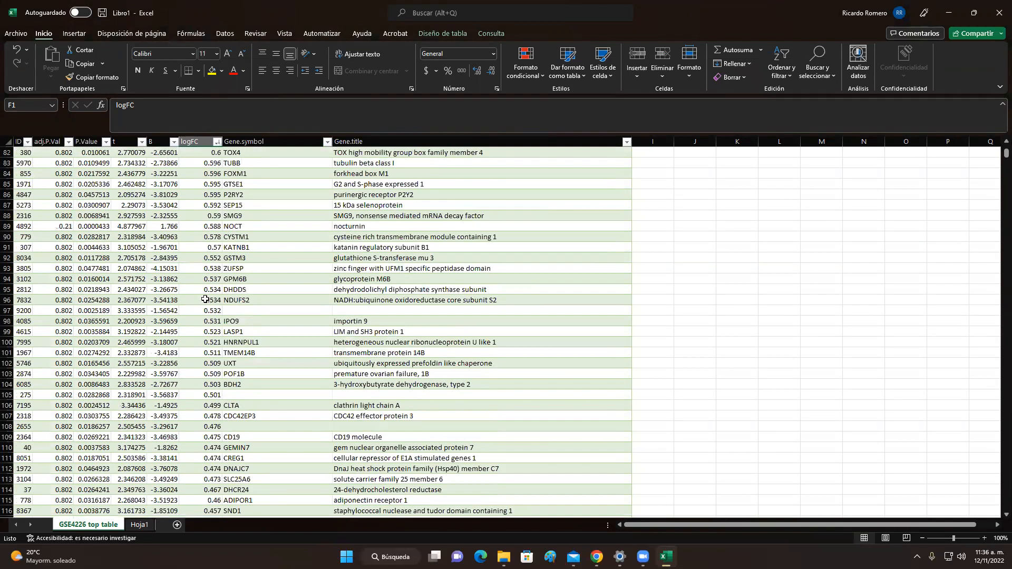
pyautogui.scroll(-1, 206, 300)
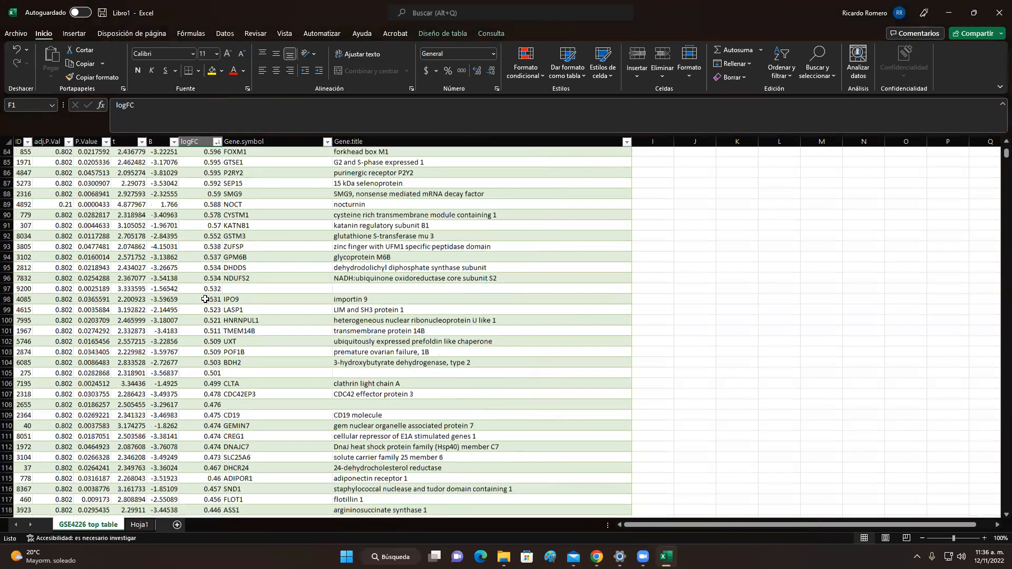
pyautogui.scroll(-1, 205, 300)
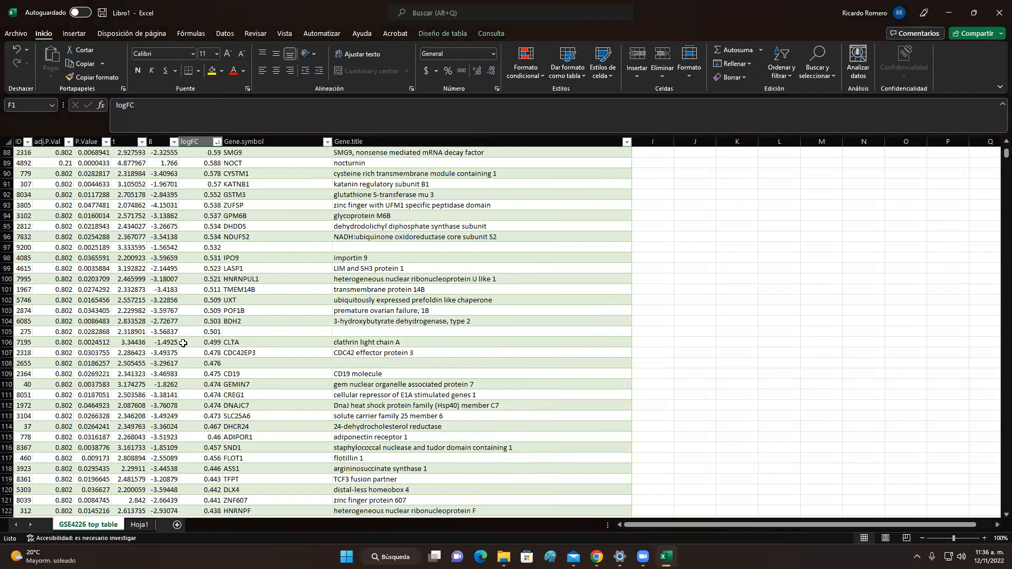
pyautogui.click(198, 346)
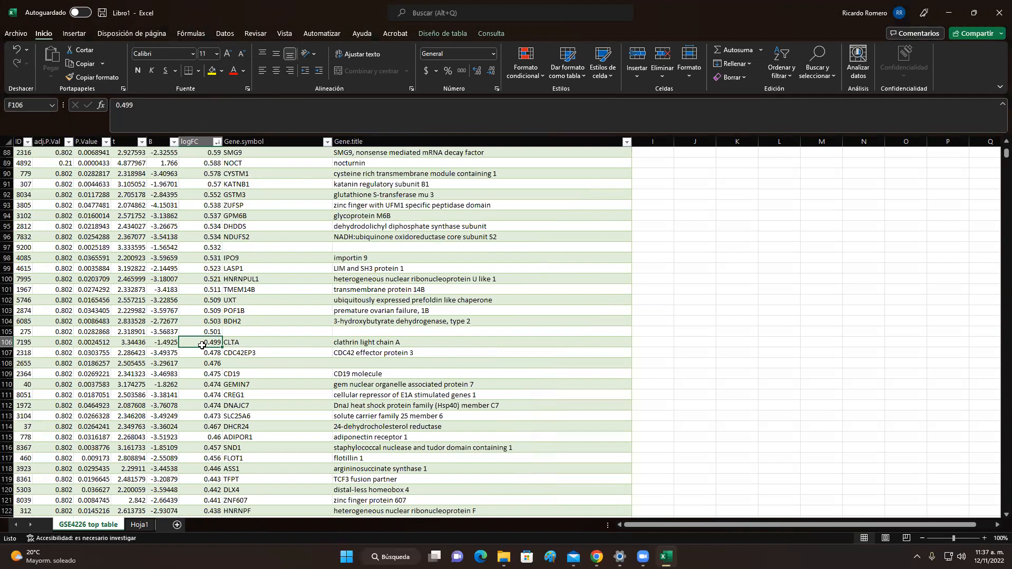
pyautogui.click(216, 333)
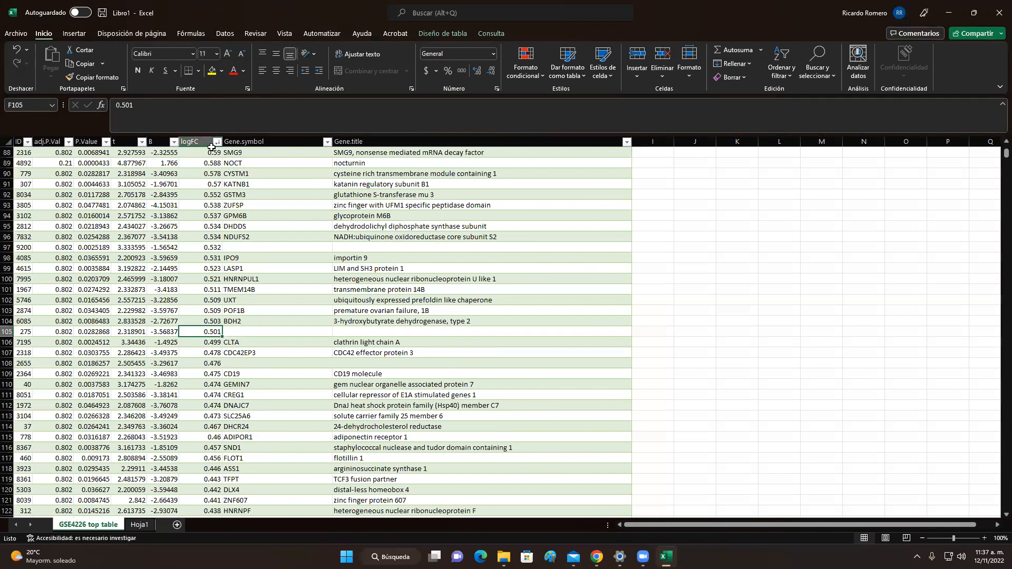
pyautogui.click(202, 342)
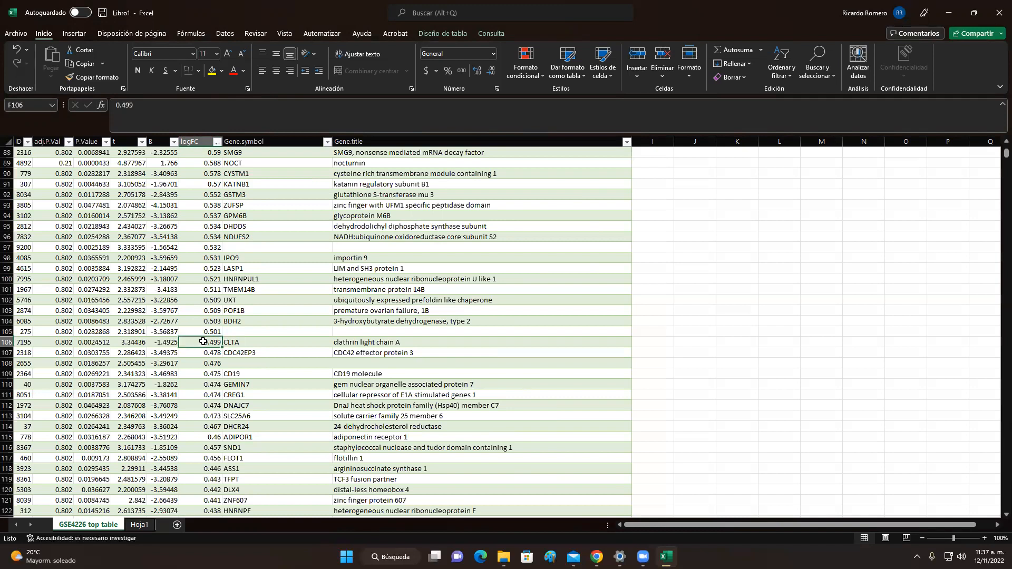
pyautogui.click(203, 331)
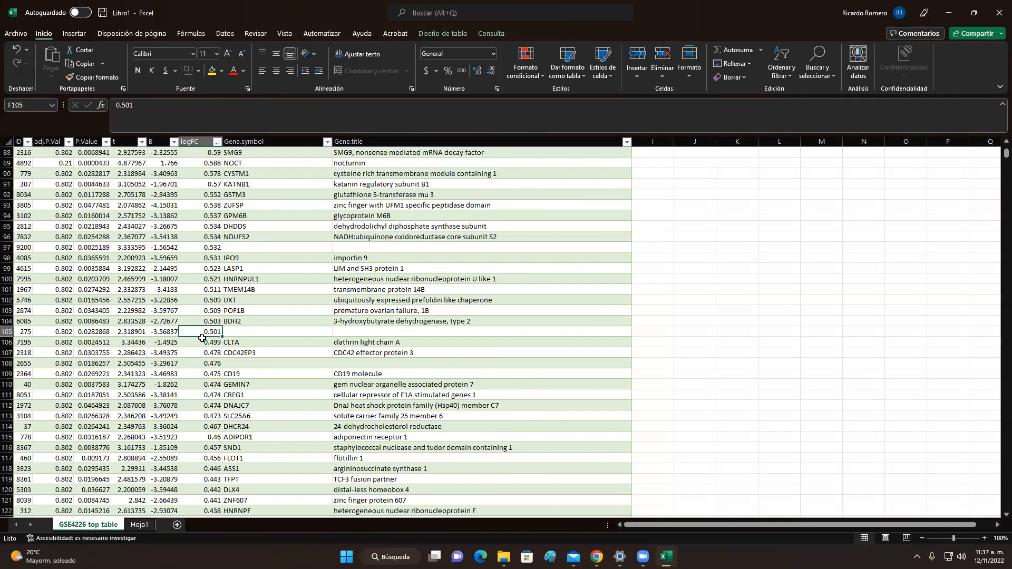
pyautogui.click(201, 344)
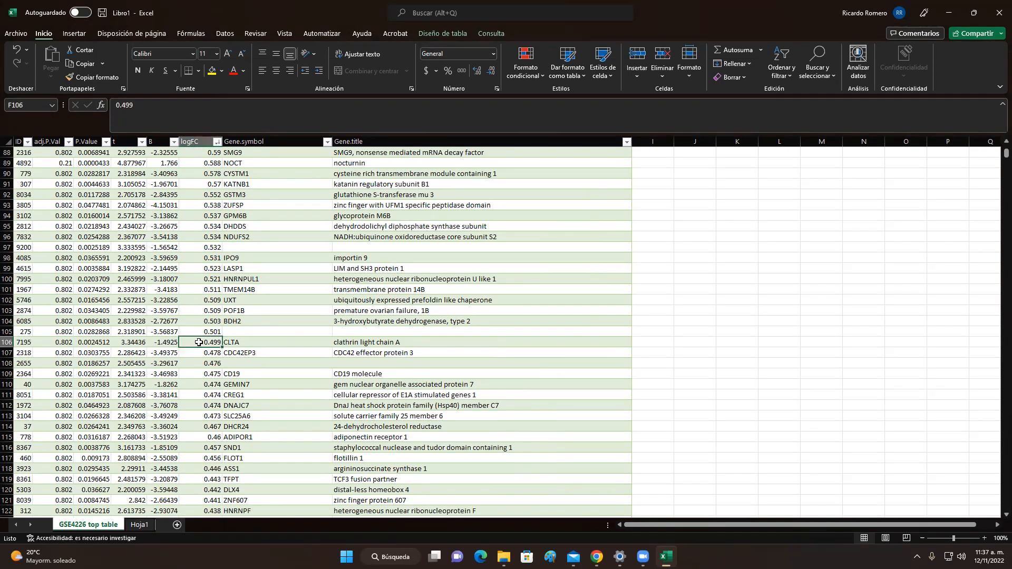
# Step: Delete the table rows with logFC below 0.5, from row 106 through the final row 560
pyautogui.scroll(-10, 198, 343)
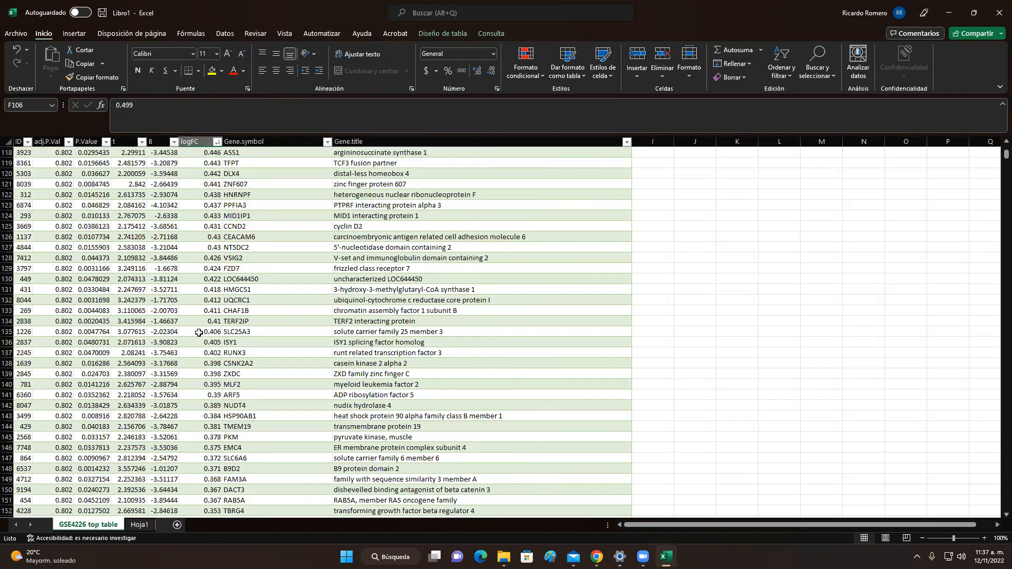
pyautogui.scroll(-2, 199, 332)
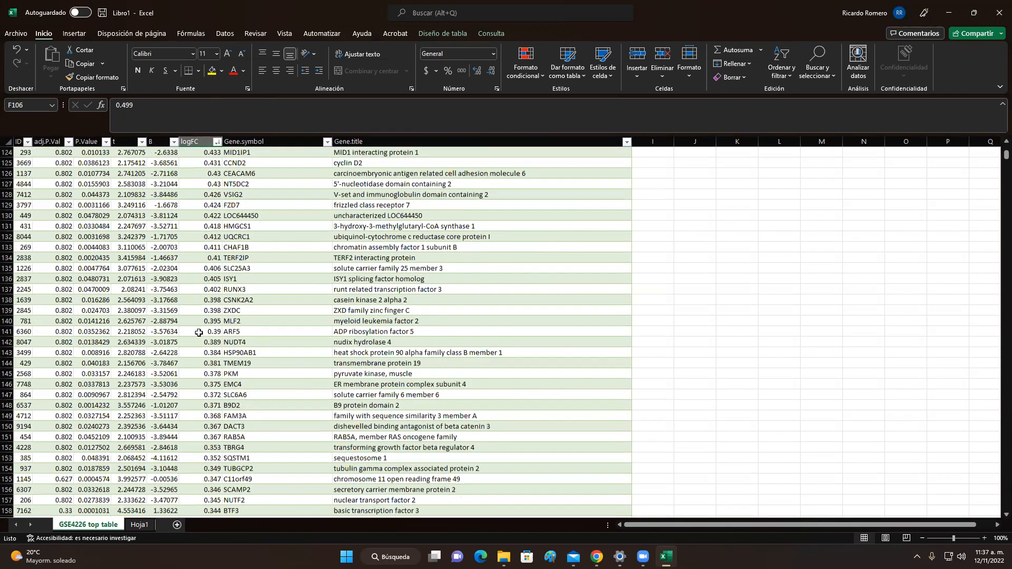
pyautogui.scroll(7, 199, 332)
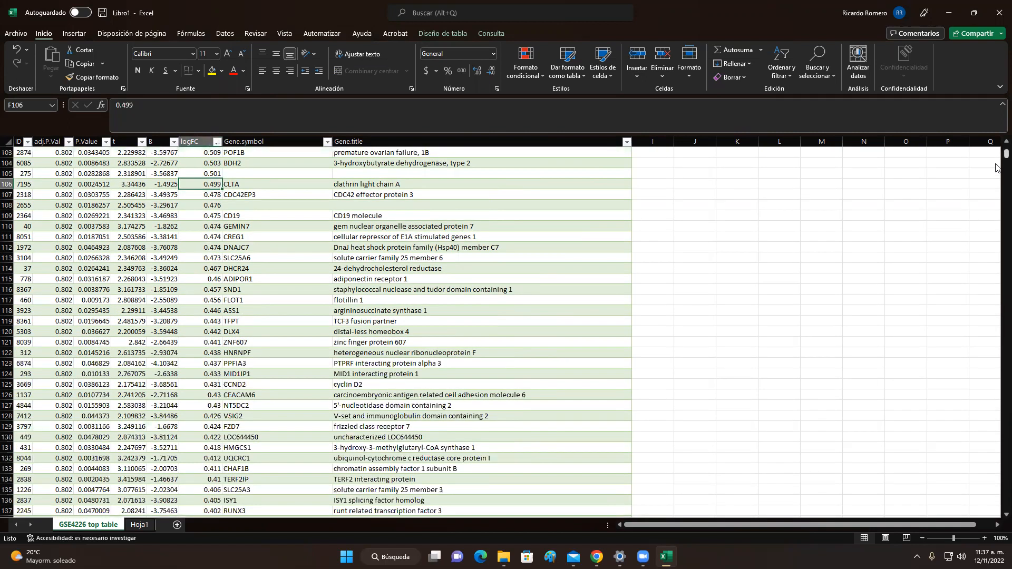
pyautogui.moveTo(996, 158)
pyautogui.mouseDown()
pyautogui.moveTo(996, 193)
pyautogui.moveTo(996, 171)
pyautogui.mouseUp()
pyautogui.scroll(9, 556, 357)
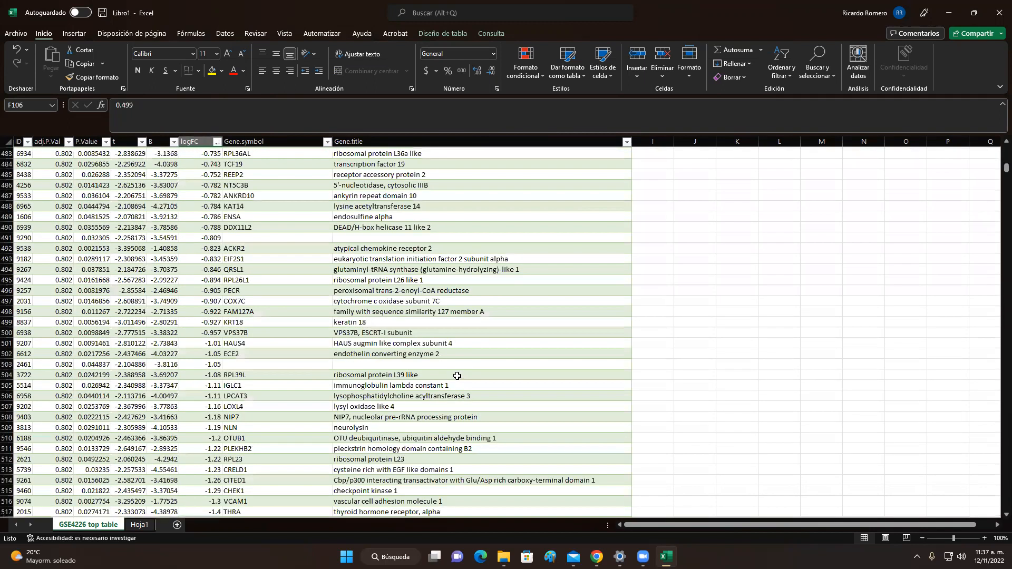
pyautogui.scroll(-17, 458, 376)
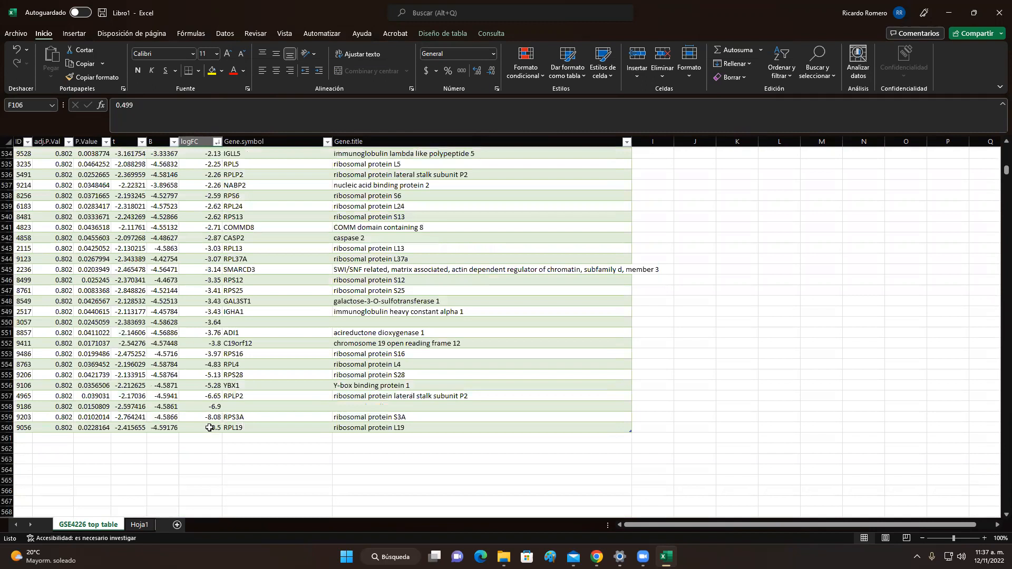
pyautogui.keyDown('shift'); pyautogui.click(208, 428); pyautogui.keyUp('shift')
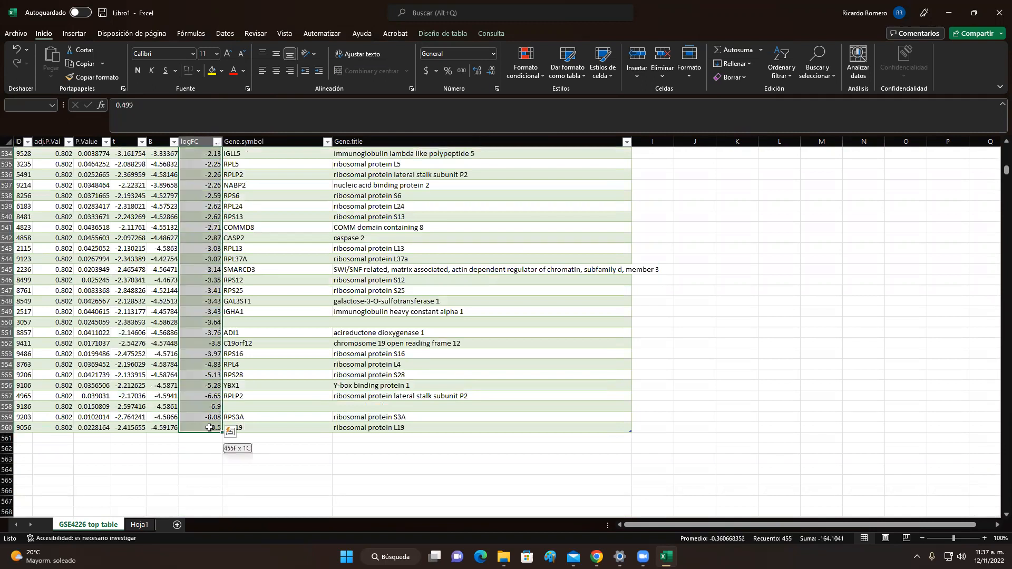
pyautogui.rightClick(197, 349)
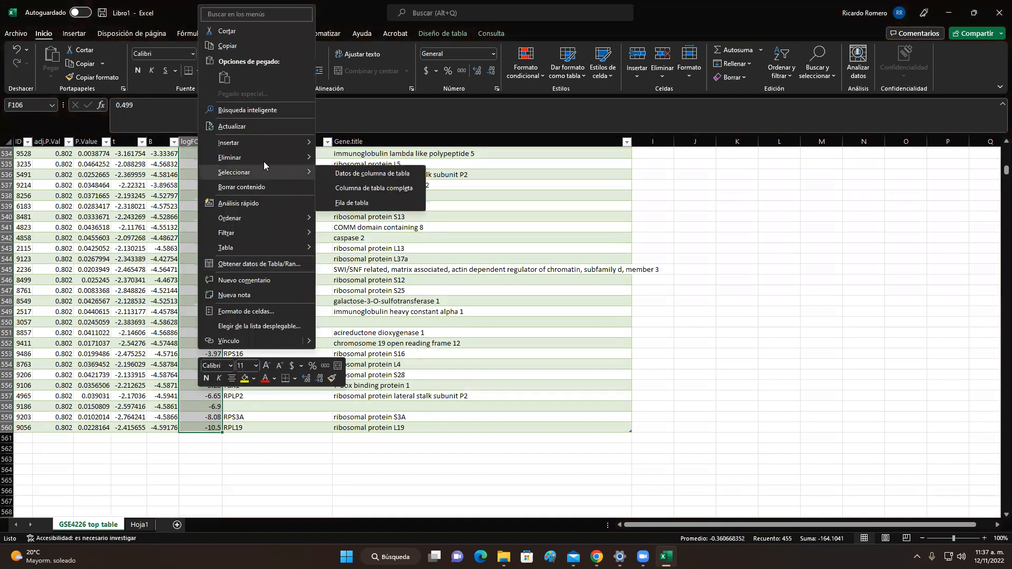
pyautogui.moveTo(265, 160)
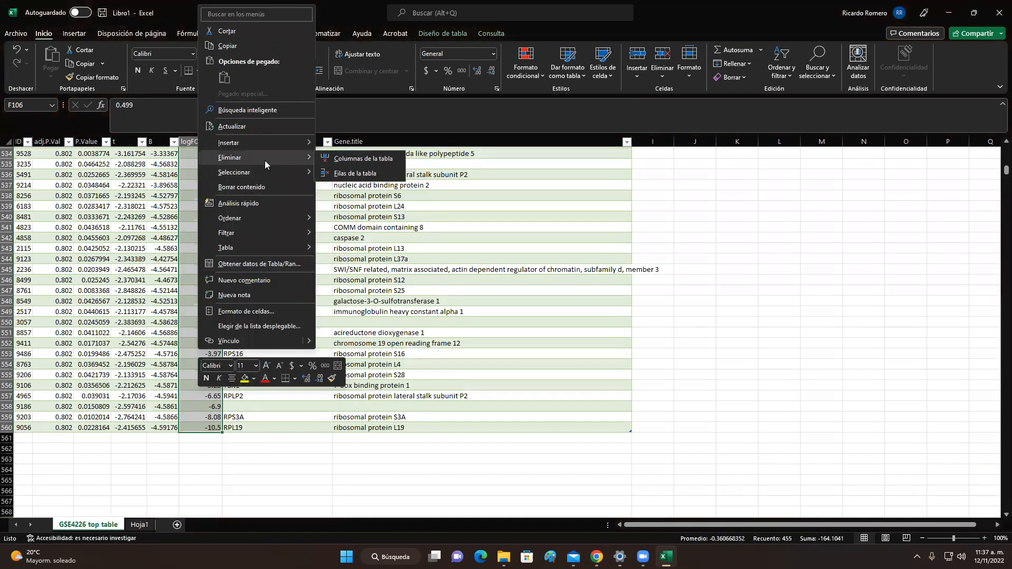
pyautogui.click(374, 175)
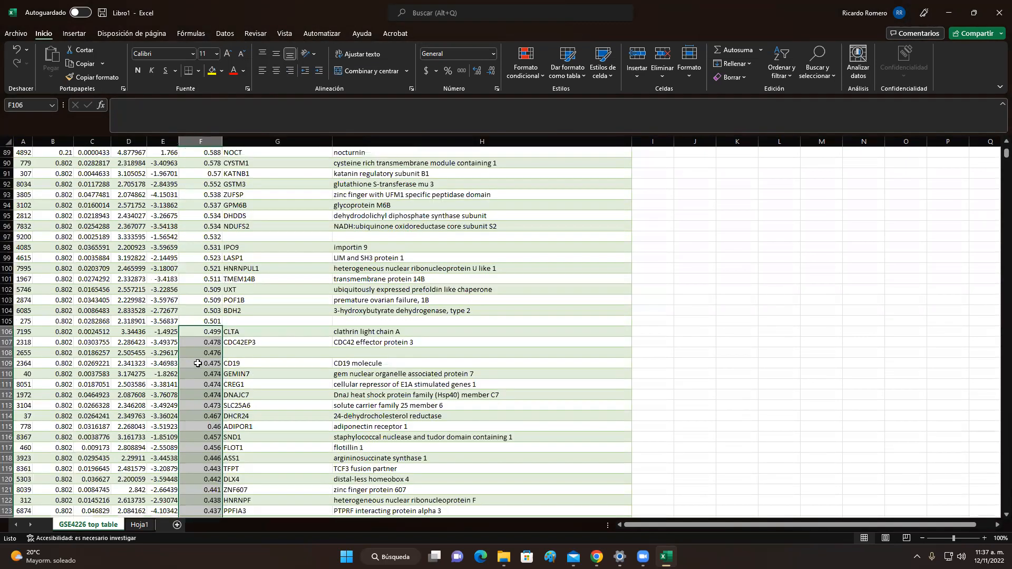
# Step: Remove the leftover gene entries after row 105 by deleting the entire sheet rows of the selected logFC range
pyautogui.rightClick(198, 364)
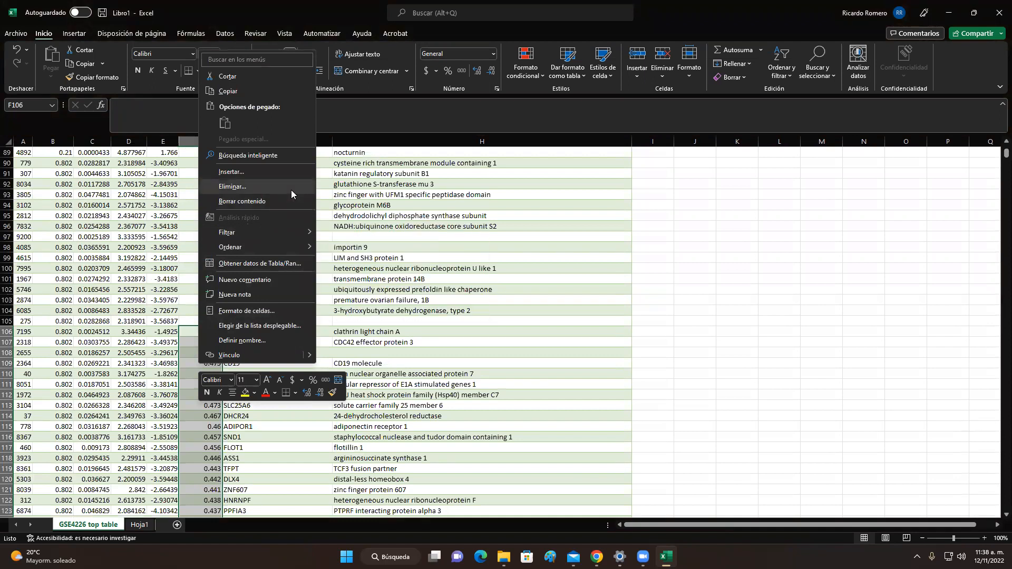
pyautogui.click(291, 190)
pyautogui.click(267, 213)
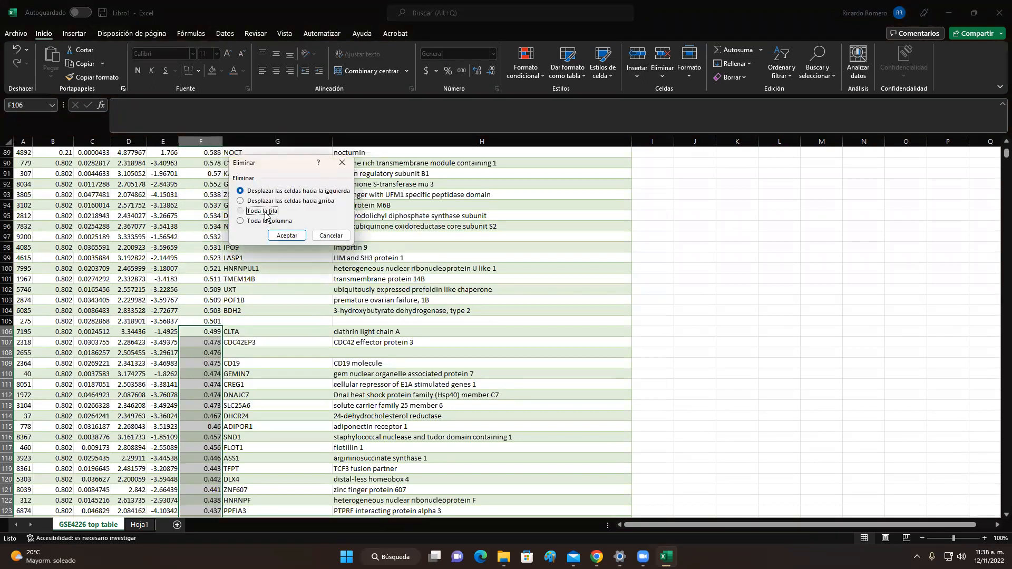
pyautogui.click(285, 235)
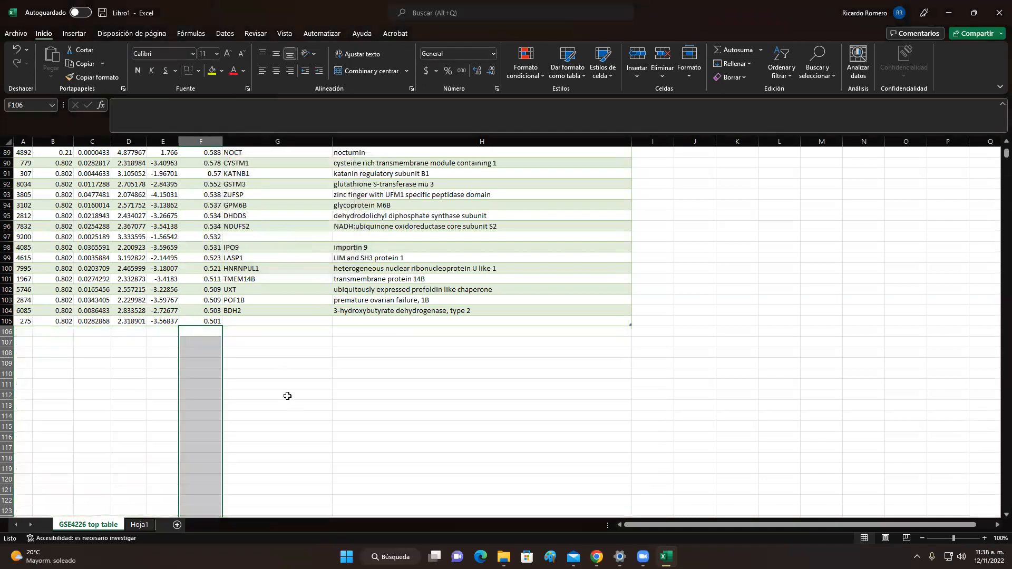
# Step: Review the end of the trimmed table and inspect the logFC and Gene.symbol cells in its last rows
pyautogui.scroll(1, 288, 397)
pyautogui.scroll(2, 287, 396)
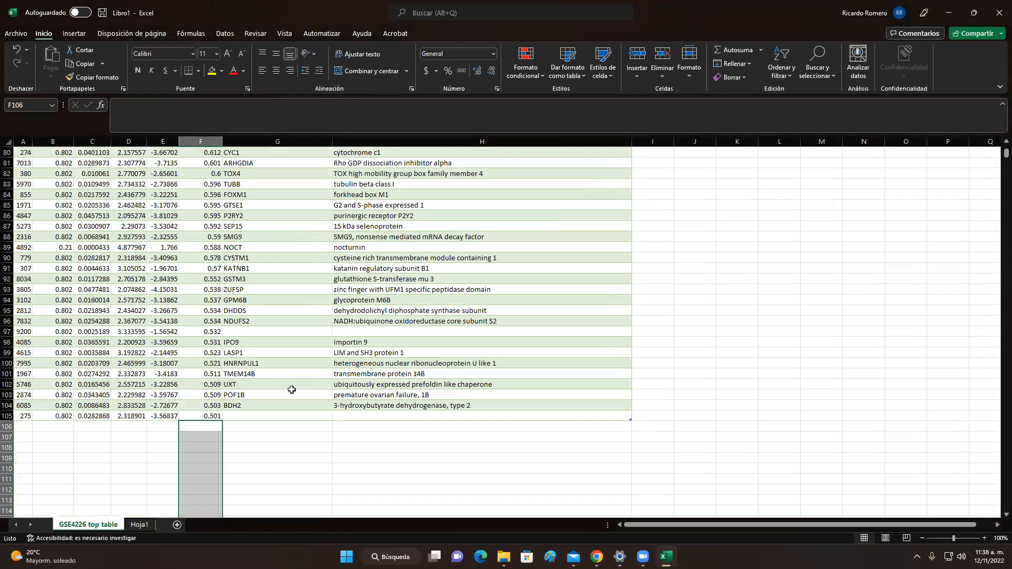
pyautogui.scroll(2, 291, 390)
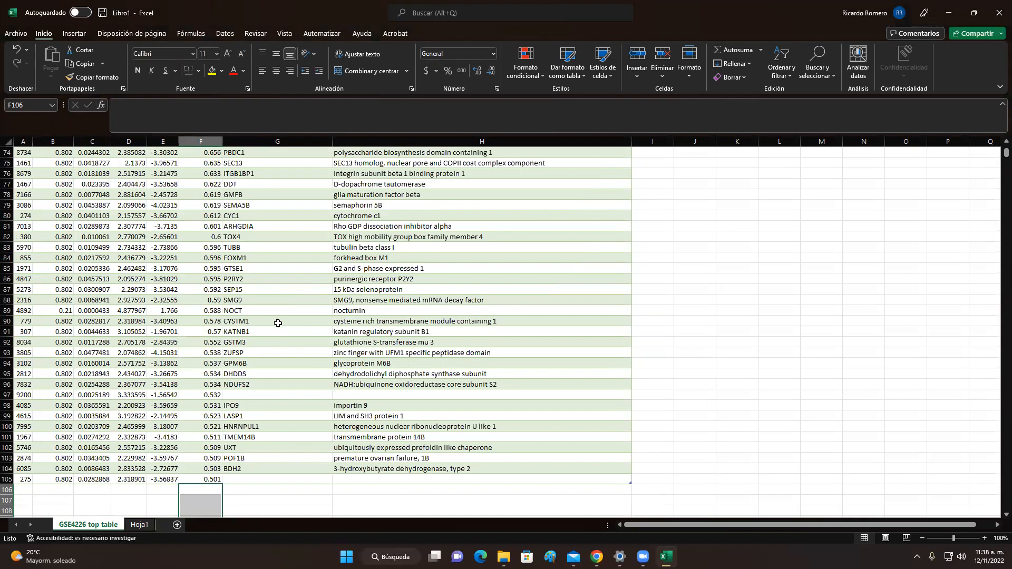
pyautogui.click(211, 480)
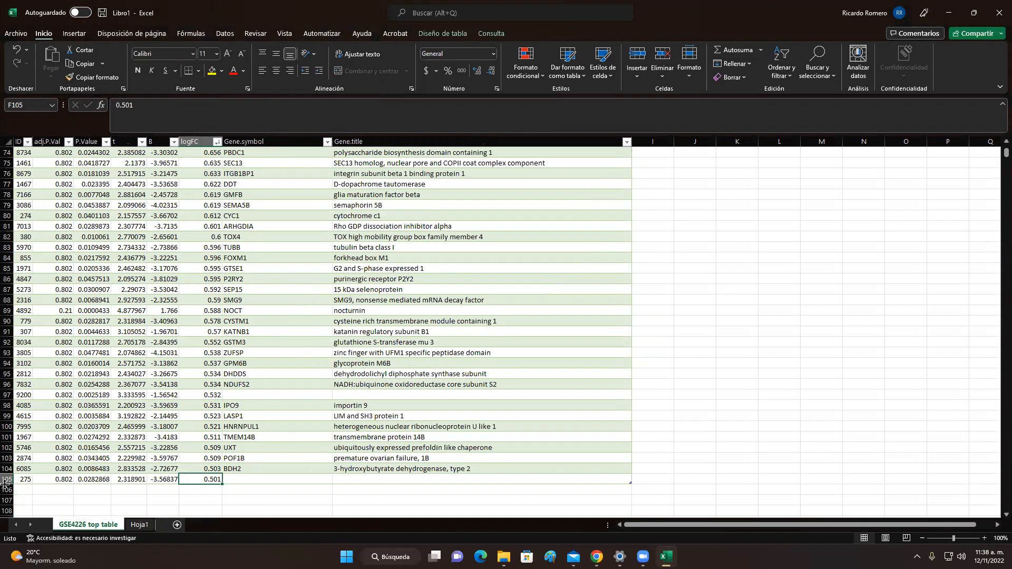
pyautogui.click(256, 482)
pyautogui.click(264, 470)
pyautogui.click(262, 481)
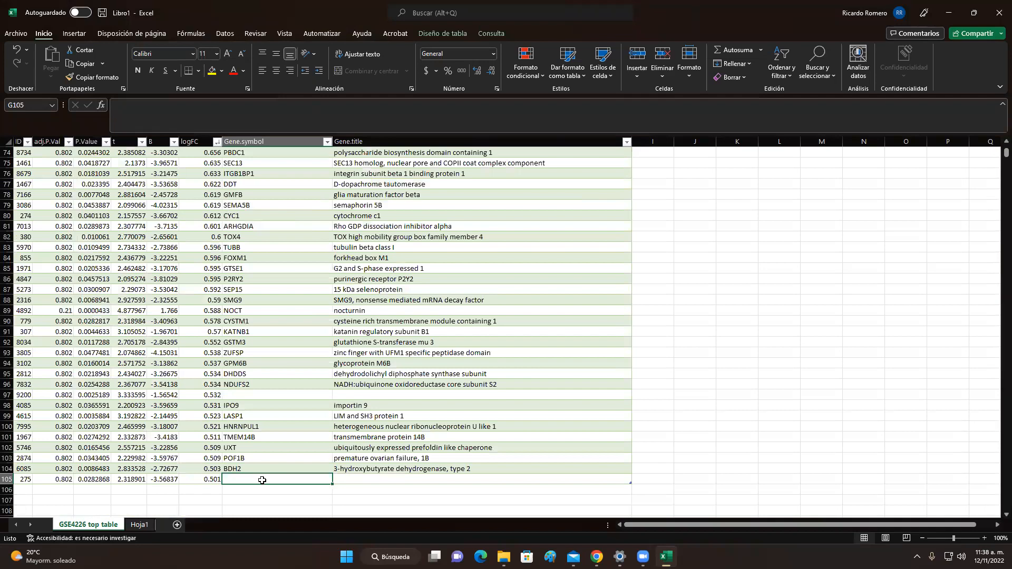
pyautogui.hotkey('shift', 'Up')
pyautogui.hotkey('shift', 'Up')
pyautogui.hotkey('shift', 'Up')
pyautogui.hotkey('shift', 'Up')
pyautogui.hotkey('shift', 'Up')
pyautogui.hotkey('shift', 'Up')
pyautogui.hotkey('shift', 'Up')
pyautogui.hotkey('shift', 'Up')
pyautogui.hotkey('shift', 'Up')
pyautogui.hotkey('shift', 'Up')
pyautogui.hotkey('shift', 'Up')
pyautogui.hotkey('shift', 'Up')
pyautogui.hotkey('shift', 'Up')
pyautogui.hotkey('shift', 'Up')
pyautogui.hotkey('shift', 'Up')
pyautogui.hotkey('shift', 'Up')
pyautogui.hotkey('shift', 'Up')
pyautogui.hotkey('shift', 'Up')
pyautogui.hotkey('shift', 'Up')
pyautogui.hotkey('shift', 'Up')
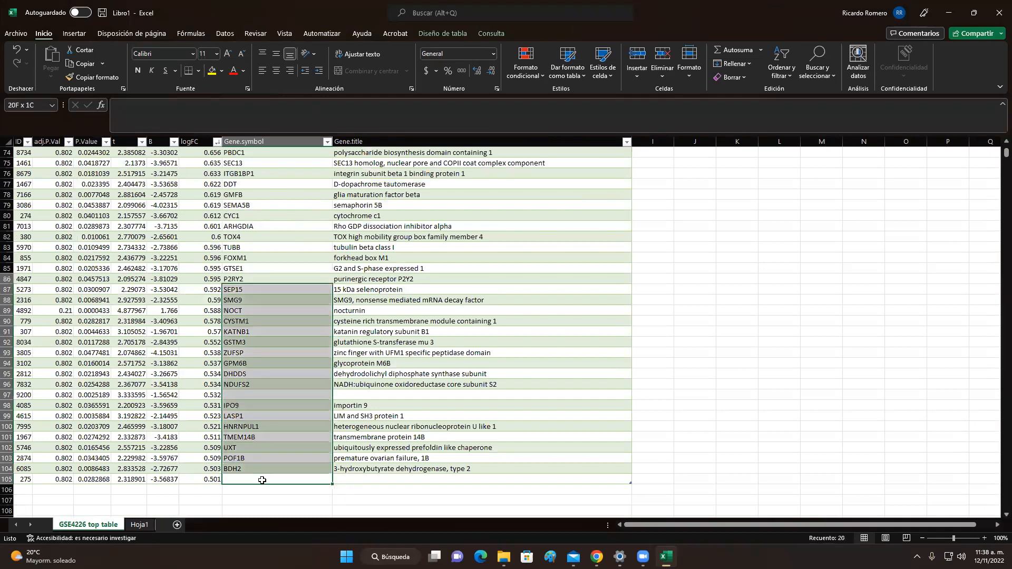
pyautogui.hotkey('shift', 'Up')
pyautogui.hotkey('shift', 'Up')
pyautogui.hotkey('shift', 'Up')
pyautogui.hotkey('shift', 'Up')
pyautogui.hotkey('shift', 'Up')
pyautogui.hotkey('shift', 'Up')
pyautogui.hotkey('shift', 'Up')
pyautogui.hotkey('shift', 'Up')
pyautogui.hotkey('shift', 'Up')
pyautogui.hotkey('shift', 'Up')
pyautogui.hotkey('shift', 'Up')
pyautogui.hotkey('shift', 'Up')
pyautogui.hotkey('shift', 'Up')
pyautogui.hotkey('shift', 'Up')
pyautogui.hotkey('shift', 'Up')
pyautogui.hotkey('shift', 'Up')
pyautogui.hotkey('shift', 'Up')
pyautogui.hotkey('shift', 'Up')
pyautogui.hotkey('shift', 'Up')
pyautogui.hotkey('shift', 'Up')
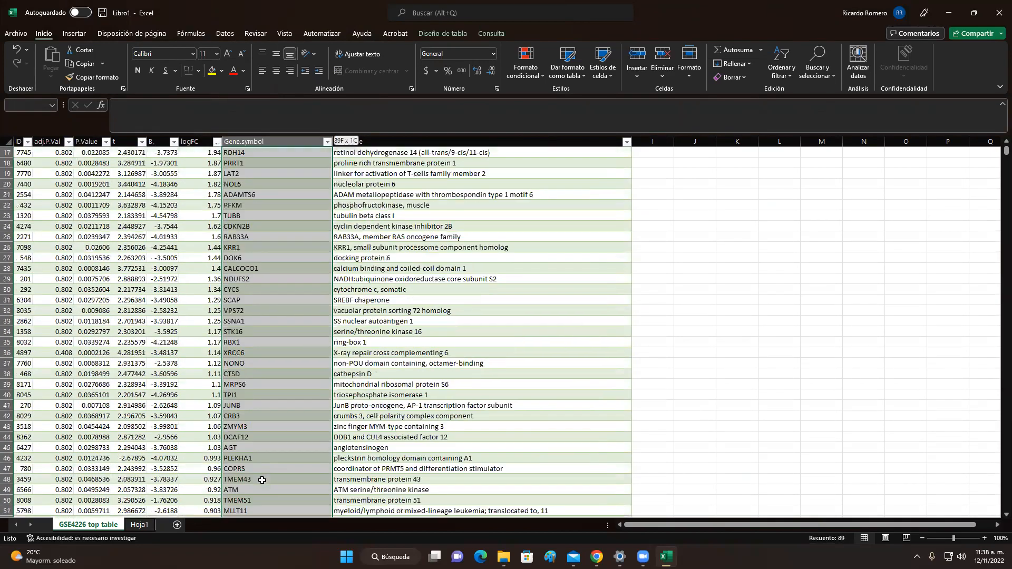
pyautogui.hotkey('shift', 'Up')
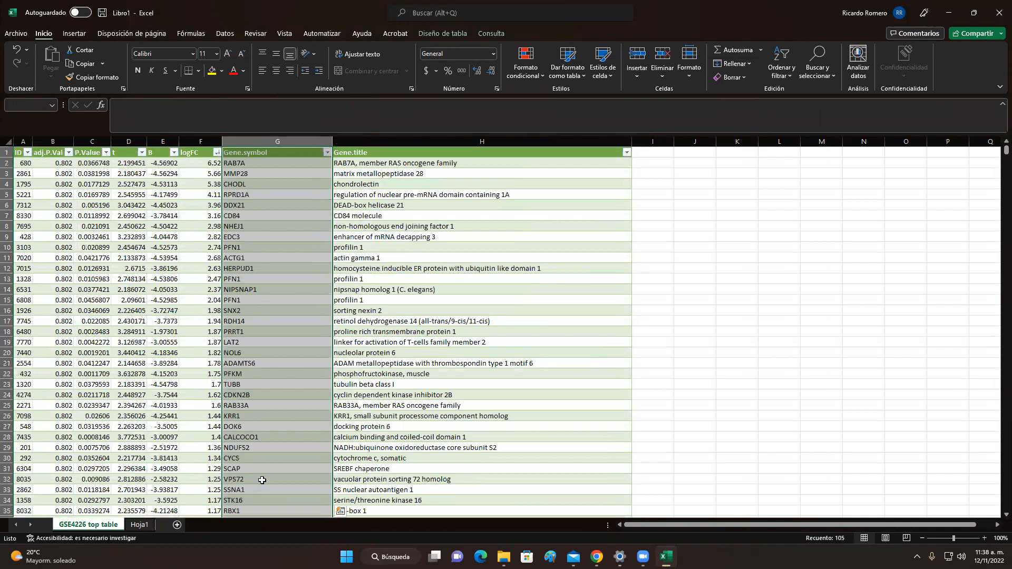
pyautogui.click(267, 163)
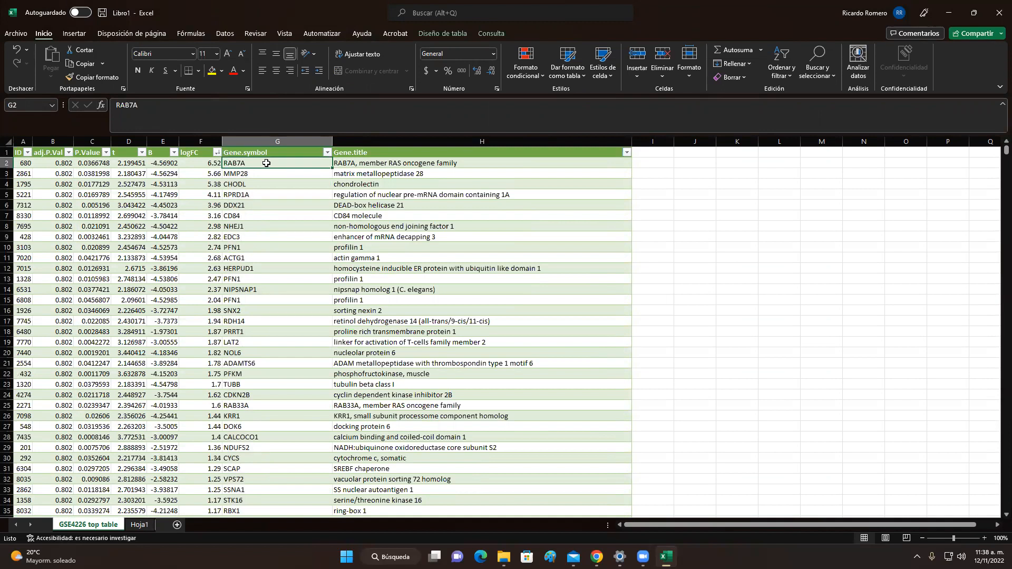
pyautogui.hotkey('shift', 'space')
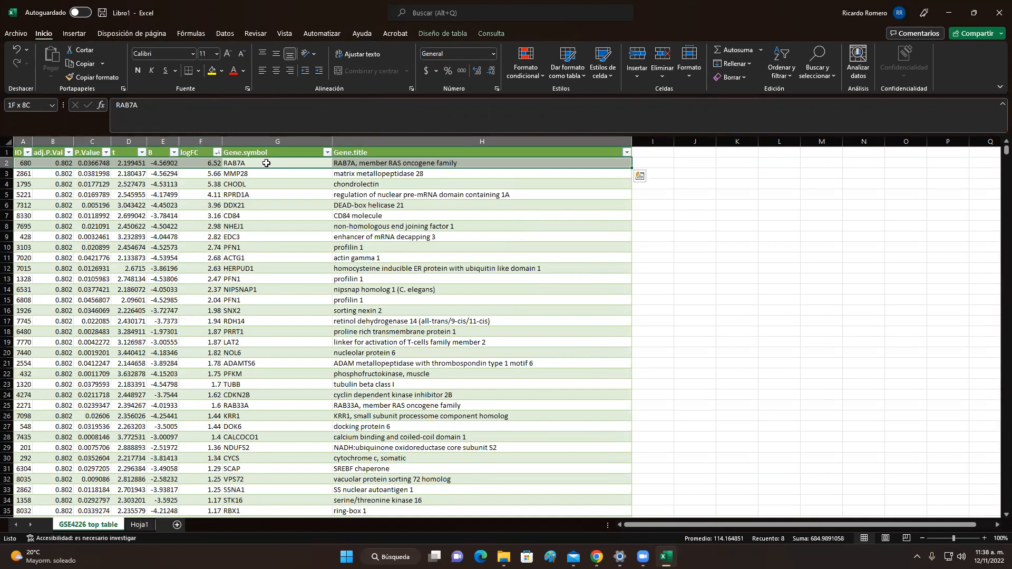
pyautogui.click(272, 174)
# Step: Copy the Gene.symbol values from the first gene in row 2 through row 105, without the header
pyautogui.click(276, 164)
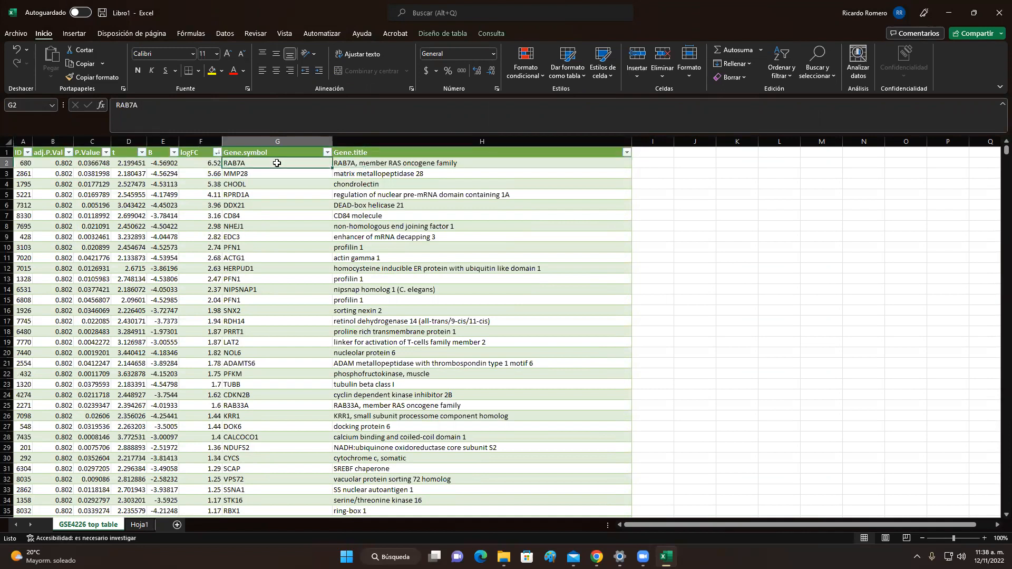
pyautogui.hotkey('ctrl', 'shift', 'Down')
pyautogui.scroll(-10, 277, 163)
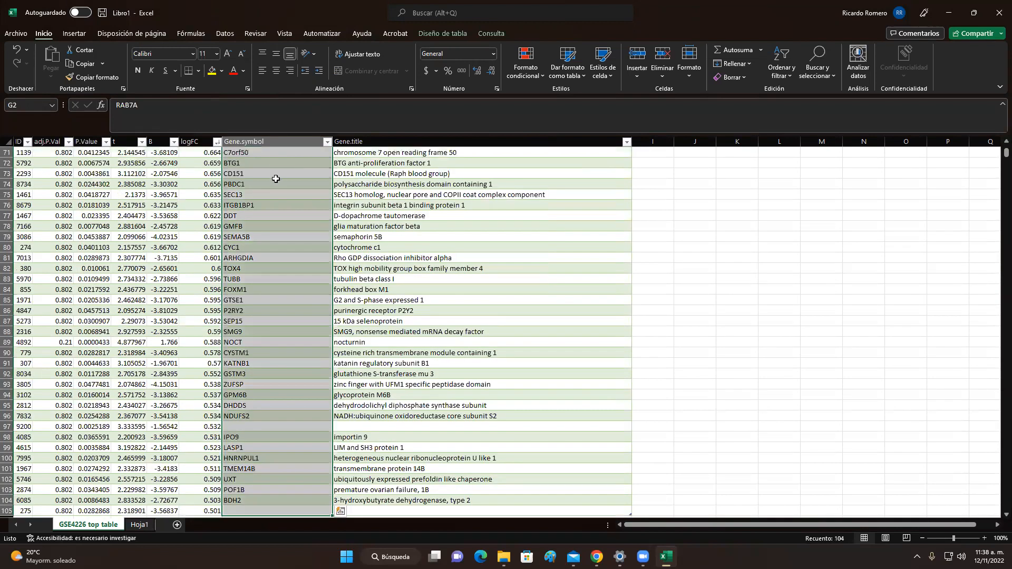
pyautogui.scroll(10, 274, 199)
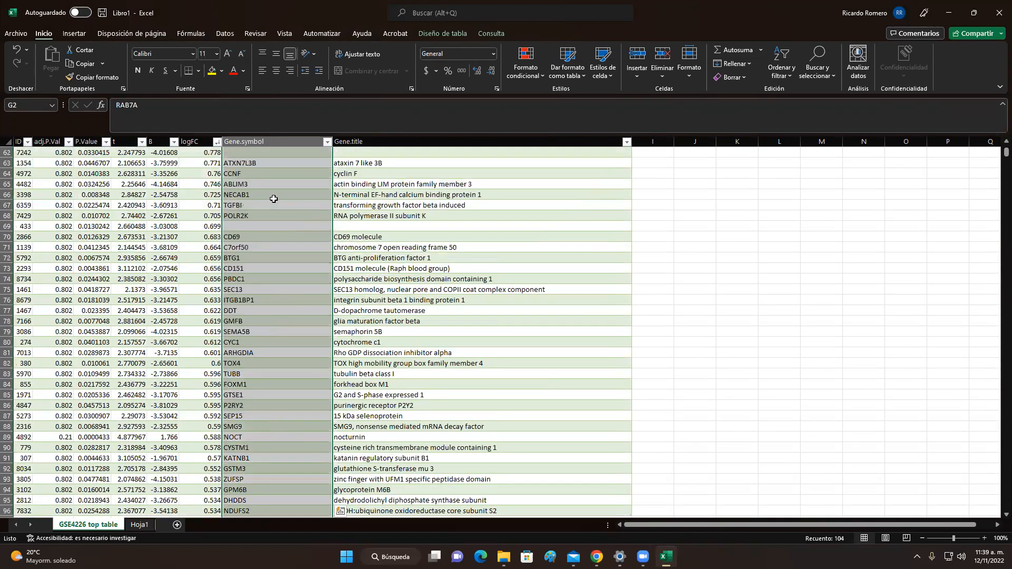
pyautogui.scroll(12, 274, 199)
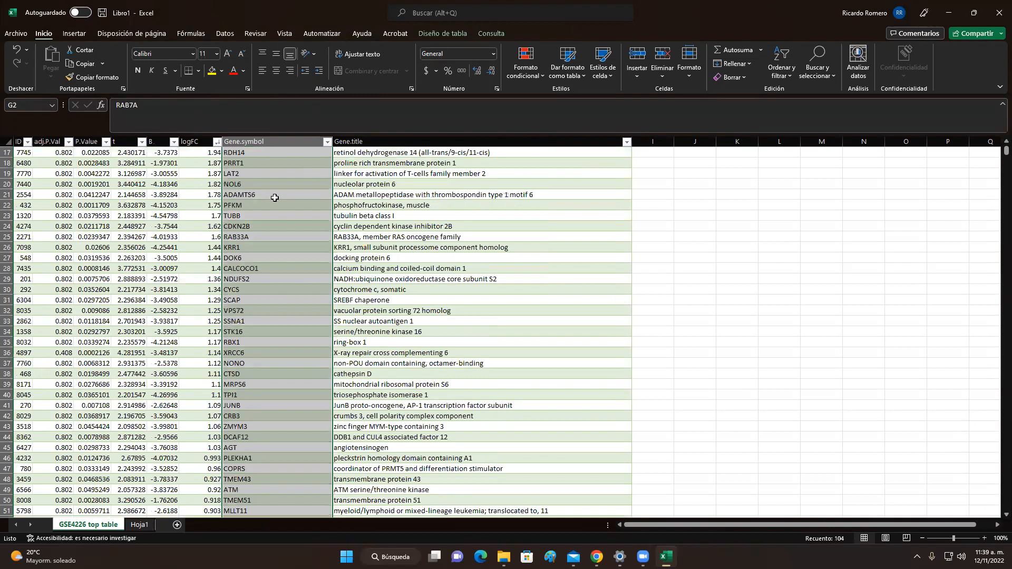
pyautogui.scroll(6, 274, 197)
pyautogui.rightClick(276, 165)
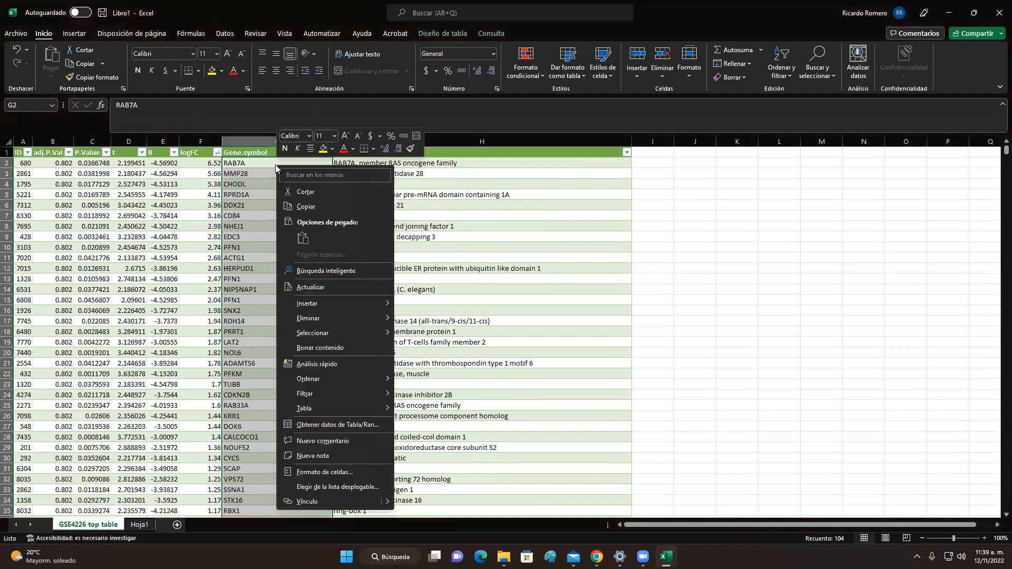
pyautogui.click(306, 207)
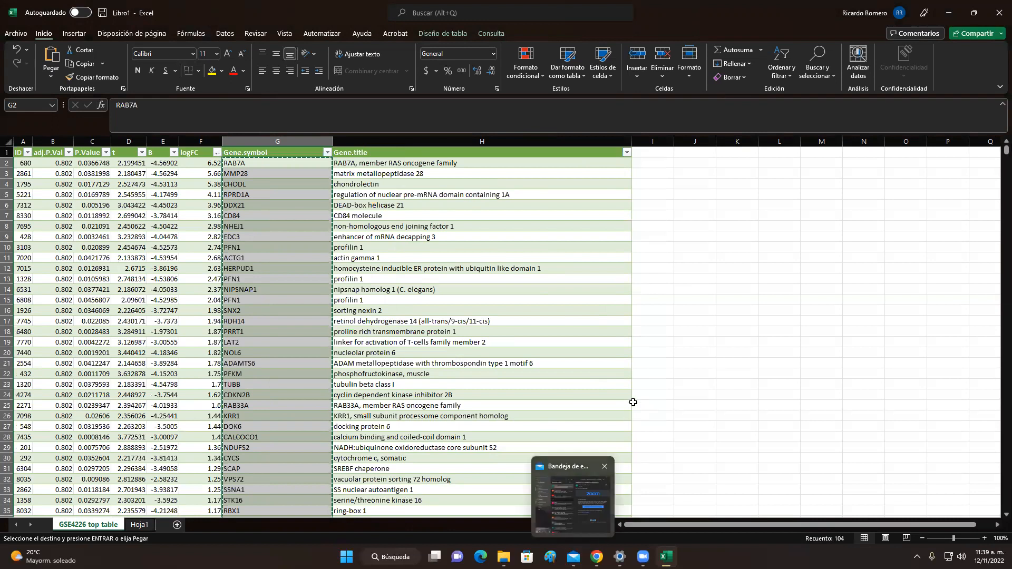
# Step: Switch to the GEO2R window in Chrome and go back through the visited pages to the Gene Expression Omnibus home page
pyautogui.moveTo(596, 556)
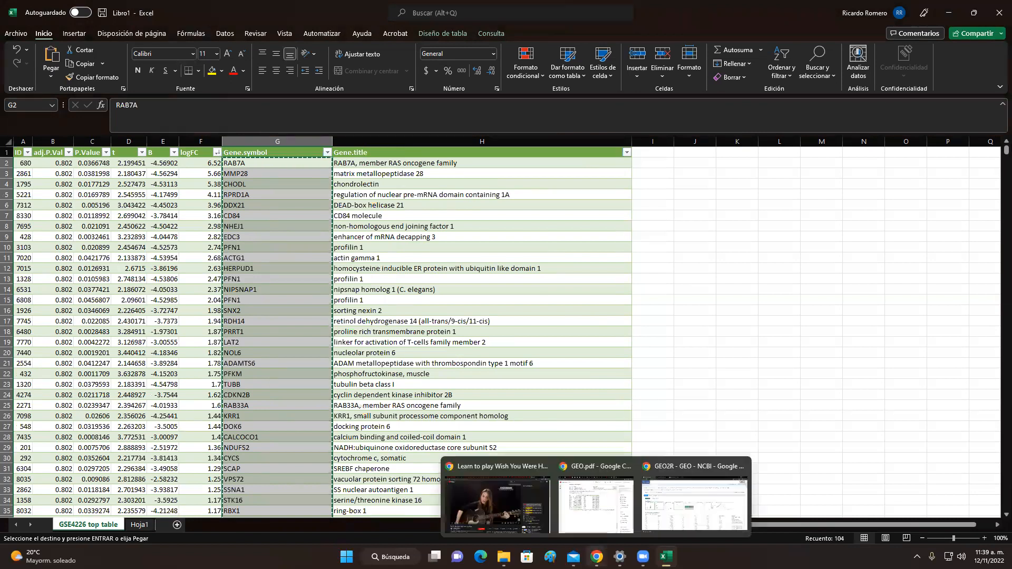
pyautogui.click(700, 494)
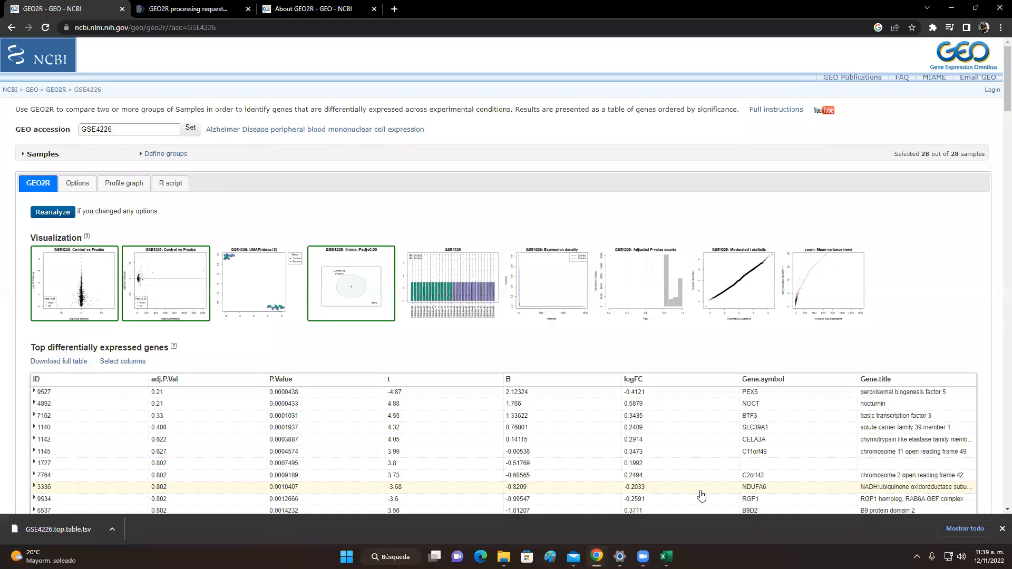
pyautogui.click(316, 20)
pyautogui.click(198, 10)
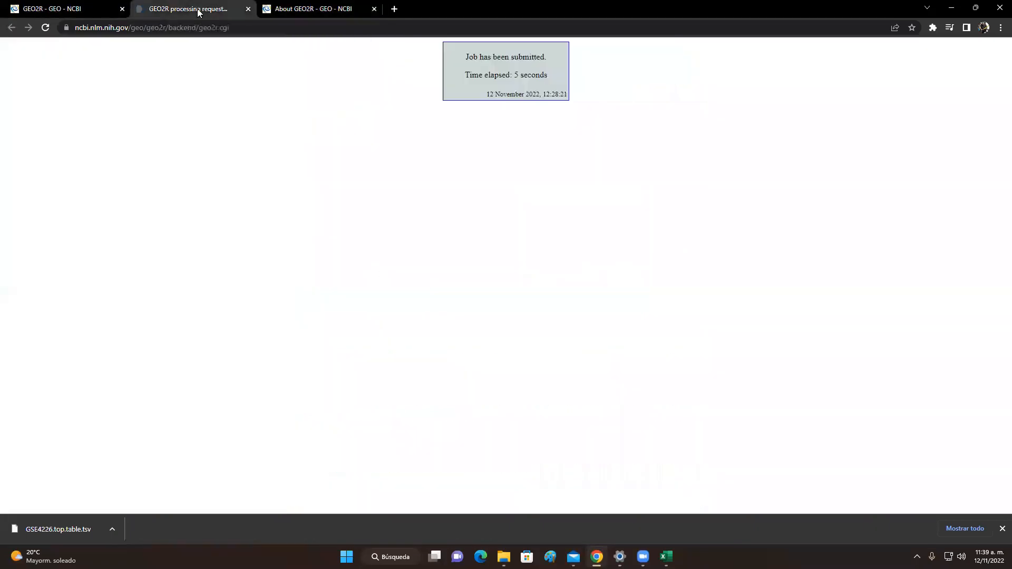
pyautogui.click(72, 11)
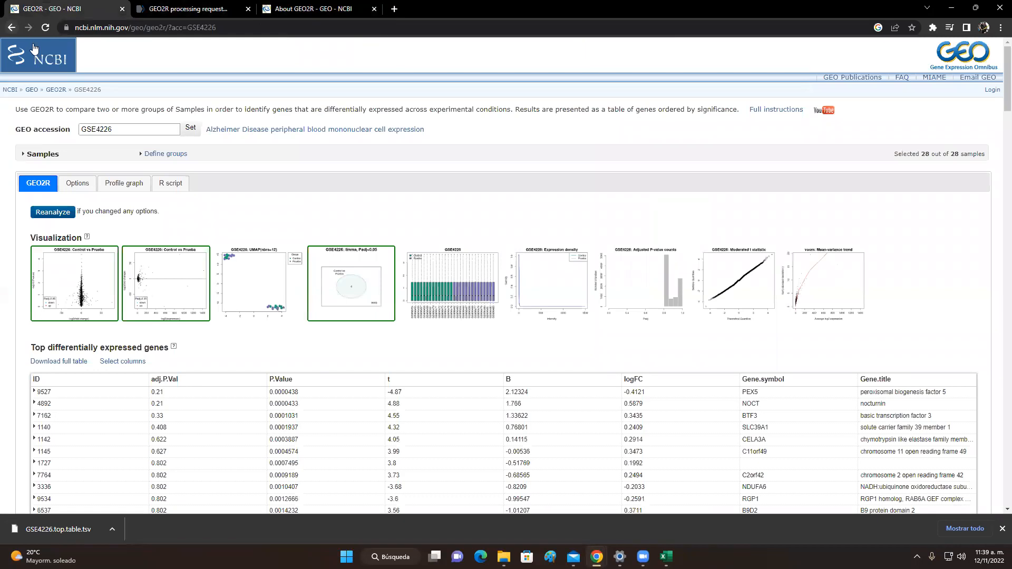
pyautogui.click(12, 29)
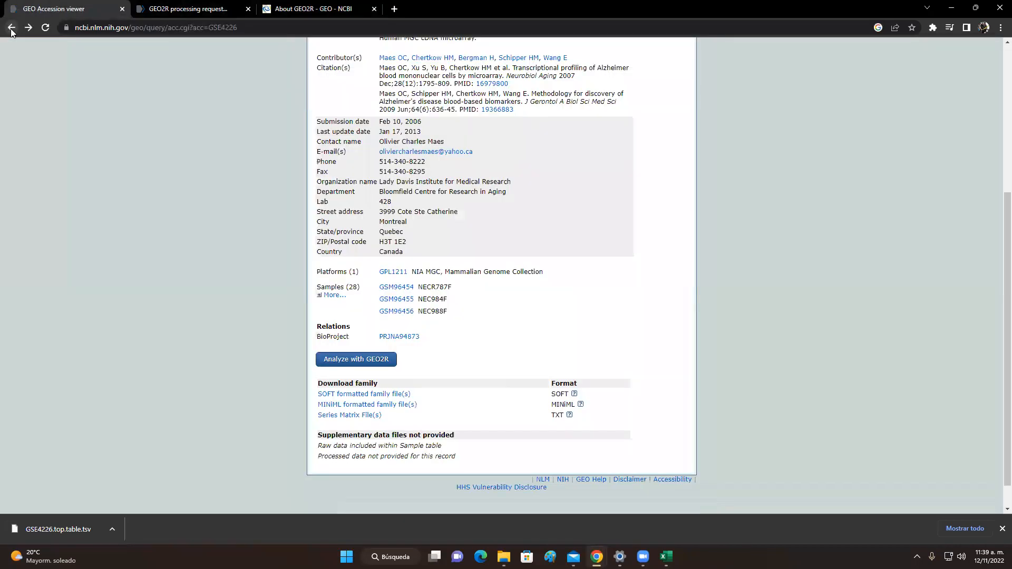
pyautogui.click(12, 29)
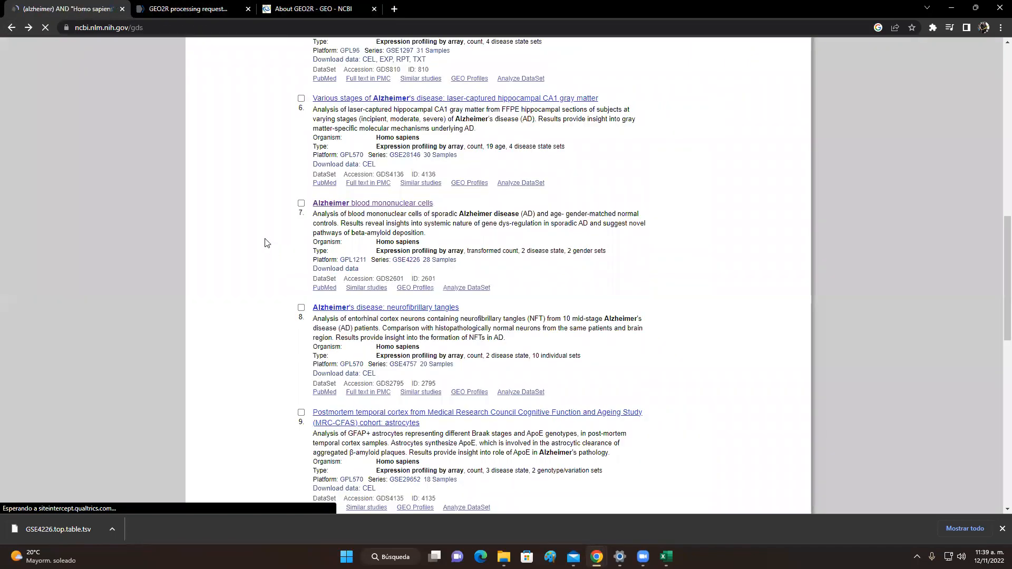
pyautogui.click(12, 29)
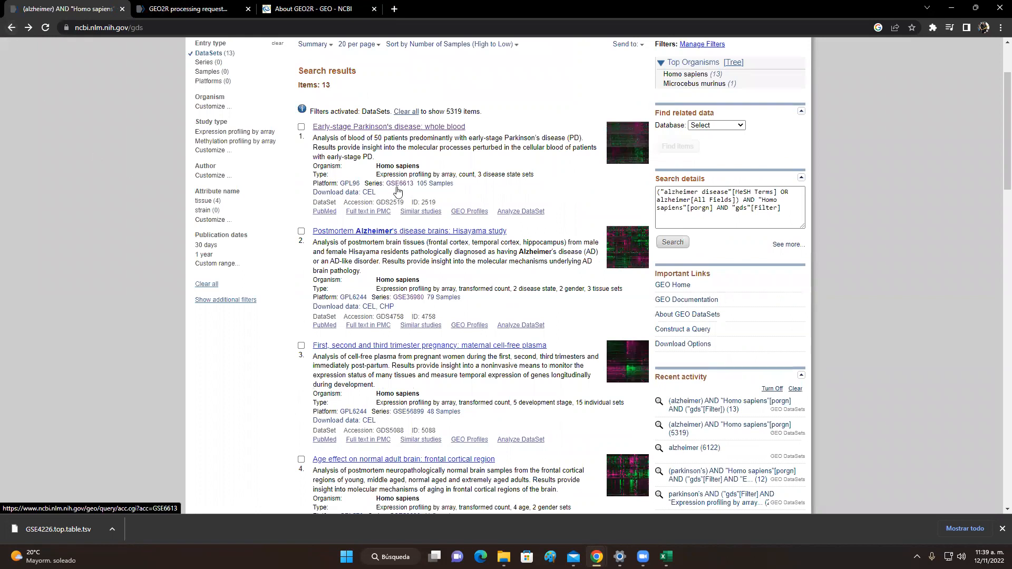
pyautogui.click(13, 28)
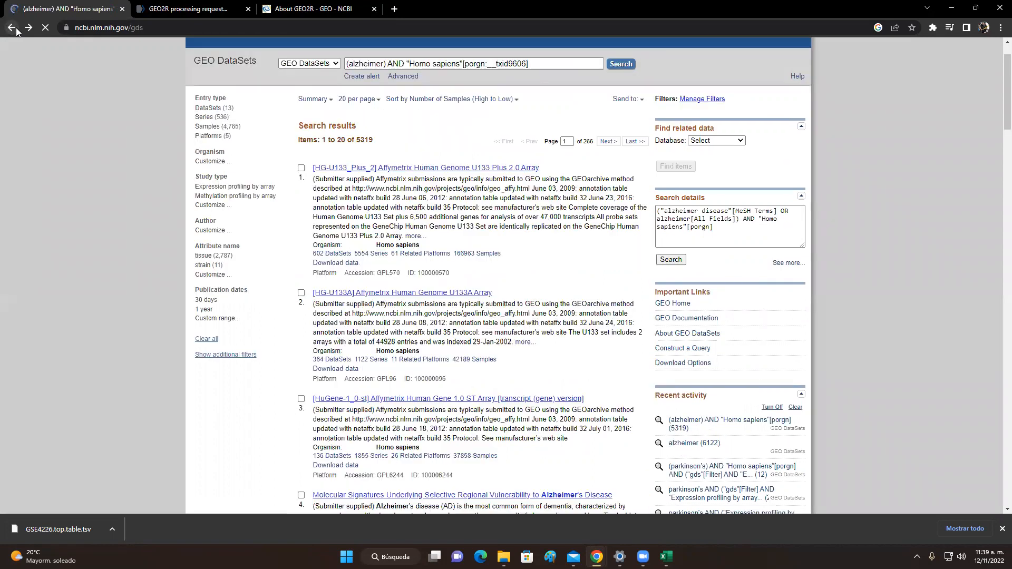
pyautogui.click(12, 28)
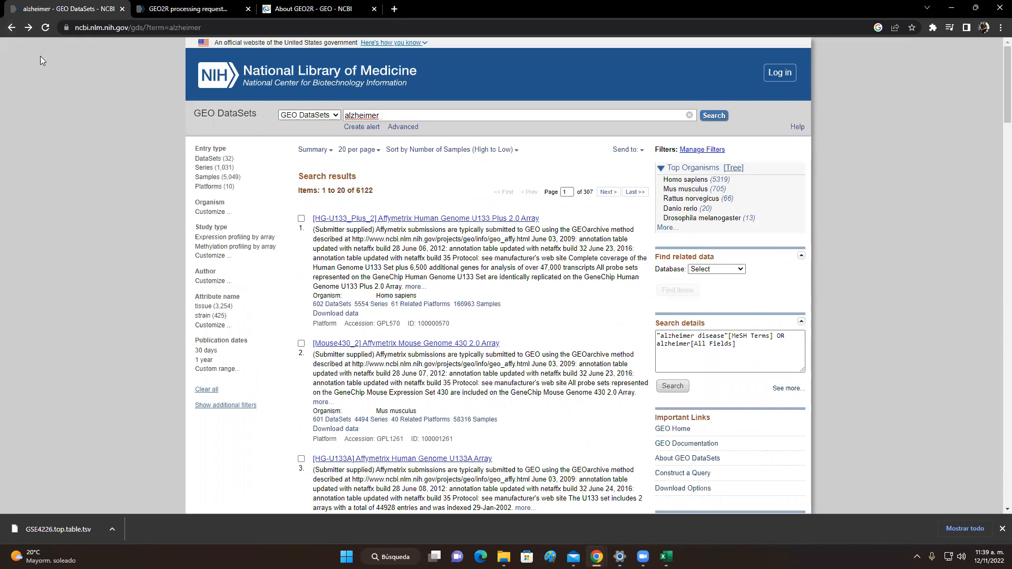
pyautogui.click(12, 28)
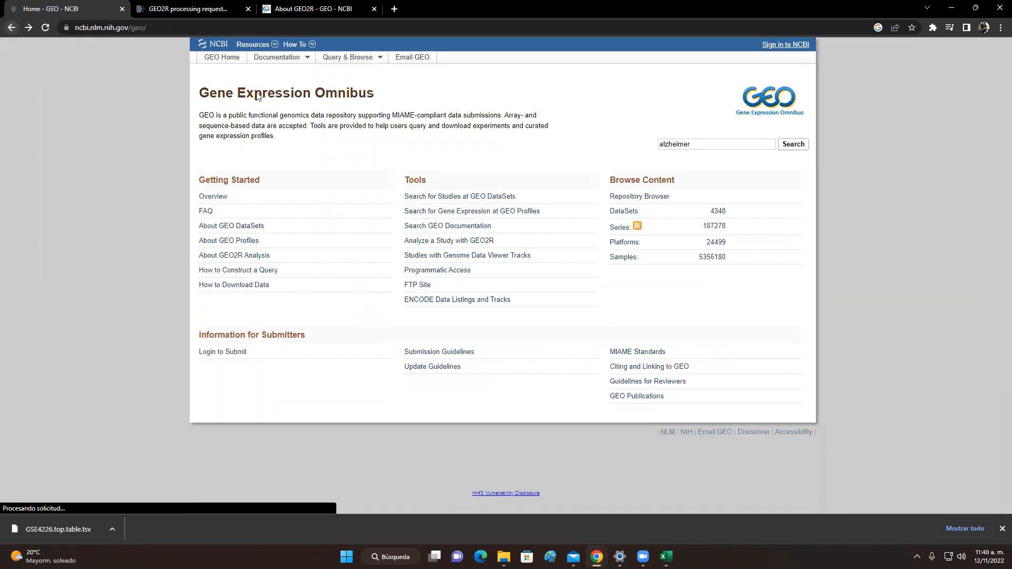
# Step: Look up the series record by searching GEO for accession gse6613, and return to the GEO home page
pyautogui.click(723, 146)
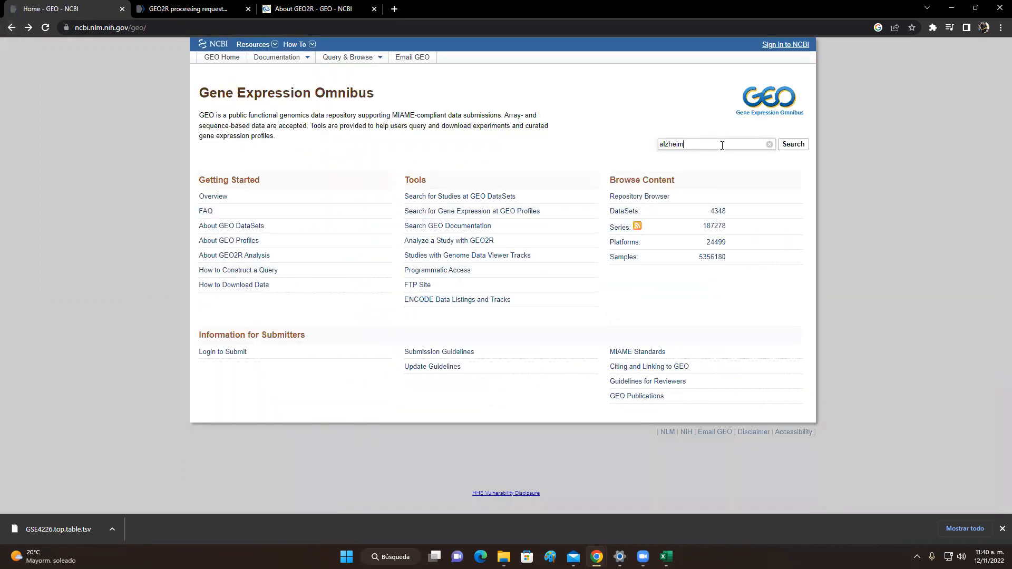
pyautogui.press('BackSpace')
pyautogui.write('gse6613')
pyautogui.press('Return')
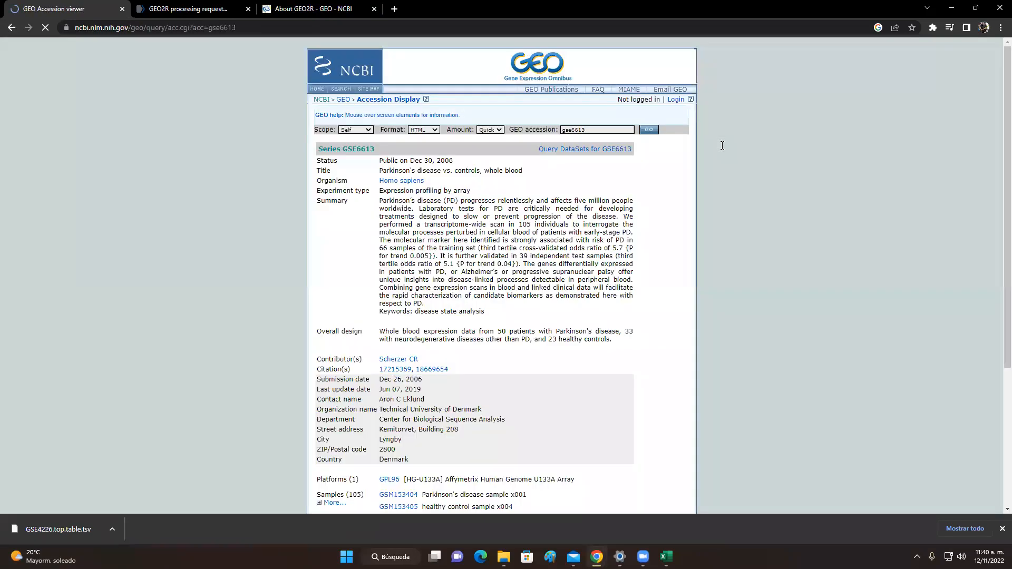
pyautogui.click(11, 28)
pyautogui.click(12, 28)
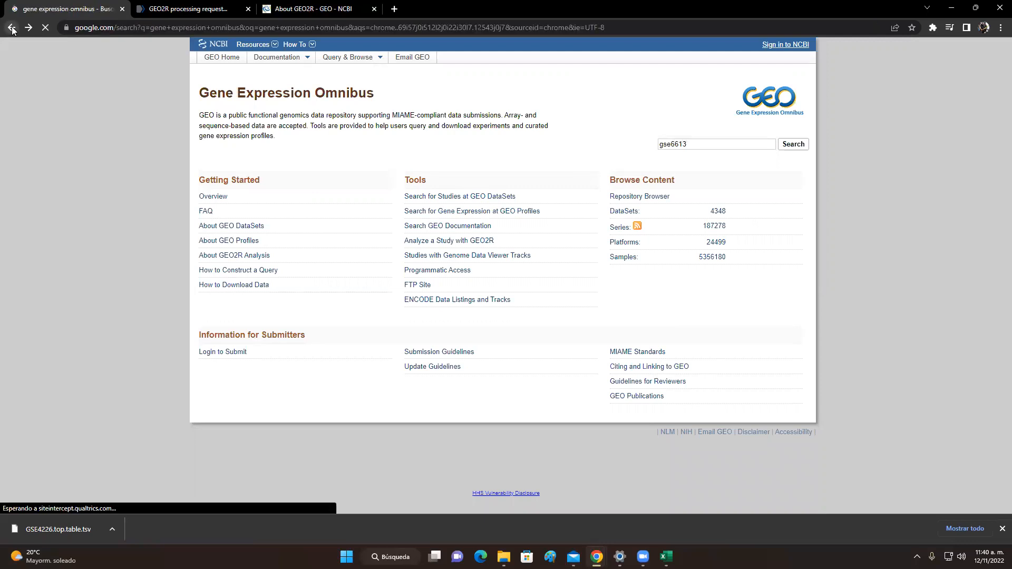
pyautogui.click(29, 28)
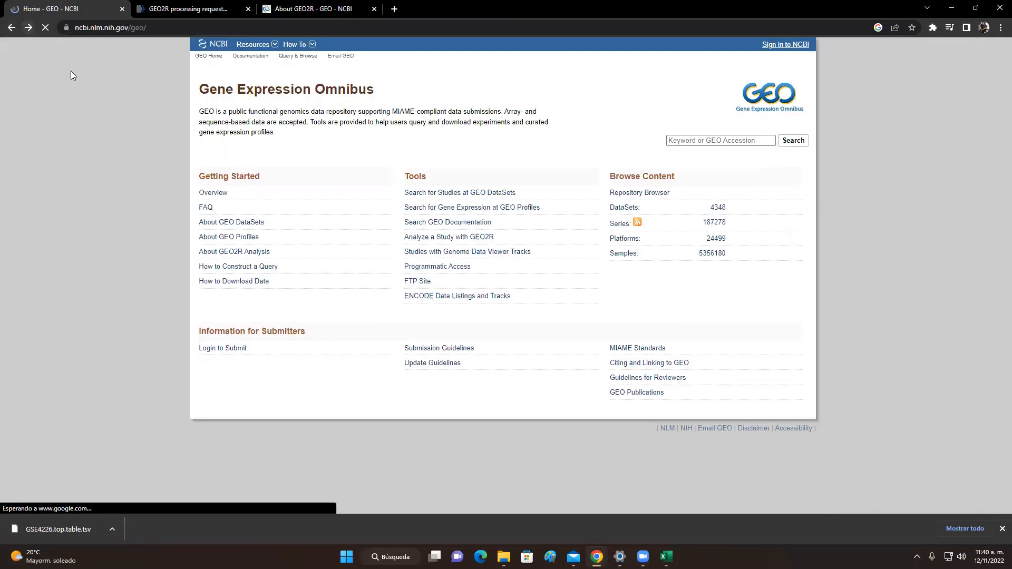
# Step: Replace the search term with alzheimer and open the matching GEO DataSets results
pyautogui.click(739, 147)
pyautogui.press('BackSpace')
pyautogui.press('BackSpace')
pyautogui.press('BackSpace')
pyautogui.press('BackSpace')
pyautogui.press('BackSpace')
pyautogui.press('BackSpace')
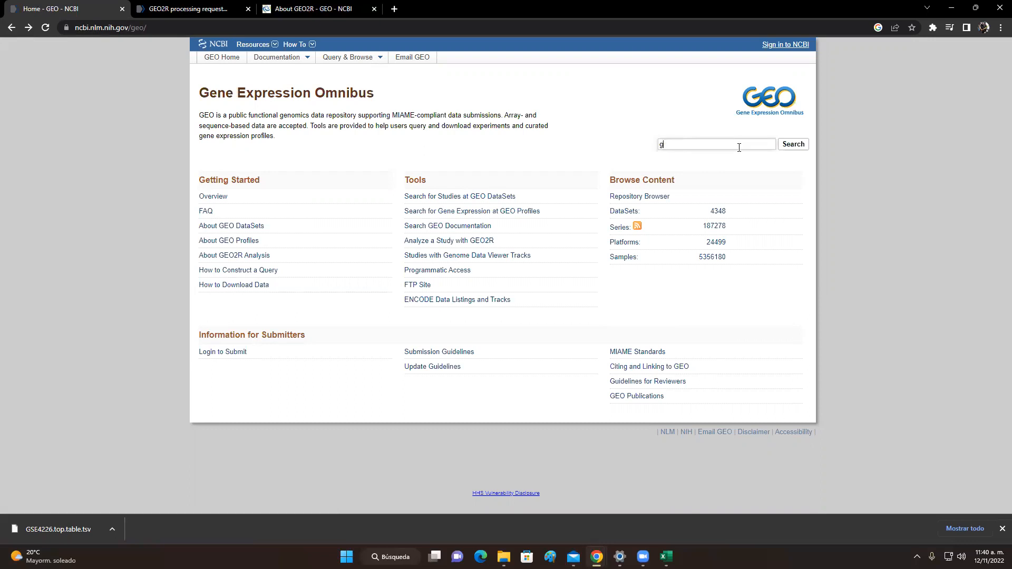
pyautogui.write('alzheimer')
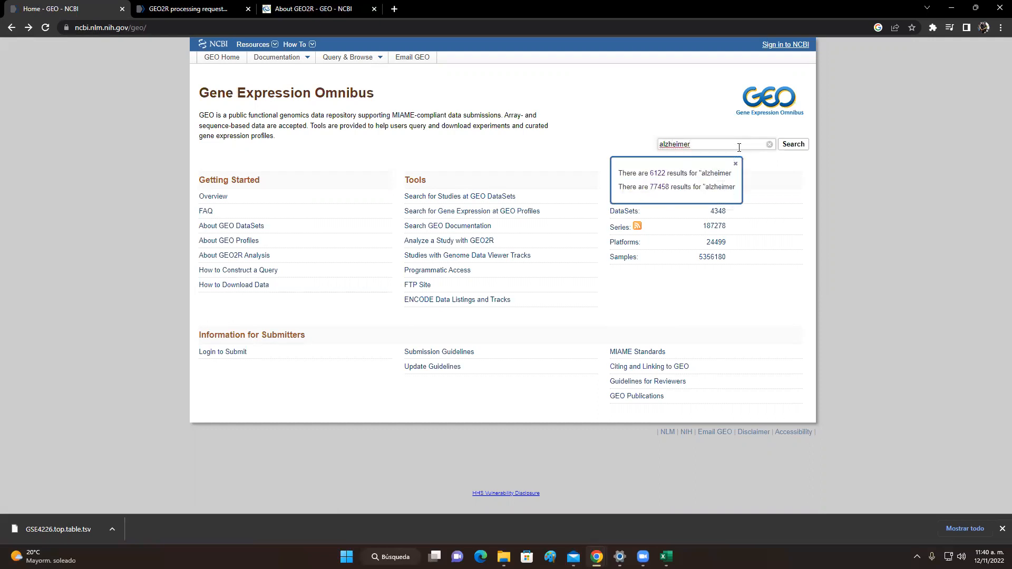
pyautogui.click(657, 174)
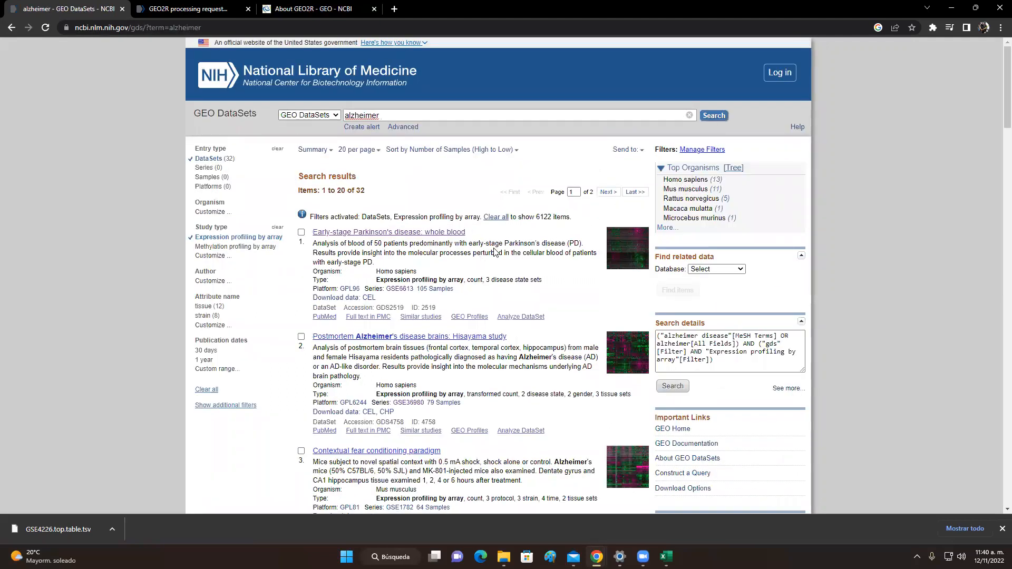
# Step: Examine the filtered Alzheimer dataset results, comparing the titles, organisms, series accessions and sample numbers of the first entries
pyautogui.scroll(-2, 495, 252)
pyautogui.scroll(-6, 495, 252)
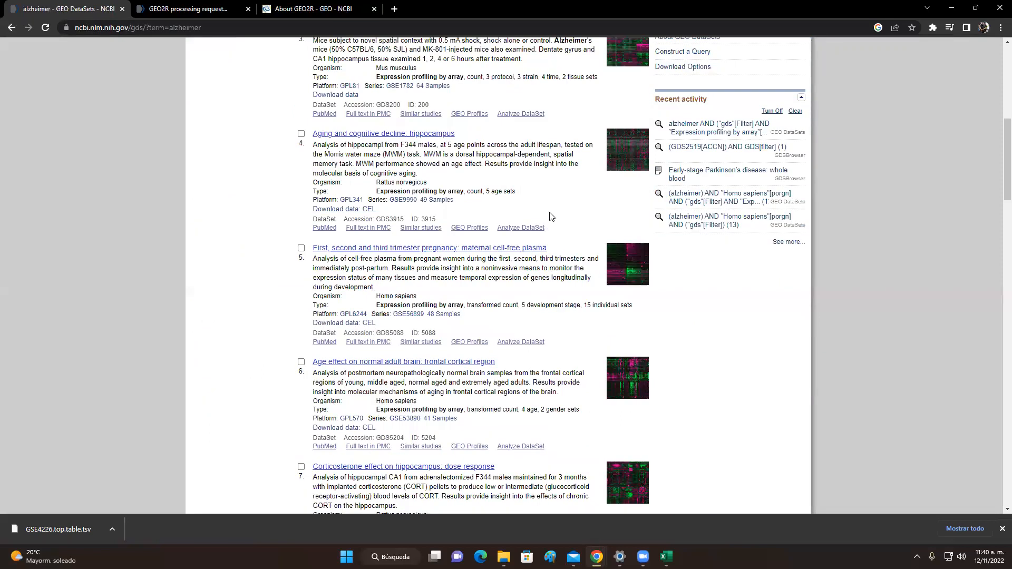
pyautogui.scroll(2, 550, 216)
pyautogui.scroll(6, 550, 216)
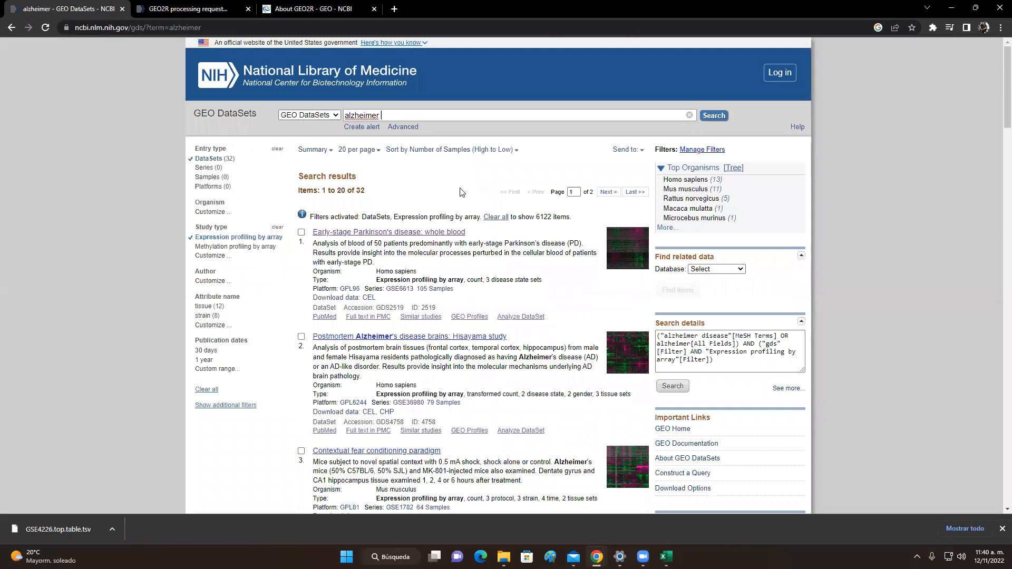
pyautogui.scroll(-2, 569, 283)
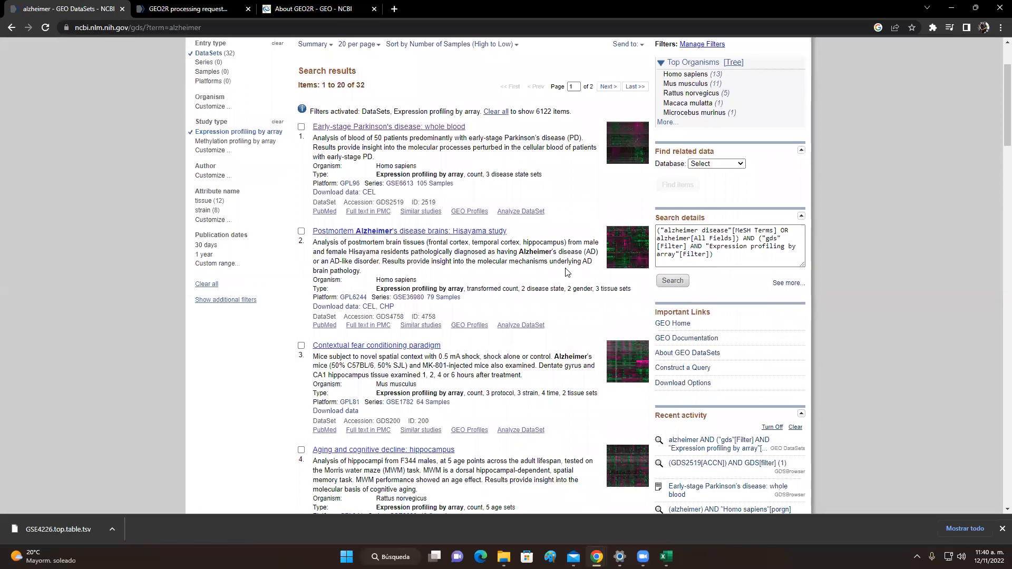
pyautogui.scroll(1, 448, 200)
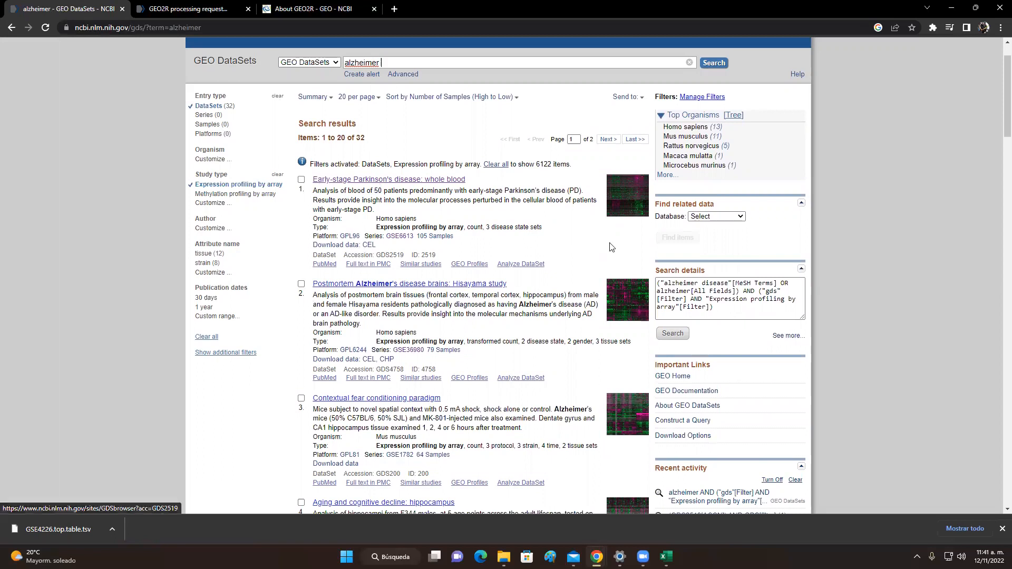
pyautogui.scroll(-1, 612, 247)
pyautogui.scroll(2, 611, 244)
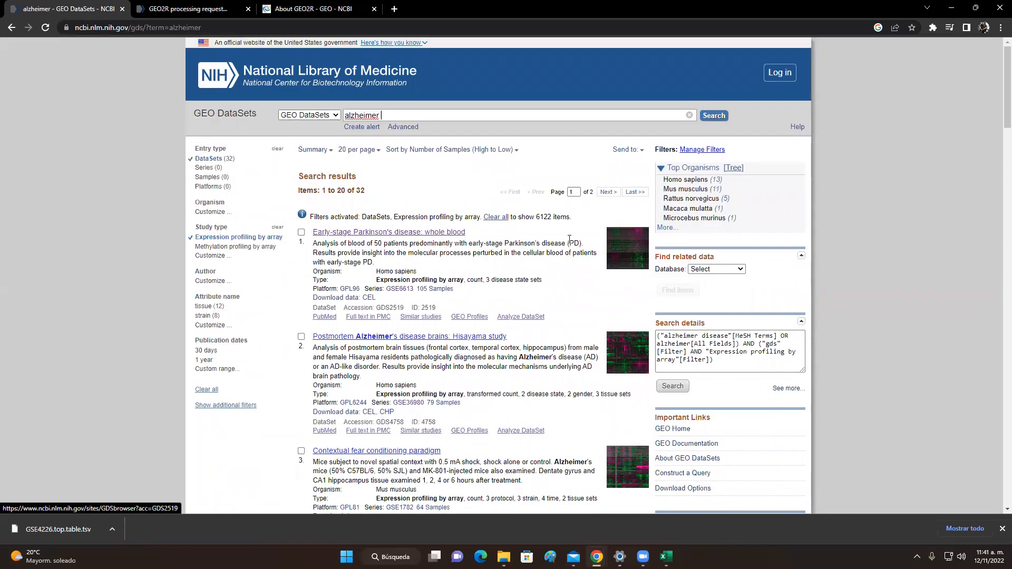
pyautogui.scroll(-1, 597, 287)
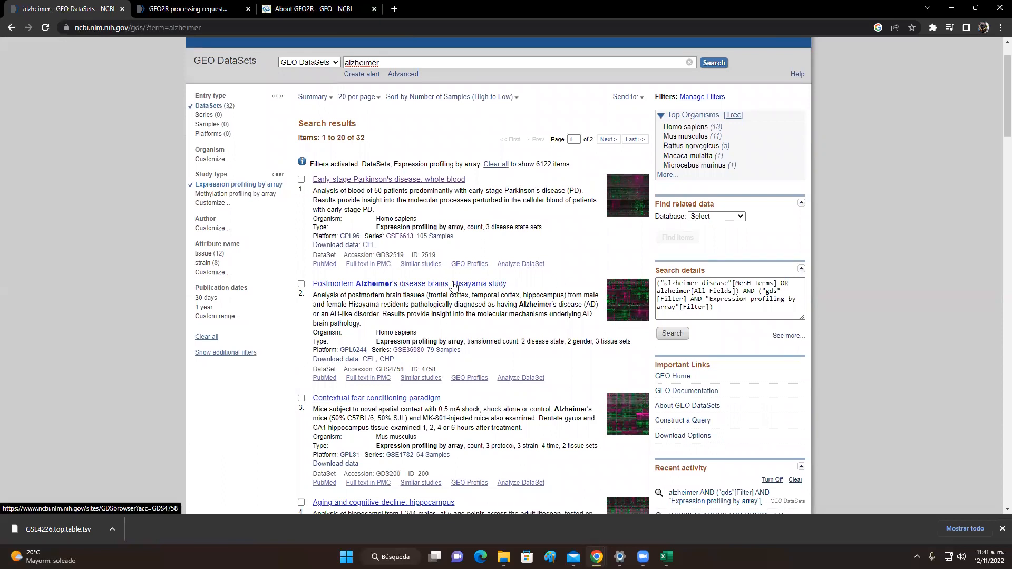
# Step: Return to the GEO home page, replace the search term with parkinson's, and open the matching GEO DataSets results
pyautogui.click(12, 27)
pyautogui.click(713, 145)
pyautogui.press('BackSpace')
pyautogui.press('BackSpace')
pyautogui.press('BackSpace')
pyautogui.press('BackSpace')
pyautogui.press('BackSpace')
pyautogui.press('BackSpace')
pyautogui.press('BackSpace')
pyautogui.press('BackSpace')
pyautogui.press('BackSpace')
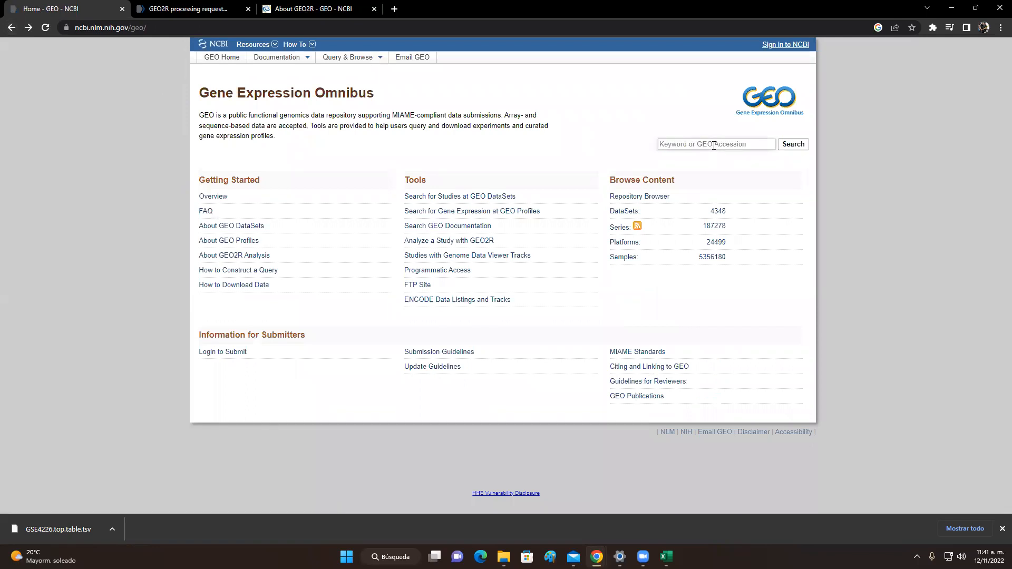
pyautogui.write('p')
pyautogui.write("'s")
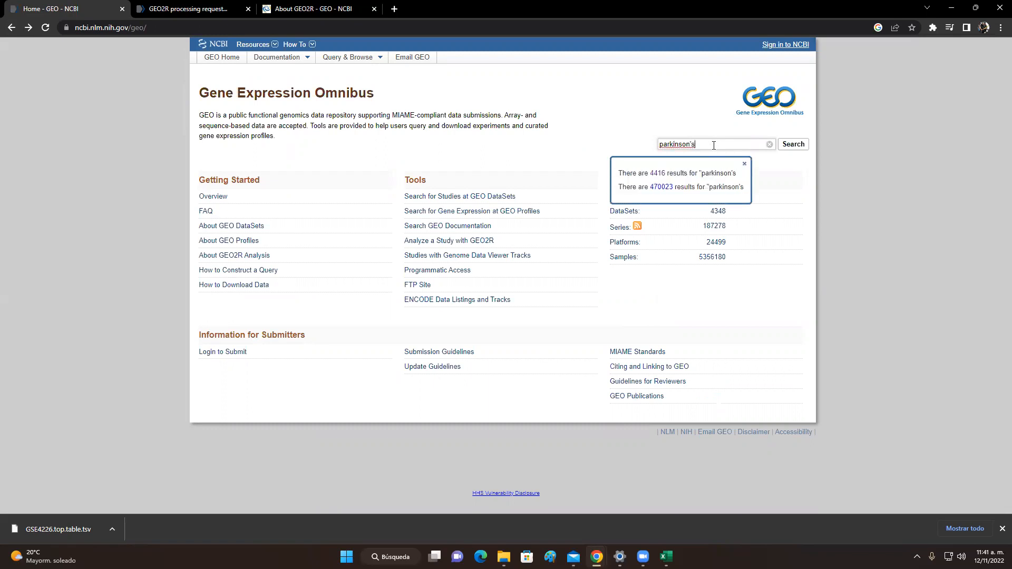
pyautogui.click(660, 176)
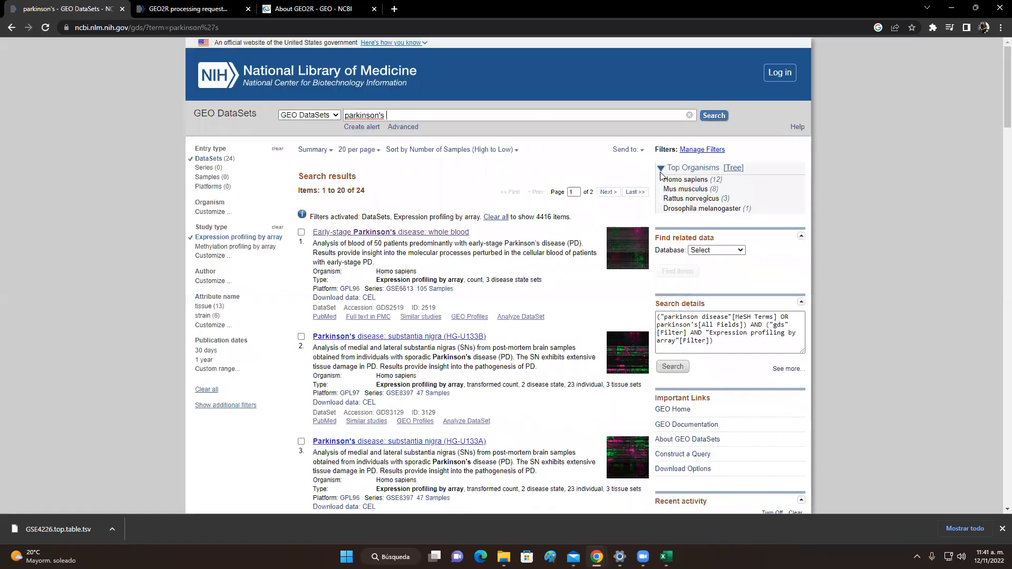
# Step: Examine the first Parkinson's dataset results, comparing their titles, organisms, experiment types, series accessions and sample numbers
pyautogui.scroll(-2, 571, 288)
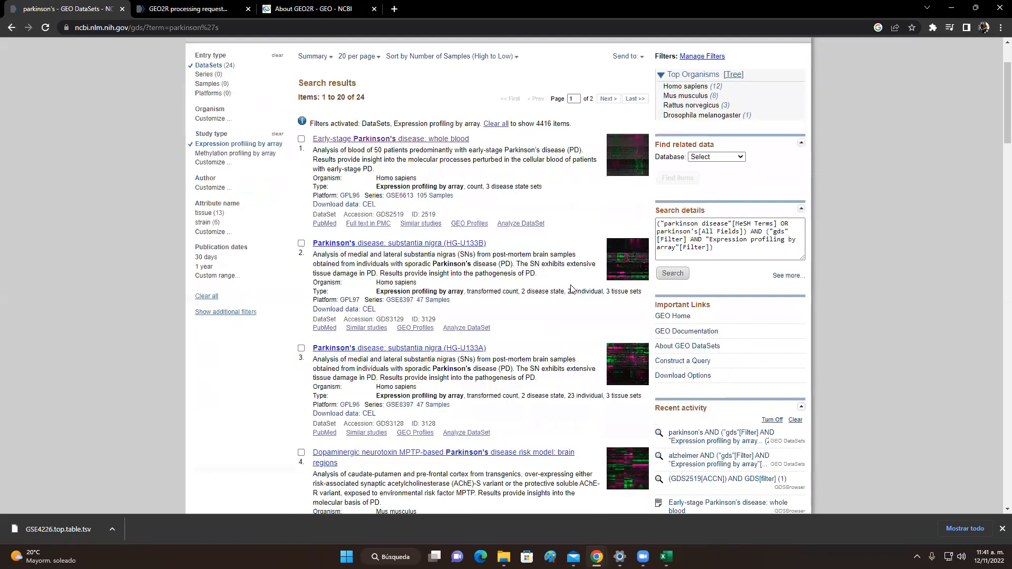
pyautogui.scroll(-1, 571, 288)
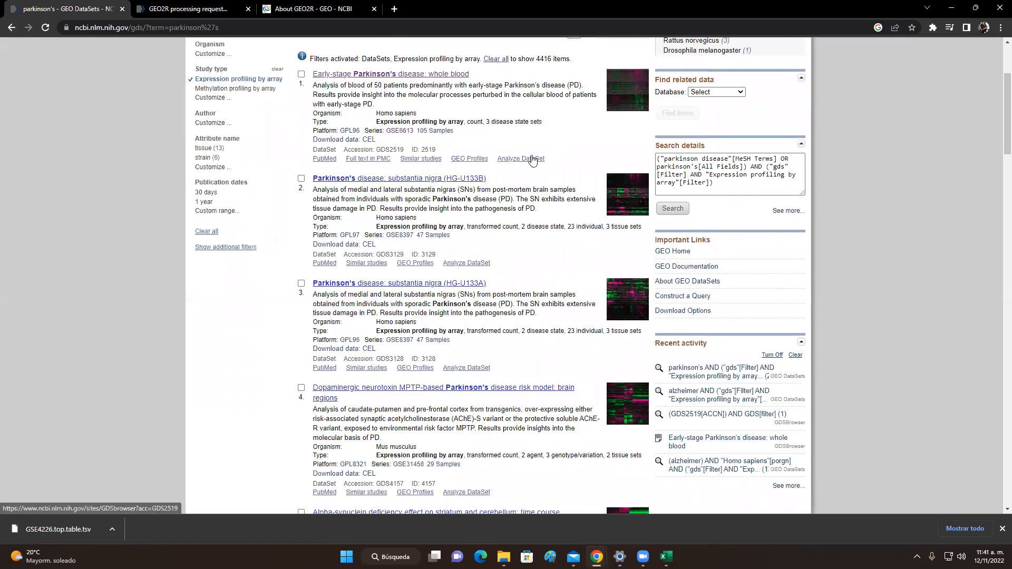
pyautogui.scroll(-2, 560, 255)
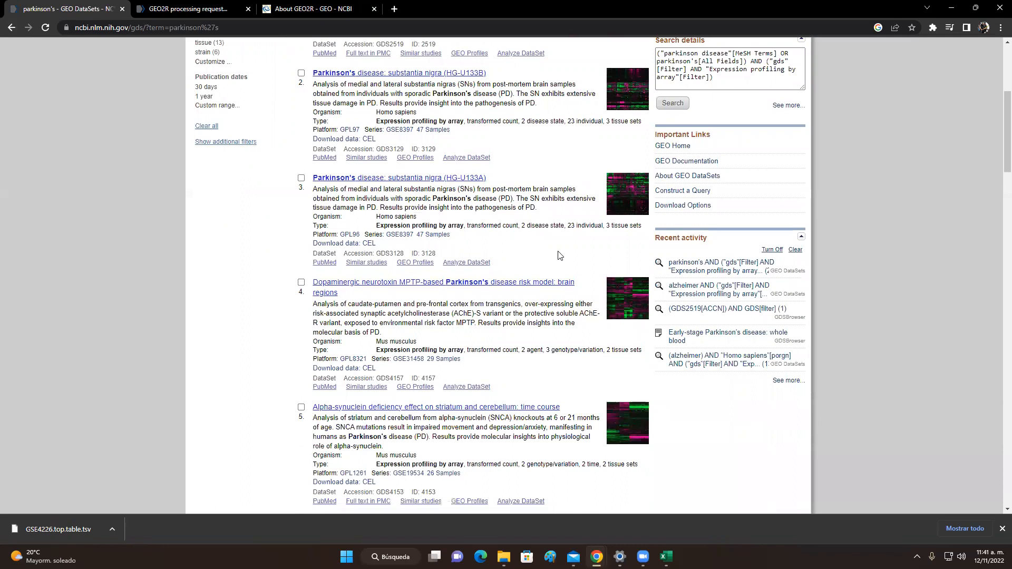
pyautogui.scroll(2, 567, 182)
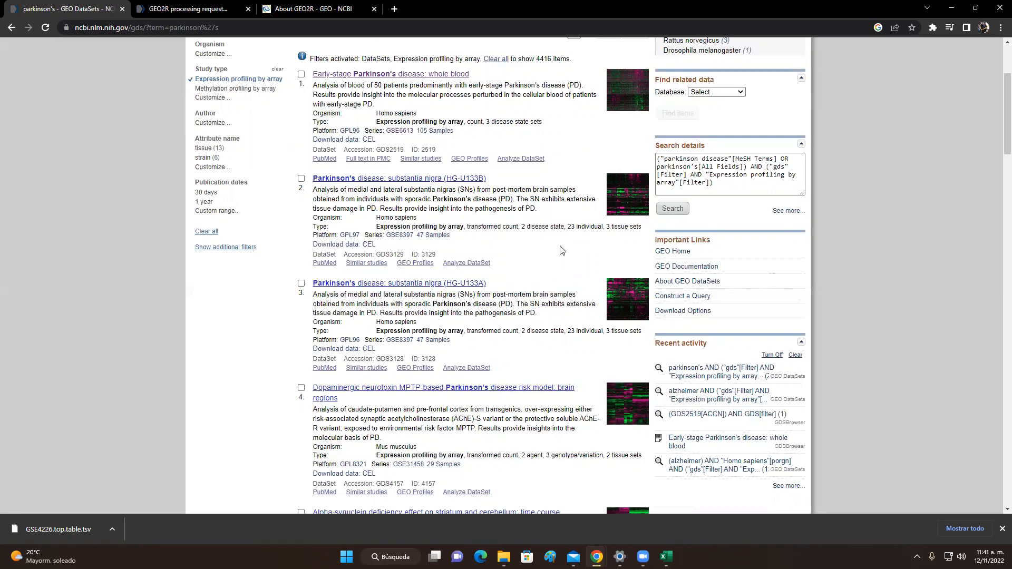
pyautogui.scroll(3, 562, 265)
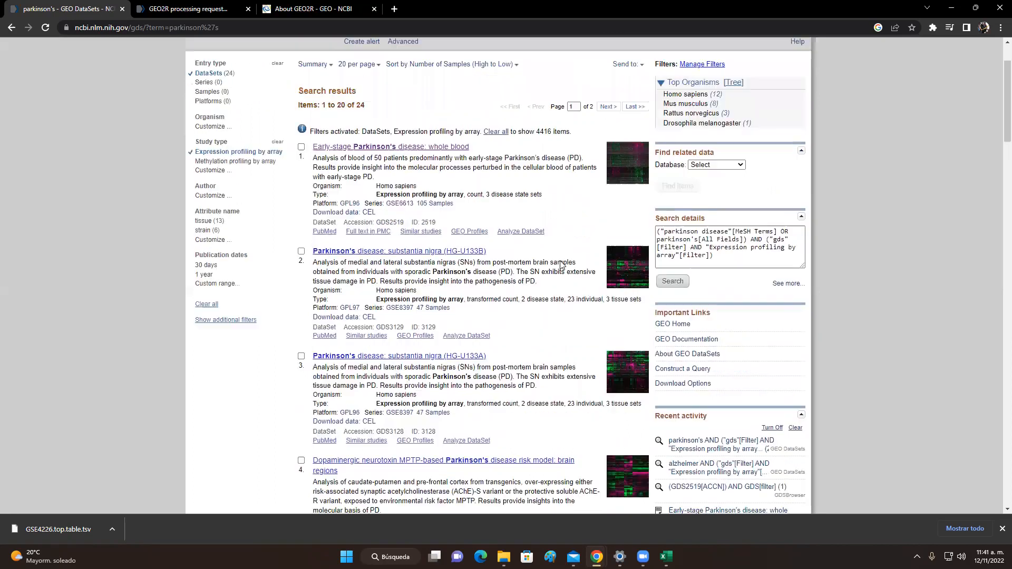
pyautogui.scroll(-3, 562, 265)
pyautogui.scroll(-2, 562, 265)
pyautogui.scroll(4, 562, 264)
pyautogui.scroll(-1, 562, 265)
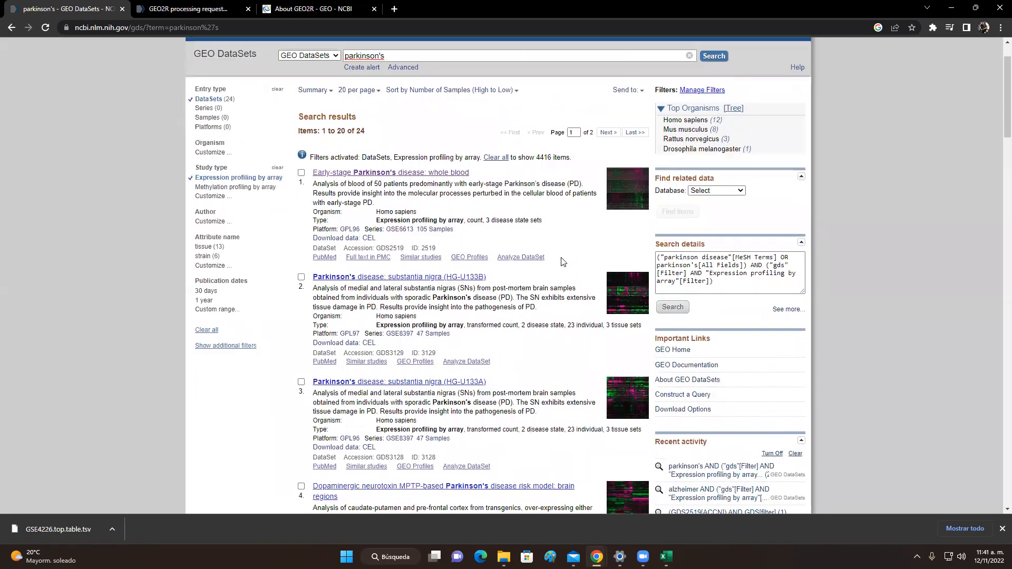
pyautogui.scroll(-1, 562, 262)
pyautogui.scroll(1, 563, 262)
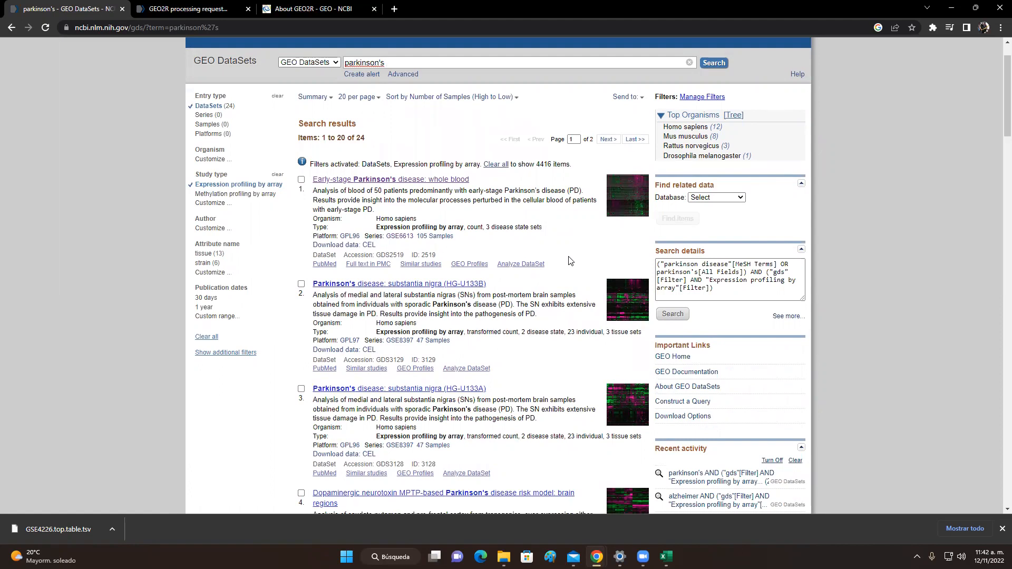
pyautogui.scroll(-3, 567, 262)
pyautogui.scroll(4, 563, 266)
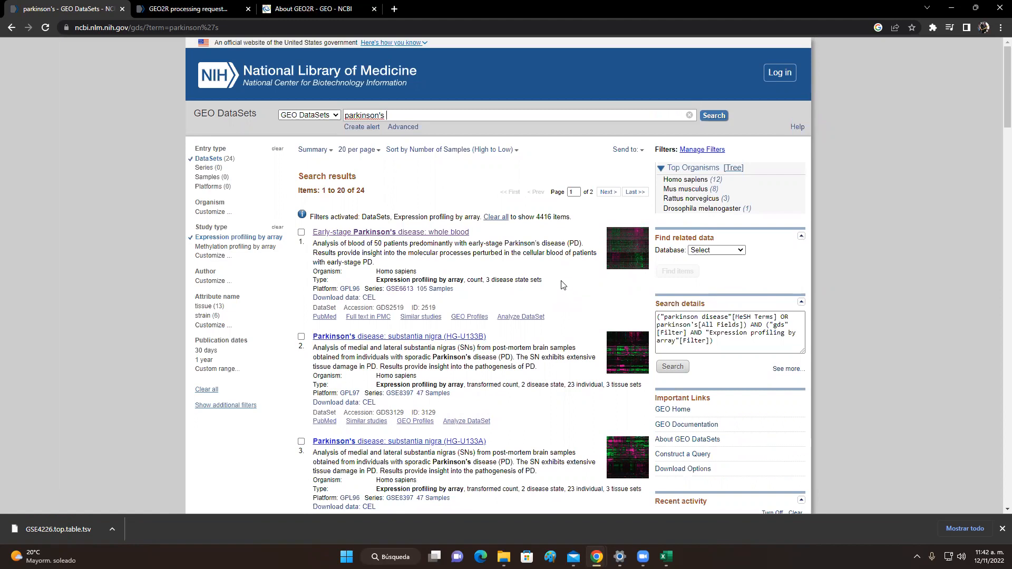
pyautogui.scroll(-1, 563, 285)
pyautogui.scroll(-1, 564, 285)
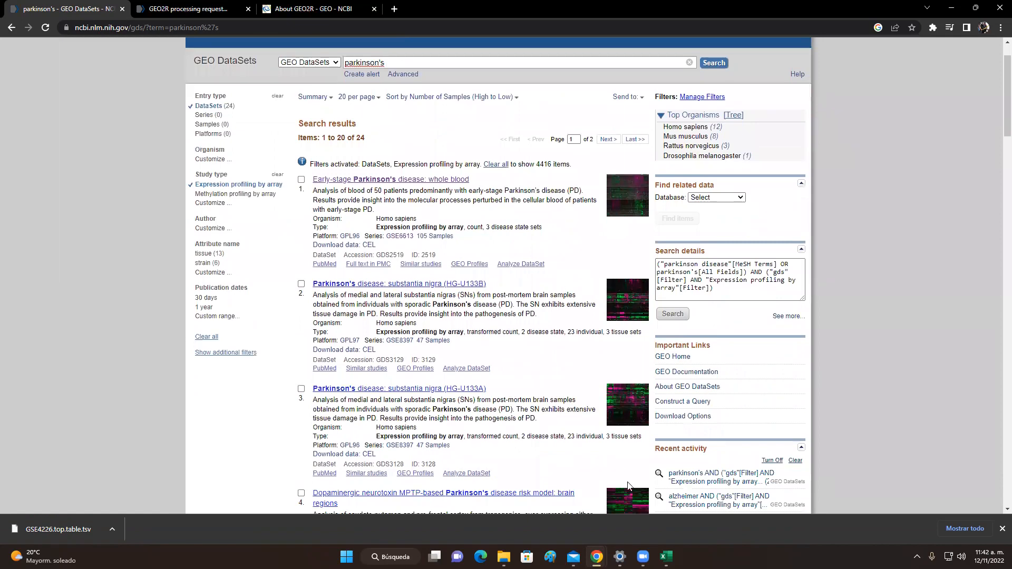
# Step: Switch to the Excel workbook and review the gene symbols and titles in the filtered GSE4226 top table
pyautogui.click(666, 556)
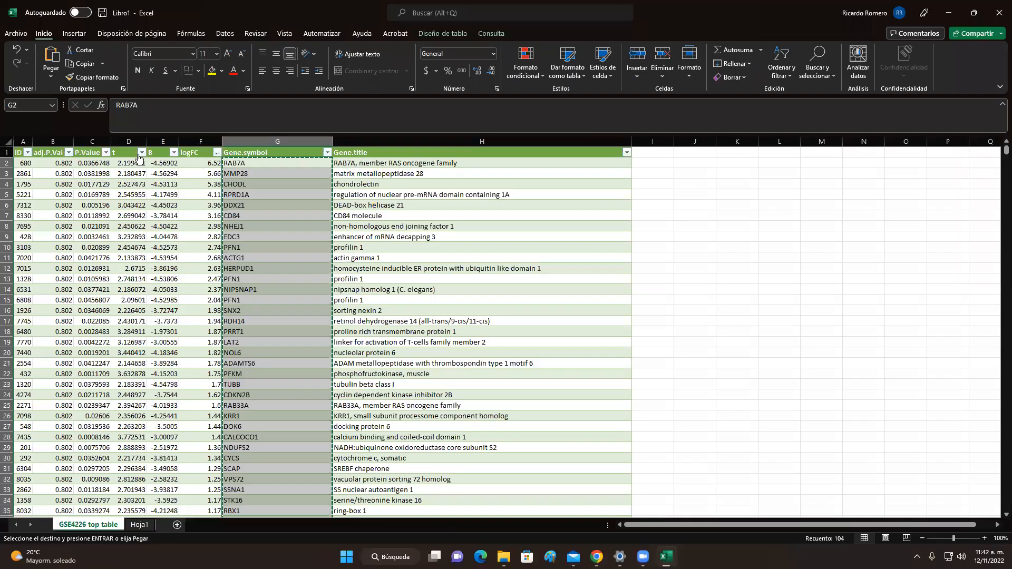
pyautogui.click(439, 238)
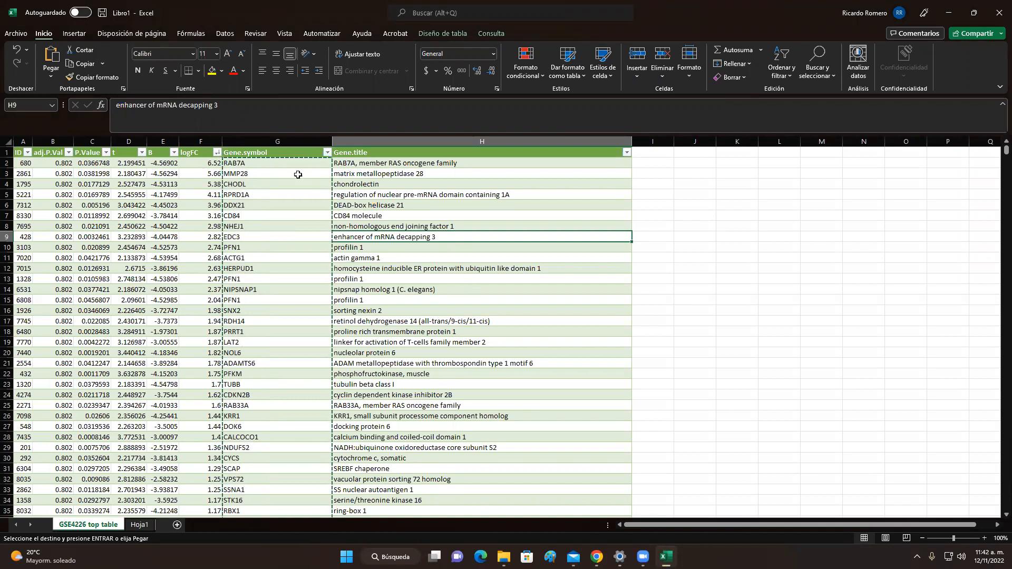
pyautogui.scroll(-2, 302, 211)
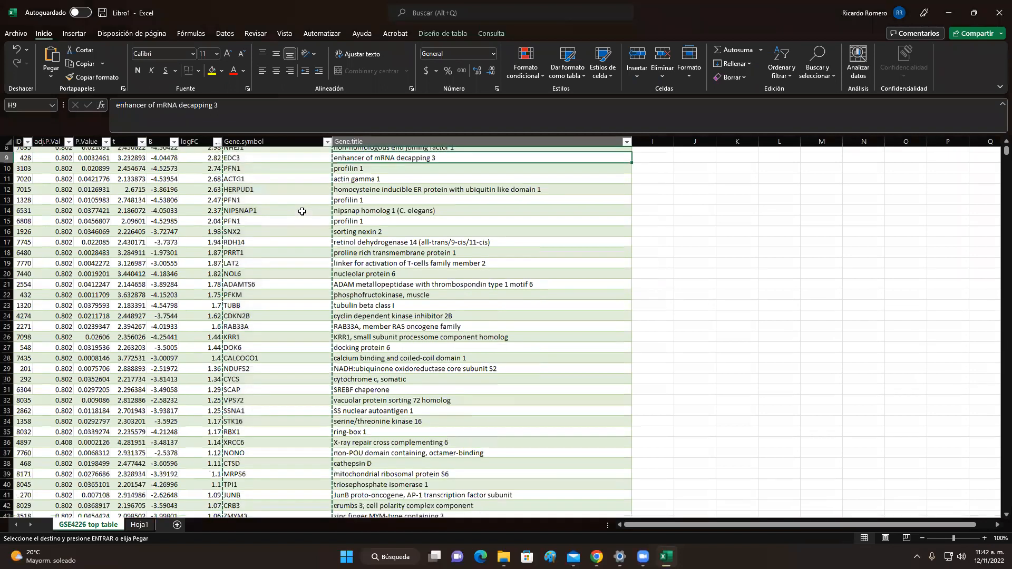
pyautogui.scroll(2, 302, 211)
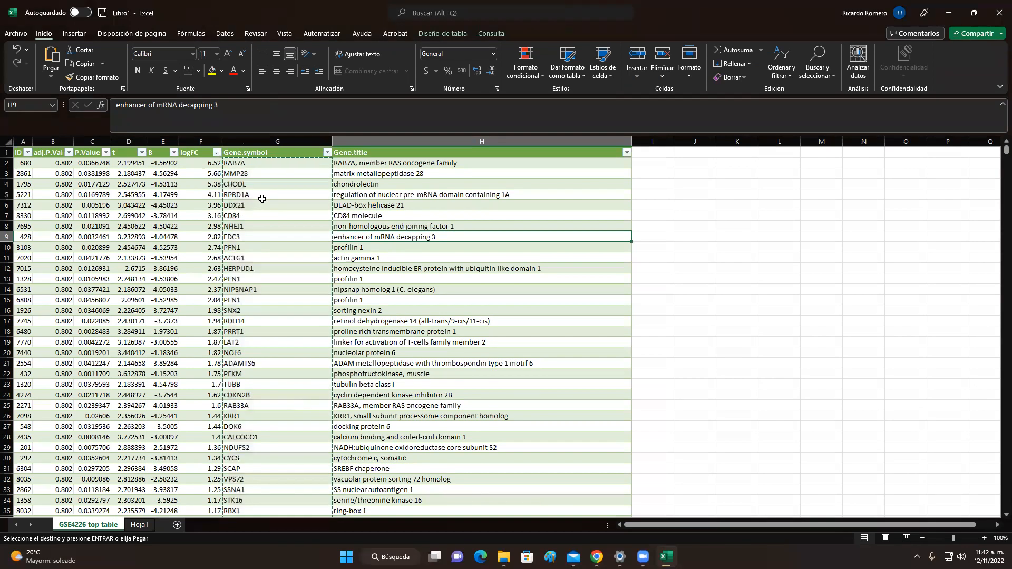
# Step: Minimize the Excel workbook to return to Chrome and look over the first five Parkinson's dataset entries again
pyautogui.click(974, 12)
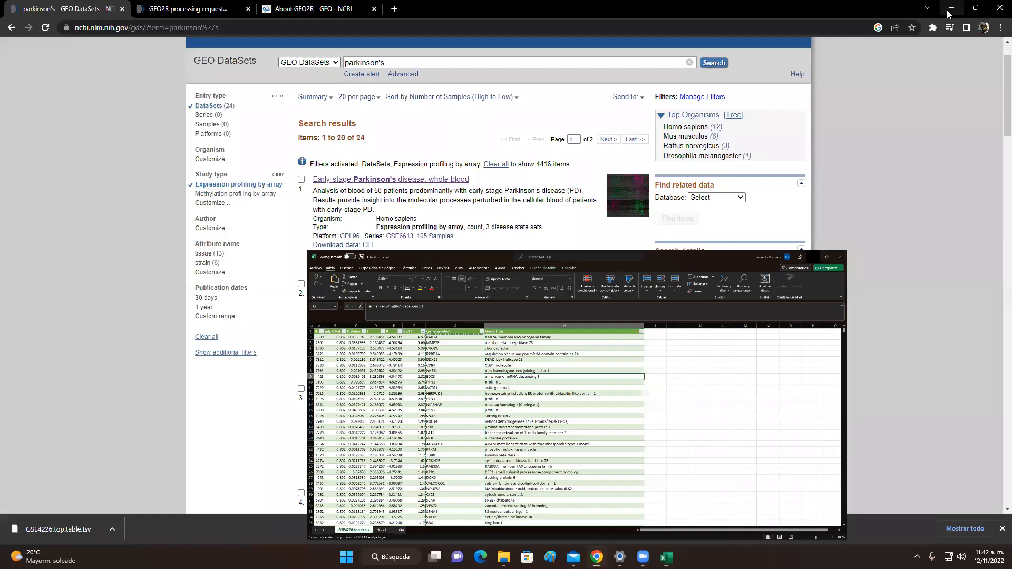
pyautogui.click(814, 256)
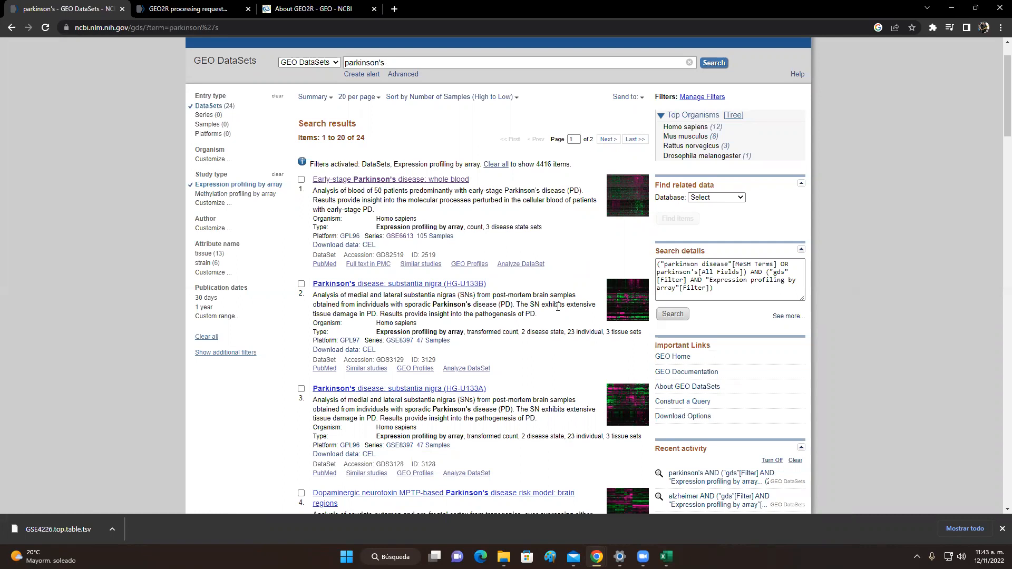
pyautogui.scroll(-5, 567, 285)
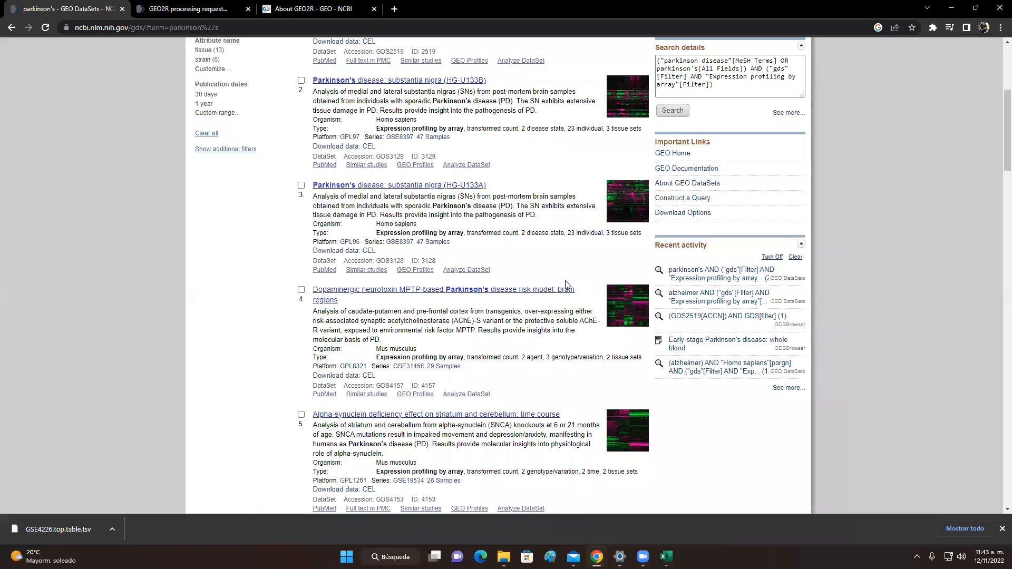
pyautogui.scroll(5, 567, 285)
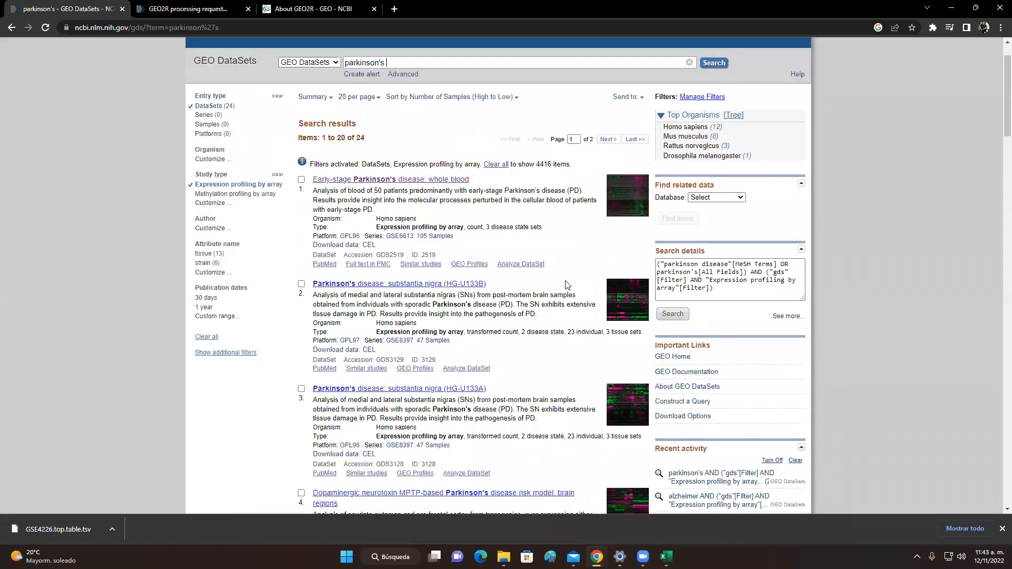